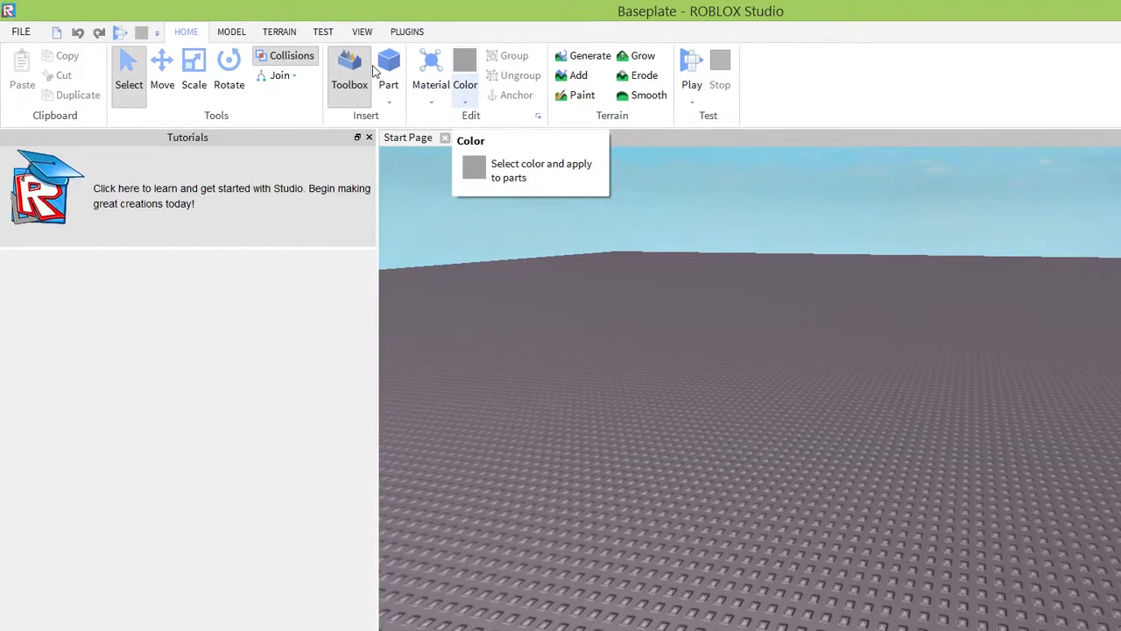
click(355, 75)
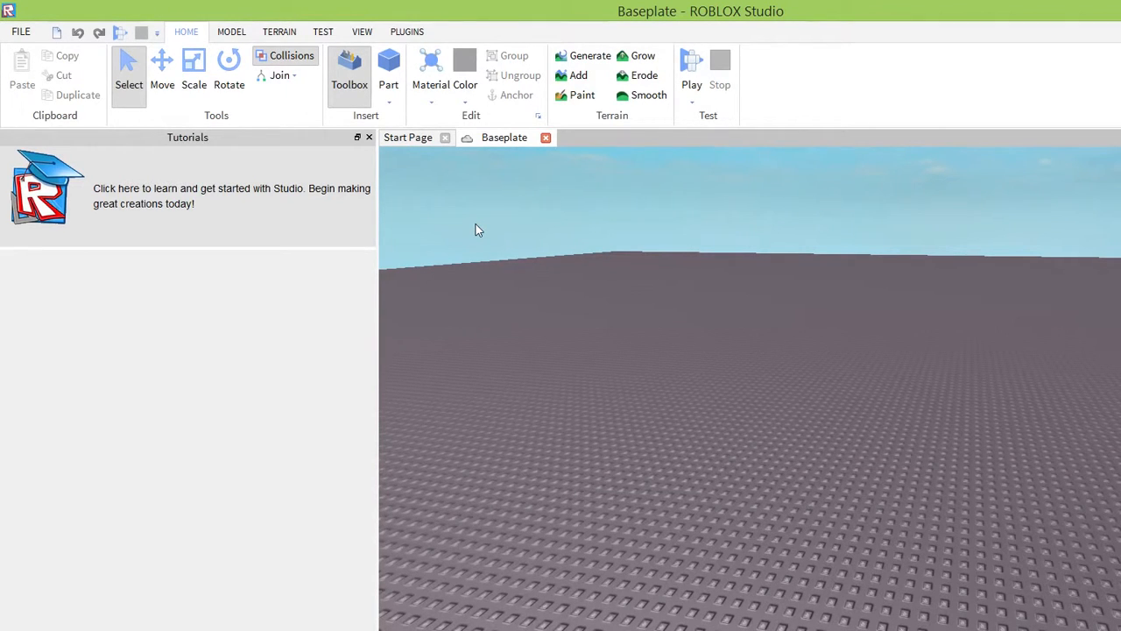
click(388, 102)
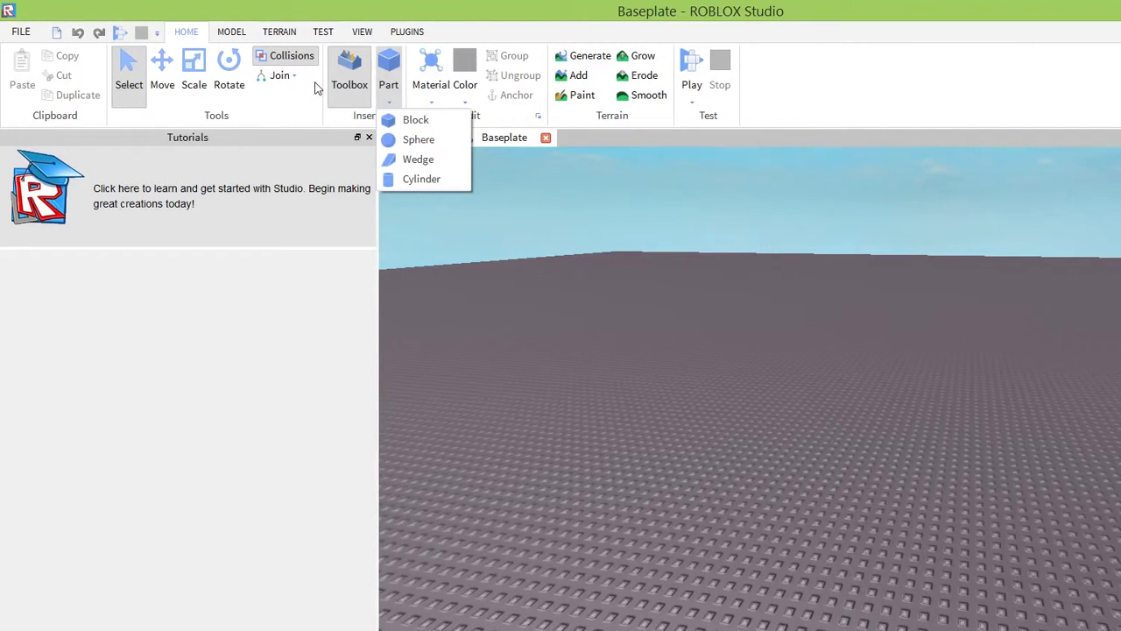
click(433, 101)
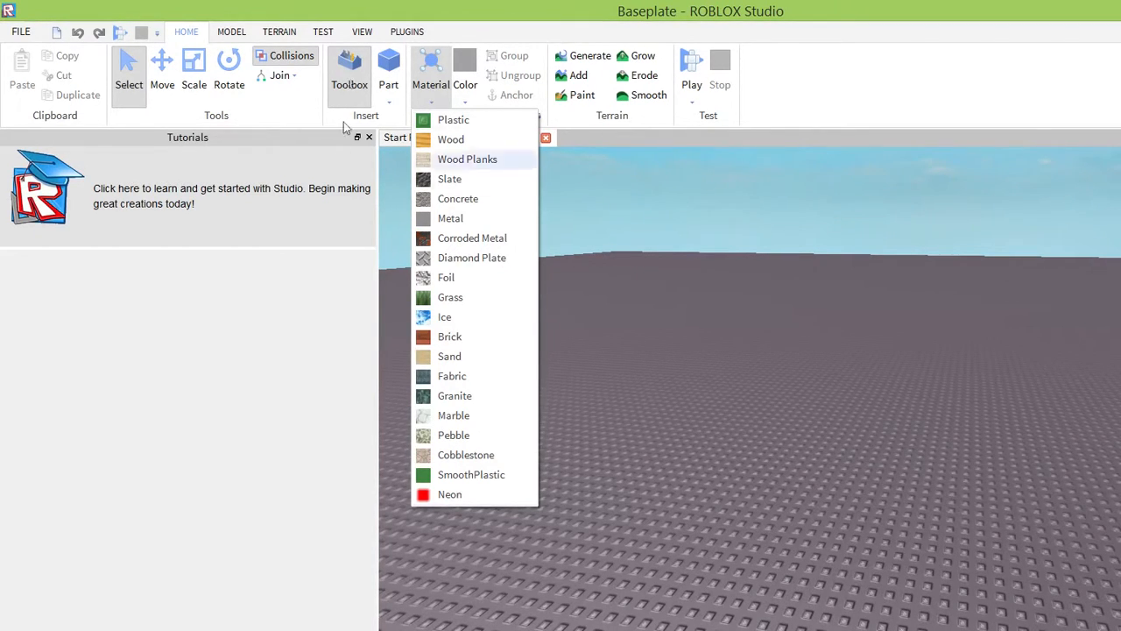
click(228, 302)
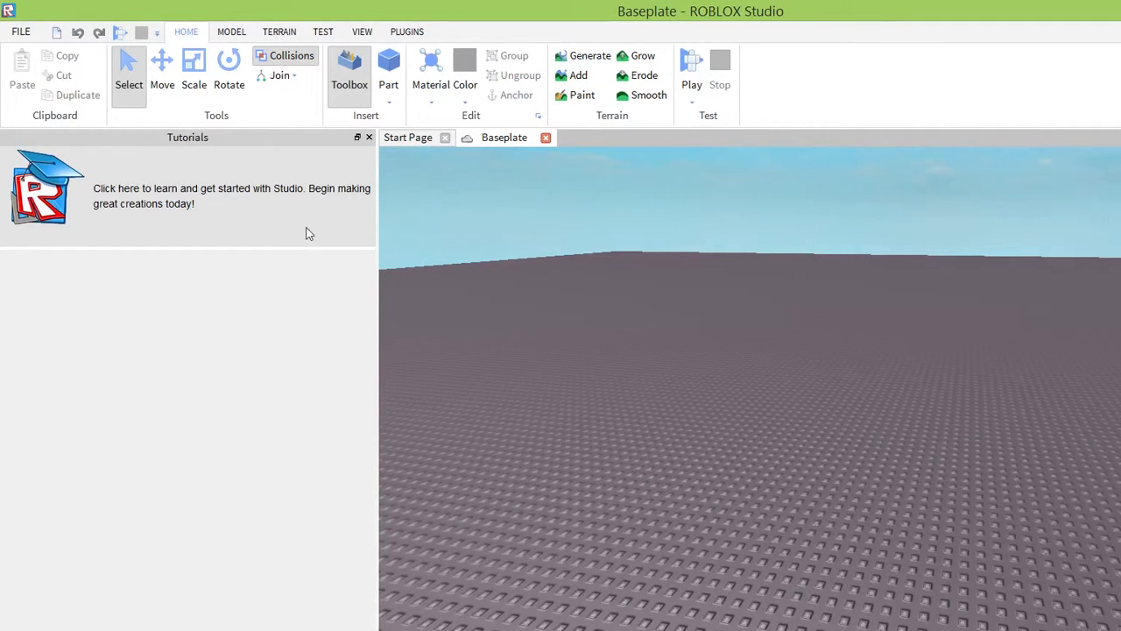
Open the Making a Door tutorial and read its instructions for building the door frame.
drag(300, 222, 243, 224)
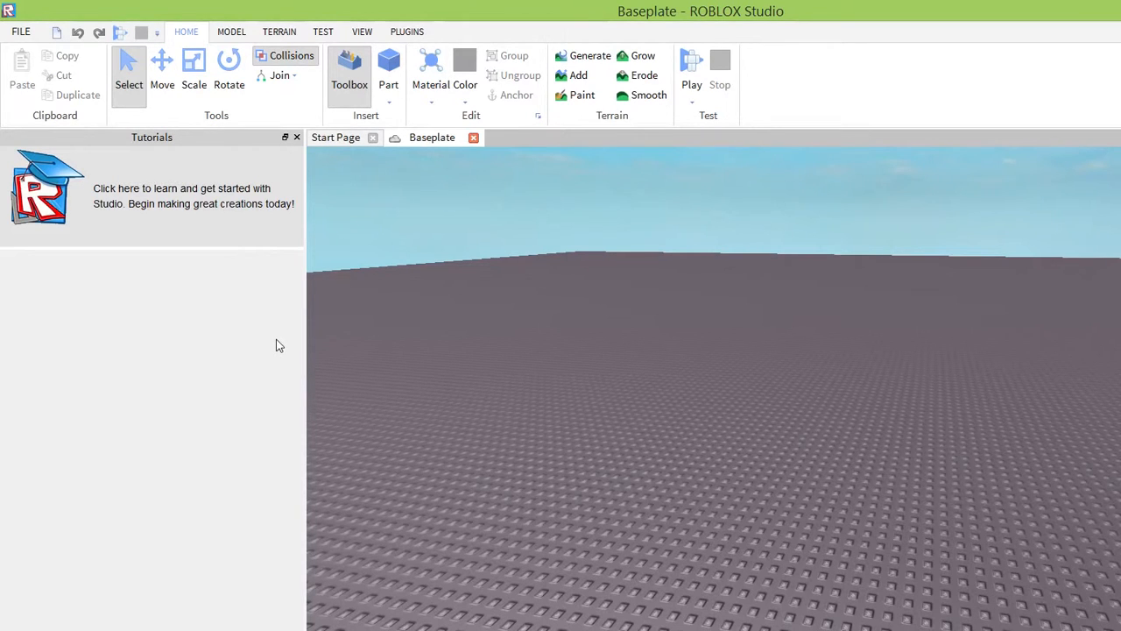
click(353, 138)
right_drag(462, 339, 462, 340)
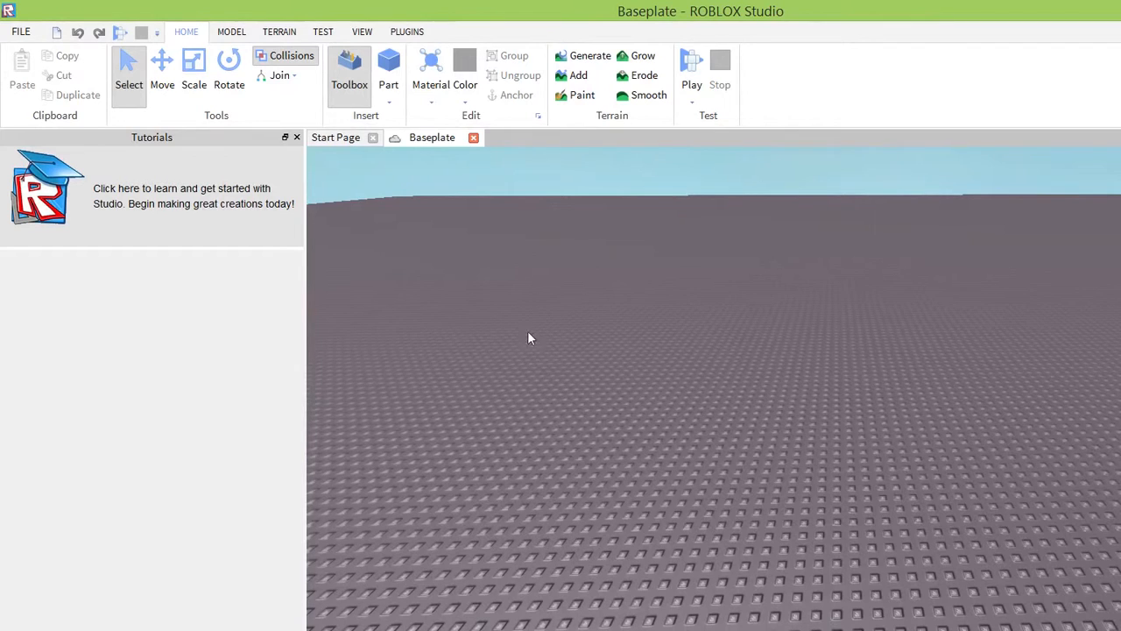
click(127, 152)
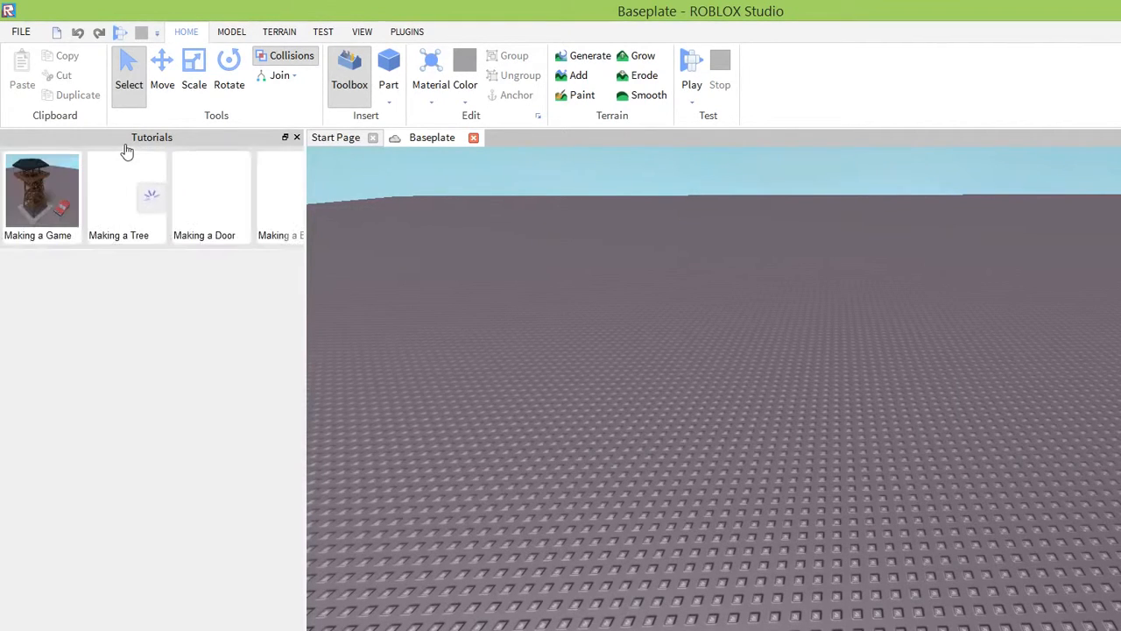
click(179, 171)
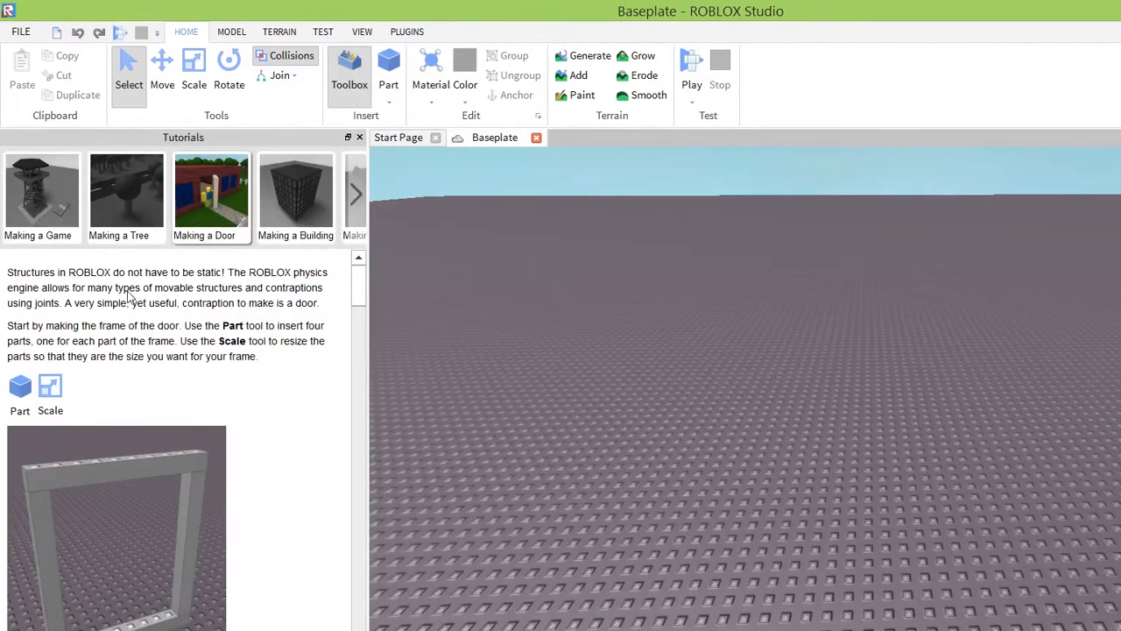
scroll(165, 282, down, 1)
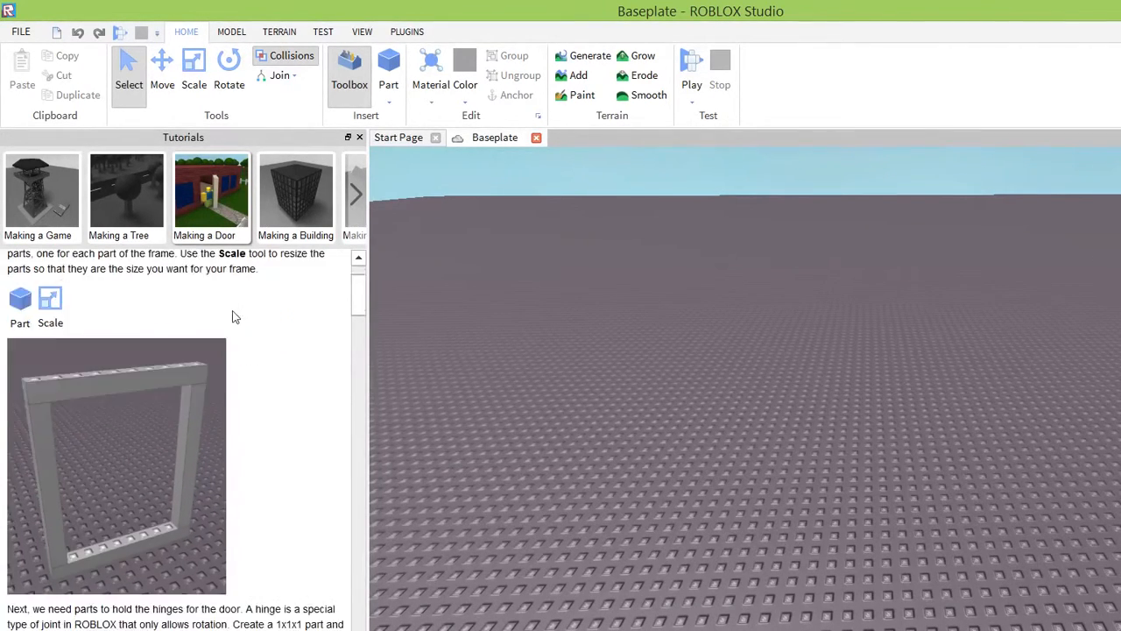
scroll(230, 320, down, 1)
scroll(233, 316, up, 1)
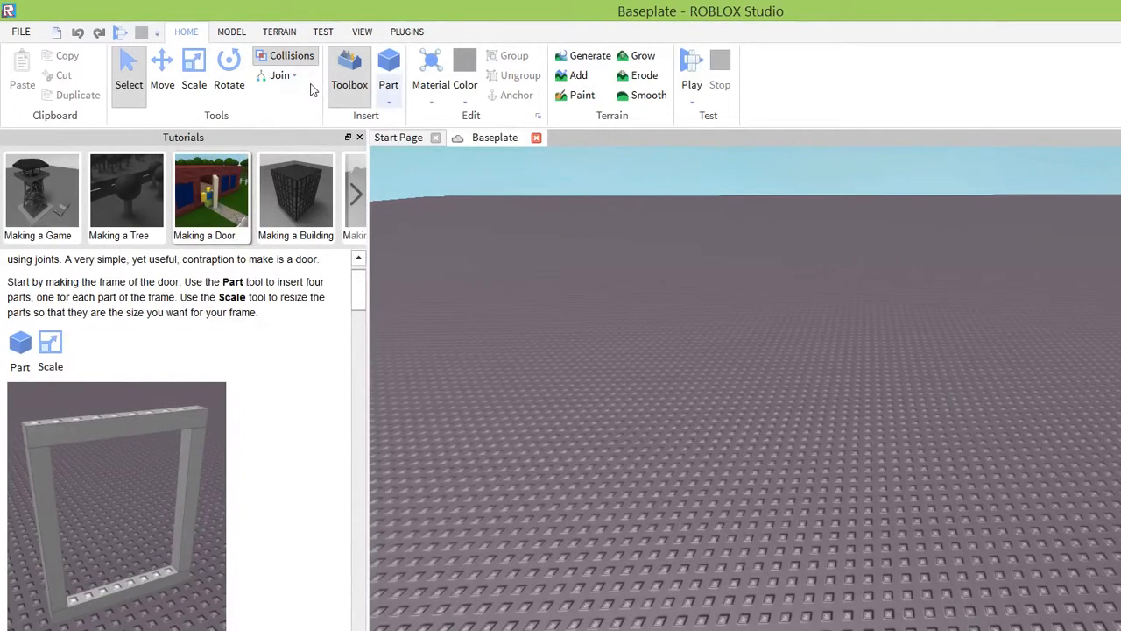
Insert a block part onto the baseplate as the first piece of the door frame.
click(389, 102)
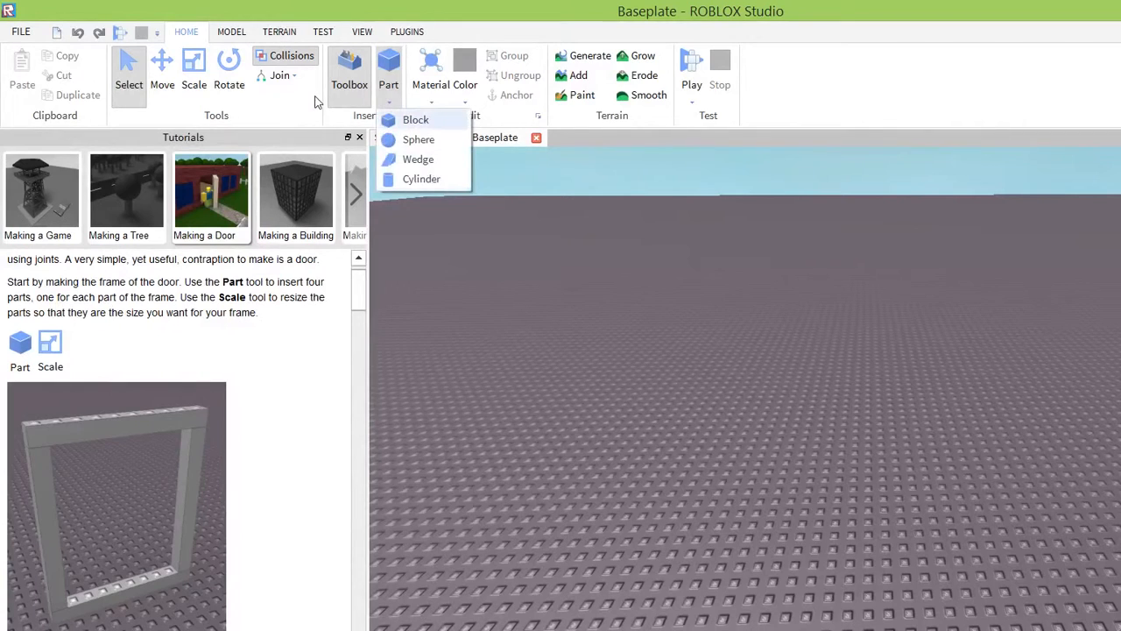
click(412, 117)
drag(885, 419, 556, 417)
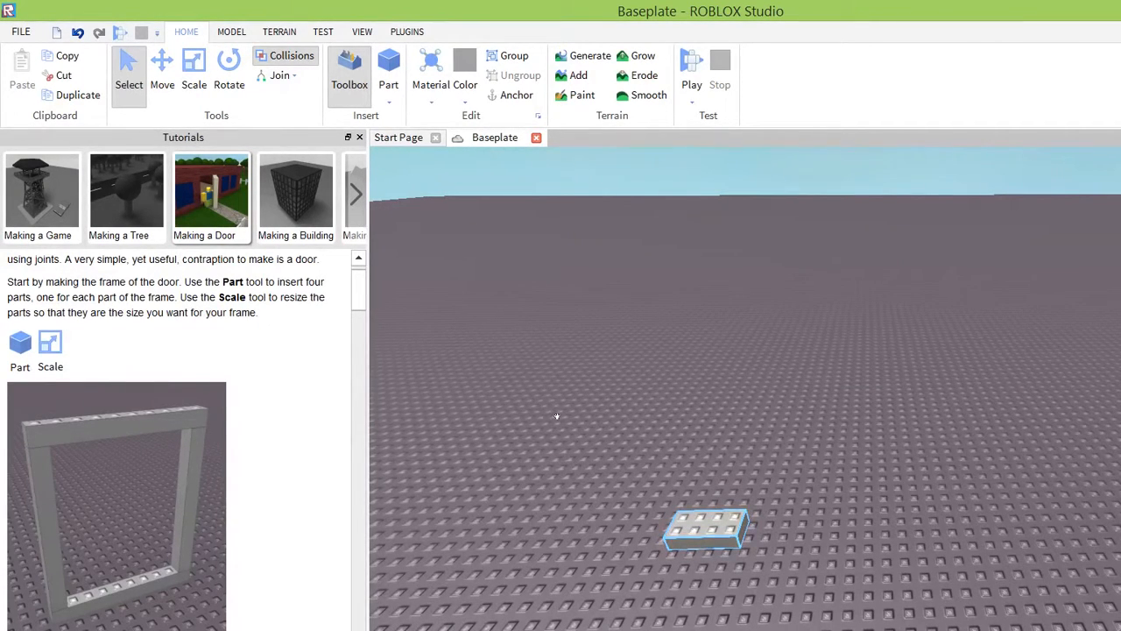
right_drag(661, 454, 605, 456)
scroll(661, 454, down, 3)
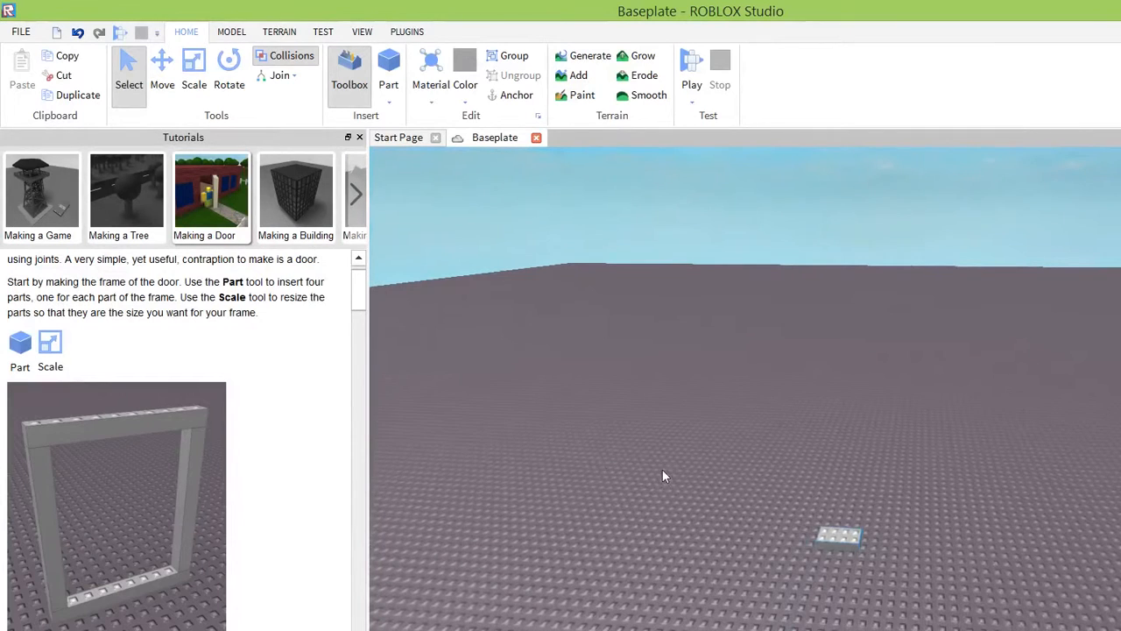
right_drag(708, 477, 705, 480)
scroll(704, 478, up, 2)
scroll(705, 477, down, 2)
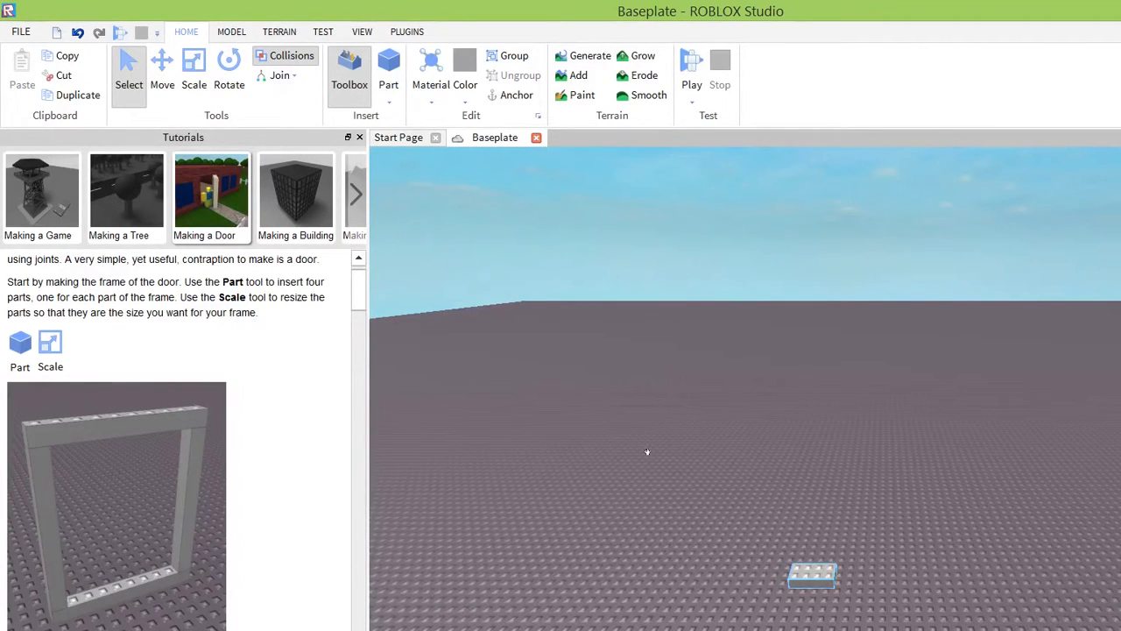
key(f)
scroll(691, 459, down, 5)
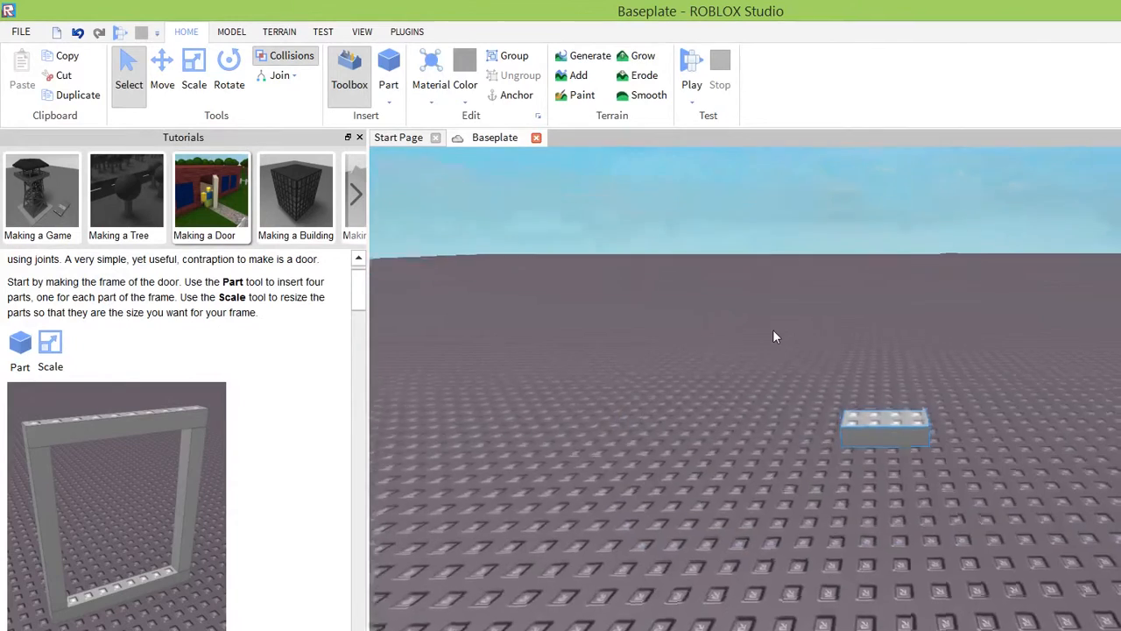
right_drag(772, 330, 773, 331)
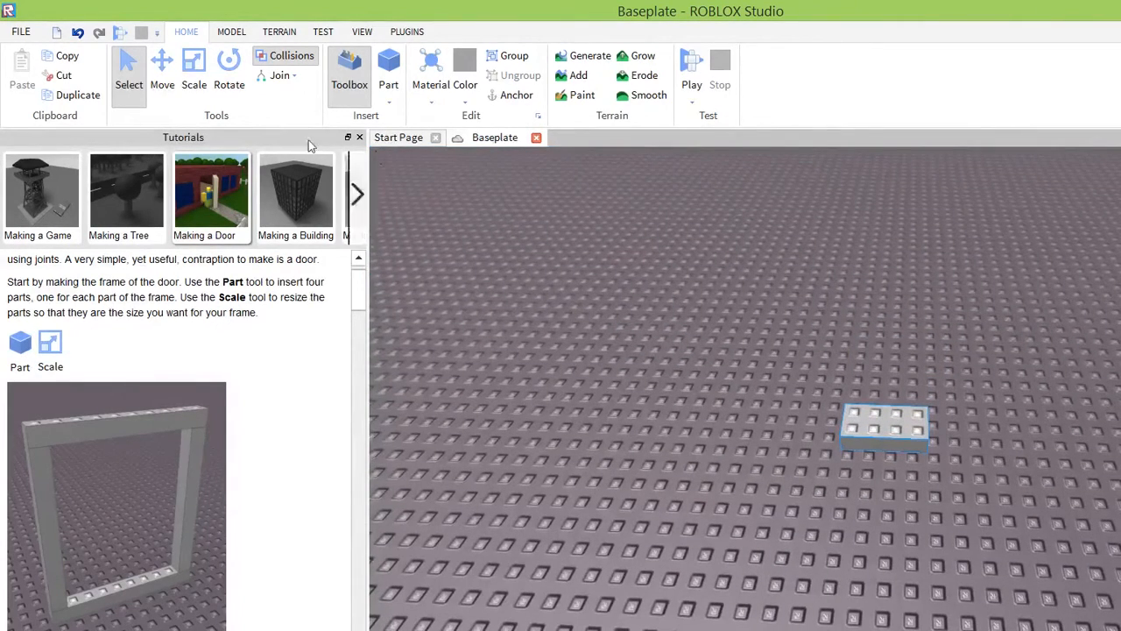
Scale the block into a bar ten studs long and one stud wide, and place a duplicate of it behind the original.
click(194, 68)
drag(882, 482, 883, 462)
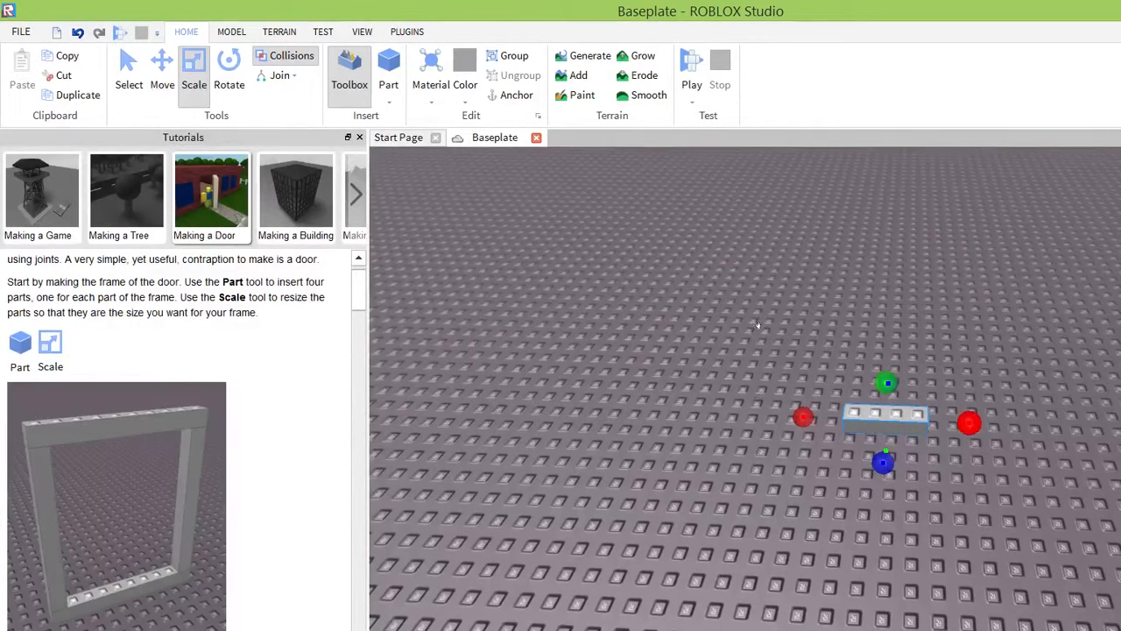
drag(969, 423, 1020, 424)
drag(803, 417, 729, 414)
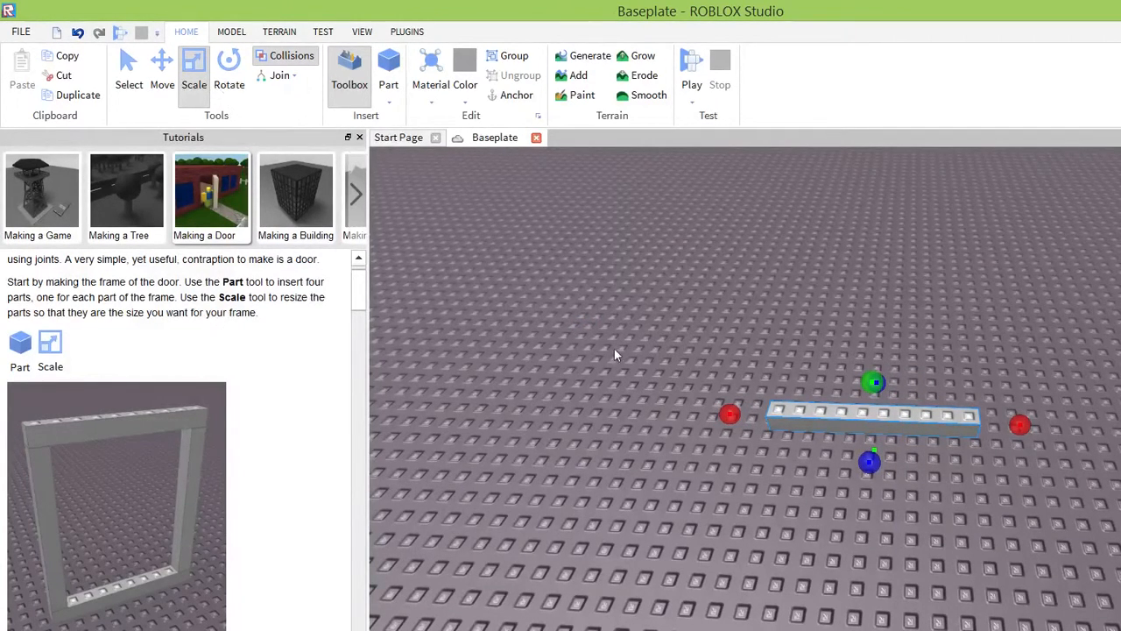
click(68, 92)
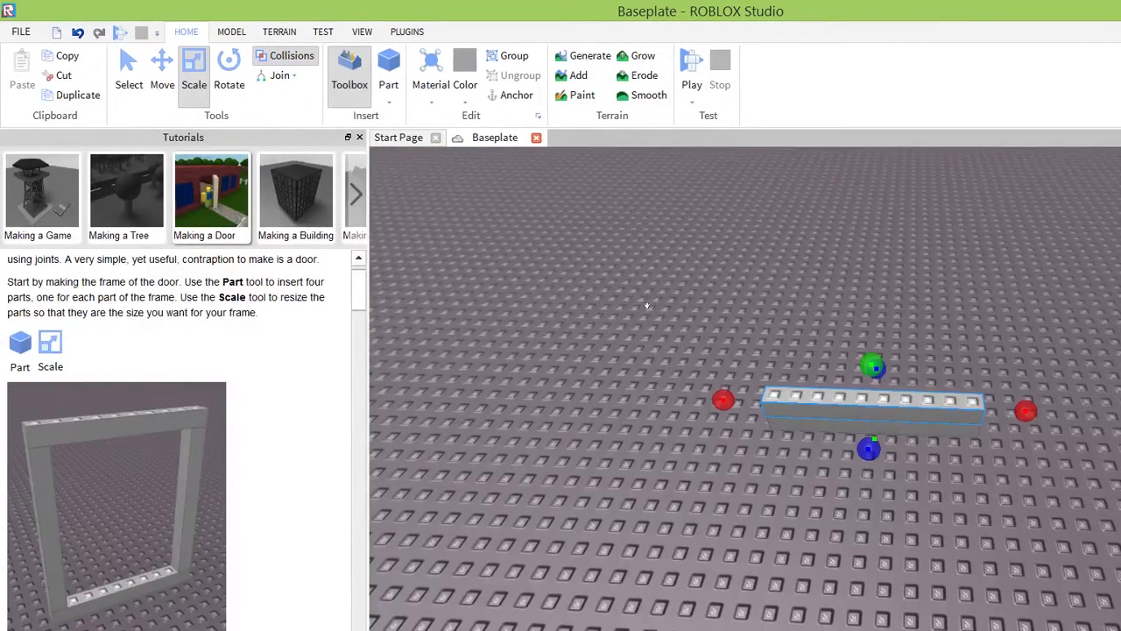
drag(862, 406, 879, 296)
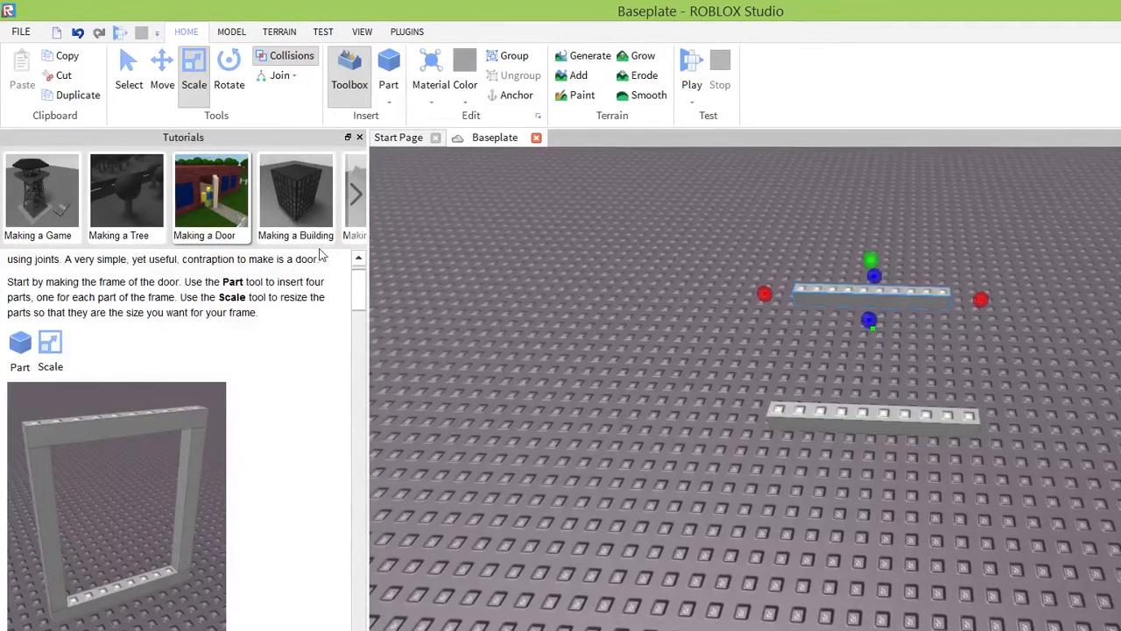
Insert another block, place it on the baseplate in front of the bars, and scale it down to one stud wide.
click(390, 99)
click(404, 119)
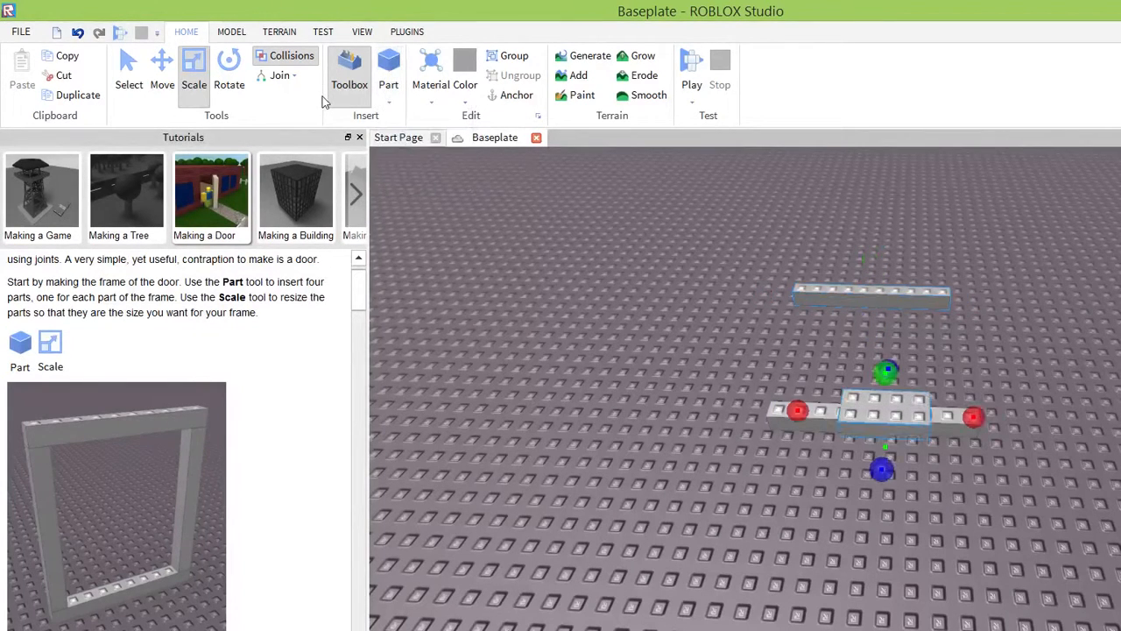
drag(883, 405, 510, 395)
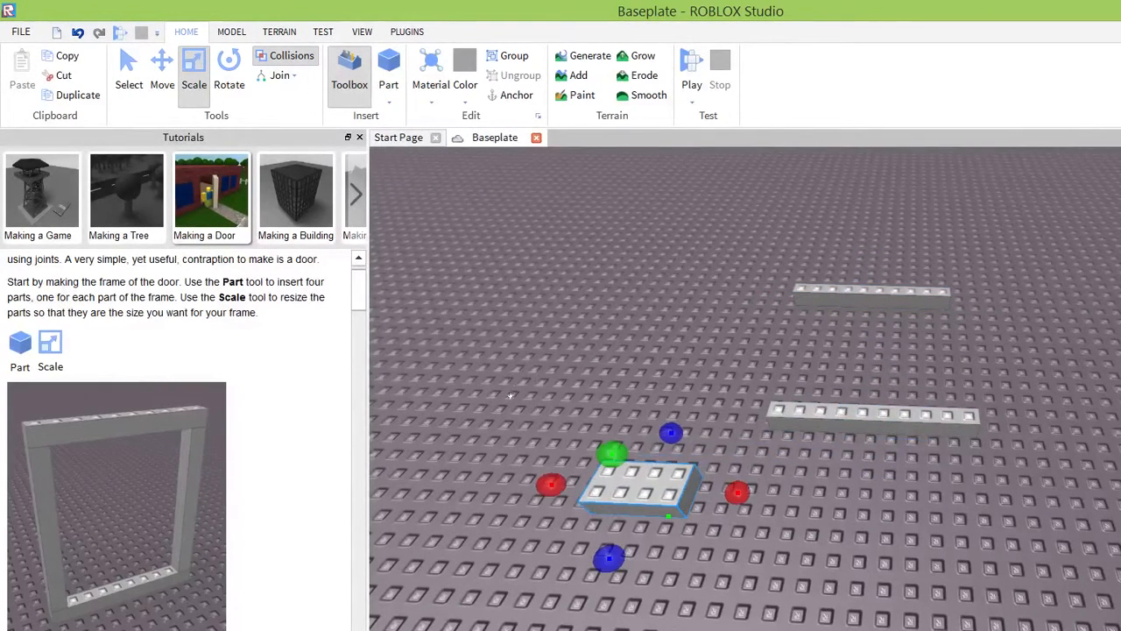
drag(608, 558, 621, 532)
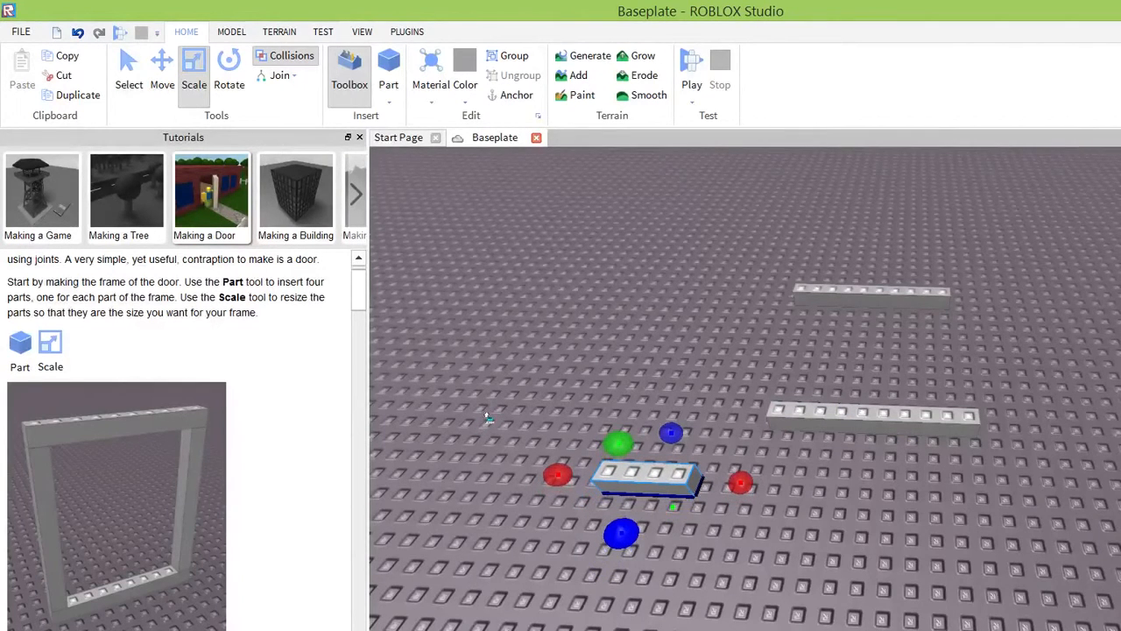
drag(489, 418, 496, 424)
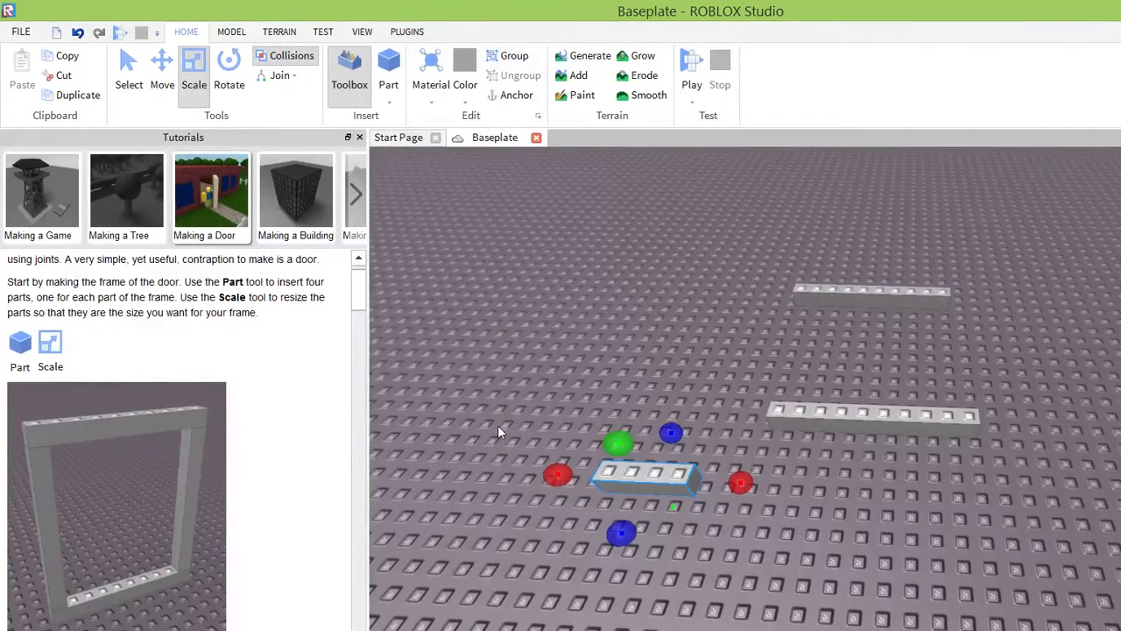
Raise the short block off the baseplate and rotate it 90 degrees so it stands upright.
click(229, 70)
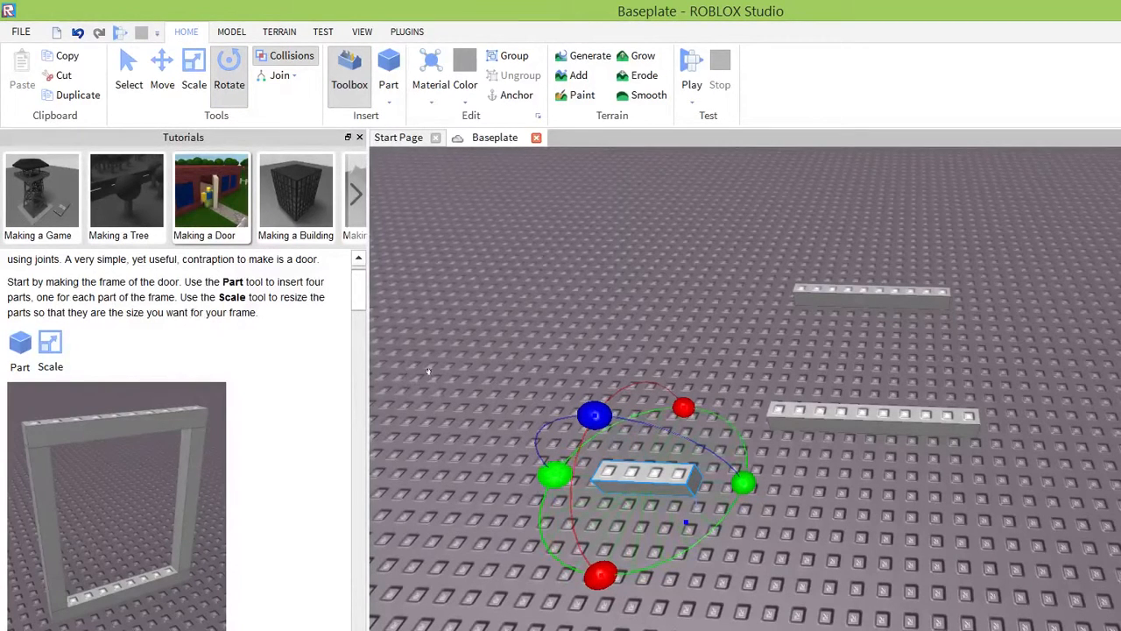
key(ctrl+3)
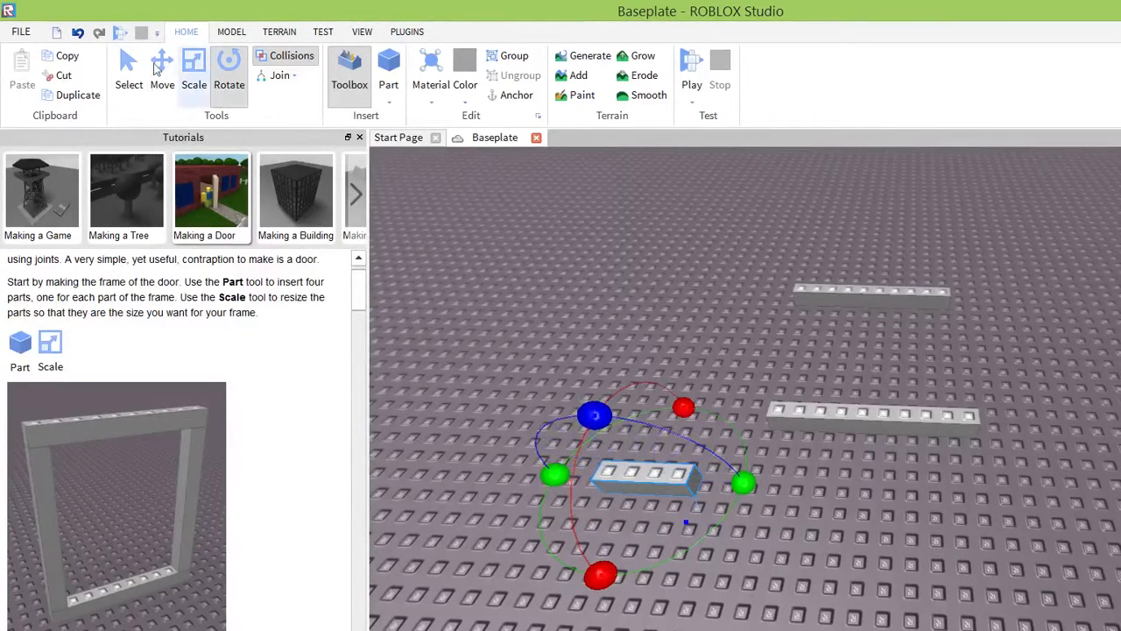
key(ctrl+2)
drag(598, 420, 556, 370)
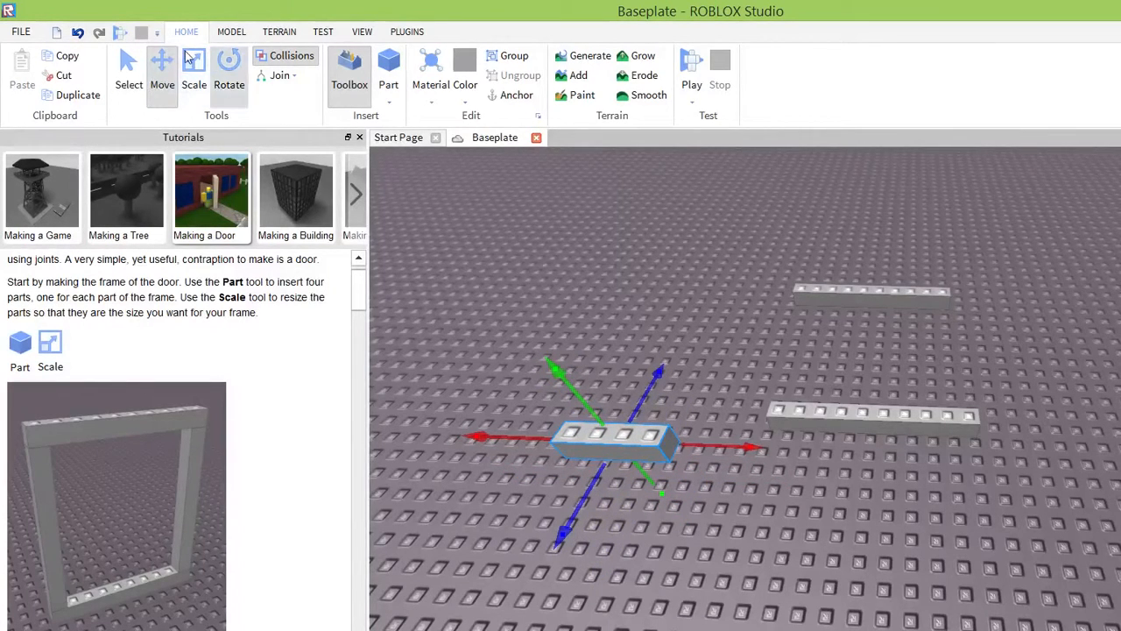
click(229, 72)
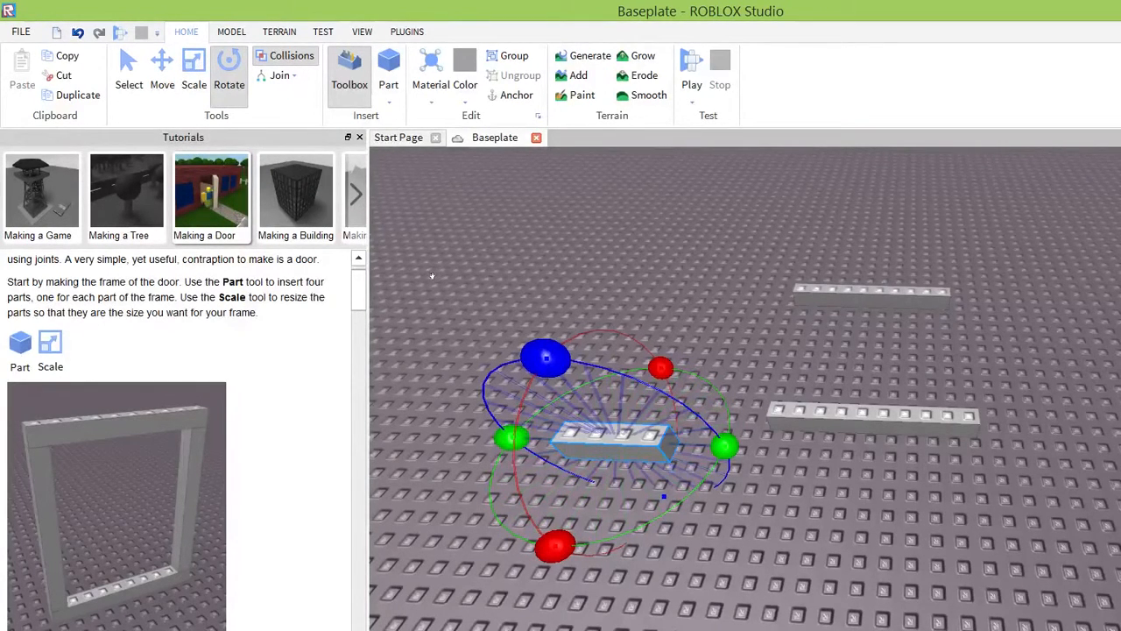
drag(432, 277, 560, 361)
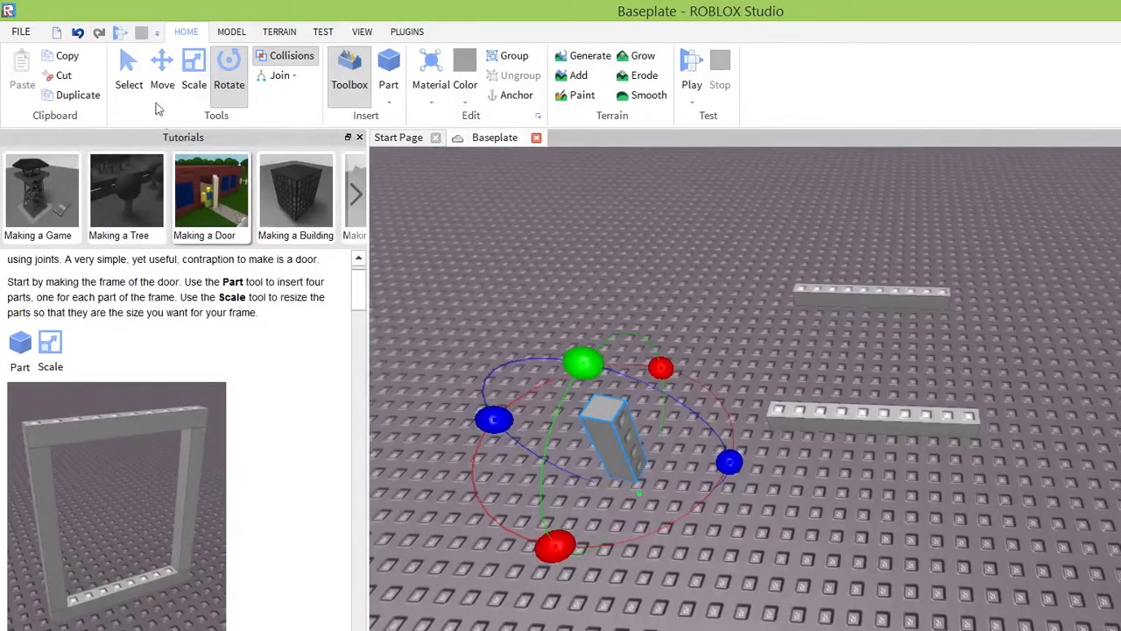
Move the upright block higher above the baseplate.
click(162, 70)
drag(523, 332, 431, 224)
right_drag(585, 442, 592, 444)
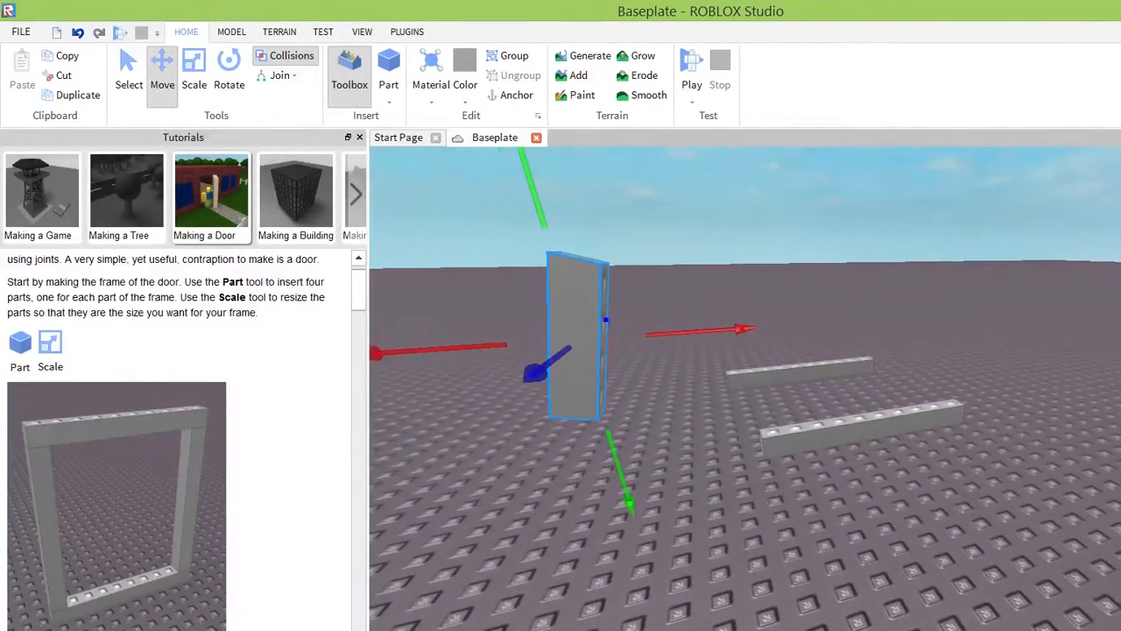
Narrow the Tutorials panel and reselect the upright block with the Rotate tool active.
key(ctrl+4)
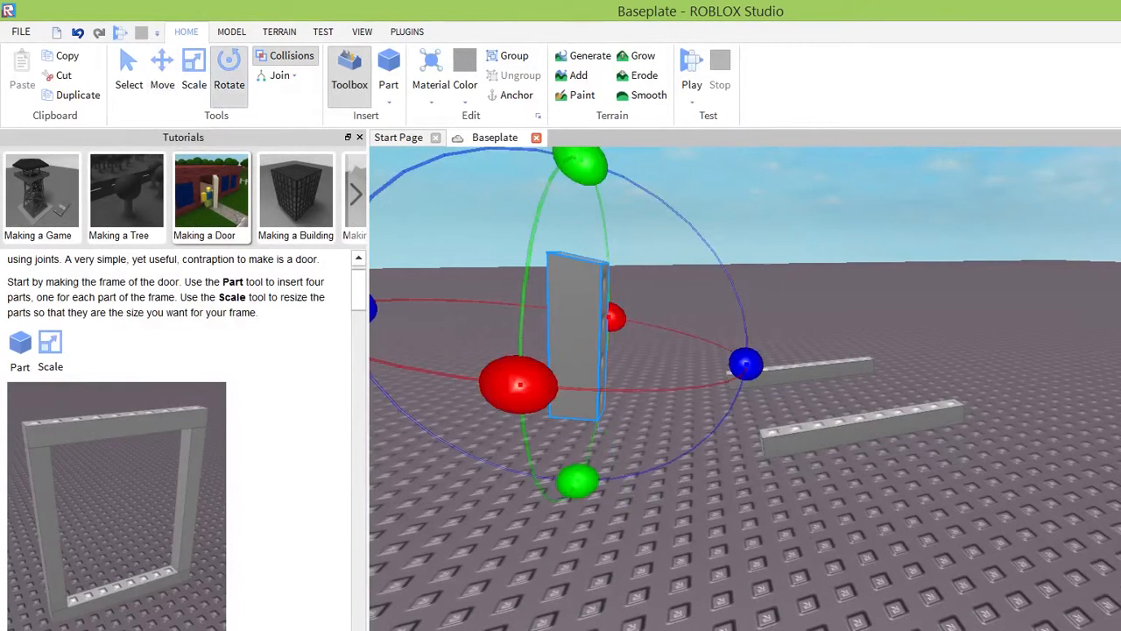
click(583, 272)
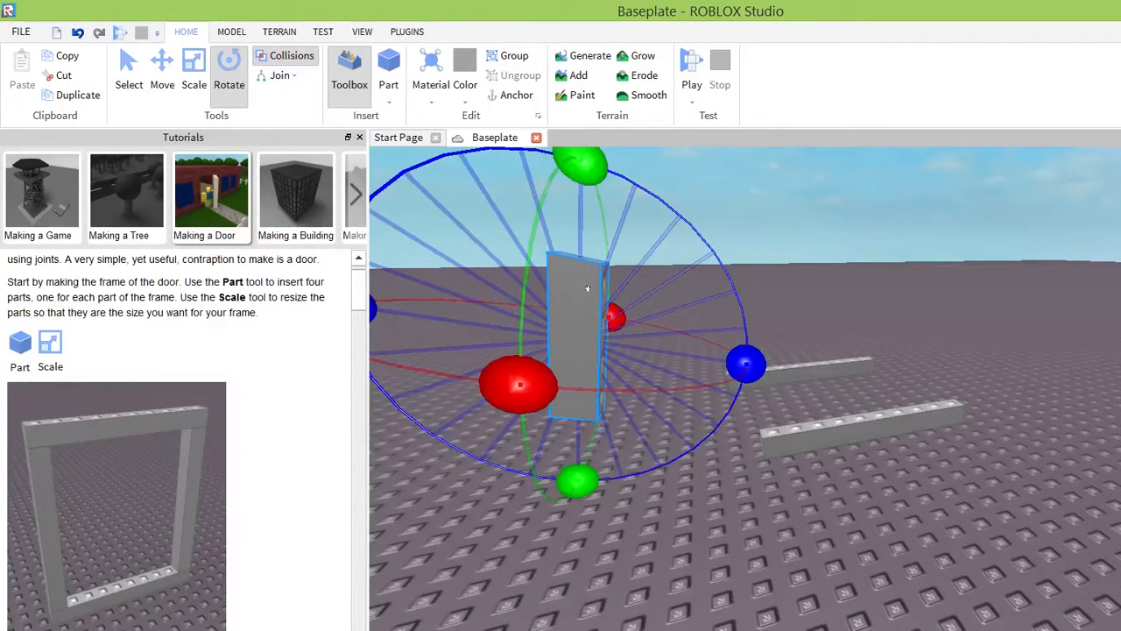
click(588, 271)
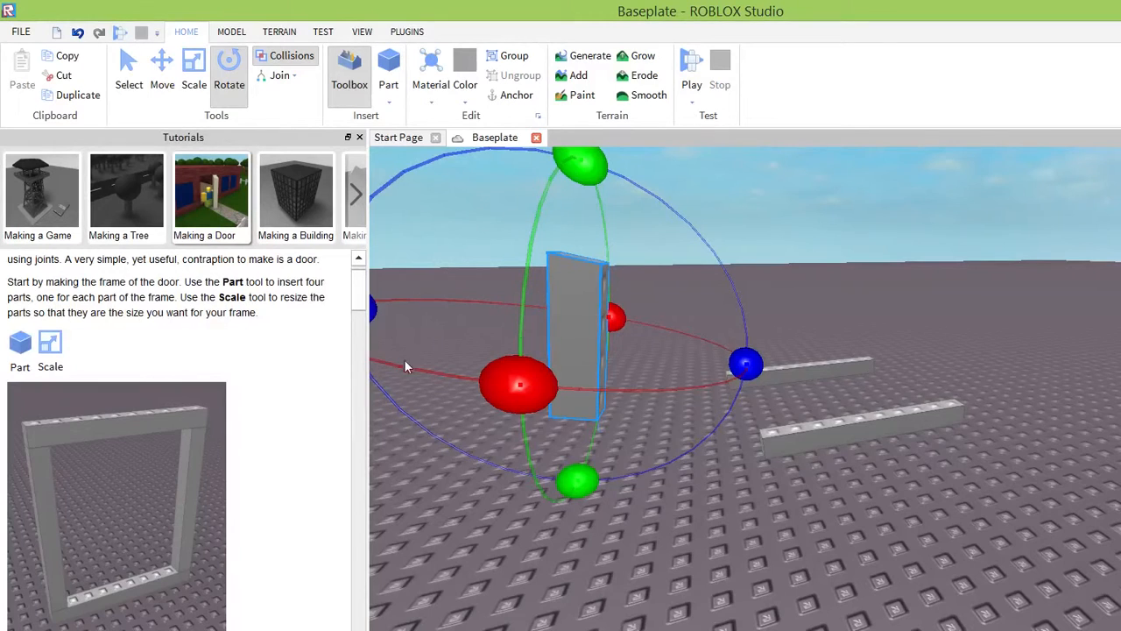
click(339, 343)
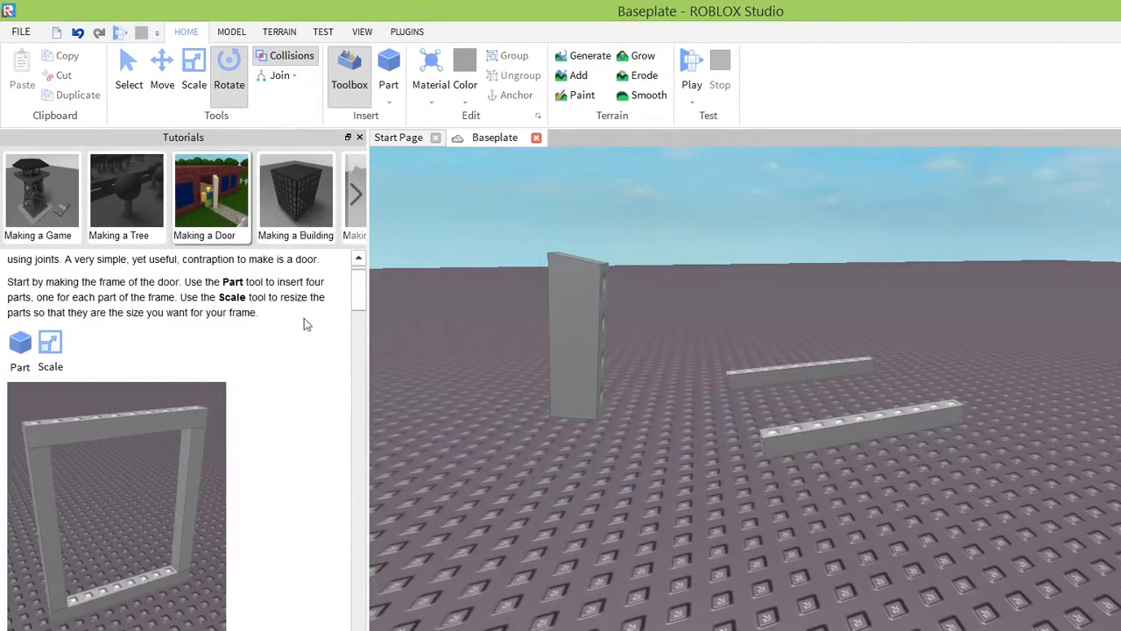
drag(294, 310, 307, 298)
click(536, 337)
drag(246, 253, 262, 281)
drag(365, 348, 554, 281)
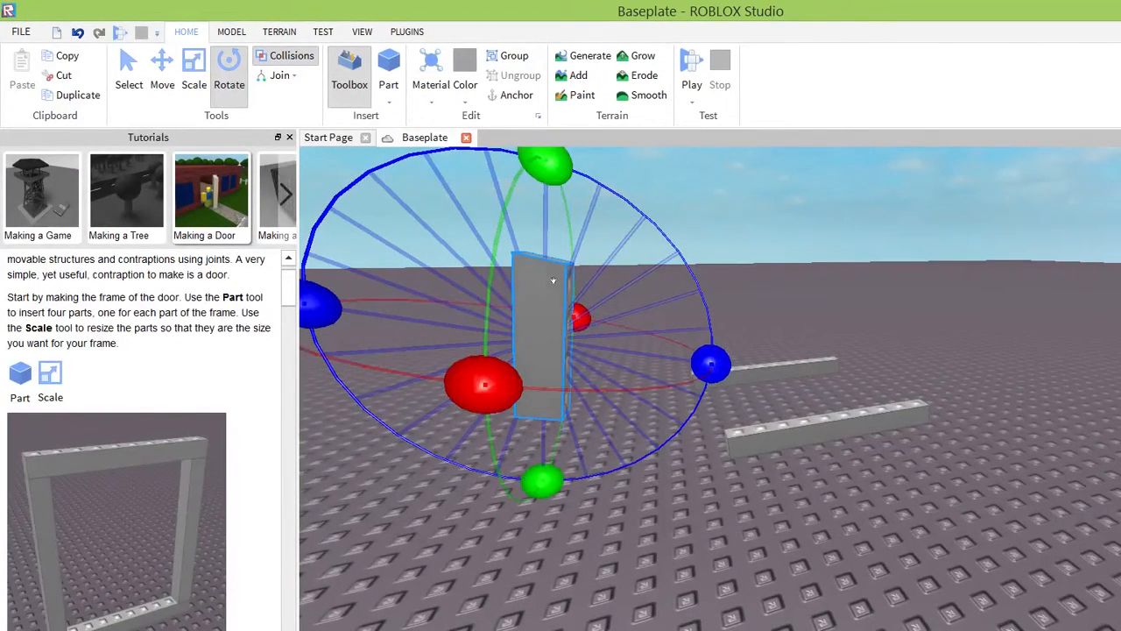
Scale the upright block upward into a tall post and duplicate it.
scroll(411, 289, down, 5)
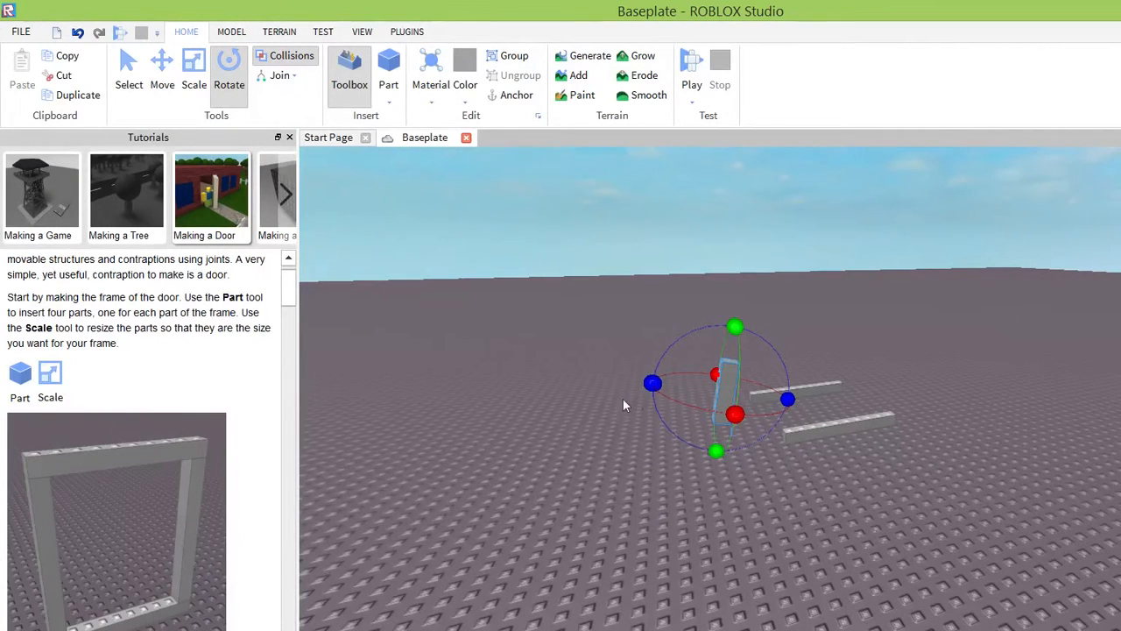
click(194, 77)
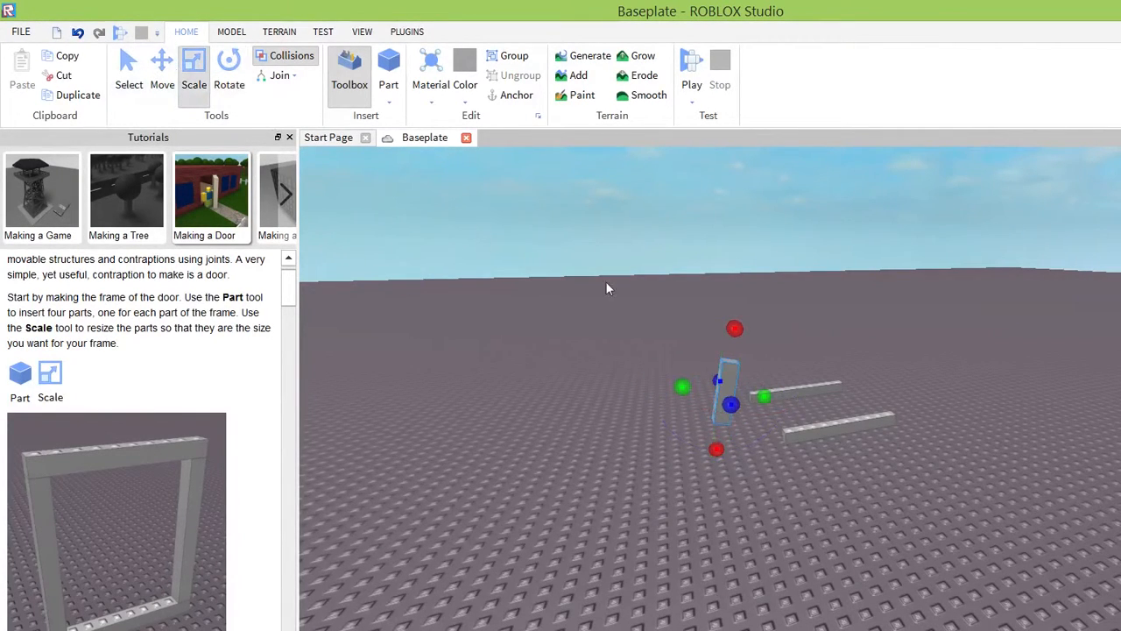
drag(735, 329, 753, 210)
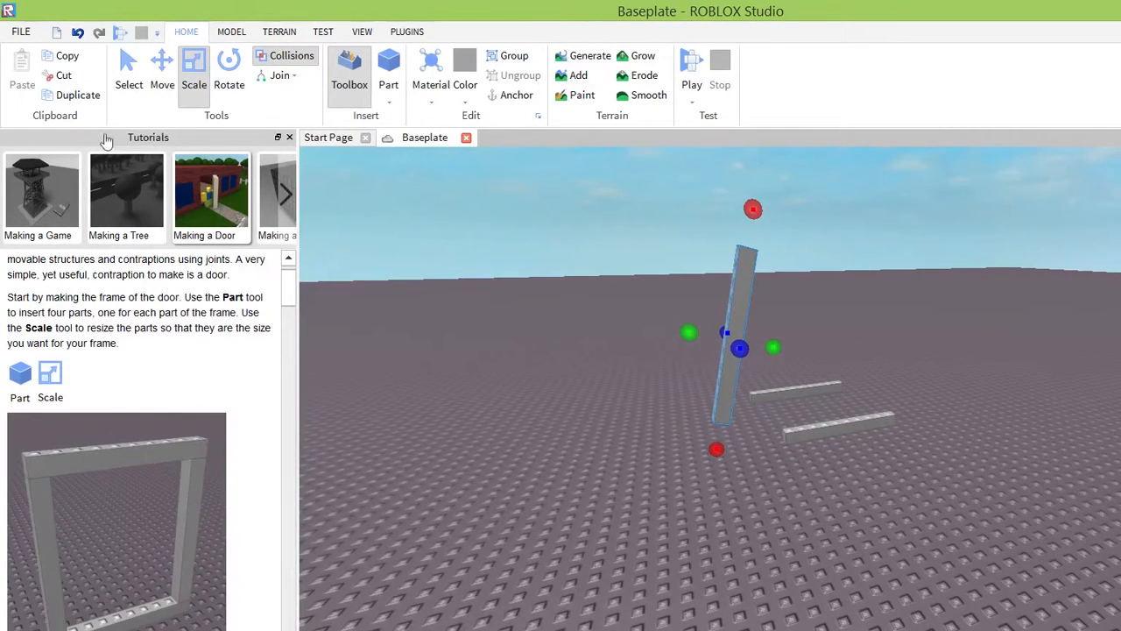
click(78, 95)
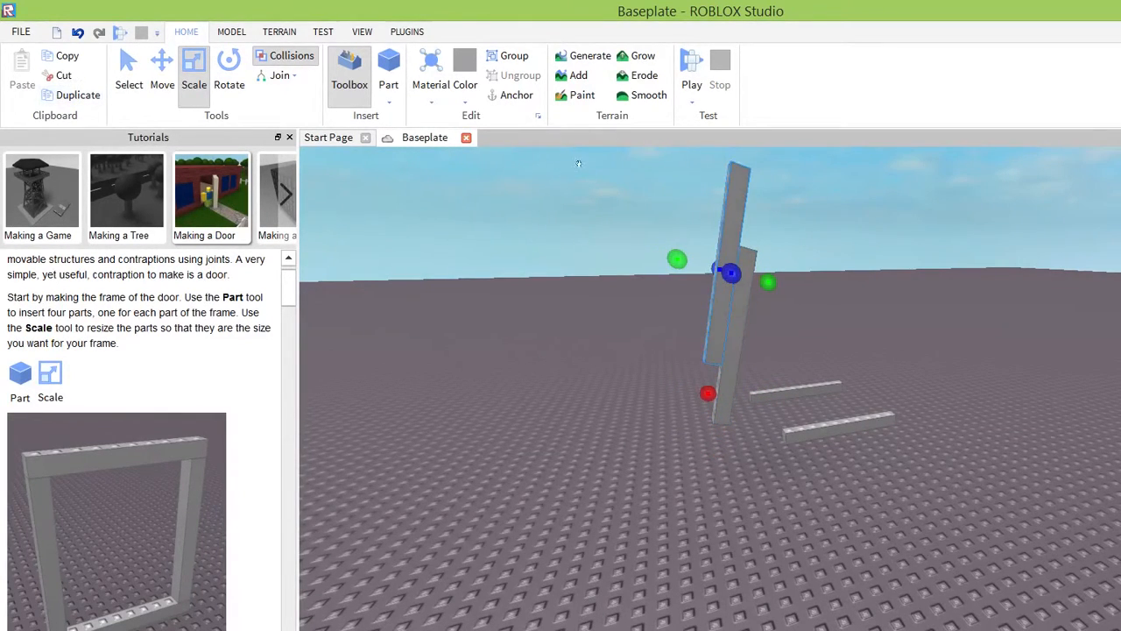
Place the two tall posts on the baseplate next to each other, in front of the horizontal bars.
drag(683, 188, 797, 319)
right_drag(896, 397, 858, 391)
click(673, 278)
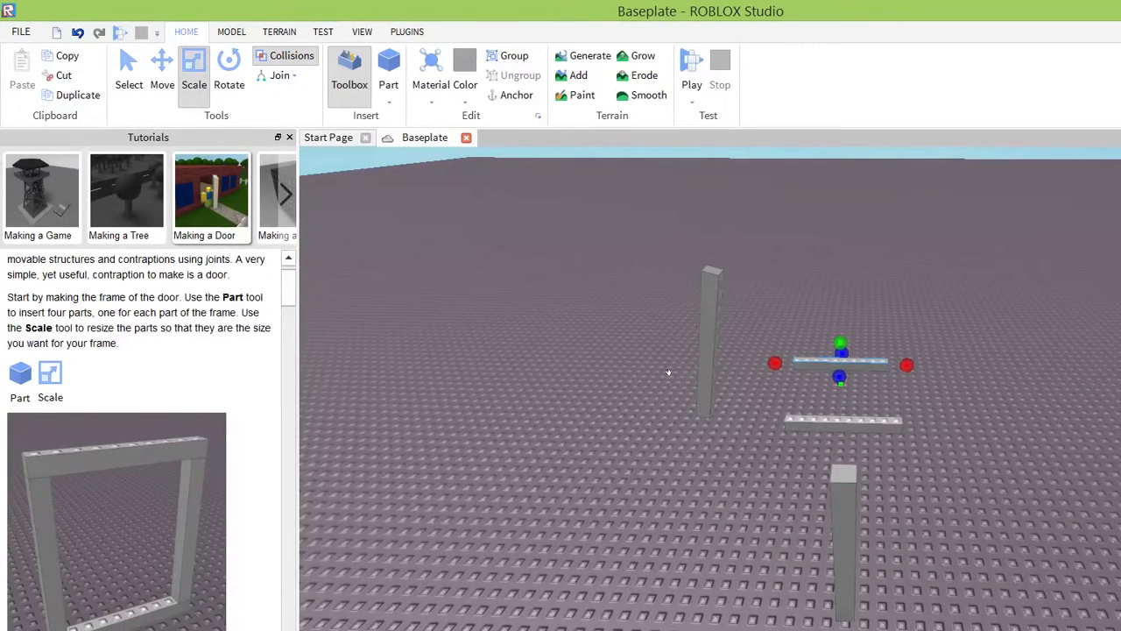
scroll(762, 396, down, 2)
scroll(764, 391, up, 2)
click(666, 387)
drag(665, 387, 506, 328)
drag(552, 250, 604, 379)
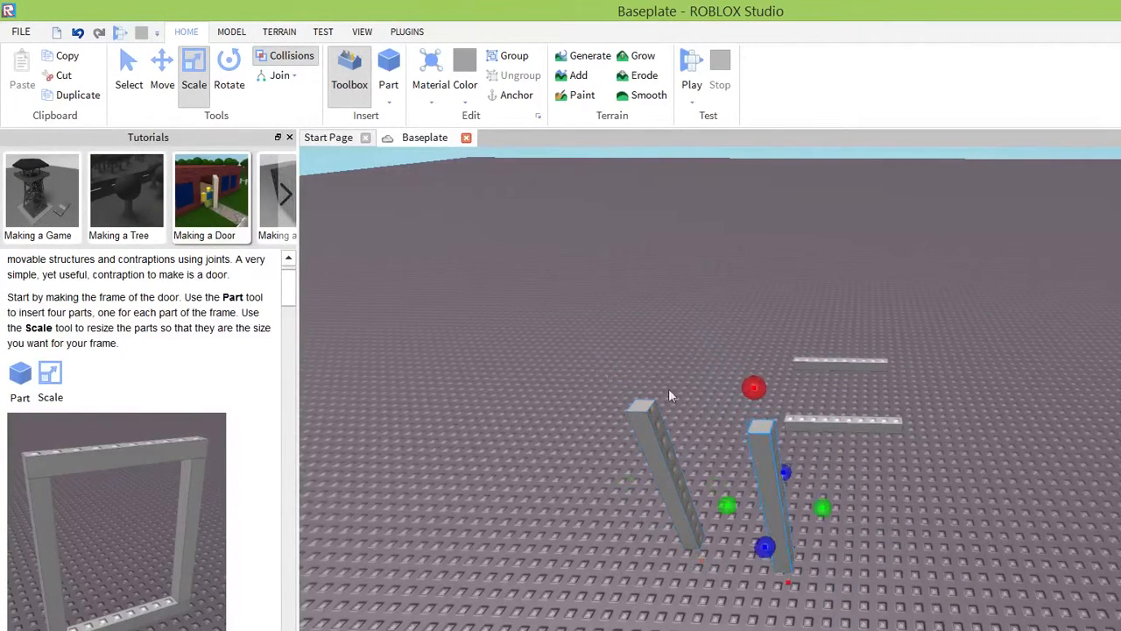
Move both horizontal bars beside the posts so they lie parallel to each other on the baseplate.
drag(843, 421, 926, 541)
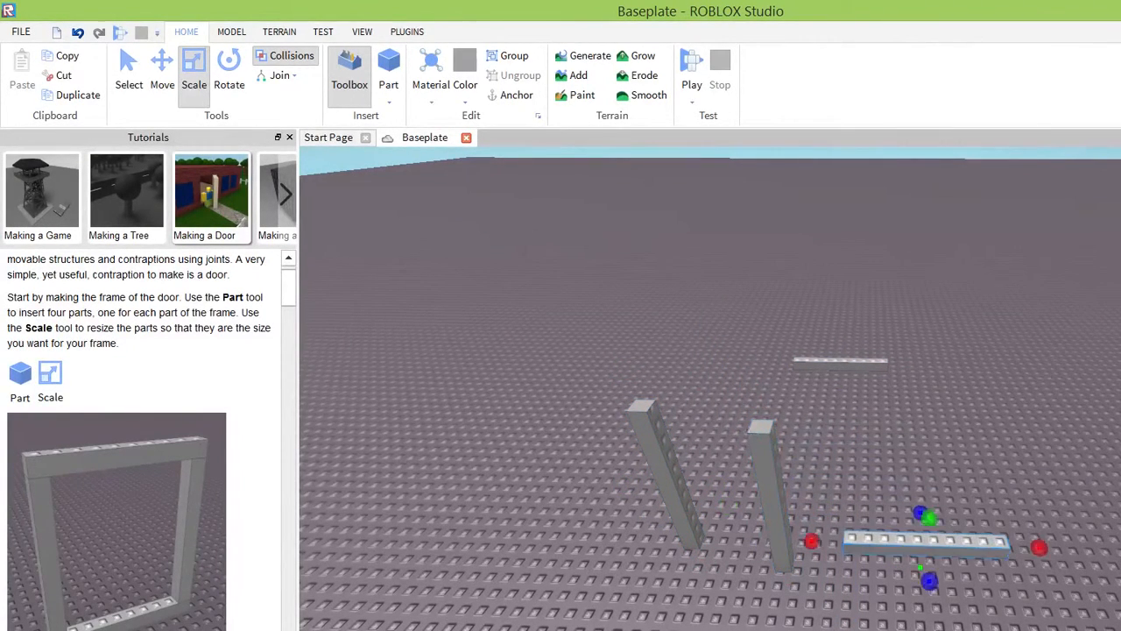
drag(840, 361, 835, 442)
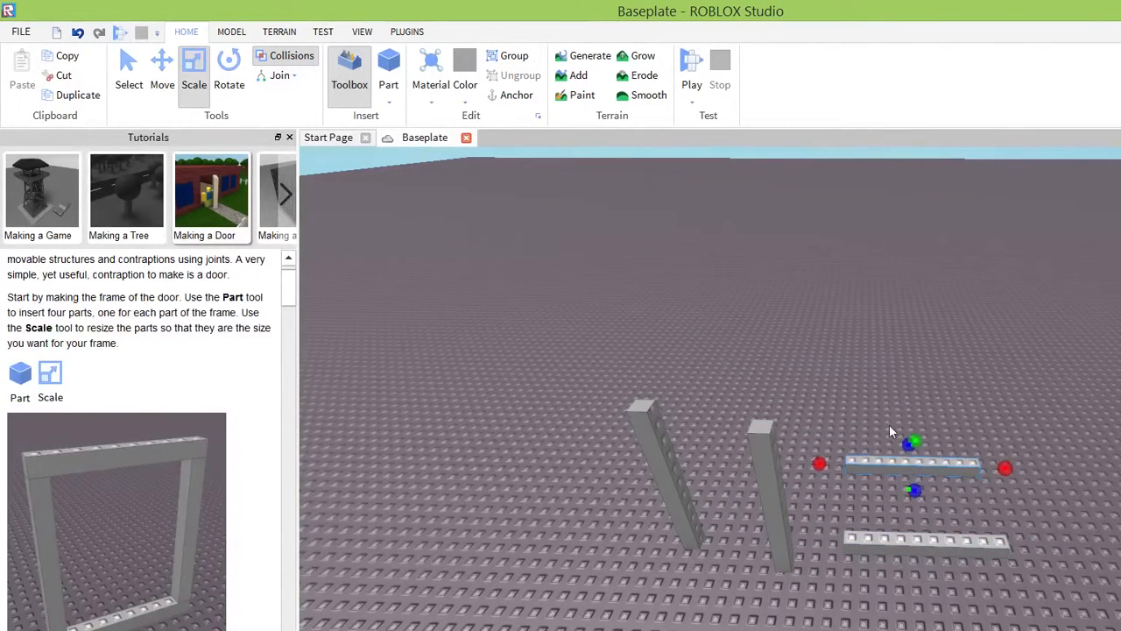
right_drag(900, 467, 879, 466)
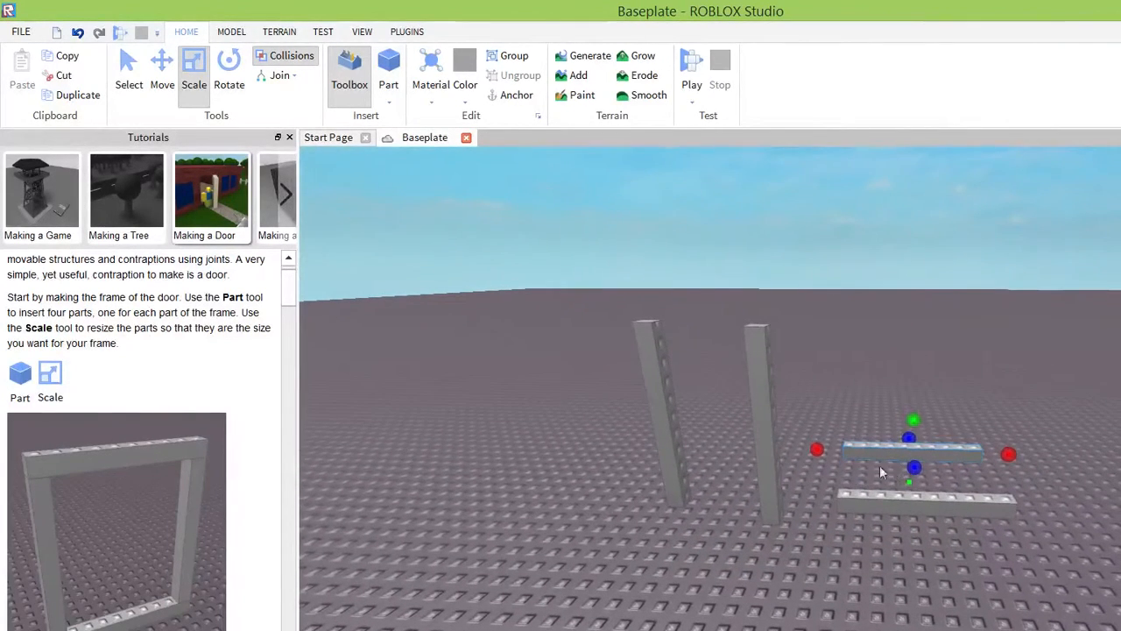
Move the post nearest the horizontal bars closer to them and raise it off the baseplate.
drag(606, 323, 622, 303)
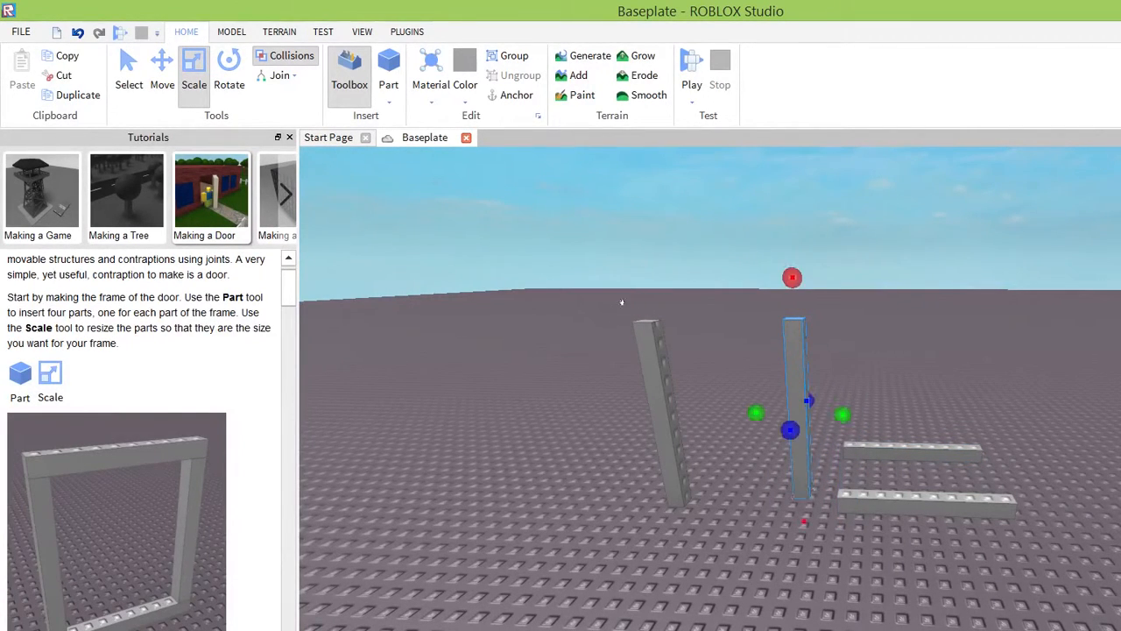
key(f)
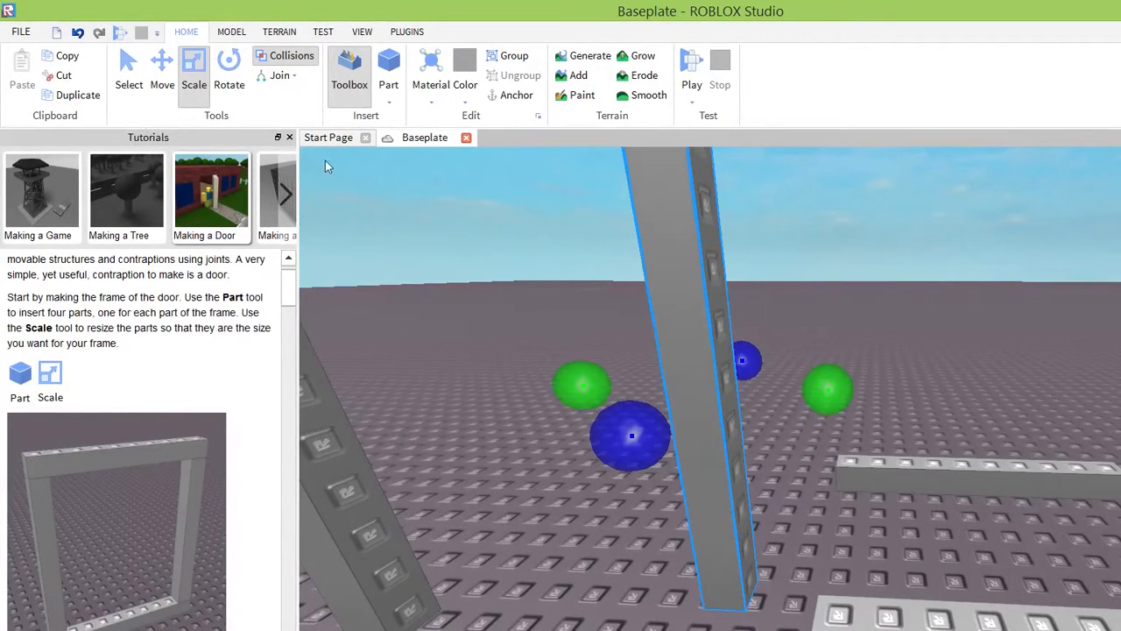
click(162, 77)
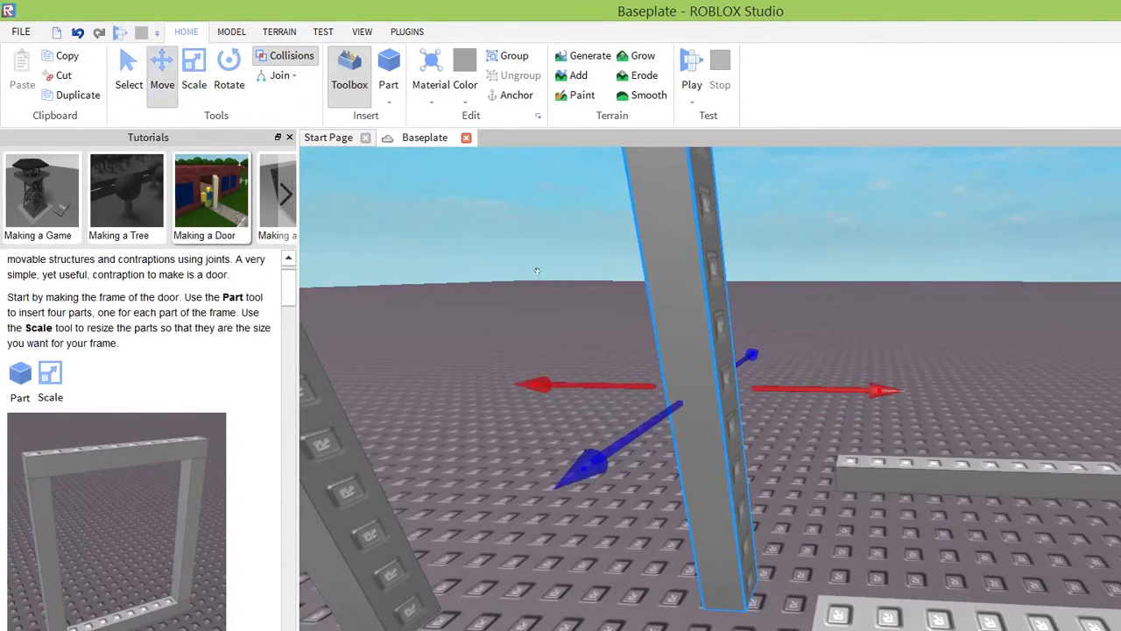
drag(537, 271, 533, 295)
scroll(585, 260, down, 5)
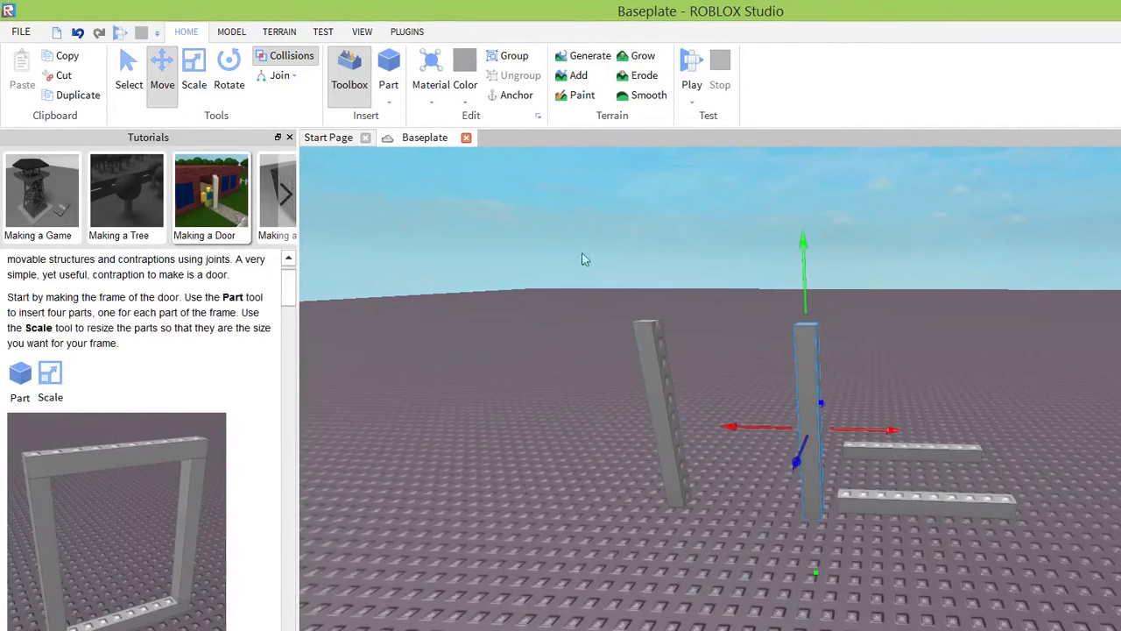
drag(627, 208, 630, 175)
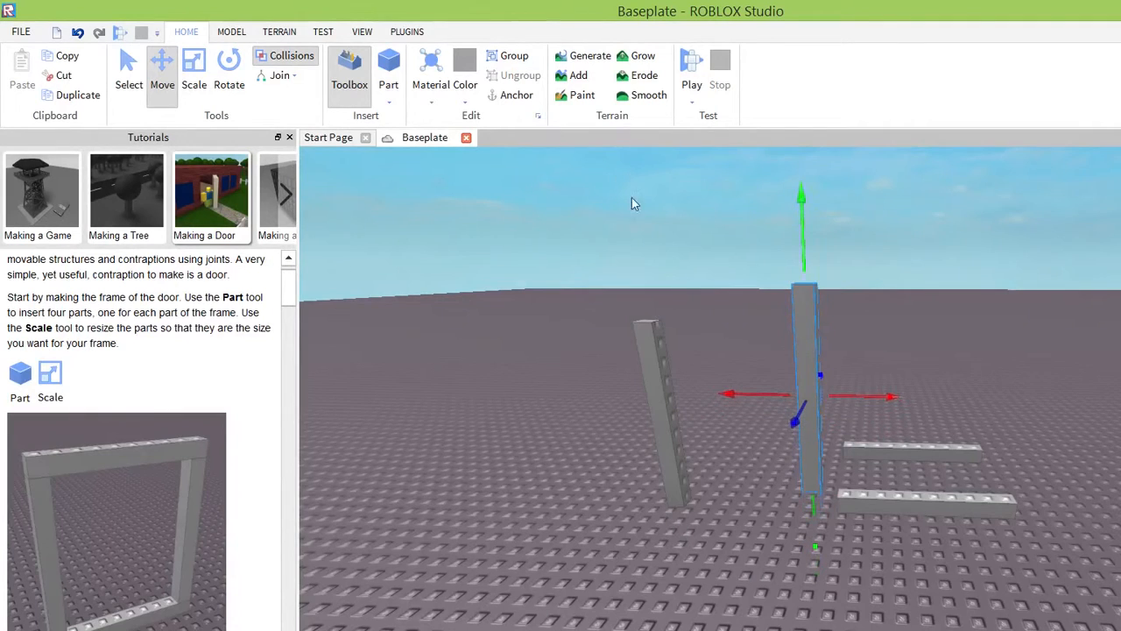
Shift the raised post sideways toward the ends of the horizontal bars.
key(f)
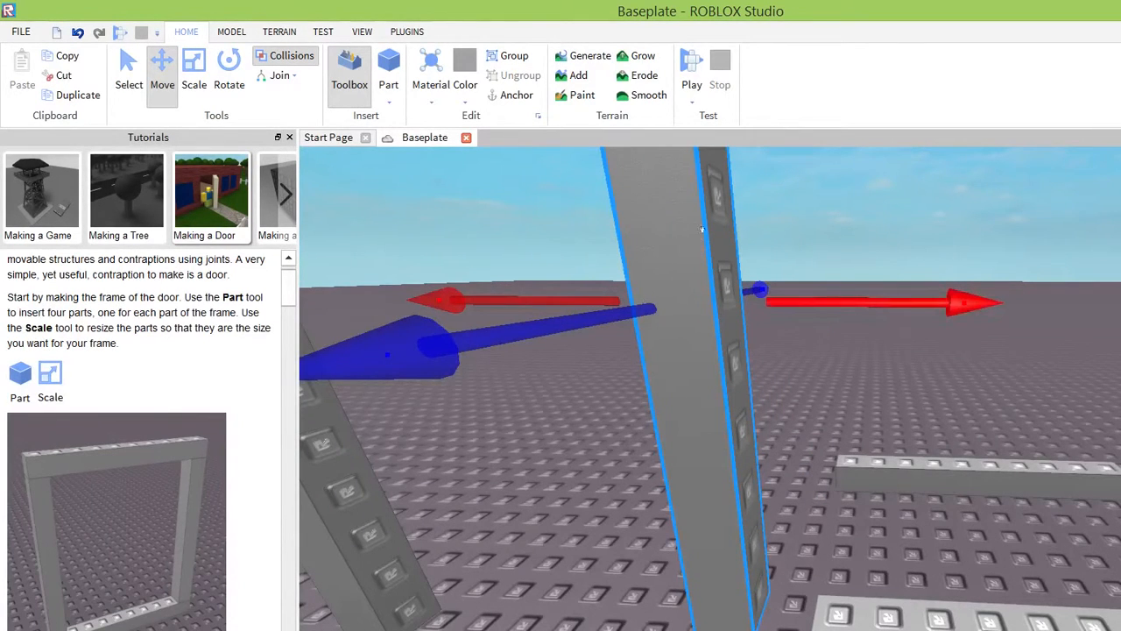
drag(710, 231, 850, 231)
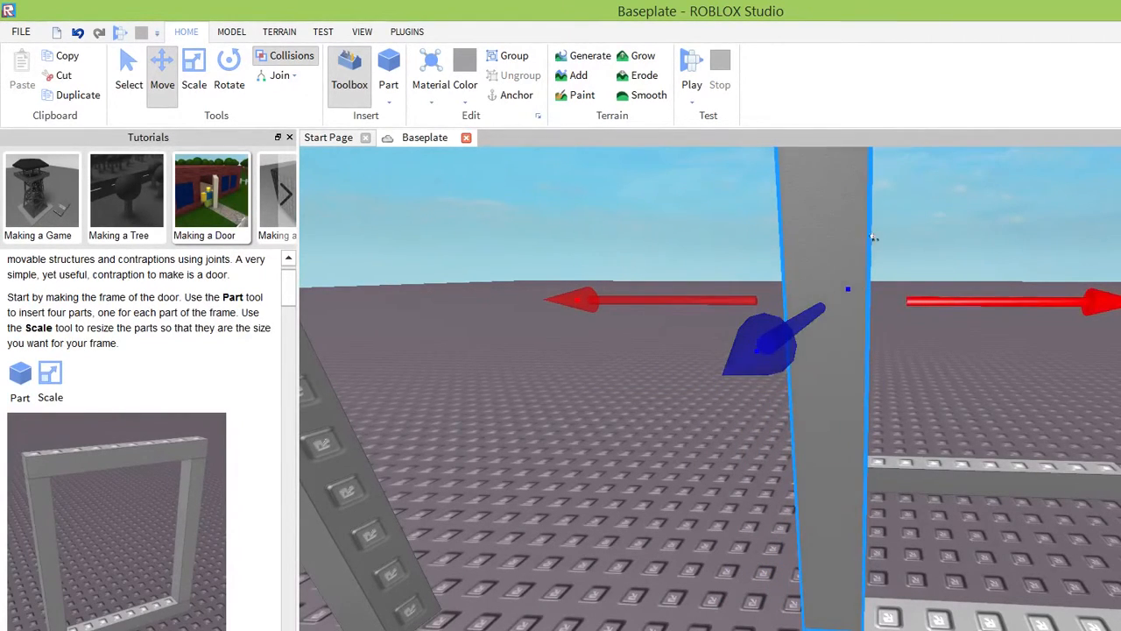
drag(873, 236, 879, 237)
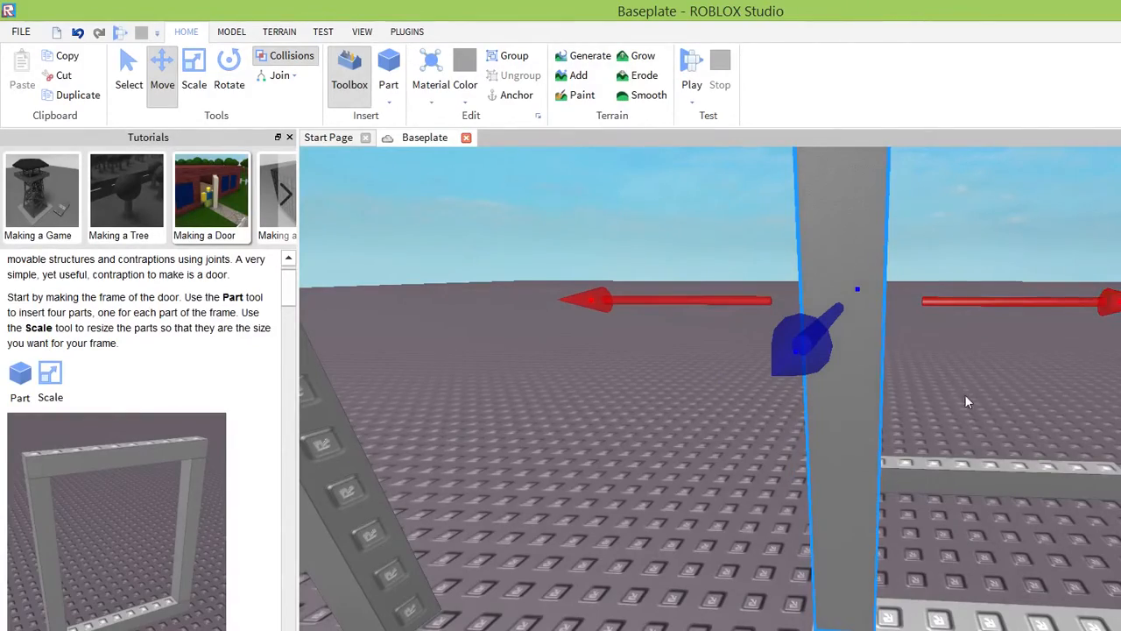
Examine the raised post's alignment with the two horizontal bars from several sides and from above.
right_drag(965, 396, 928, 385)
scroll(960, 391, down, 5)
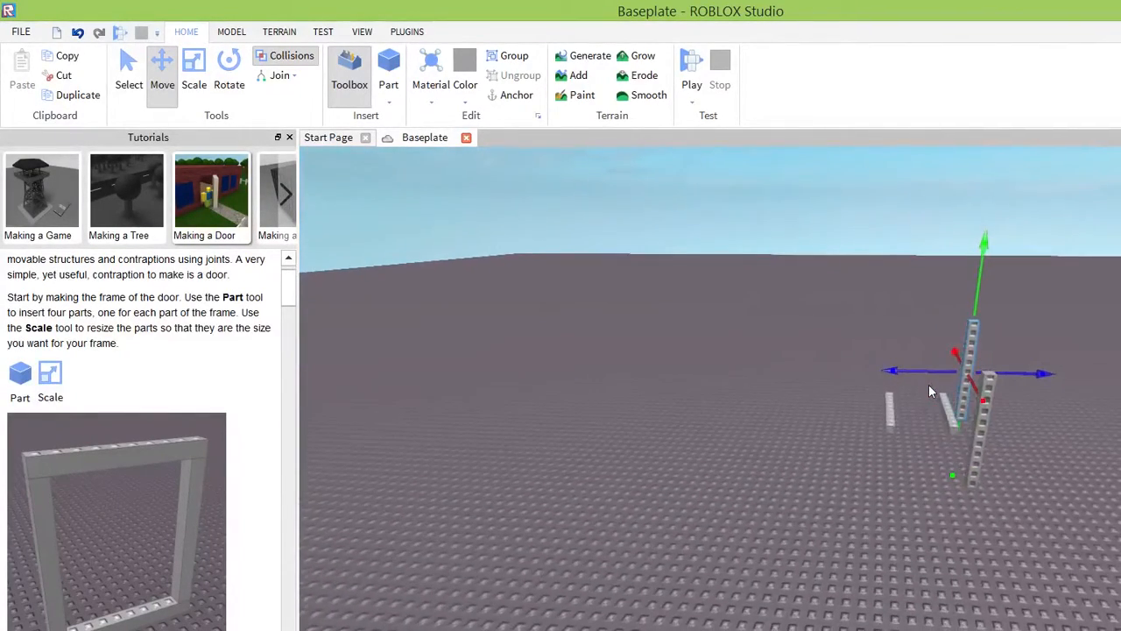
scroll(884, 371, up, 5)
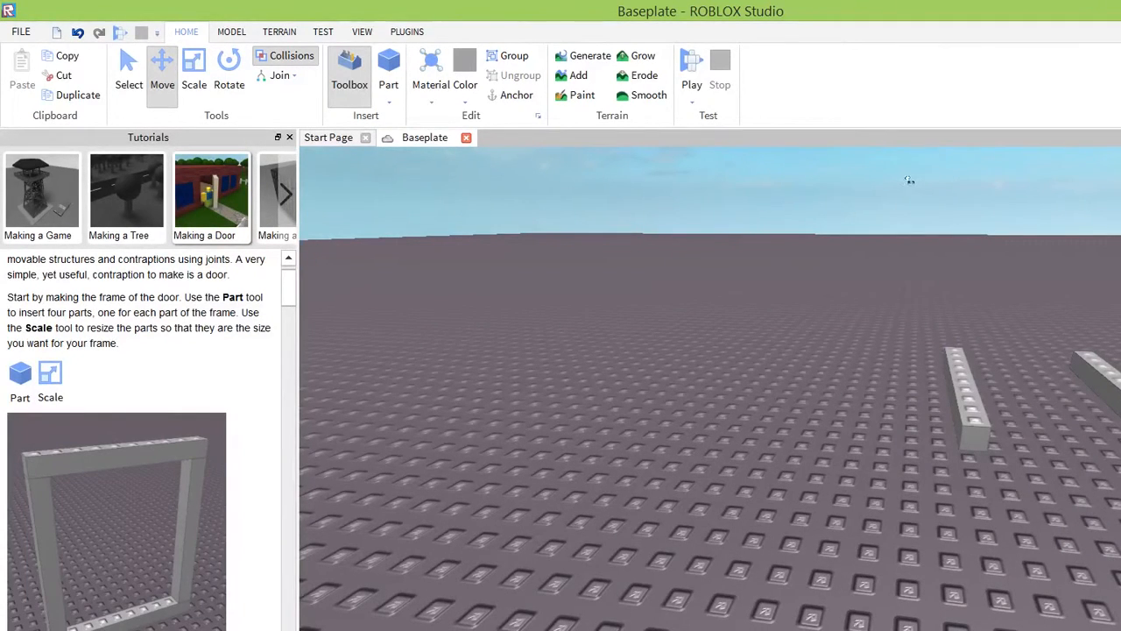
right_drag(901, 395, 901, 395)
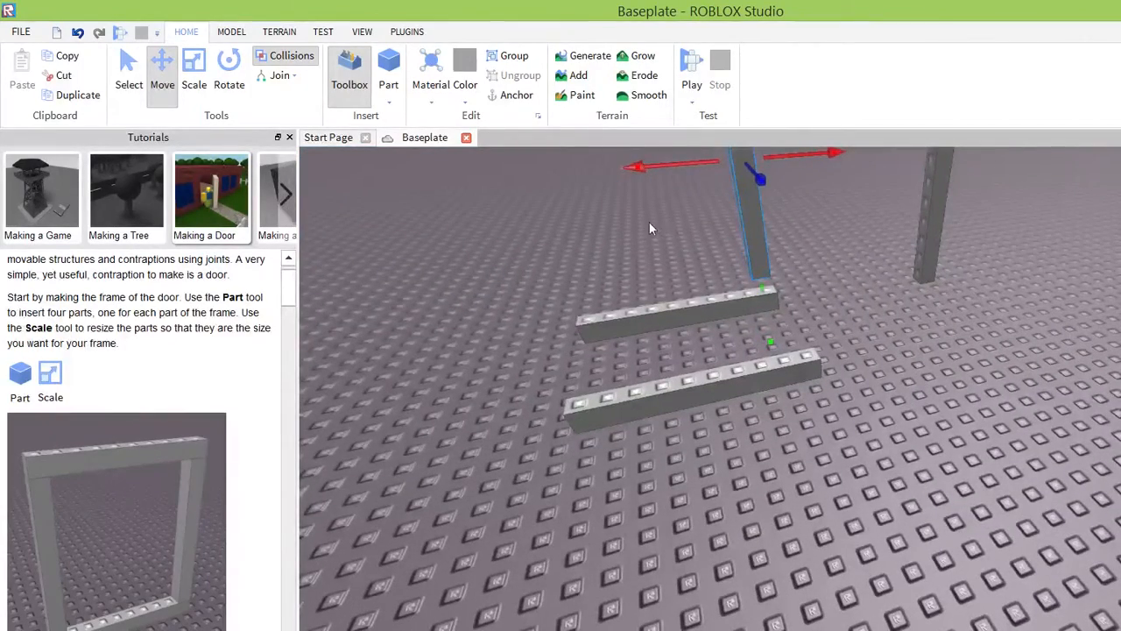
click(665, 200)
right_drag(647, 158, 638, 161)
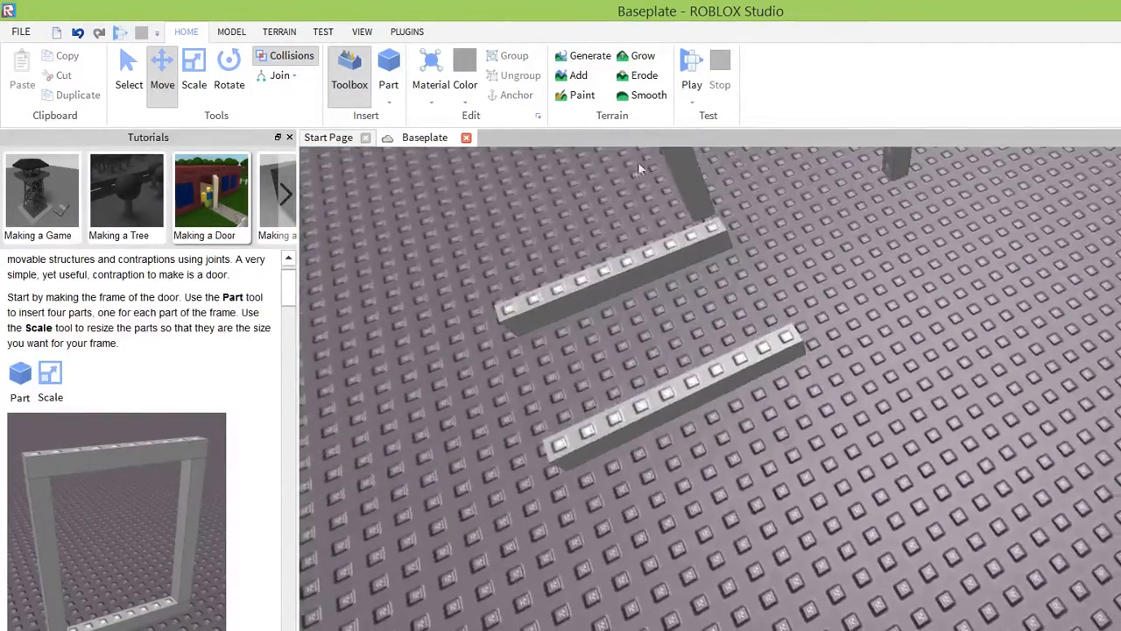
scroll(627, 168, up, 3)
scroll(627, 170, down, 3)
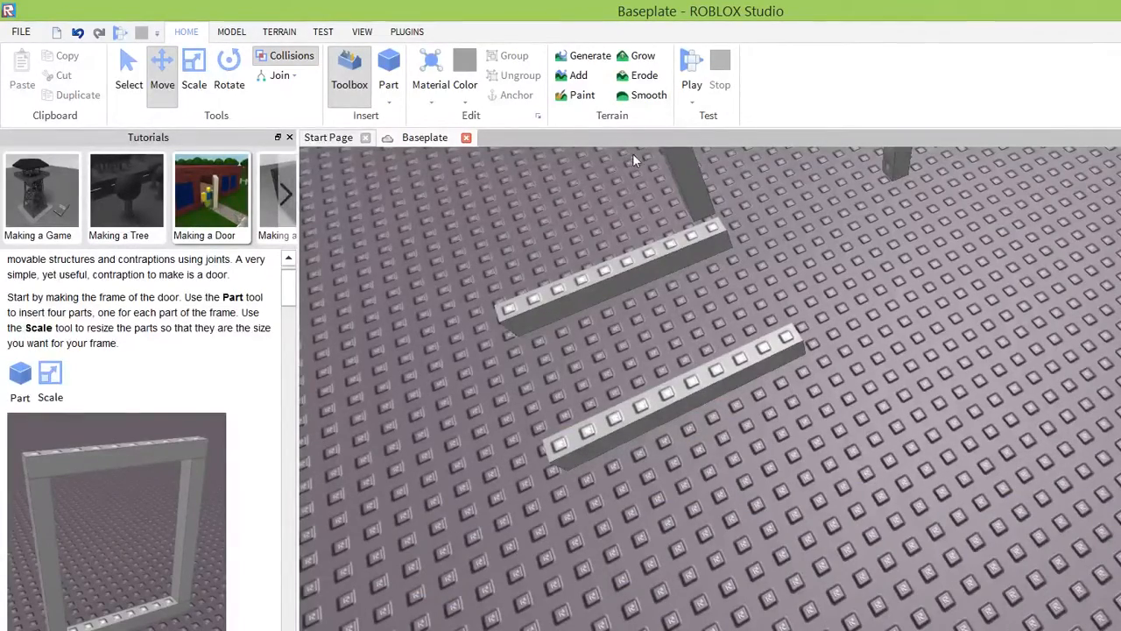
mouse_move(628, 171)
right_down()
mouse_move(627, 188)
mouse_move(533, 263)
mouse_move(456, 366)
right_up()
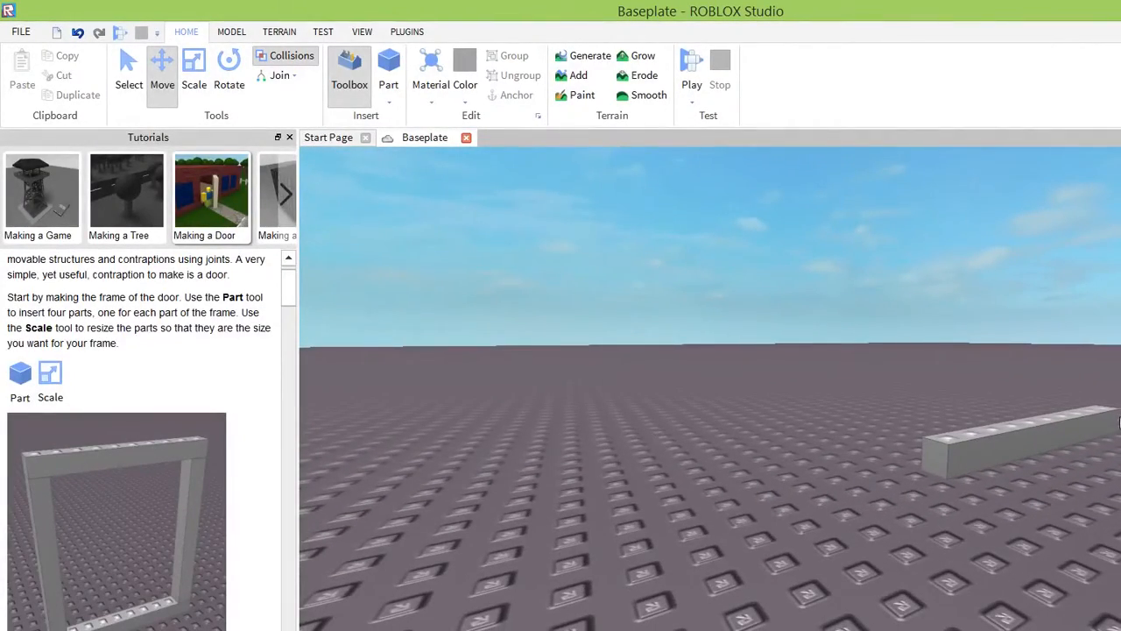
key(d)
key(a)
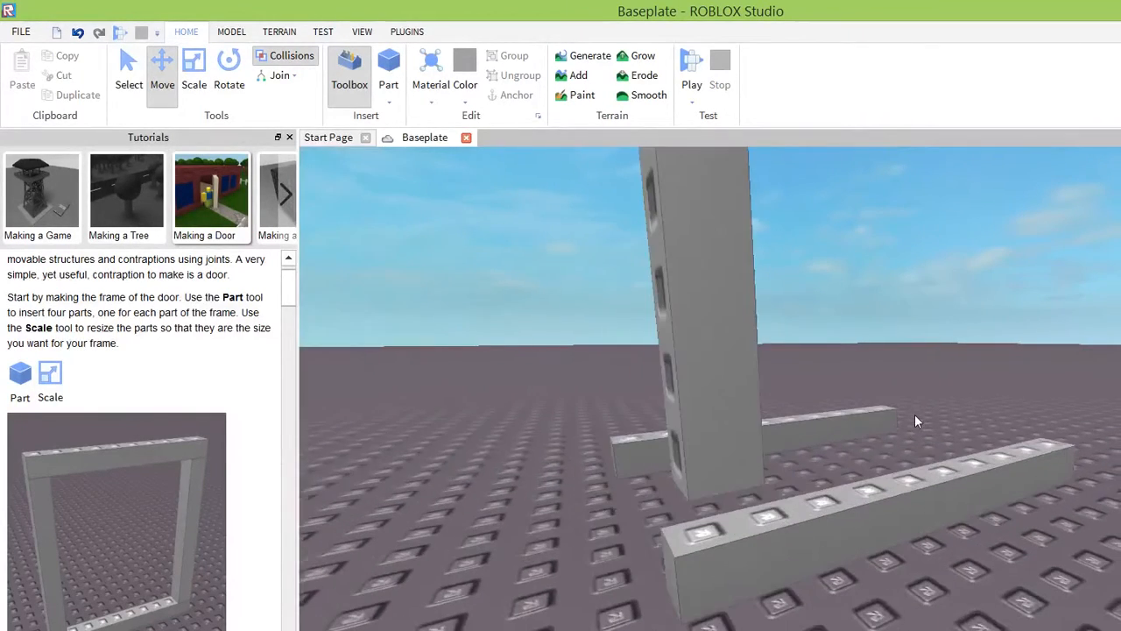
right_drag(478, 395, 462, 375)
key(d)
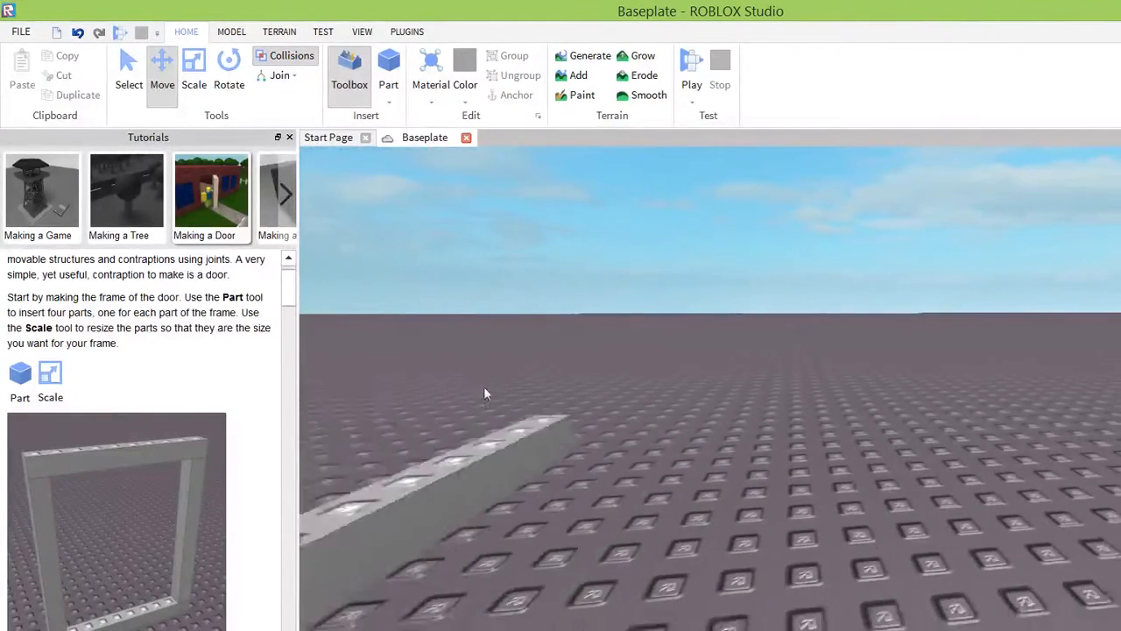
key(a)
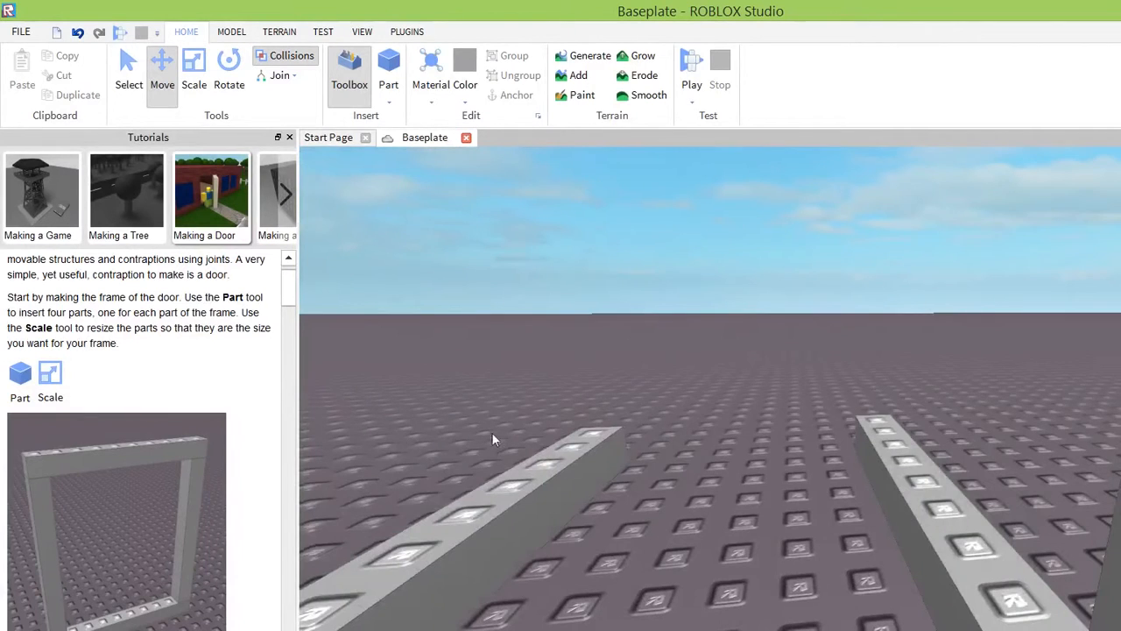
key(s)
key(w)
key(s)
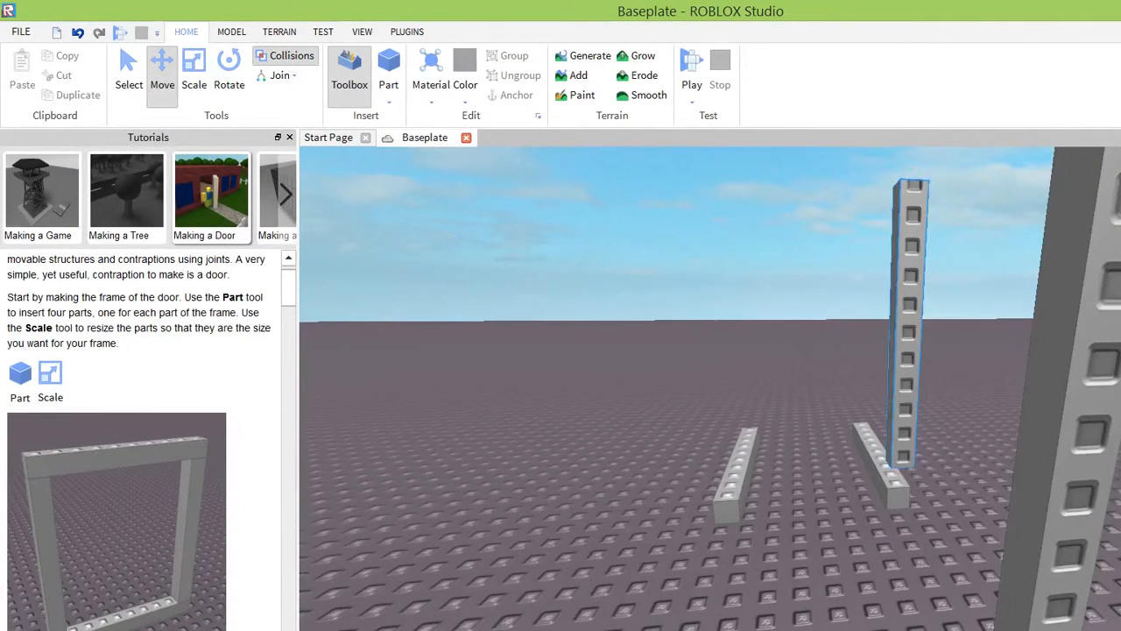
Lower the raised post and shift it sideways so it stands on the end of the front horizontal bar.
click(897, 400)
key(f)
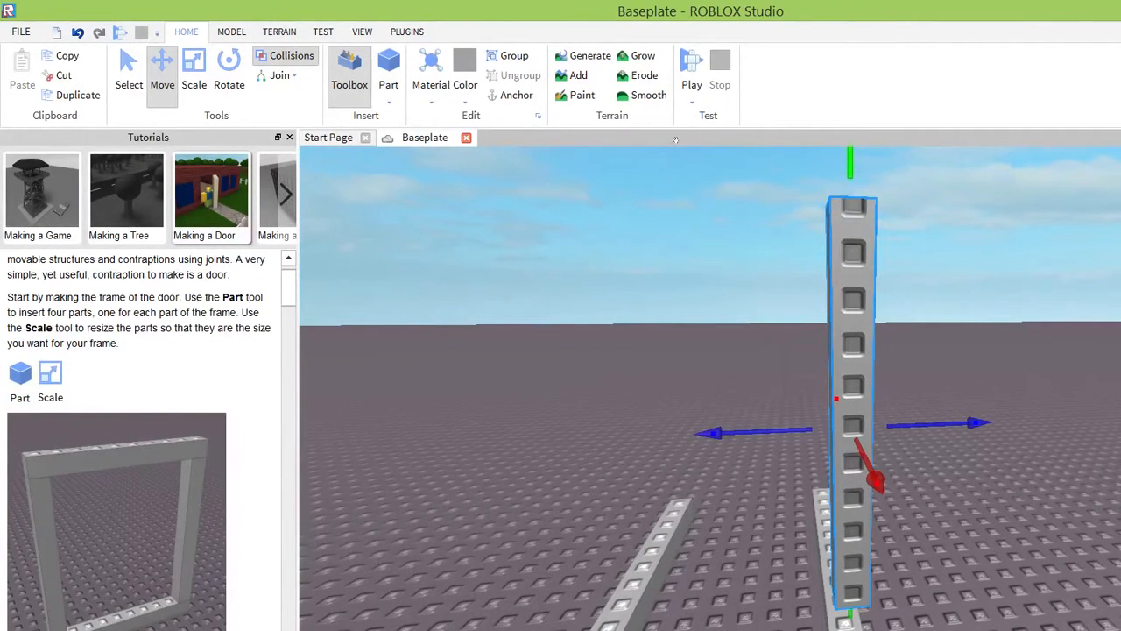
drag(670, 121, 657, 160)
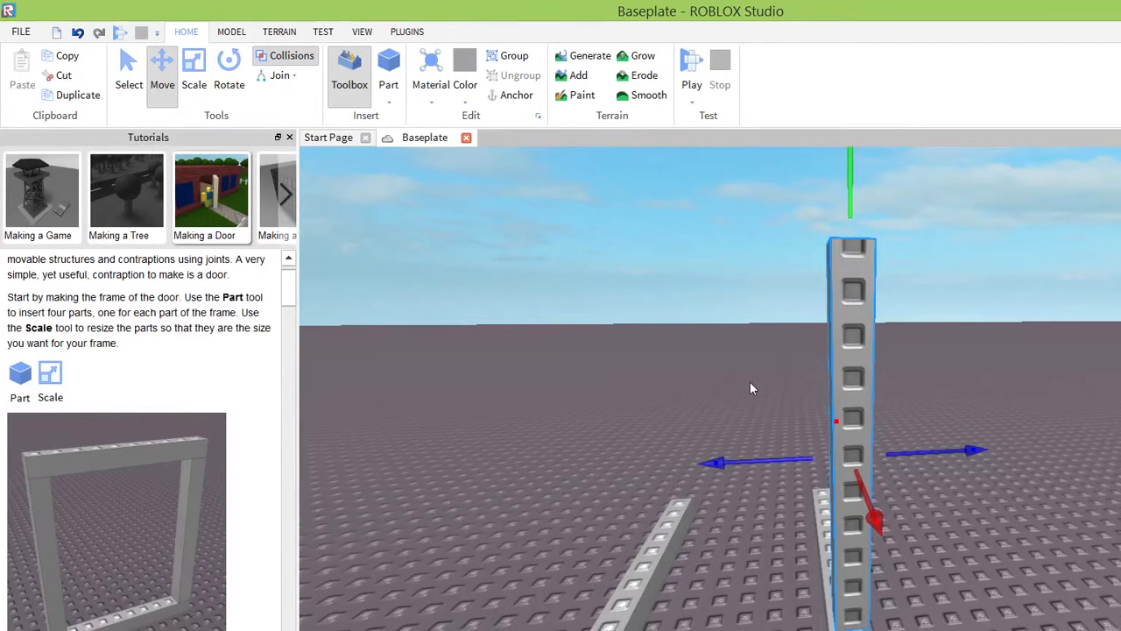
drag(570, 365, 561, 367)
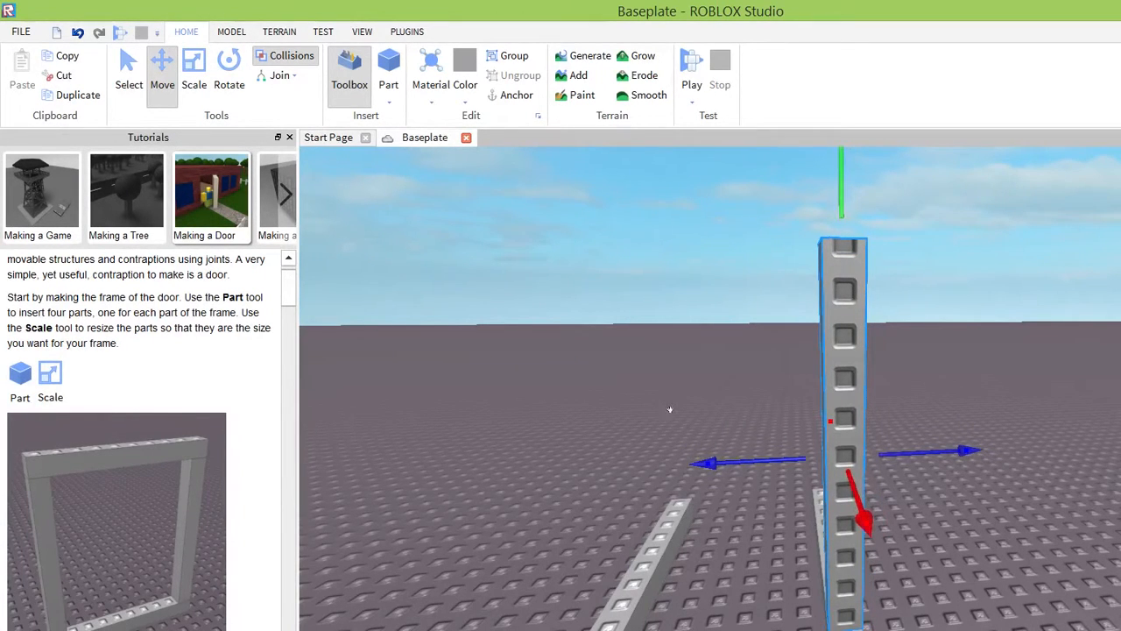
right_drag(790, 458, 791, 458)
scroll(791, 459, down, 5)
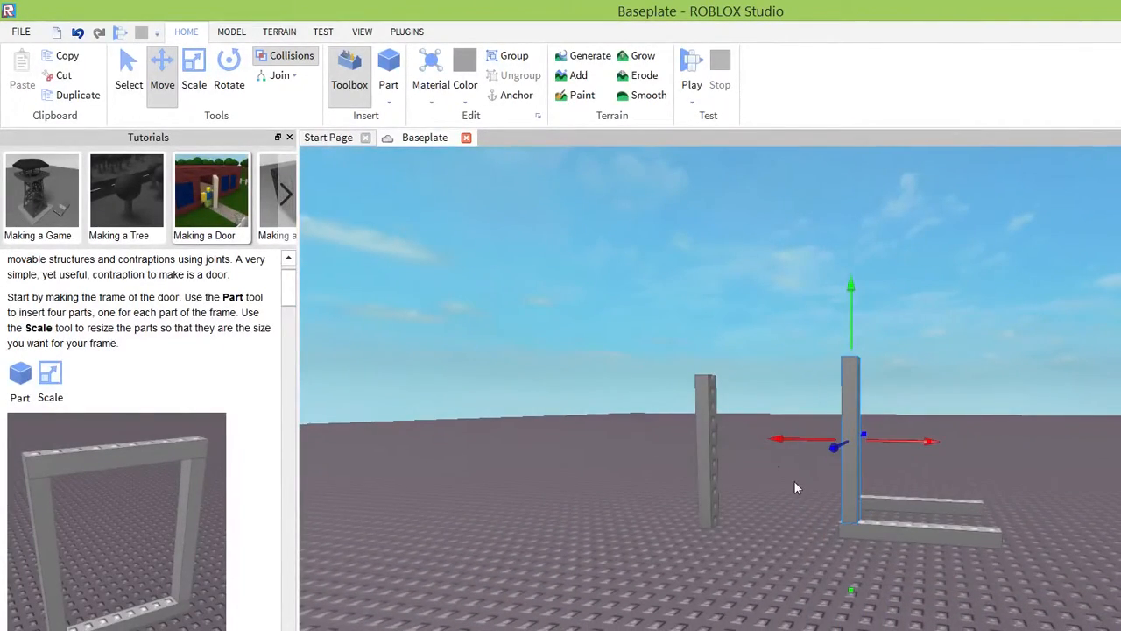
Shorten the horizontal bar under the post from its free end with the Scale tool.
click(853, 531)
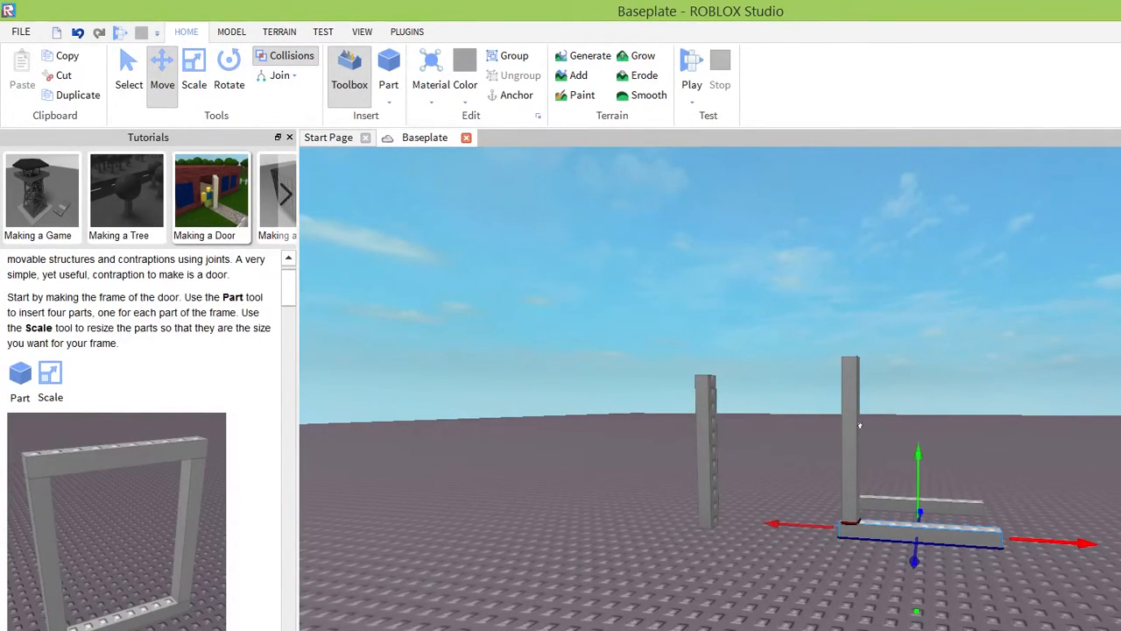
click(194, 85)
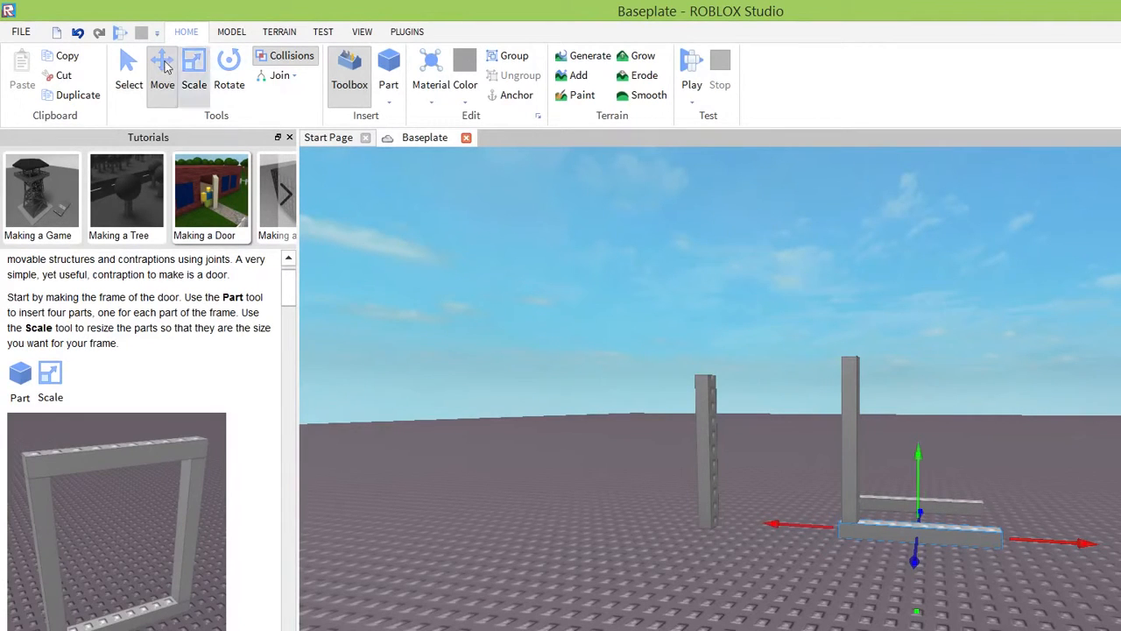
drag(1036, 541, 1008, 539)
right_drag(822, 387, 814, 370)
Move the separate upright post across the baseplate to the free end of the front horizontal bar.
click(682, 391)
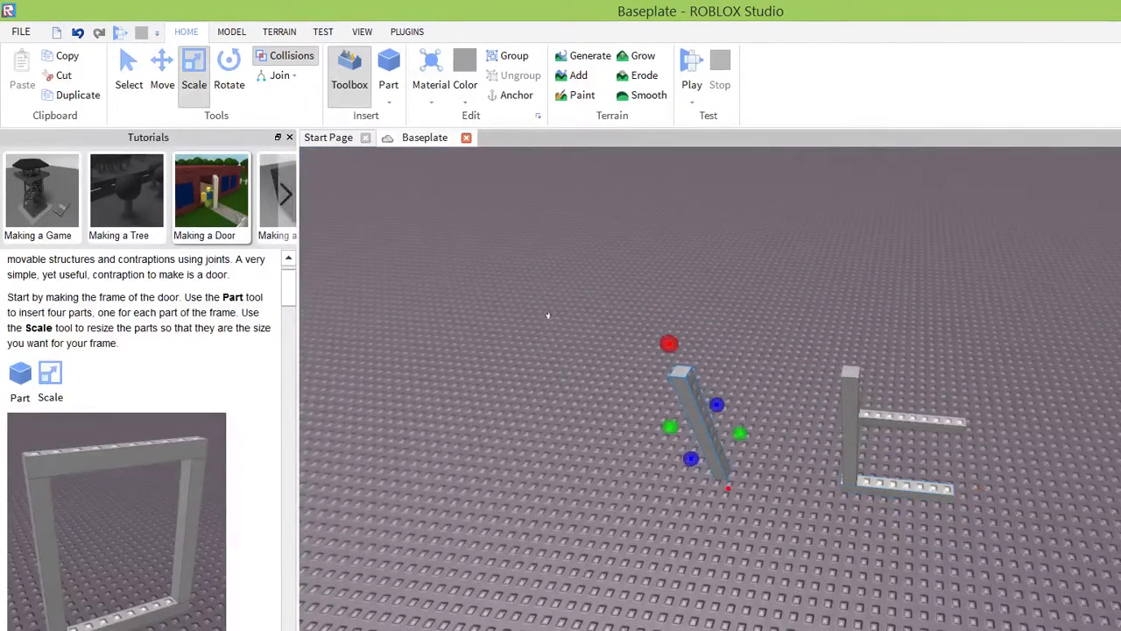
click(163, 81)
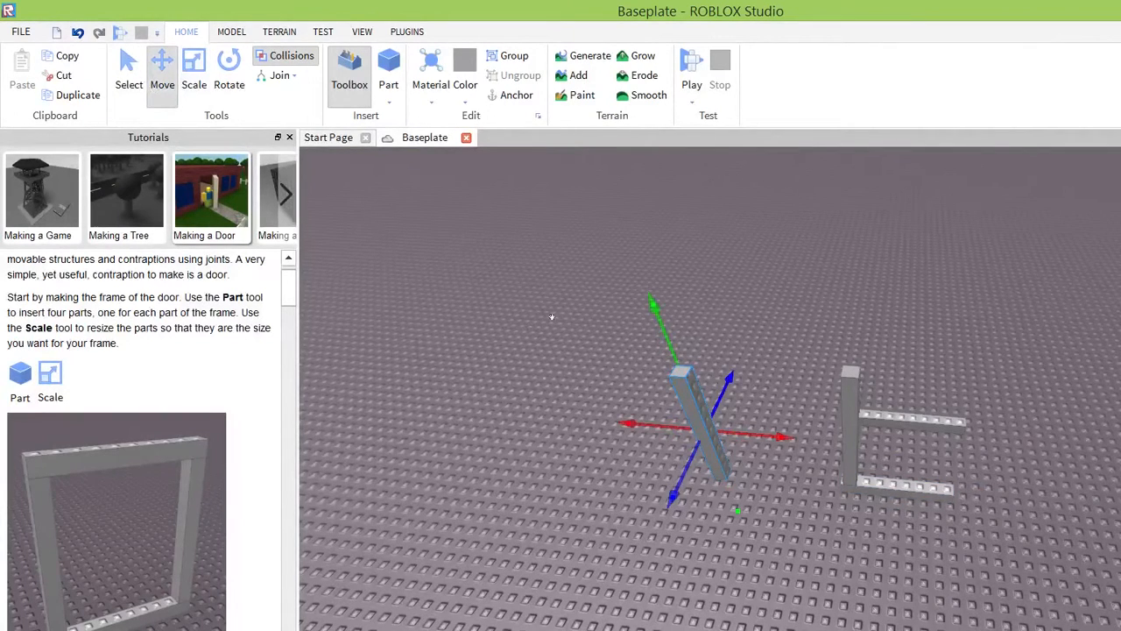
drag(689, 398, 841, 430)
drag(674, 348, 783, 335)
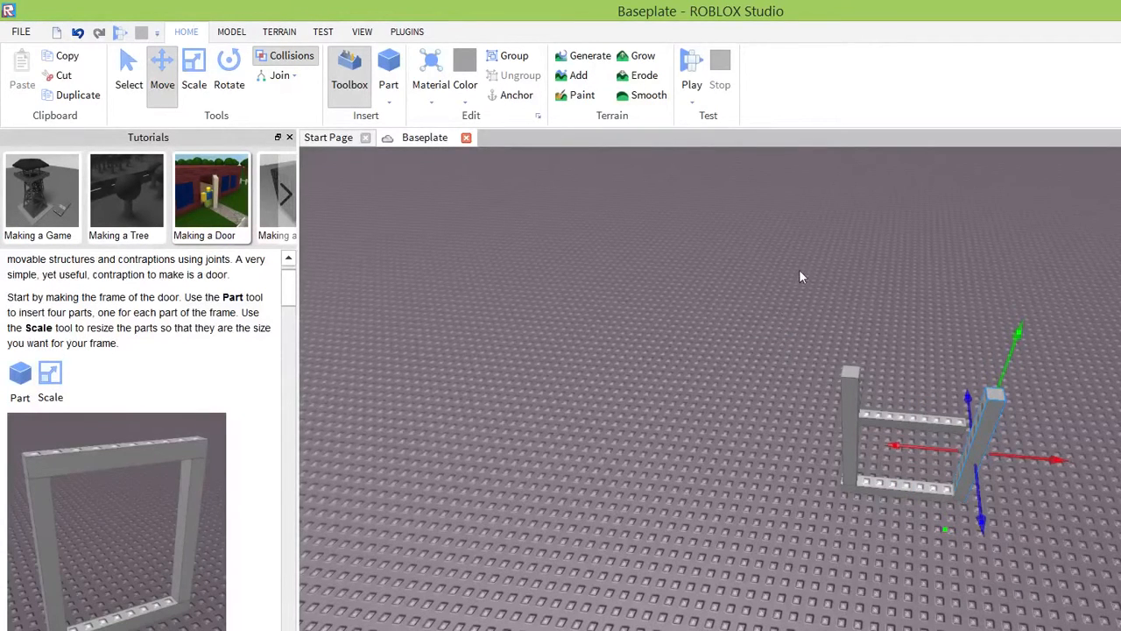
drag(801, 254, 810, 236)
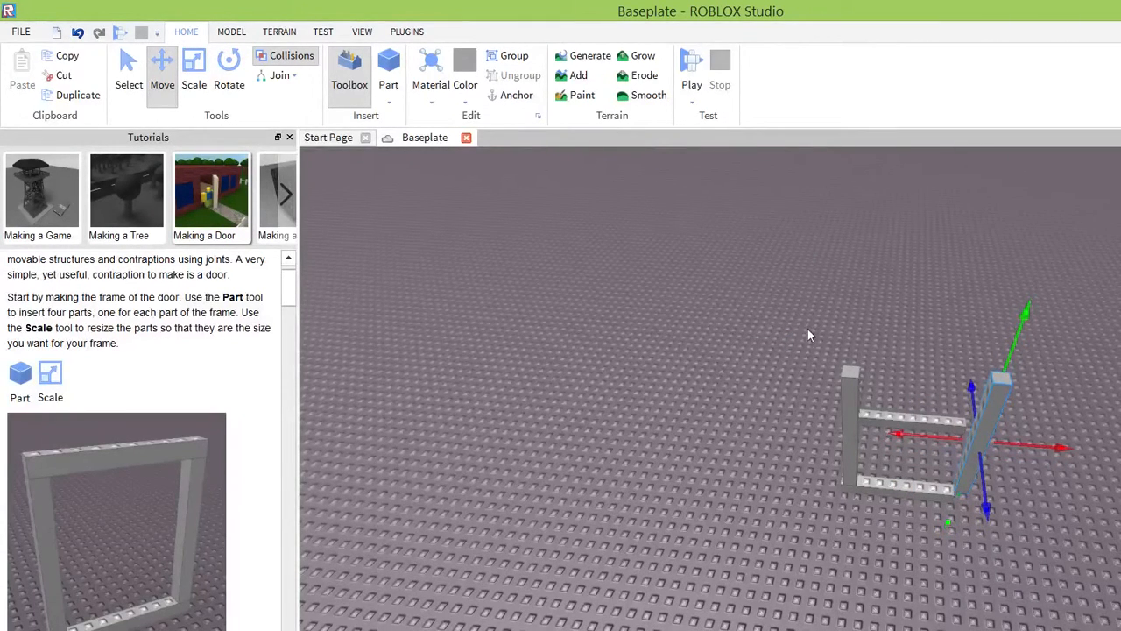
drag(807, 332, 769, 319)
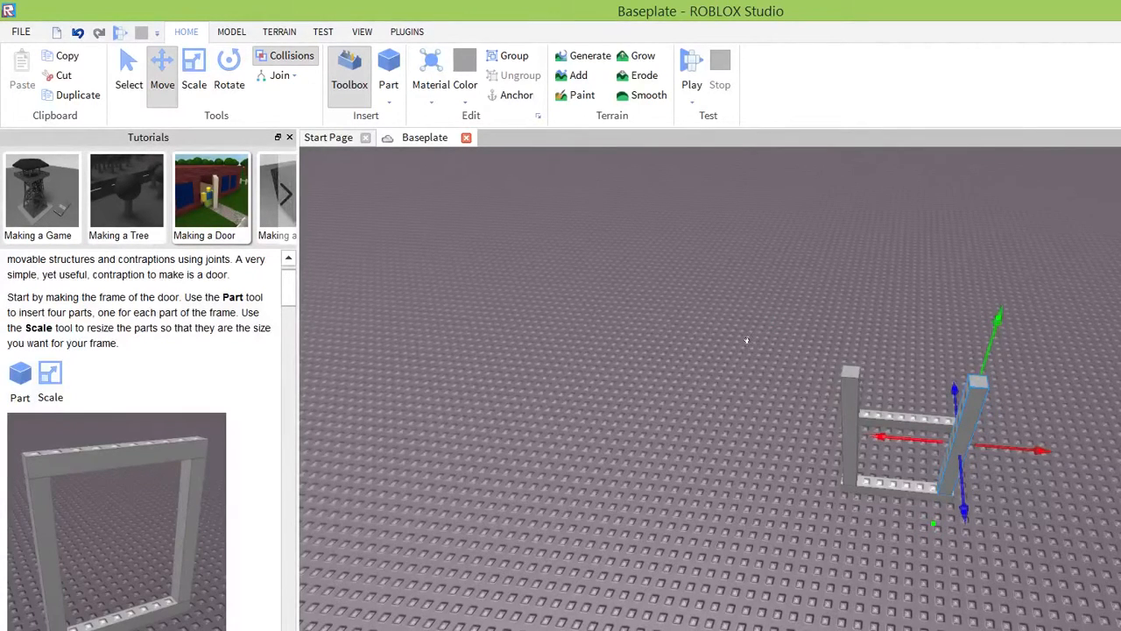
Bring the moved post in line with the front horizontal bar, right beside its free end.
scroll(745, 338, up, 5)
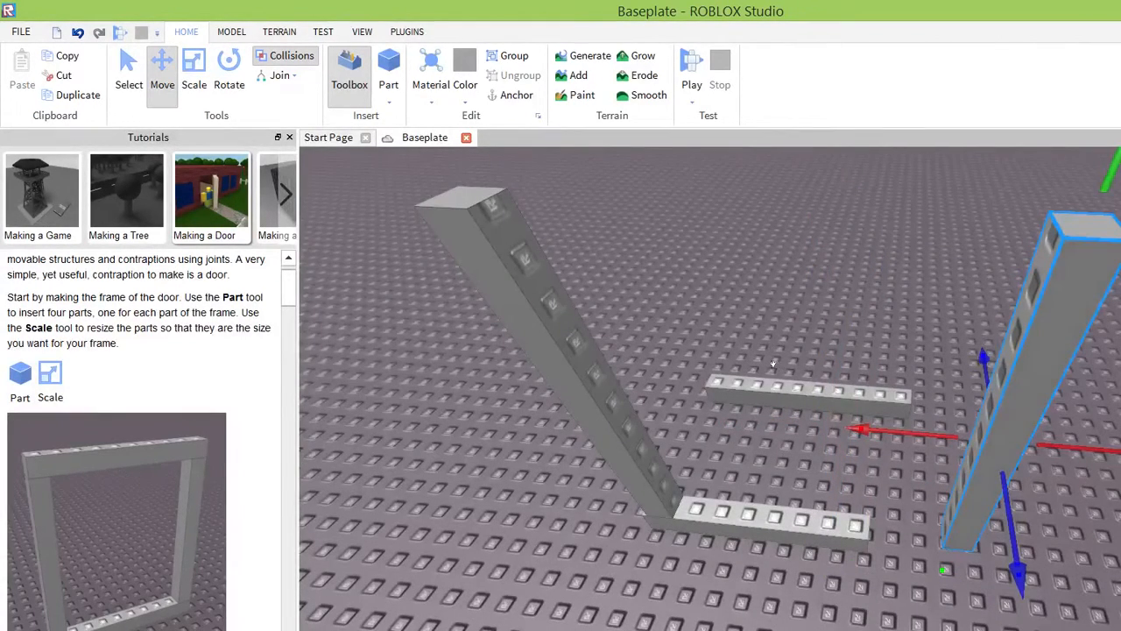
drag(823, 416, 706, 366)
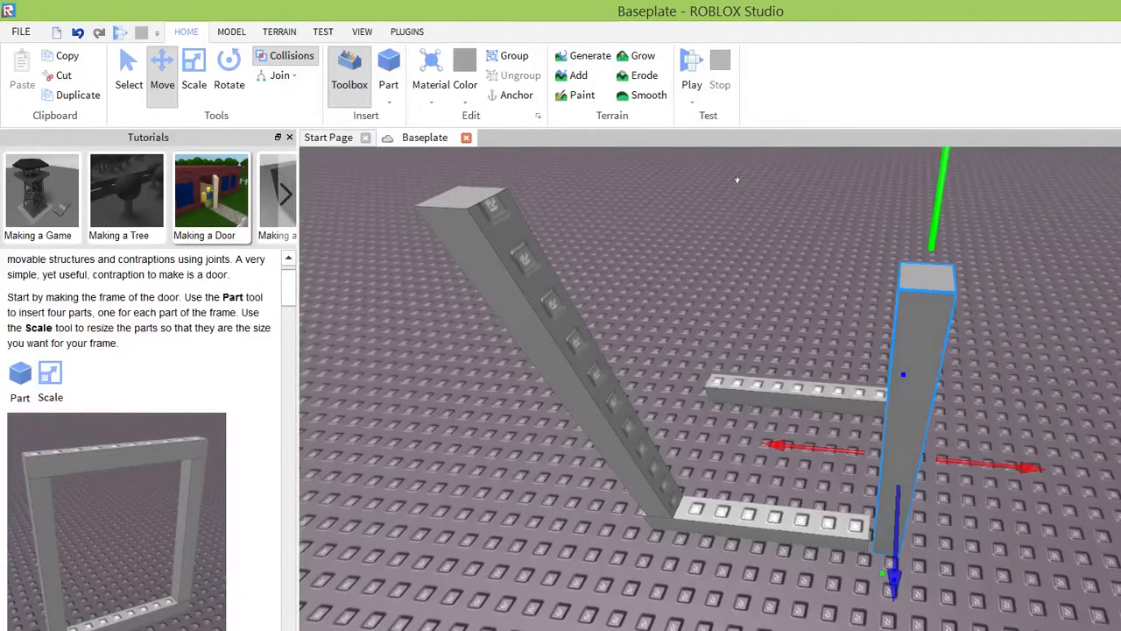
drag(738, 180, 743, 137)
right_drag(744, 136, 748, 112)
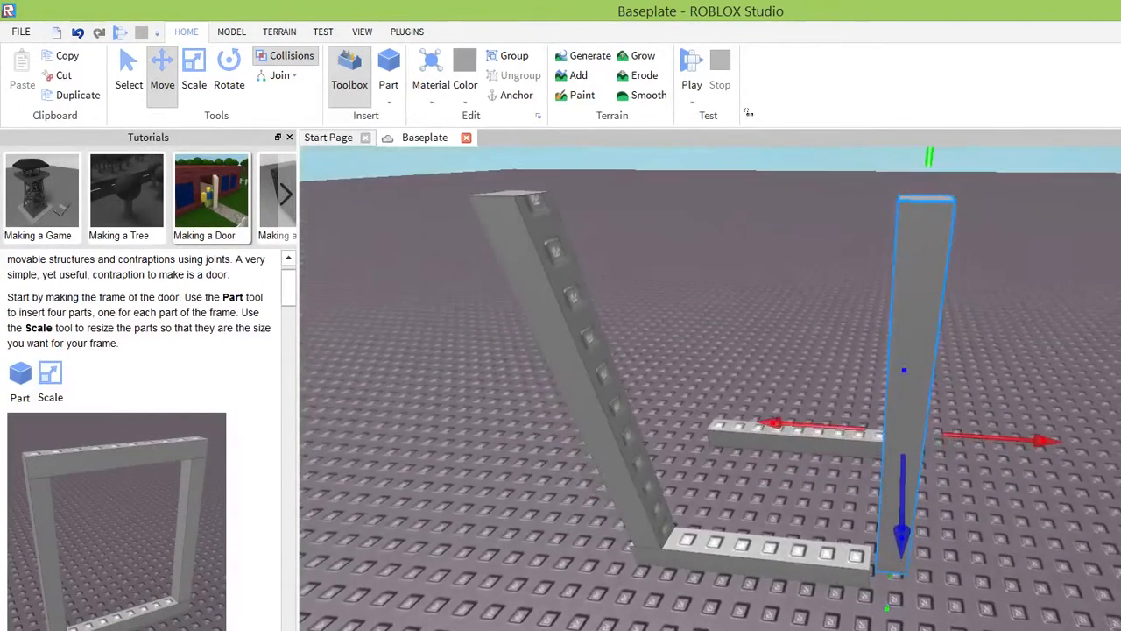
right_drag(791, 388, 795, 365)
scroll(729, 172, down, 5)
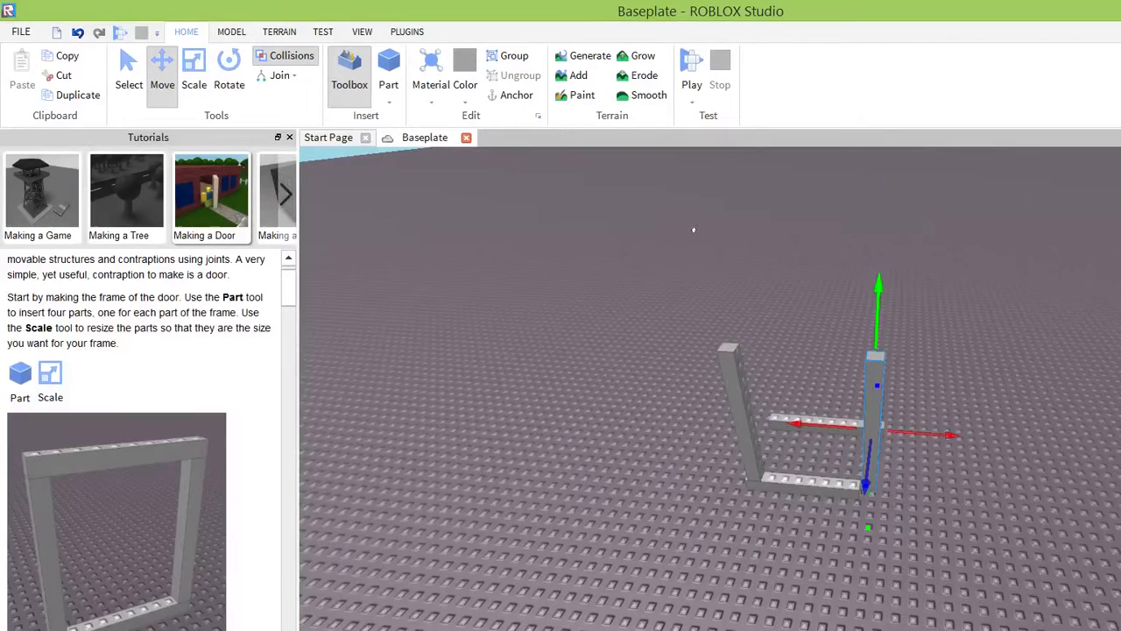
Raise the post above the front horizontal bar, shift it over the free end and lower it onto the bar.
drag(694, 229, 698, 205)
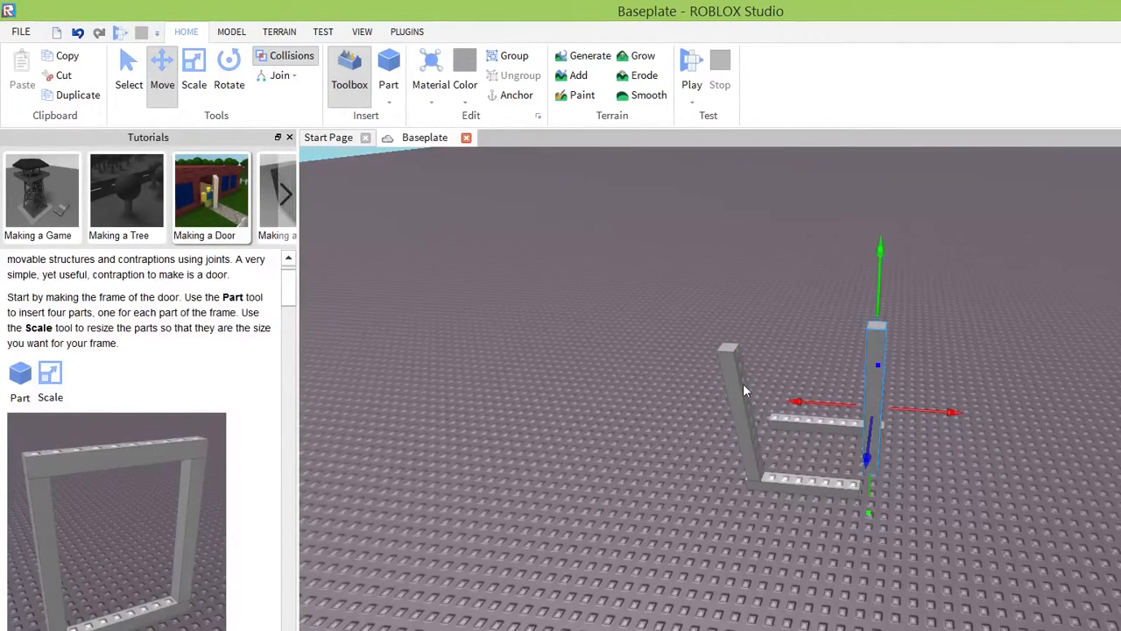
right_drag(749, 388, 749, 388)
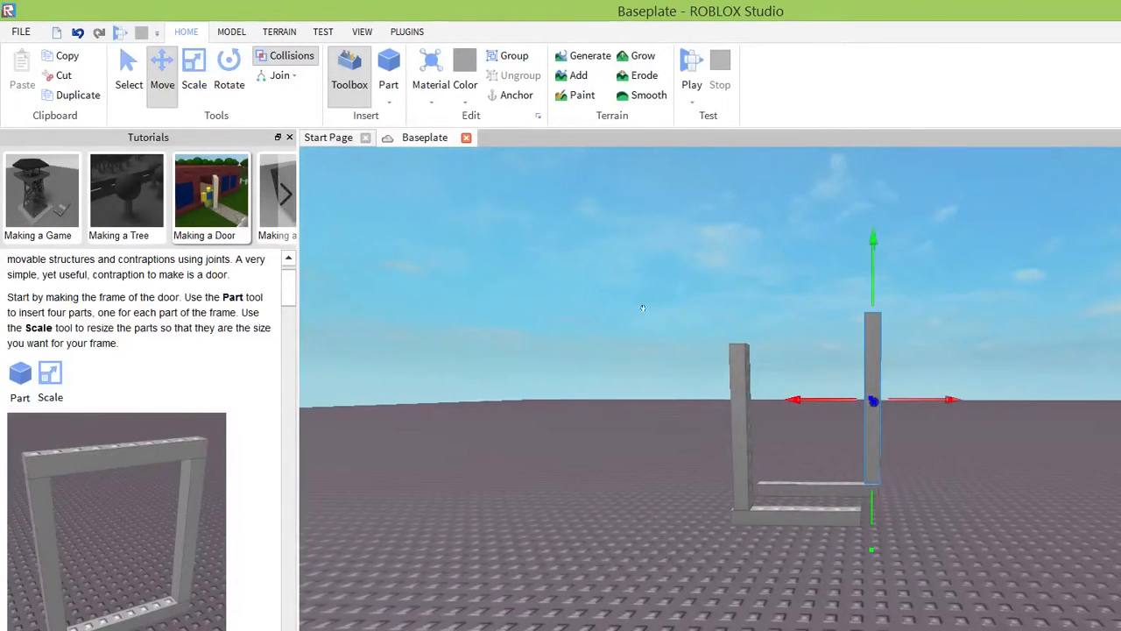
drag(643, 311, 619, 314)
right_drag(775, 364, 776, 364)
scroll(777, 361, up, 4)
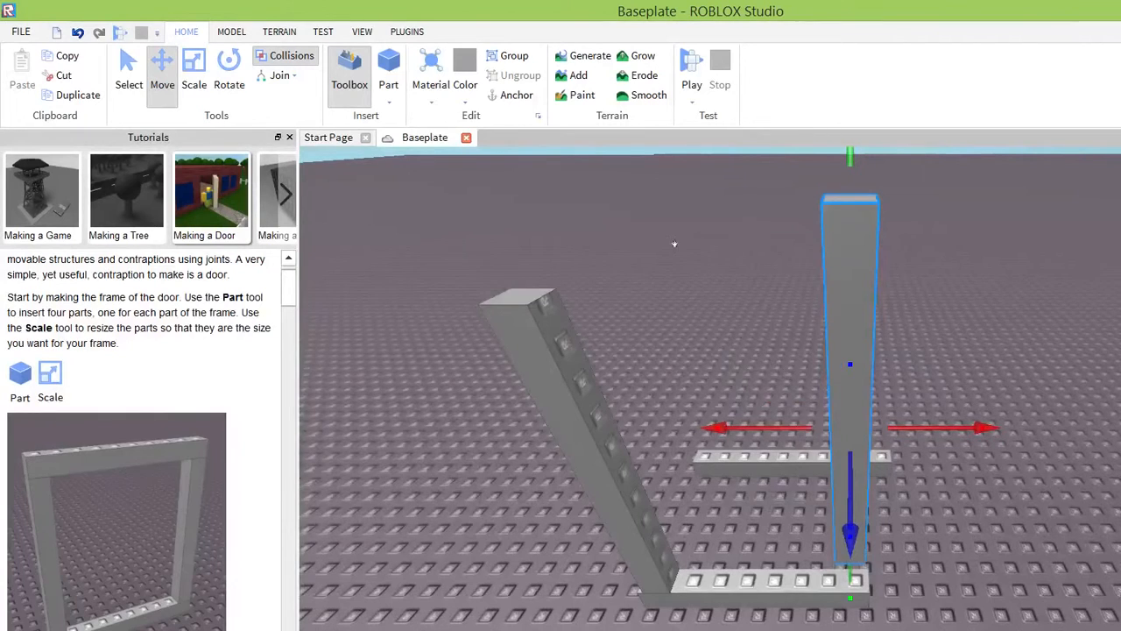
drag(670, 120, 672, 211)
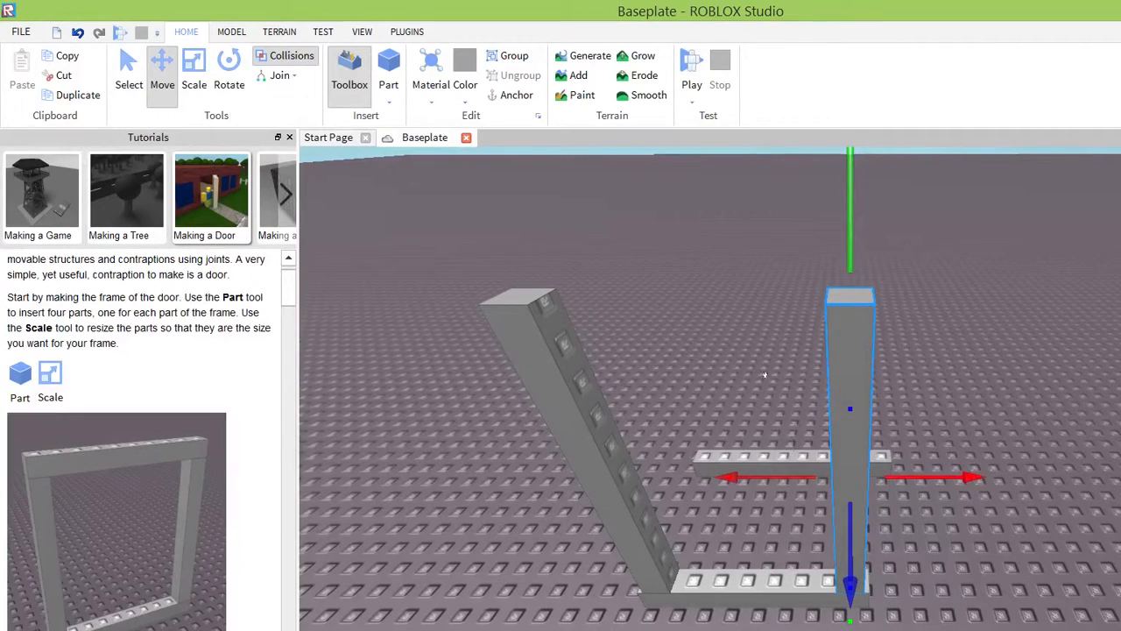
drag(765, 374, 772, 374)
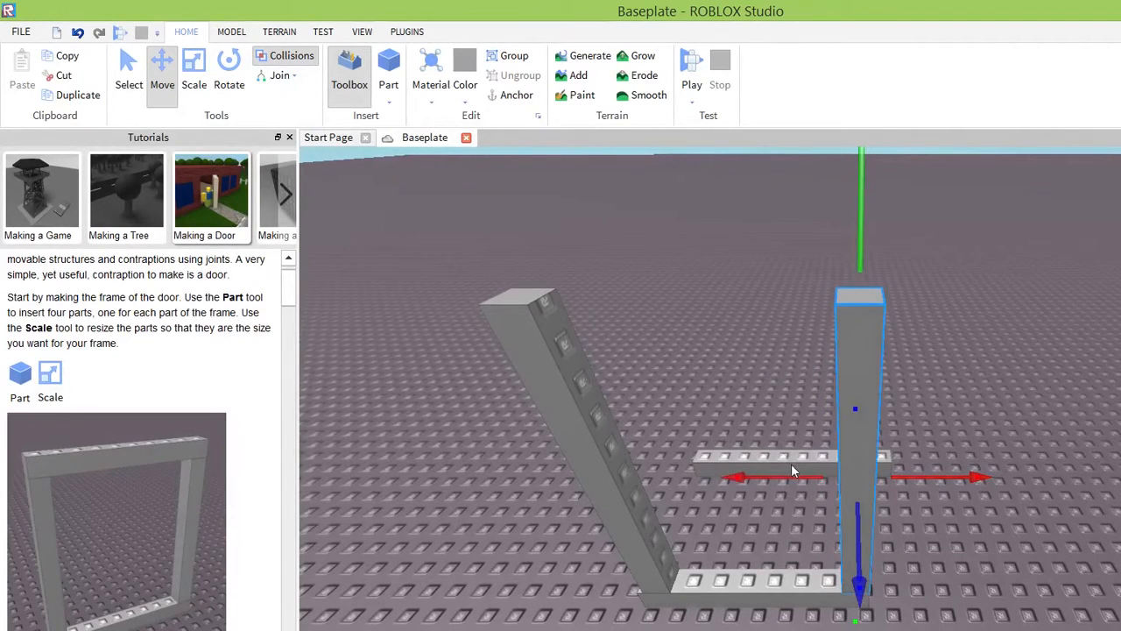
right_drag(783, 484, 782, 486)
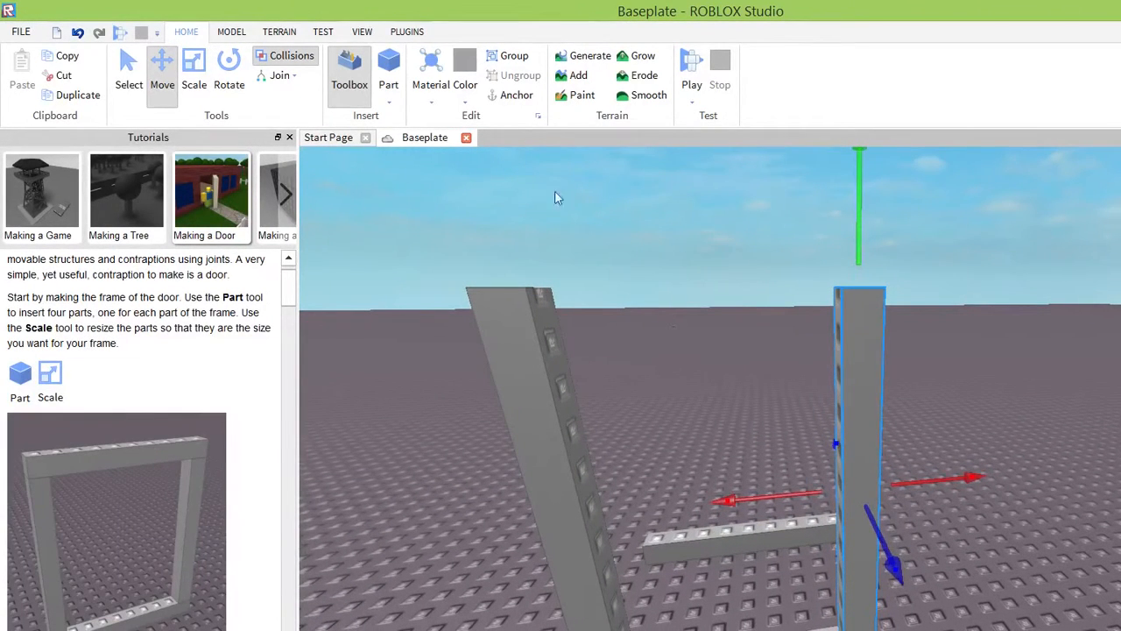
Lengthen both upright posts slightly at their upper ends with the Scale tool.
click(194, 80)
drag(673, 150, 680, 124)
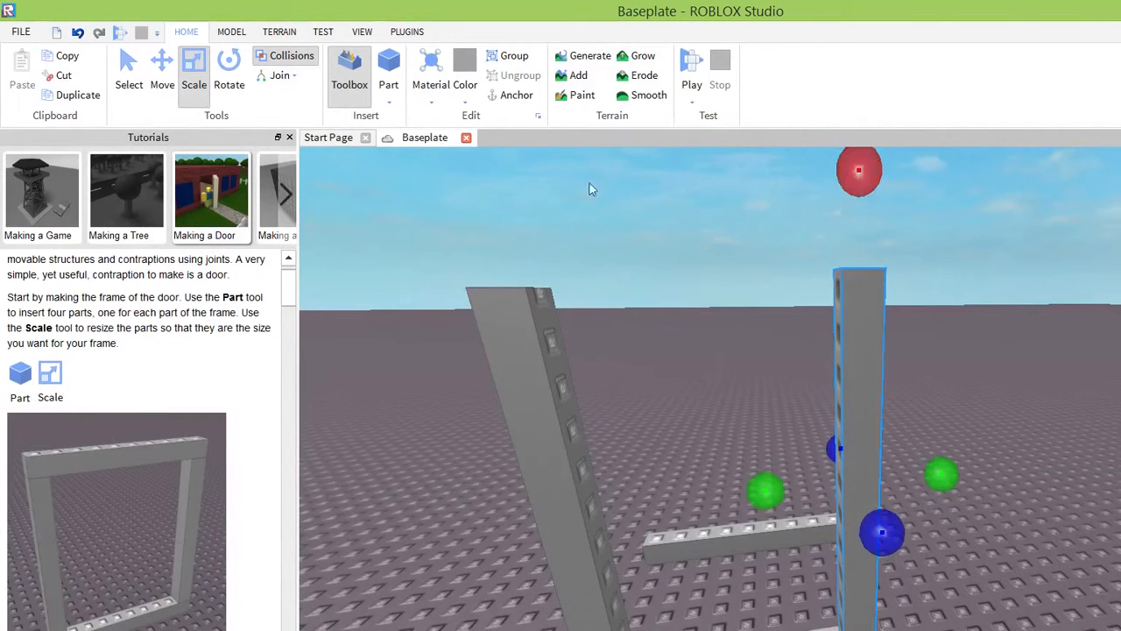
click(494, 306)
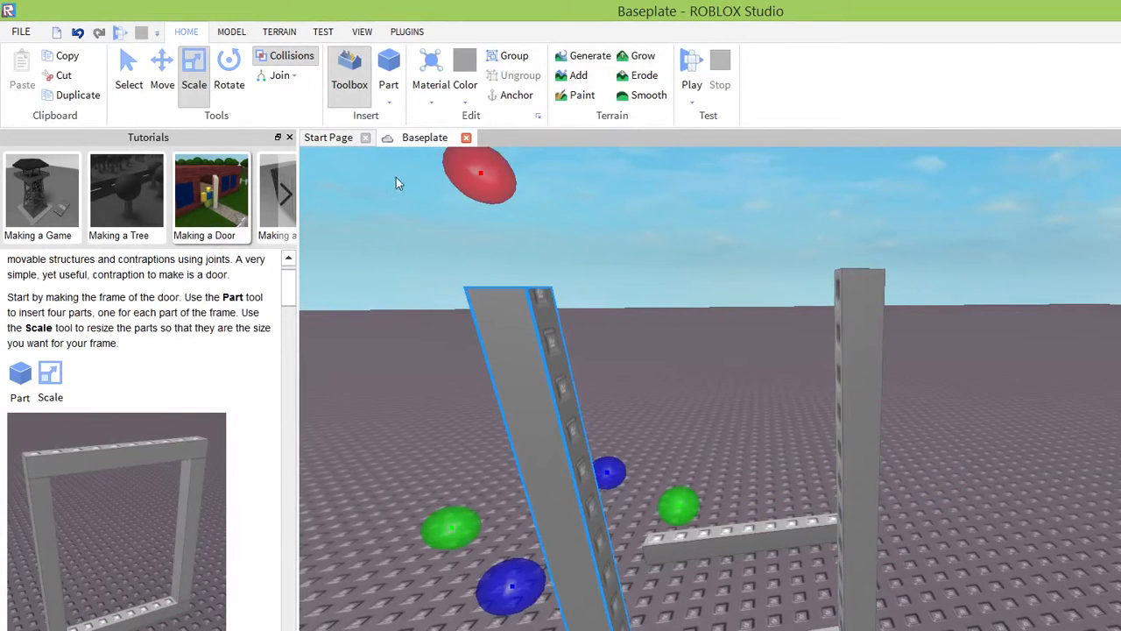
drag(480, 172, 477, 156)
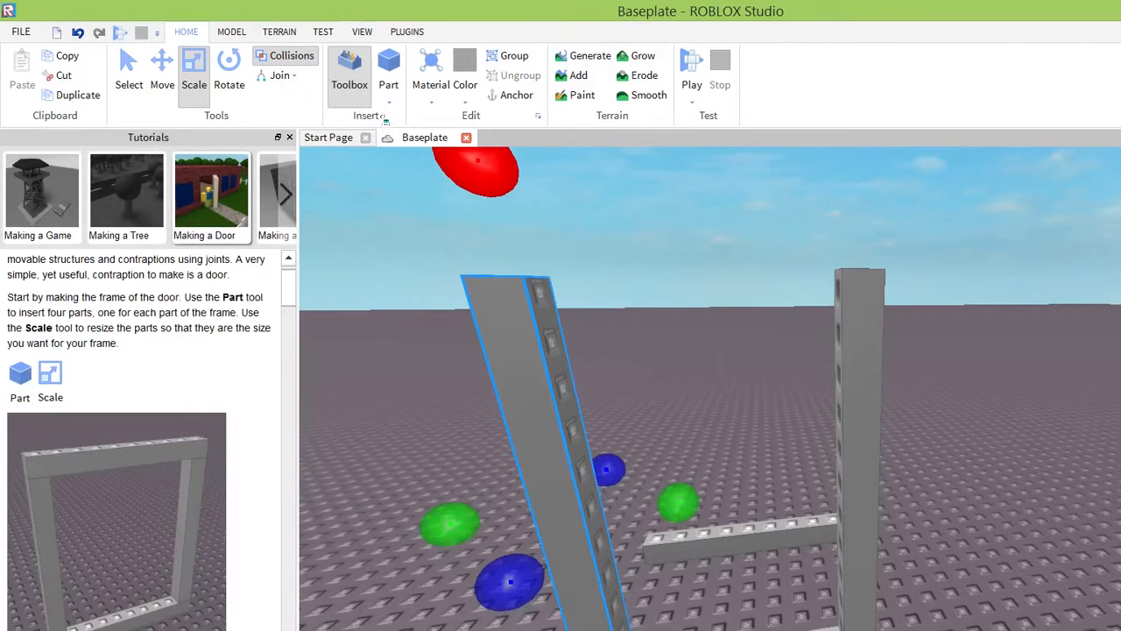
right_drag(837, 408, 836, 415)
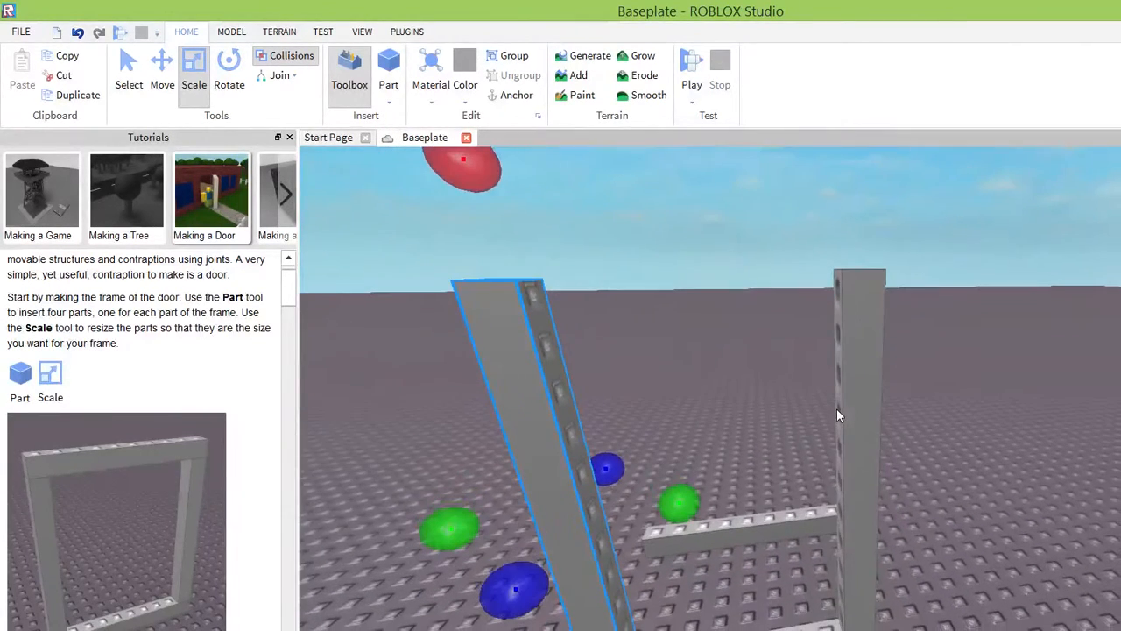
Raise the rear horizontal bar above the height of the two posts and shift it lengthwise to span them.
click(755, 523)
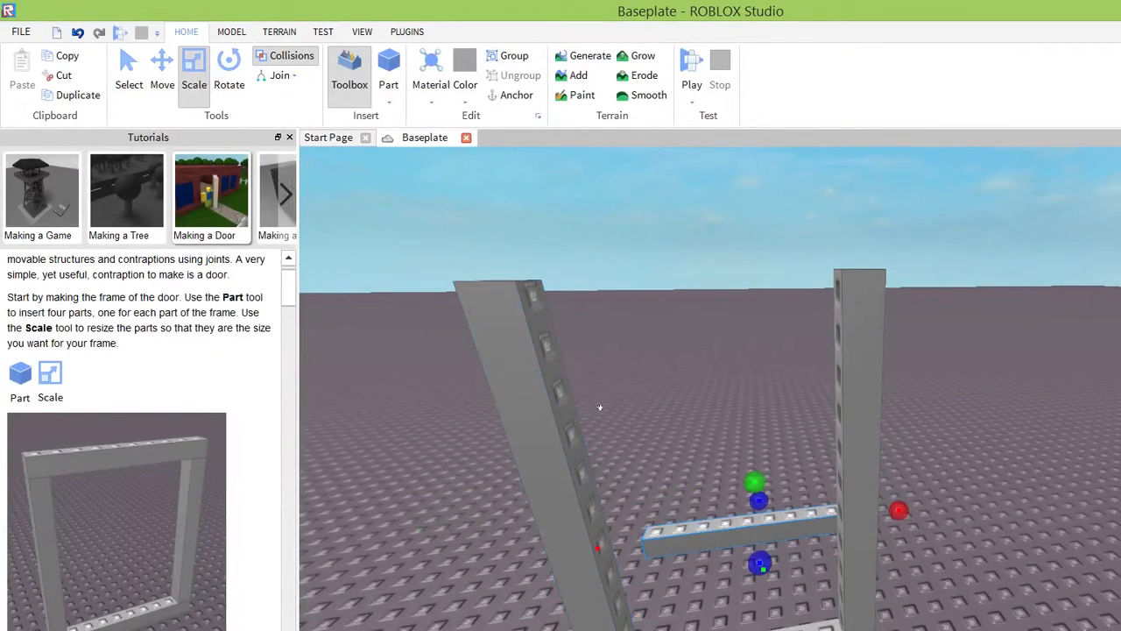
click(162, 75)
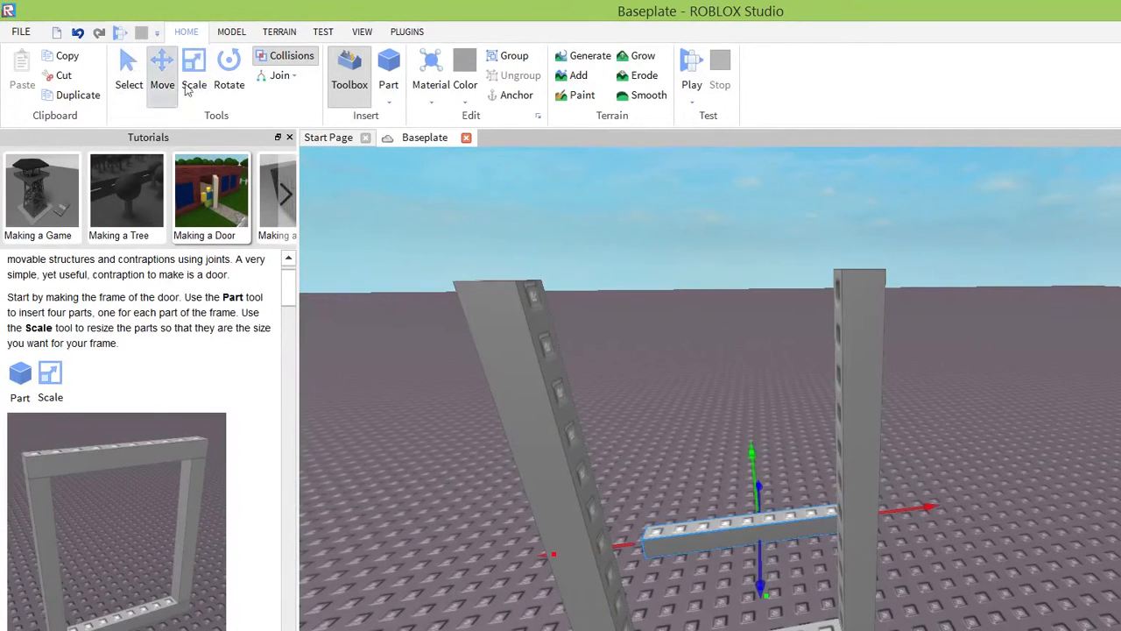
drag(537, 410, 514, 388)
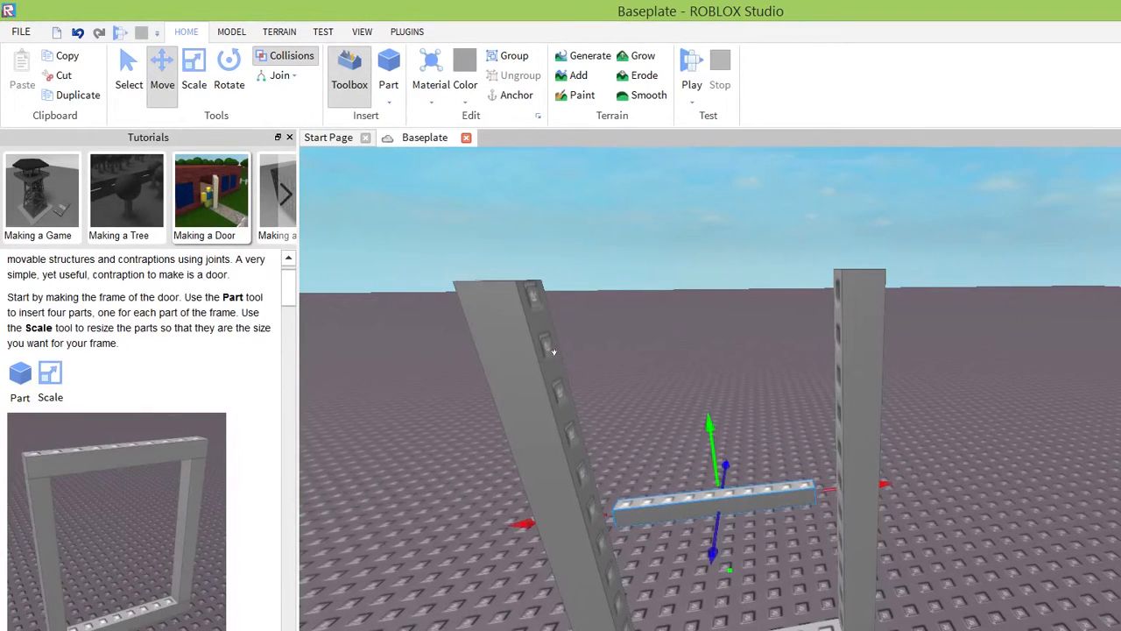
drag(557, 331, 524, 121)
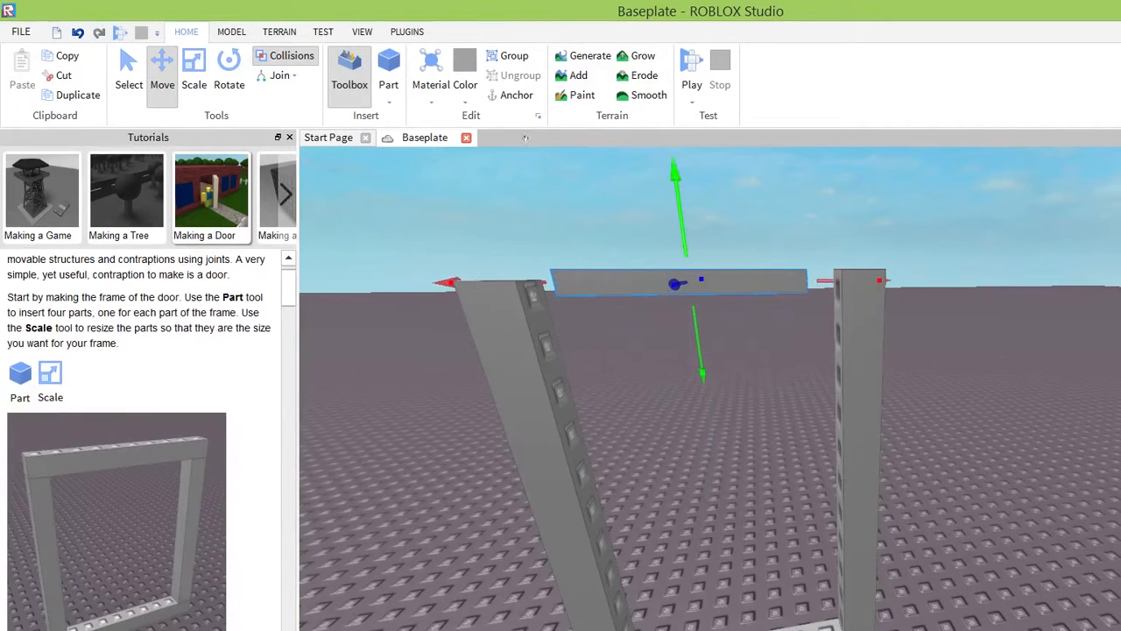
drag(534, 181, 445, 191)
drag(713, 172, 743, 174)
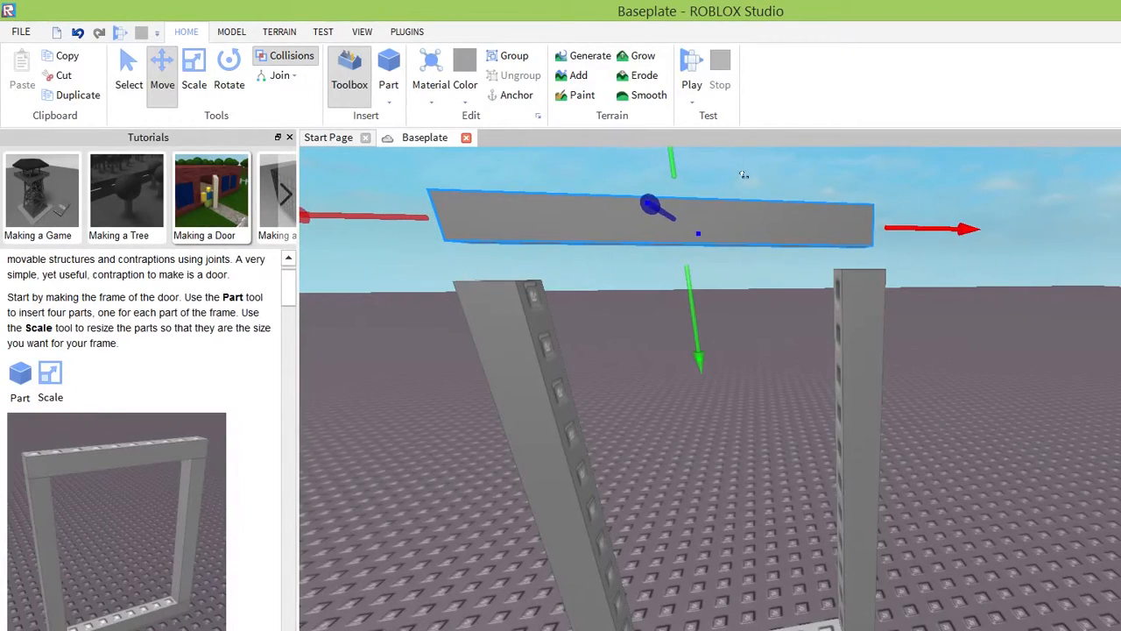
Align the raised bar directly over the two posts and lower it onto their tops.
mouse_move(541, 238)
mouse_down()
mouse_move(550, 281)
mouse_move(550, 244)
mouse_up()
right_drag(798, 307, 792, 298)
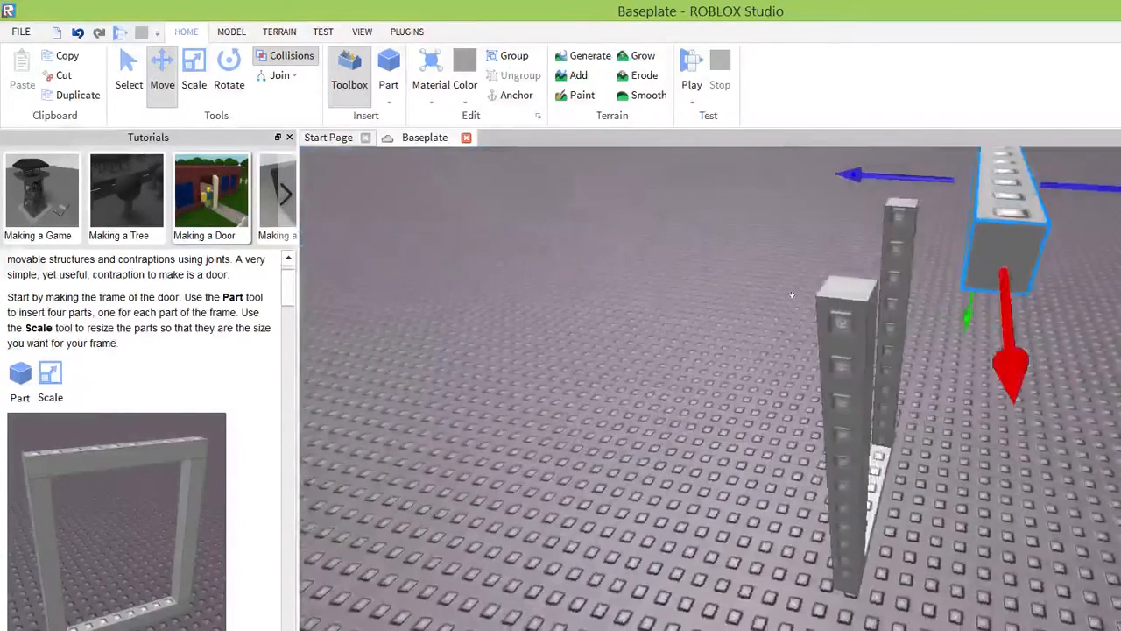
drag(852, 173, 768, 170)
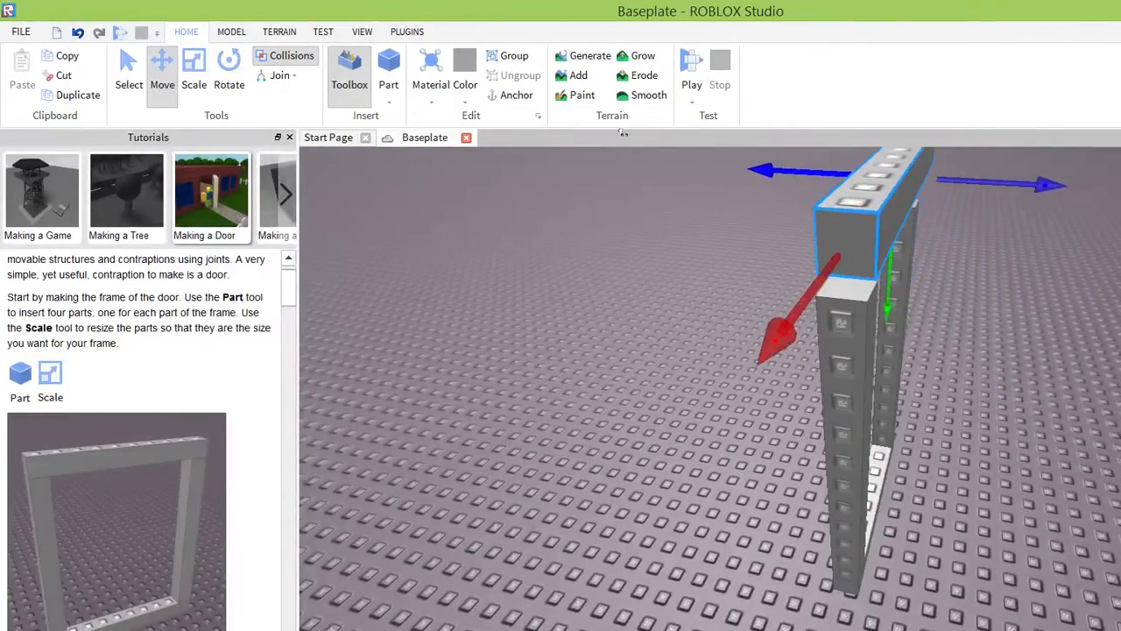
right_drag(890, 267, 889, 266)
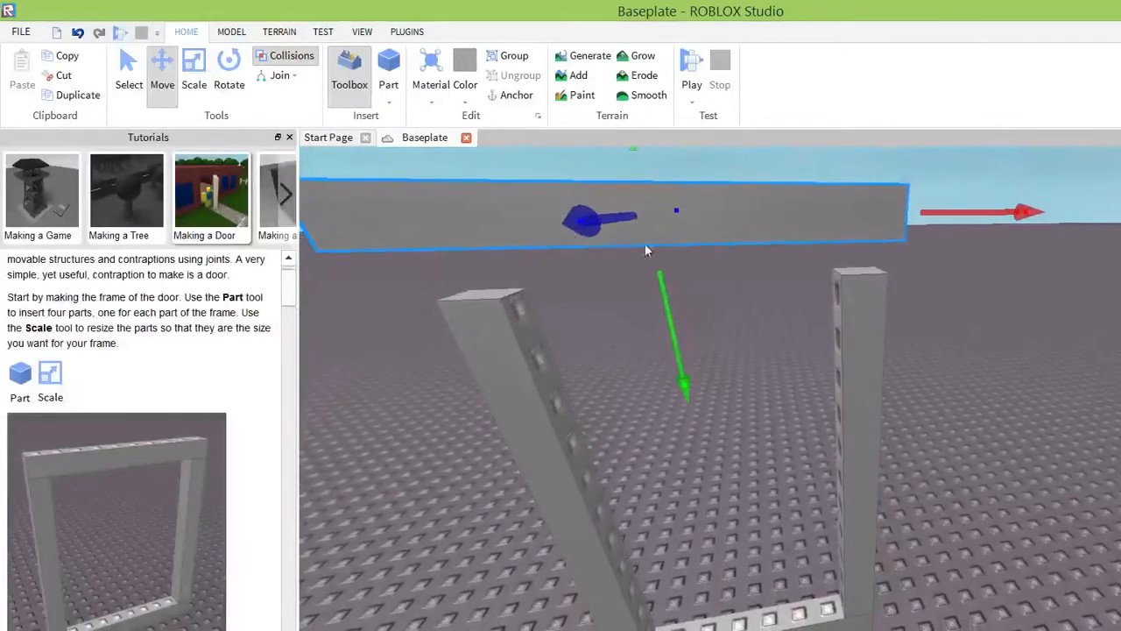
drag(518, 213, 520, 248)
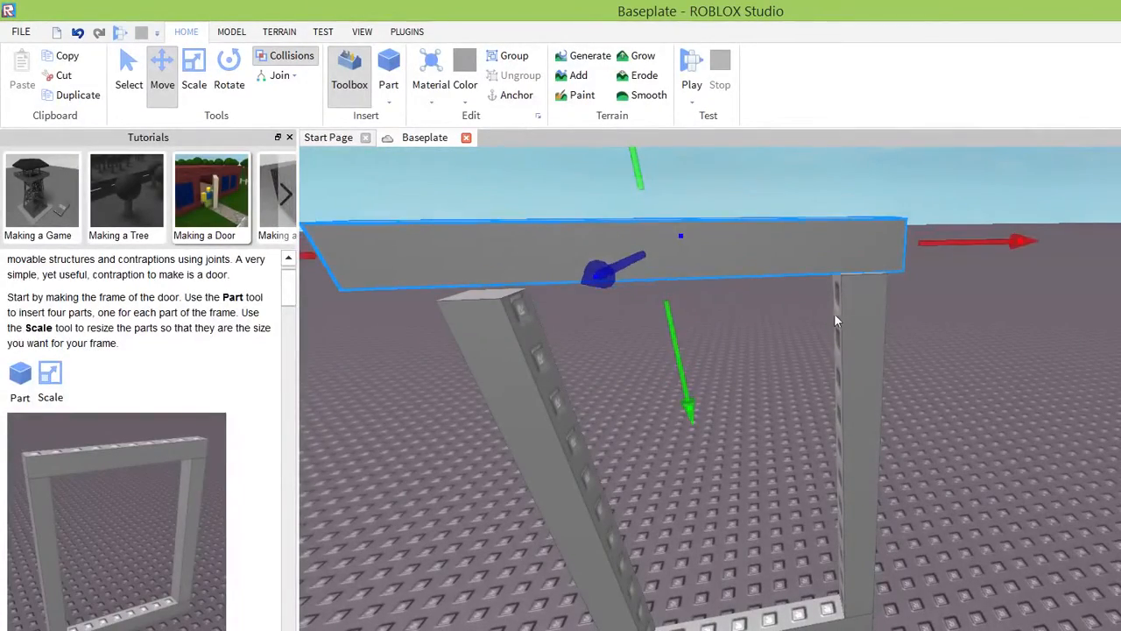
right_drag(834, 313, 844, 272)
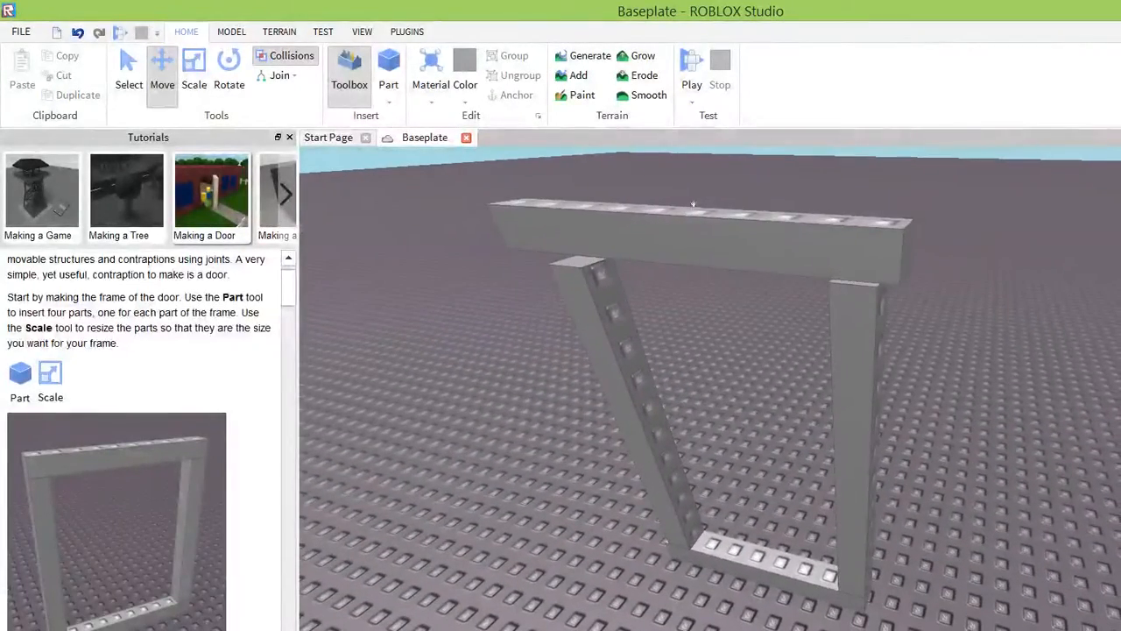
Slide the top bar along its length until one end lines up with the outer face of a post.
click(765, 210)
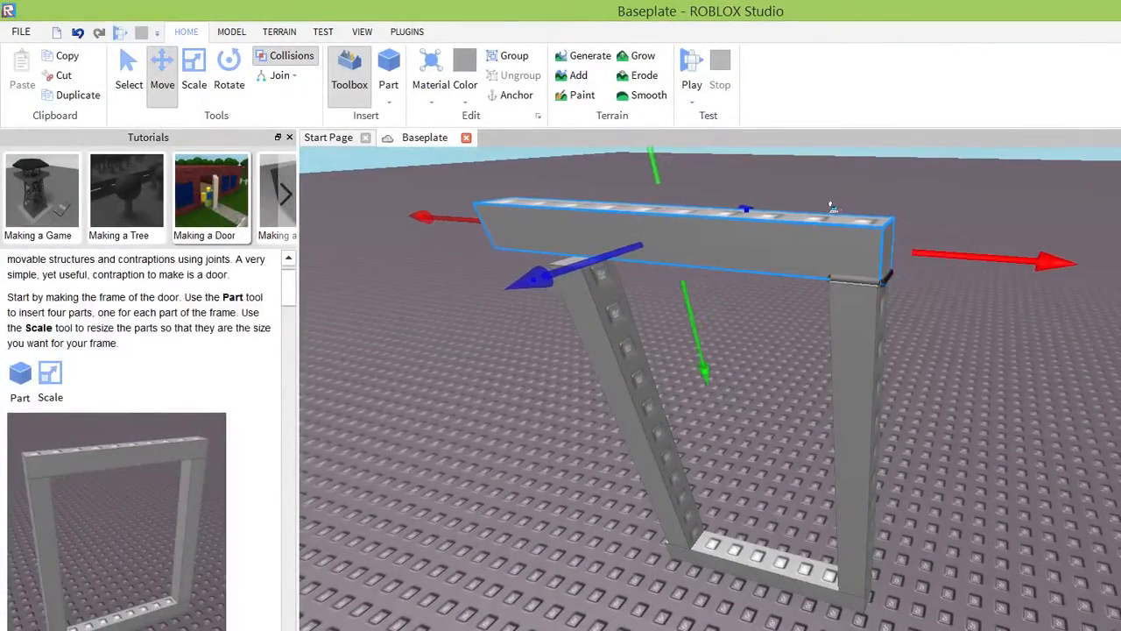
scroll(825, 308, up, 3)
scroll(578, 326, down, 5)
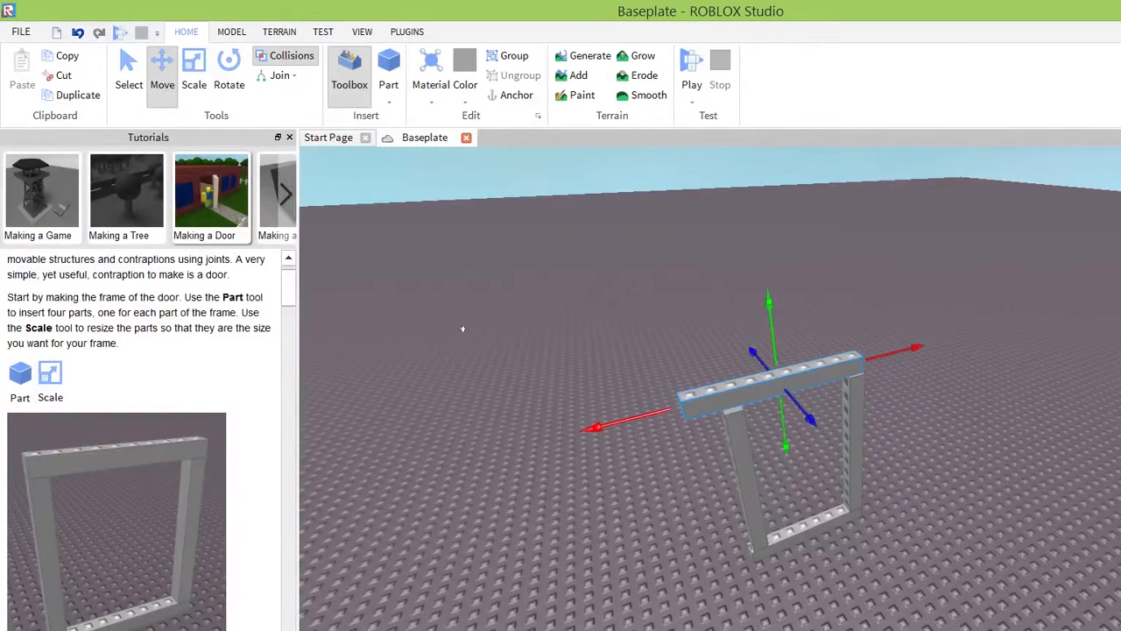
drag(463, 333, 503, 336)
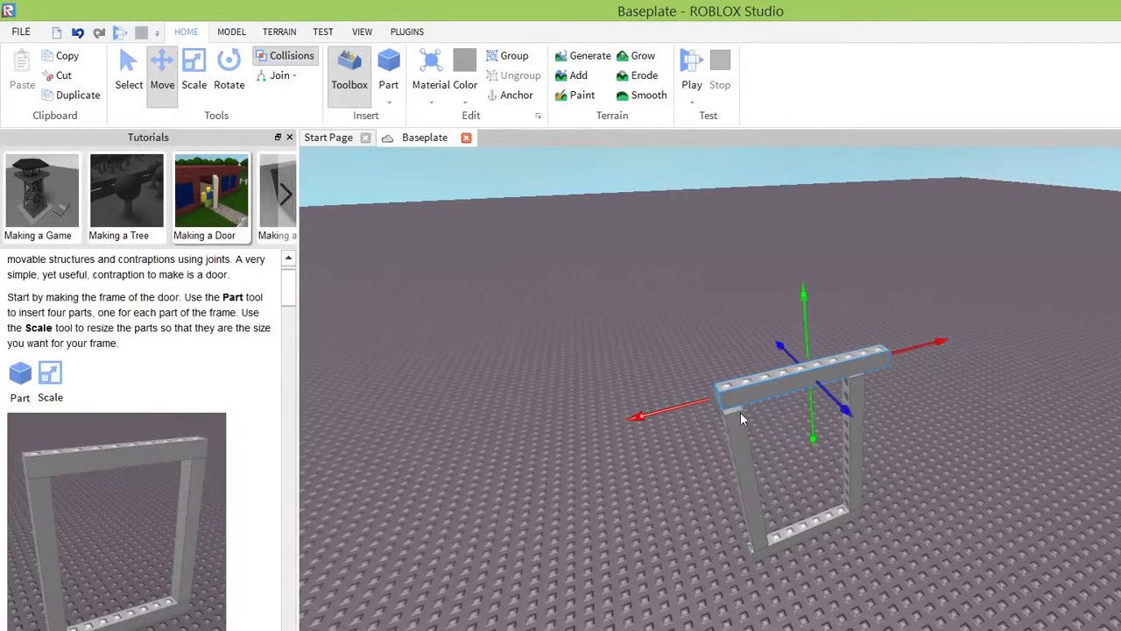
right_drag(740, 411, 738, 413)
drag(738, 414, 731, 444)
right_drag(752, 345, 753, 343)
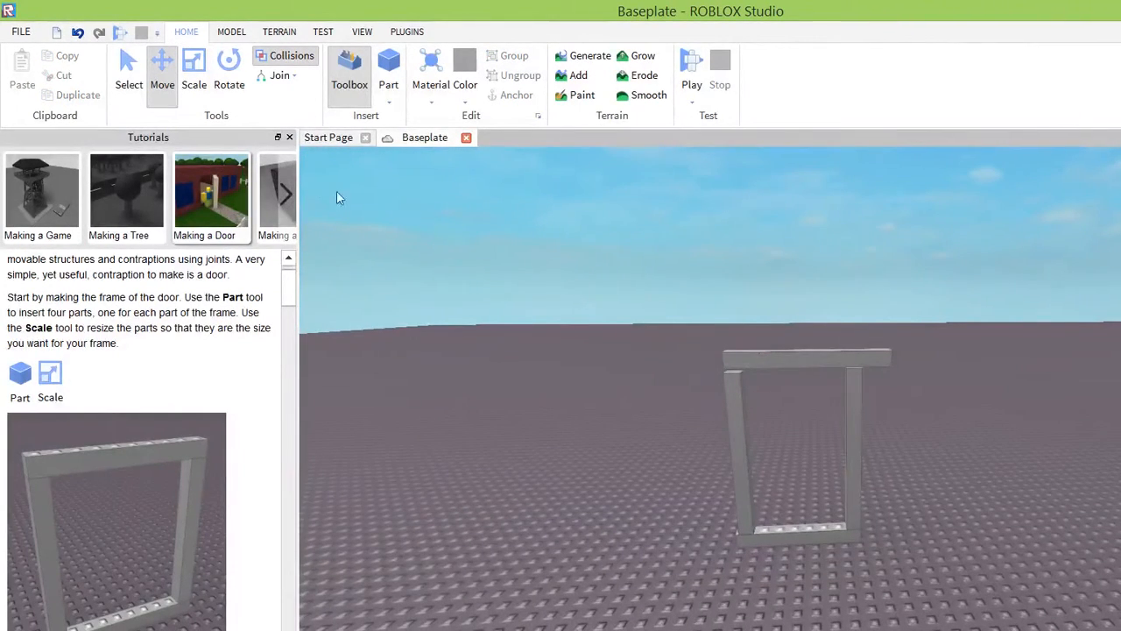
Shorten the top bar with the Scale tool until its overhanging end is flush with the outer face of the post.
click(193, 79)
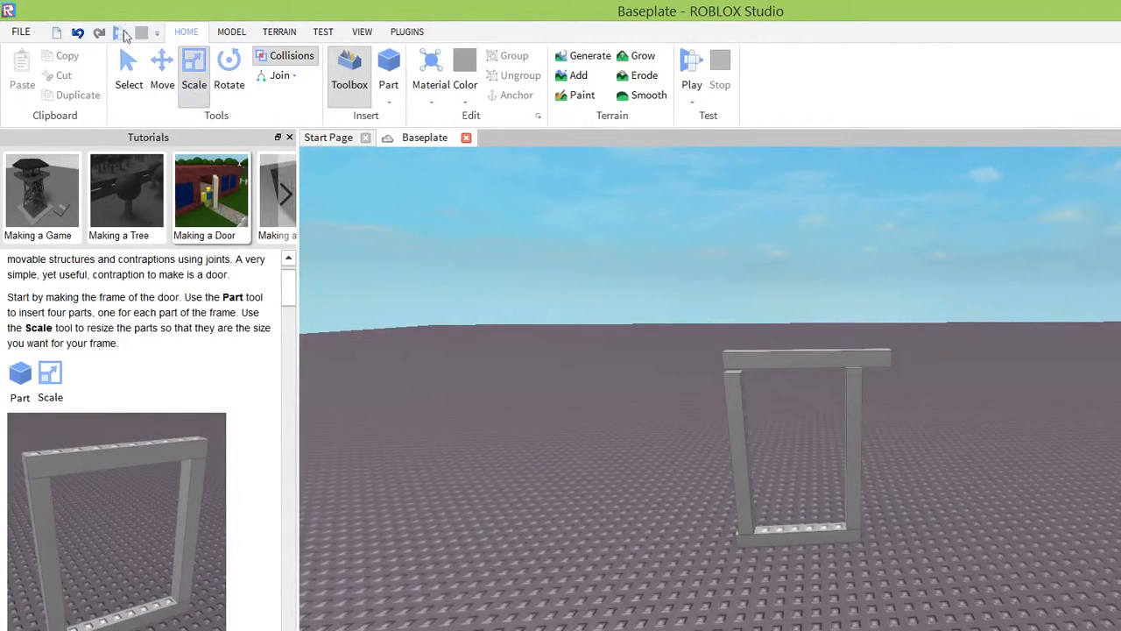
click(780, 362)
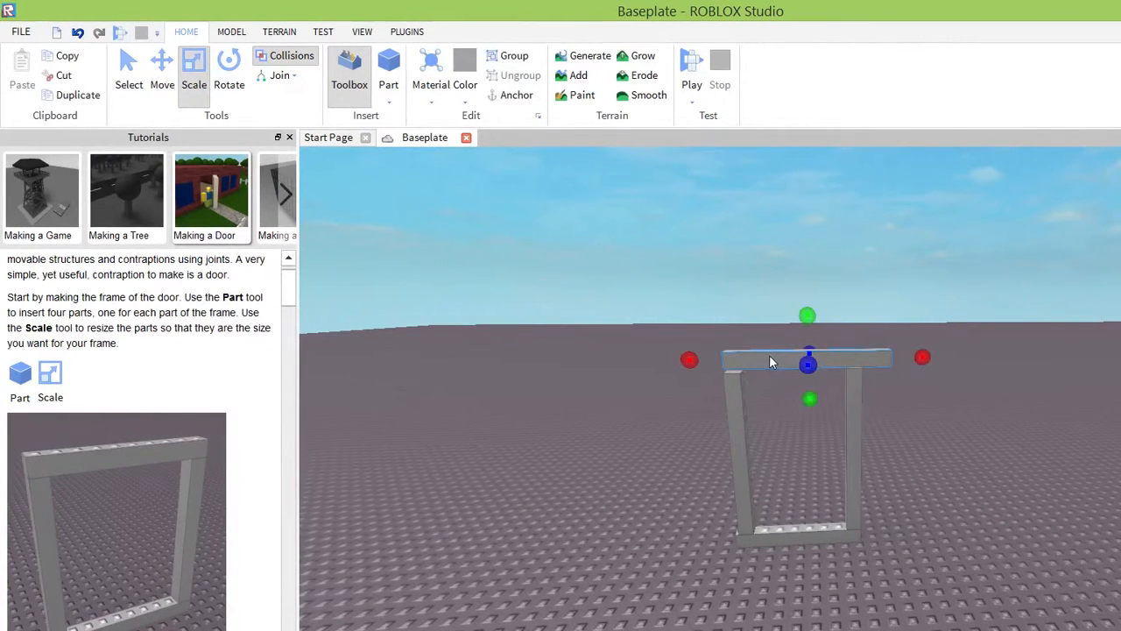
scroll(769, 354, up, 3)
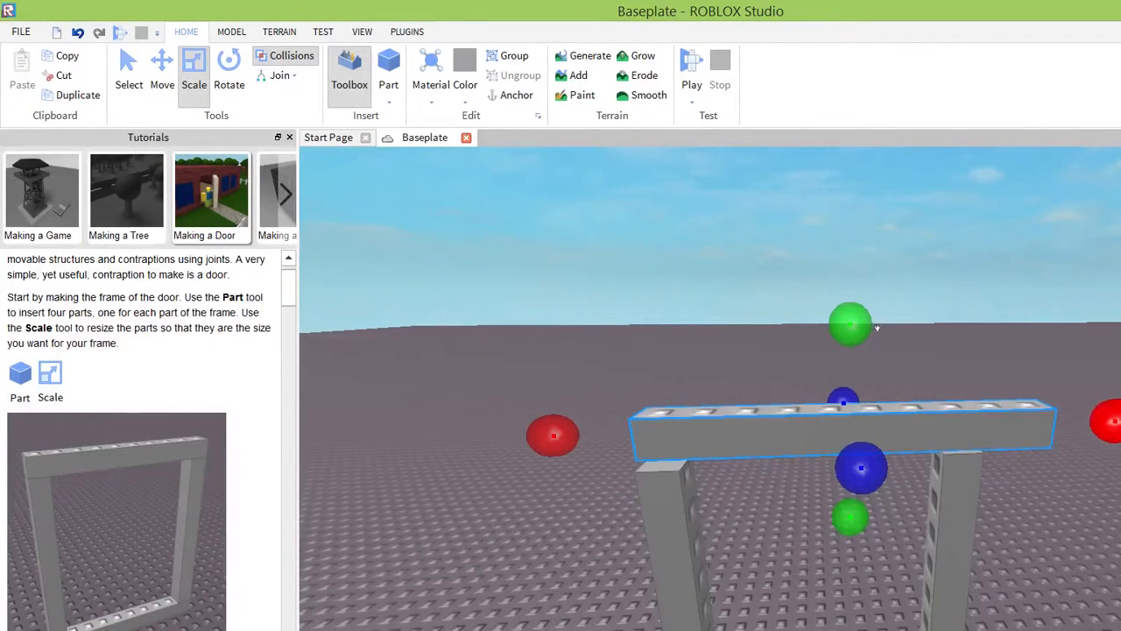
drag(861, 331, 829, 335)
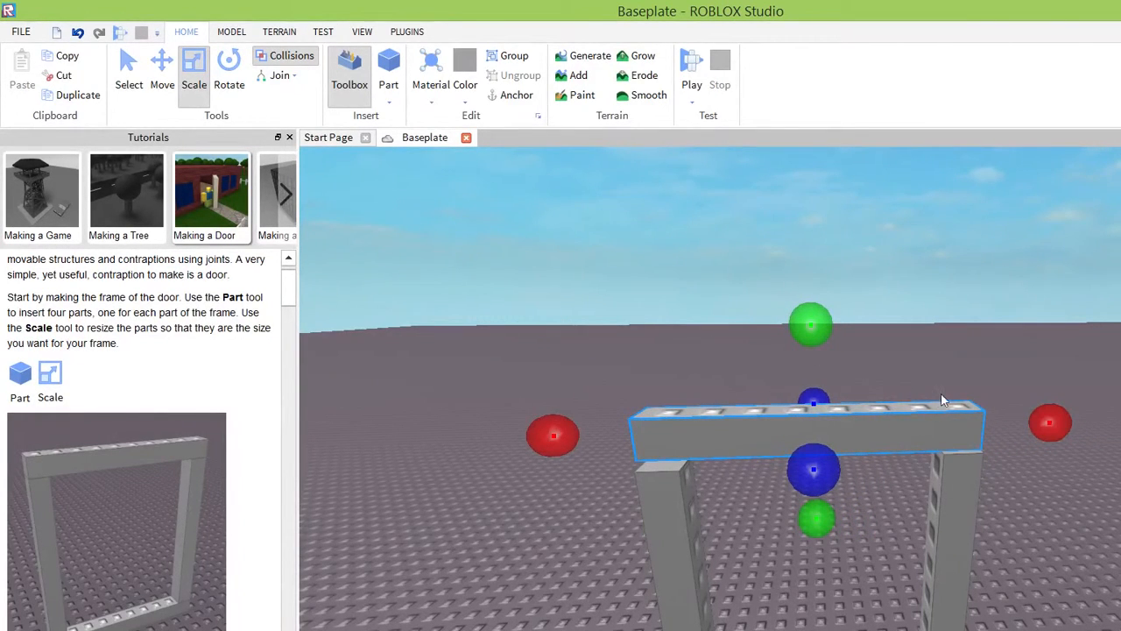
right_drag(937, 396, 936, 396)
Narrow the top bar's thickness slightly with the Scale tool to match the posts beneath it.
drag(600, 315, 597, 316)
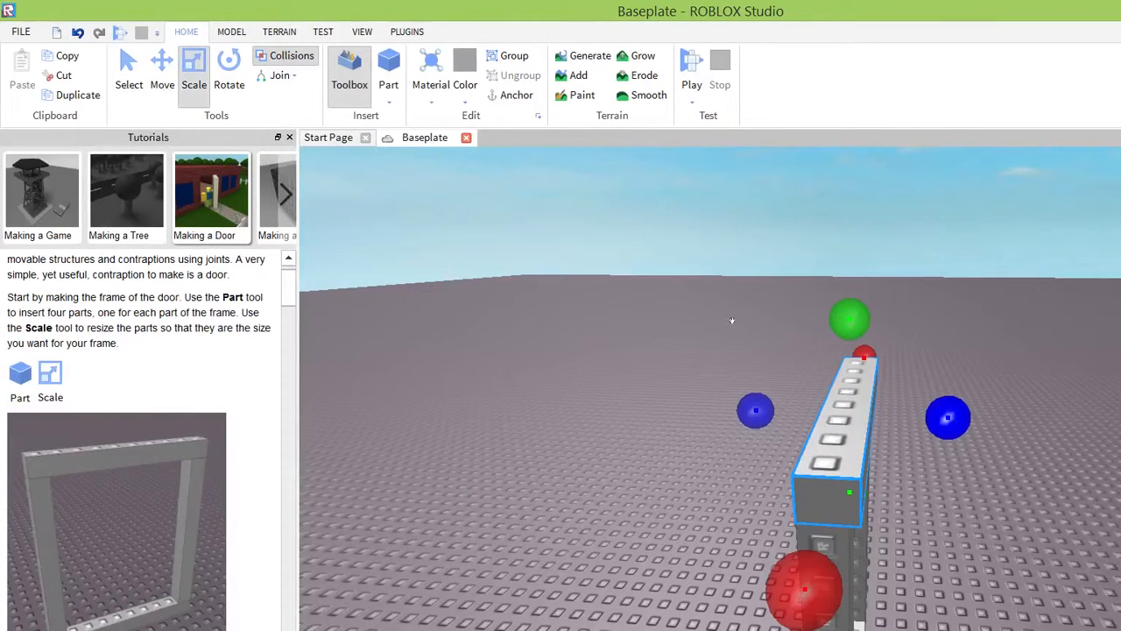
drag(748, 324, 744, 324)
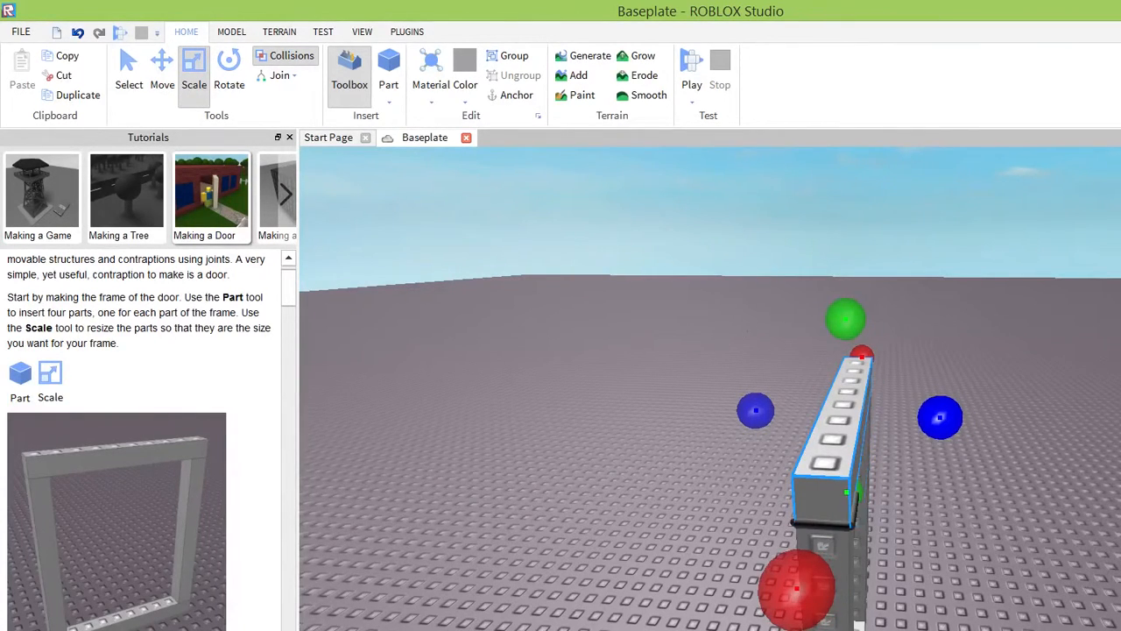
right_drag(845, 374, 844, 374)
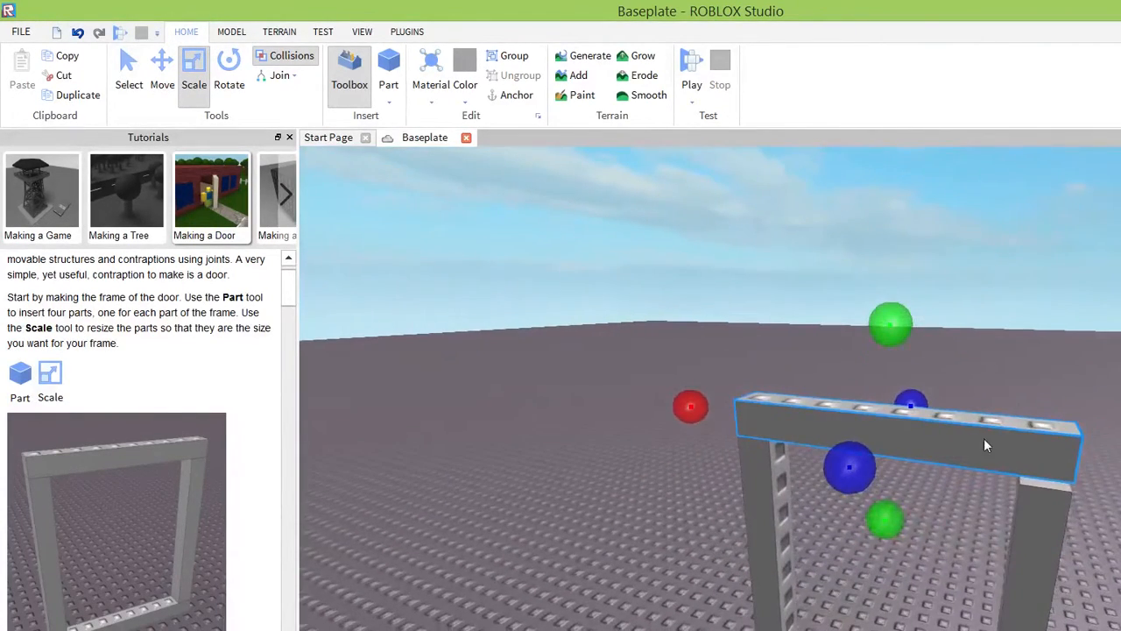
right_drag(984, 440, 981, 443)
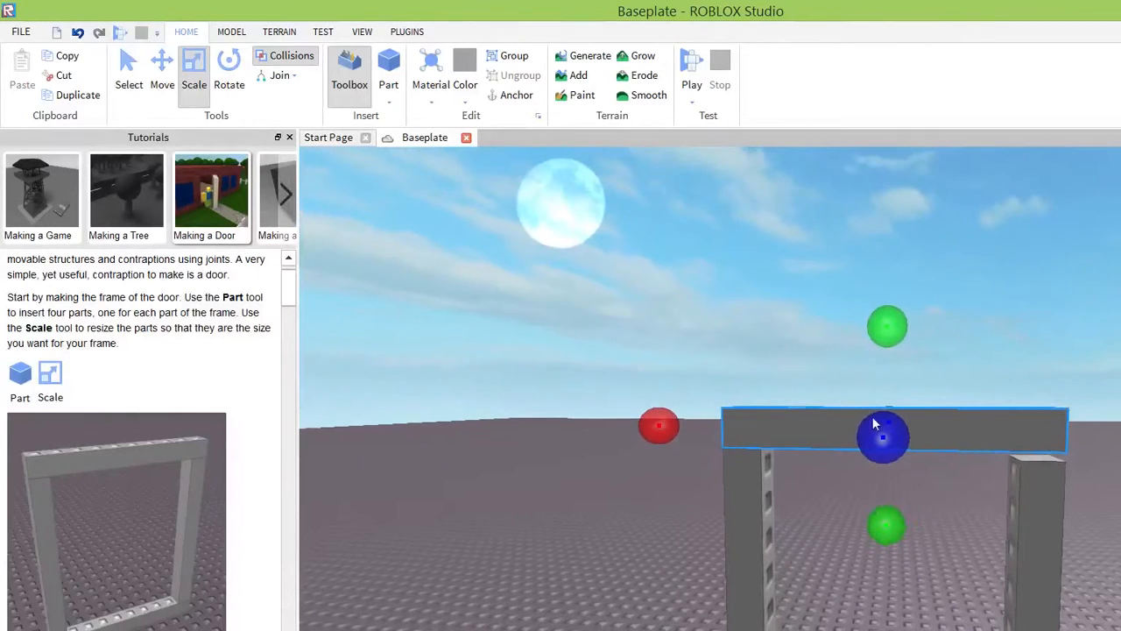
Lengthen the shorter upright post with the Scale tool until it meets the underside of the top bar.
click(1037, 517)
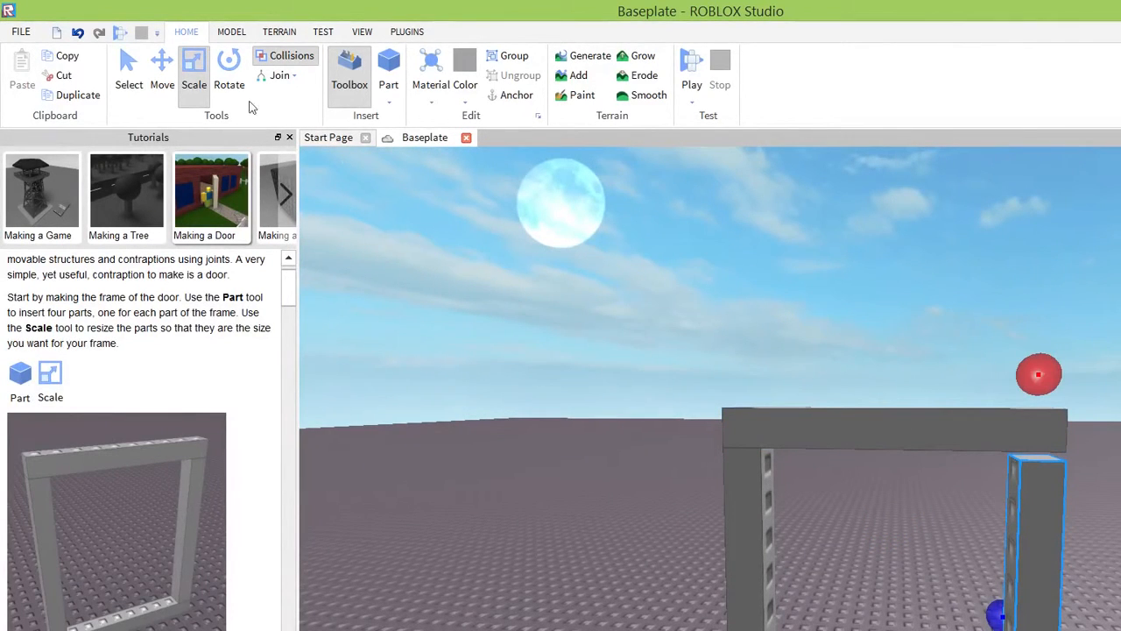
drag(1038, 374, 1038, 365)
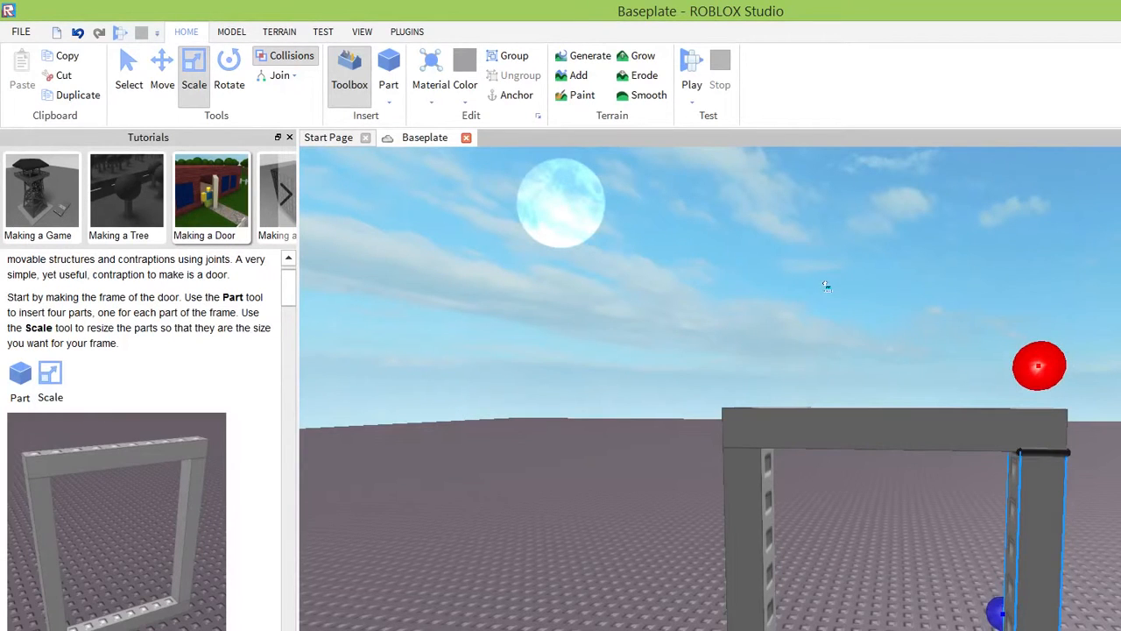
right_drag(930, 383, 932, 386)
scroll(929, 380, down, 6)
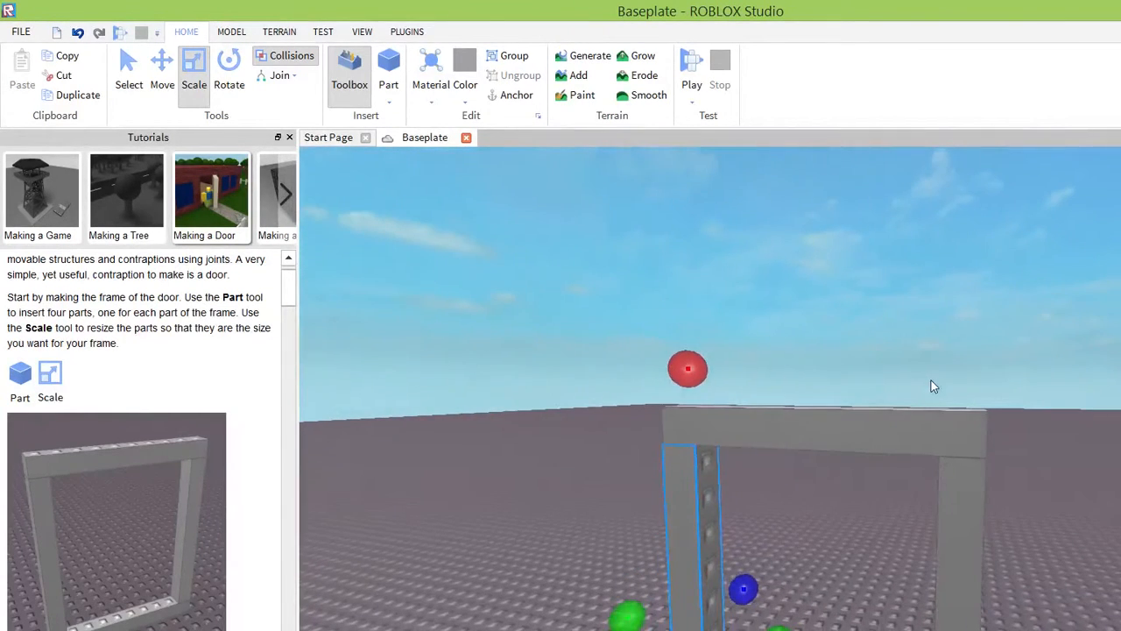
scroll(836, 380, up, 3)
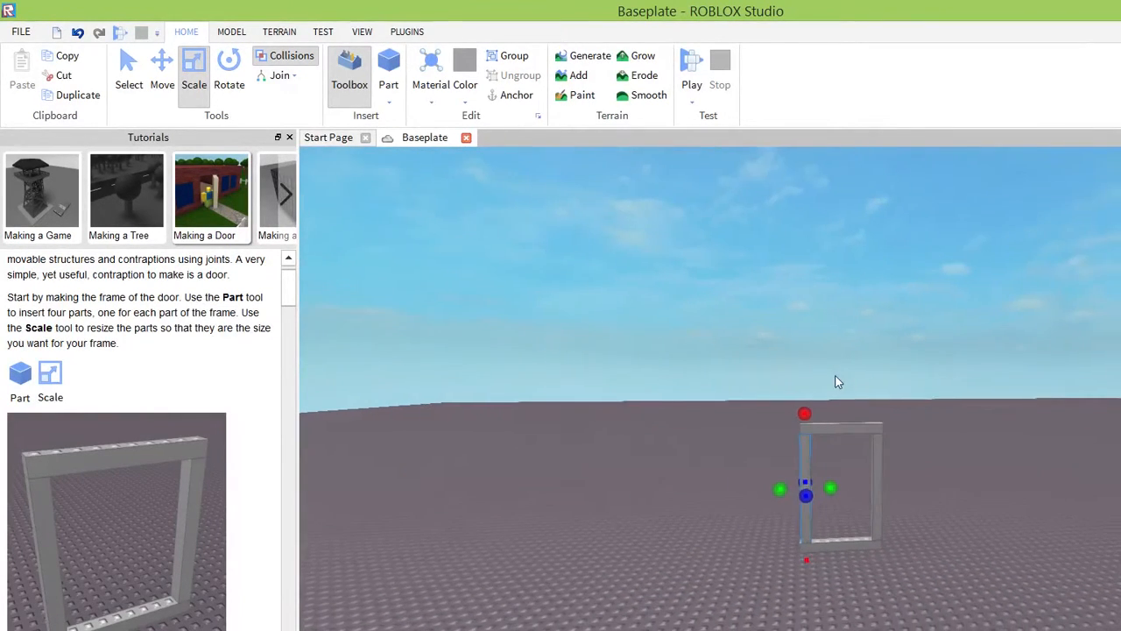
right_drag(771, 497, 768, 518)
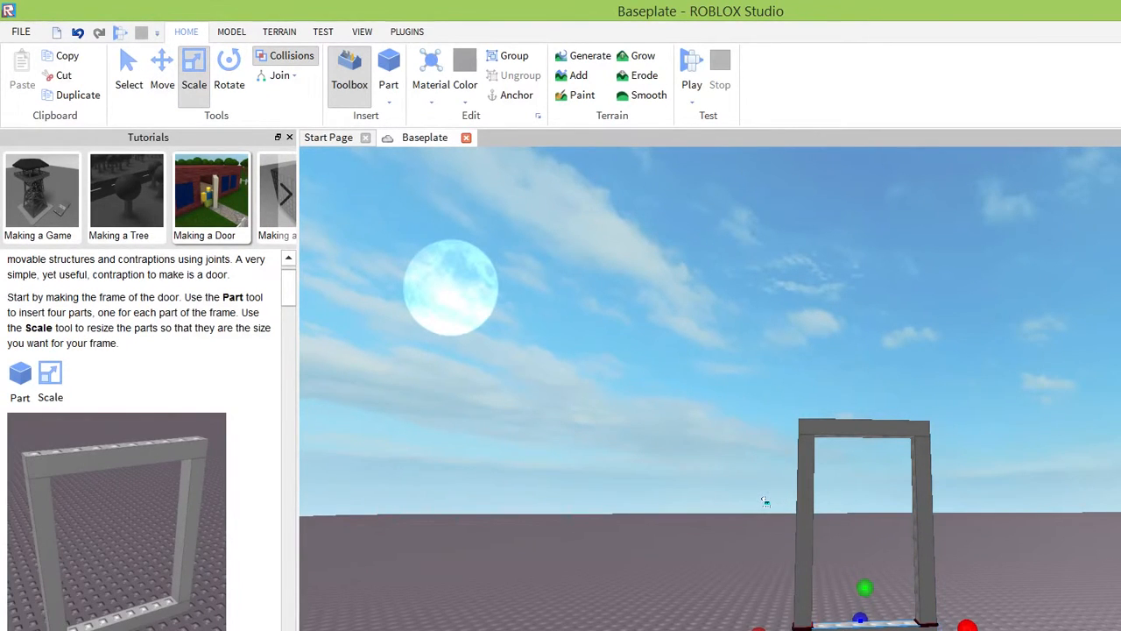
click(855, 503)
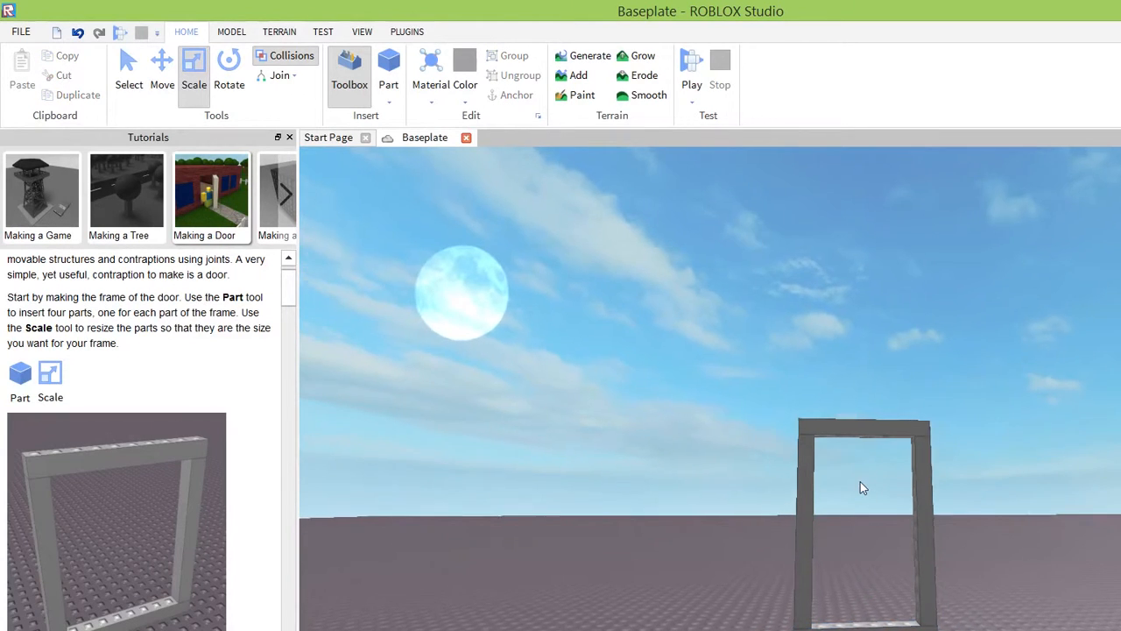
right_drag(859, 488, 863, 481)
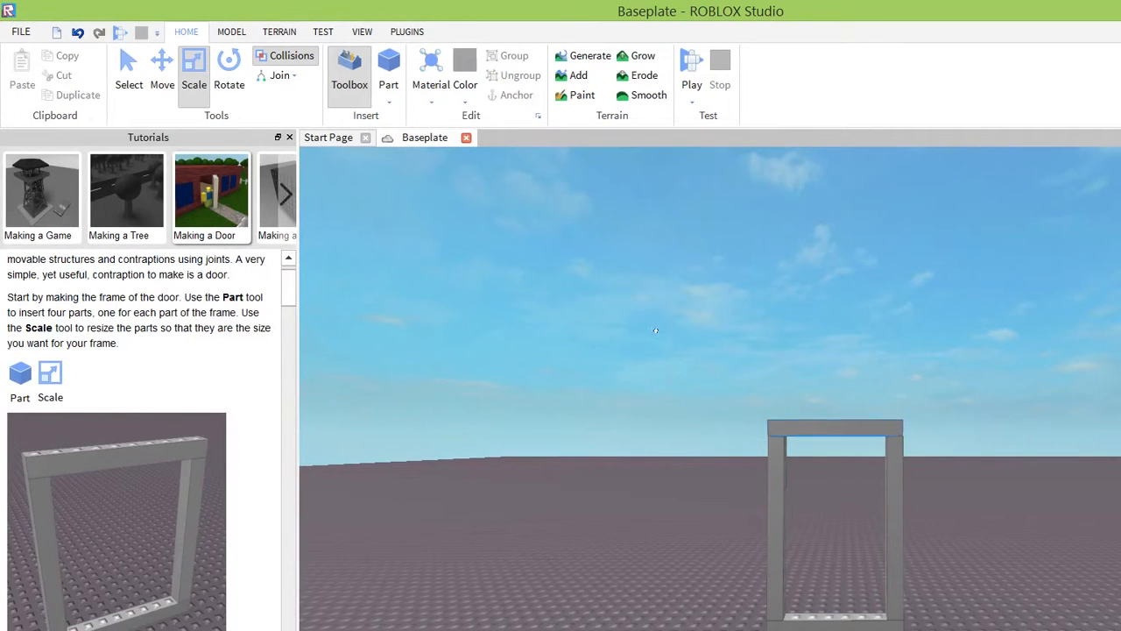
Anchor all four parts of the door frame: the top bar, both upright posts and the bottom bar.
click(834, 428)
click(510, 94)
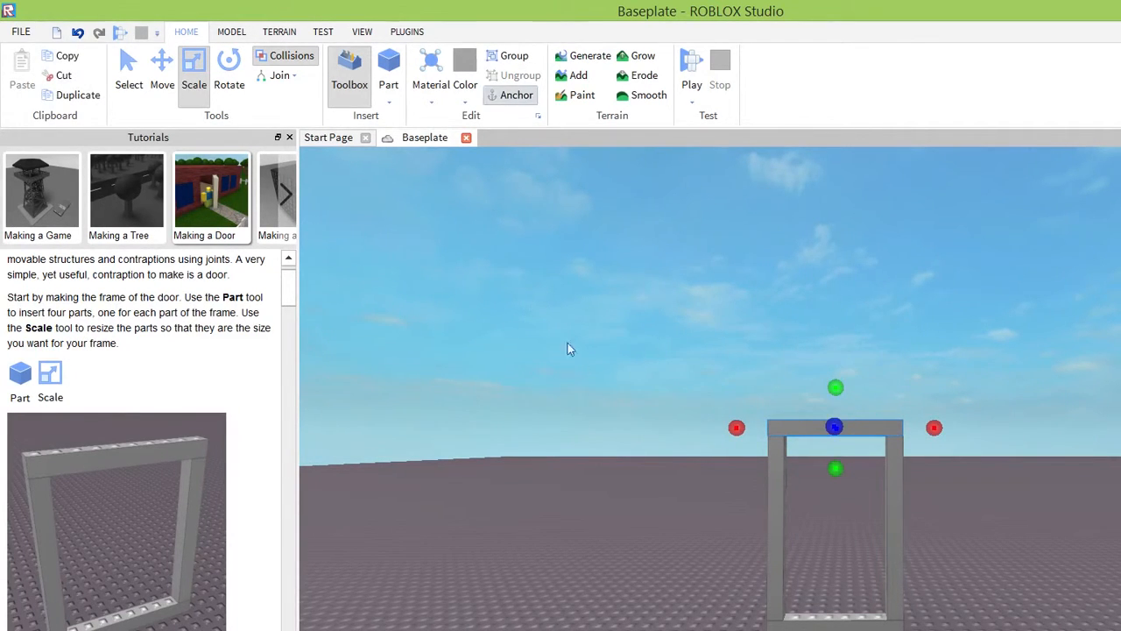
click(776, 496)
click(511, 95)
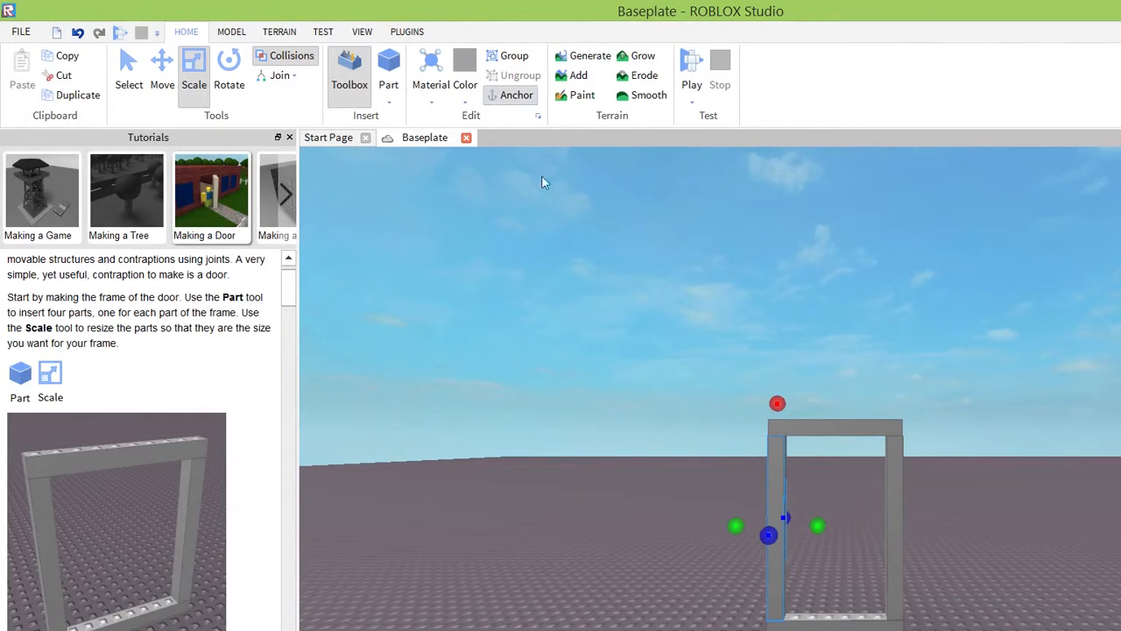
click(894, 490)
click(511, 95)
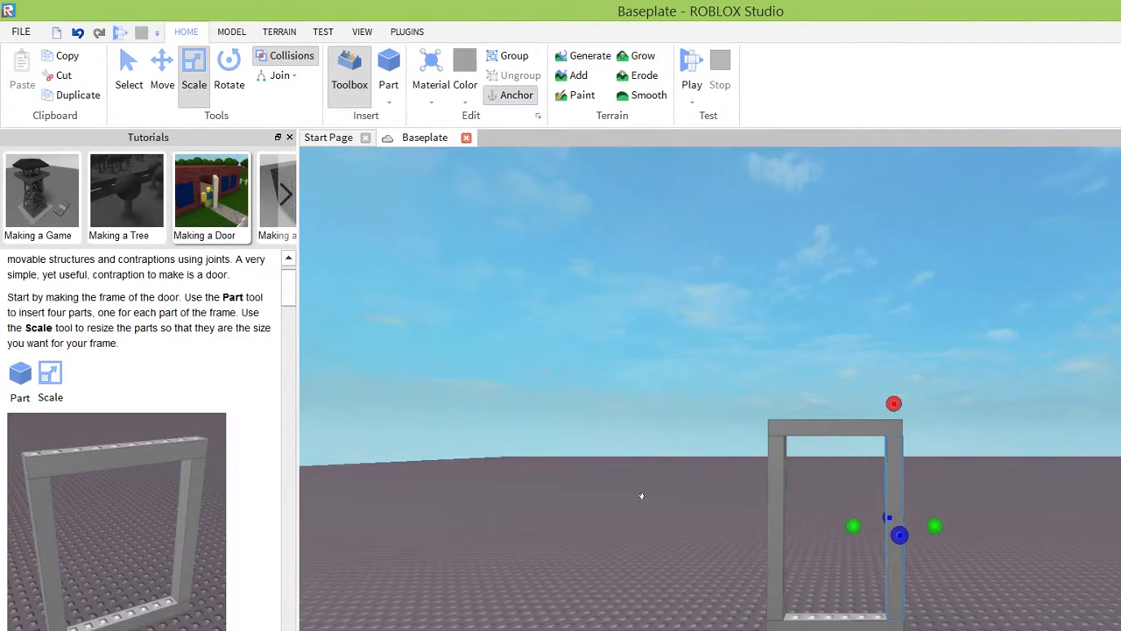
click(837, 617)
click(510, 94)
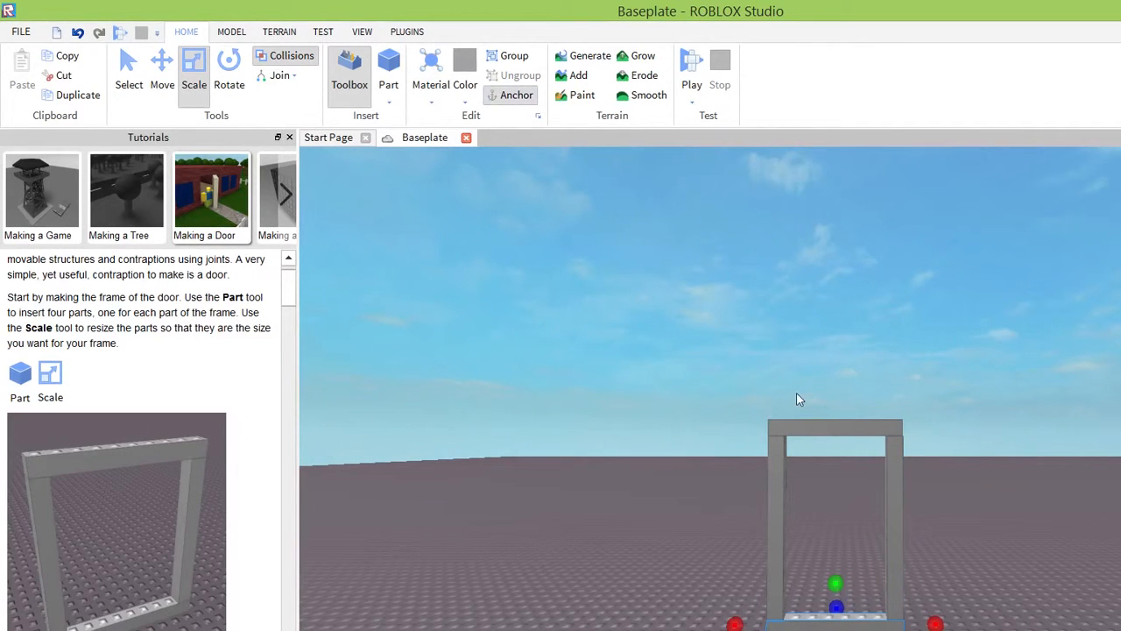
Inspect the frame from closer up and read the tutorial's next instructions about the parts that hold the hinges.
right_drag(796, 379, 797, 376)
scroll(803, 376, up, 1)
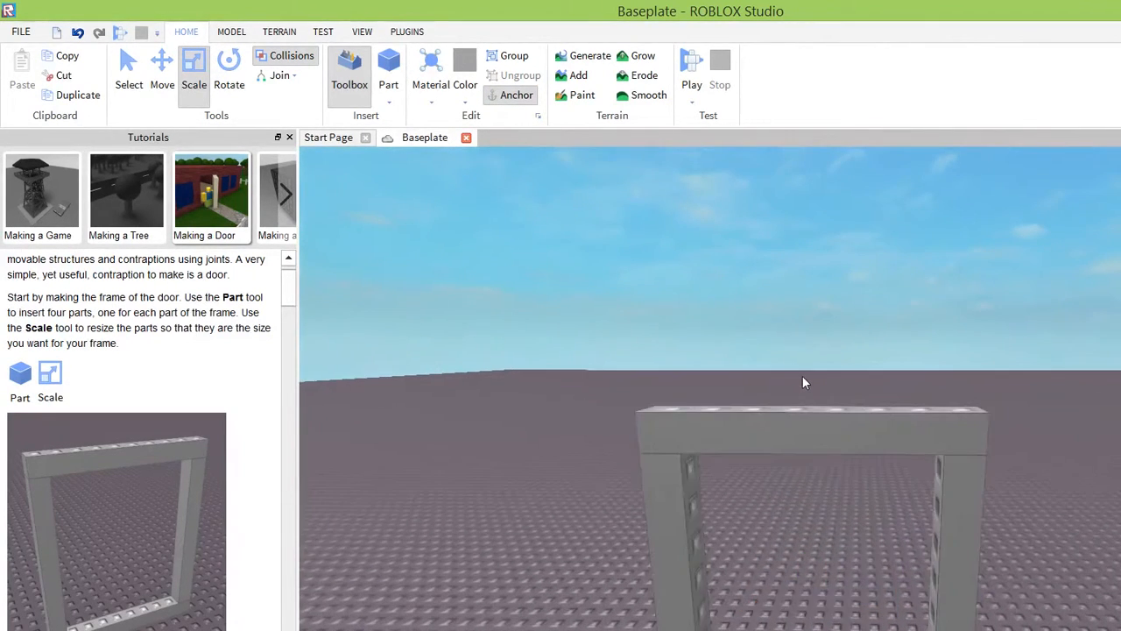
scroll(802, 376, down, 1)
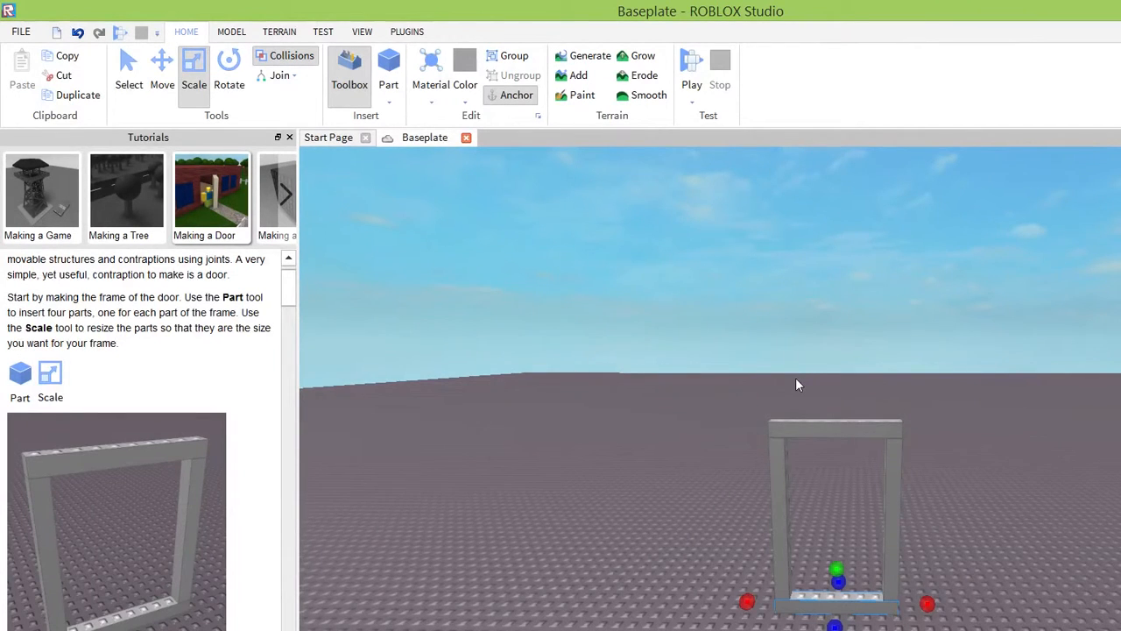
key(f)
scroll(841, 335, down, 3)
right_drag(829, 252, 829, 255)
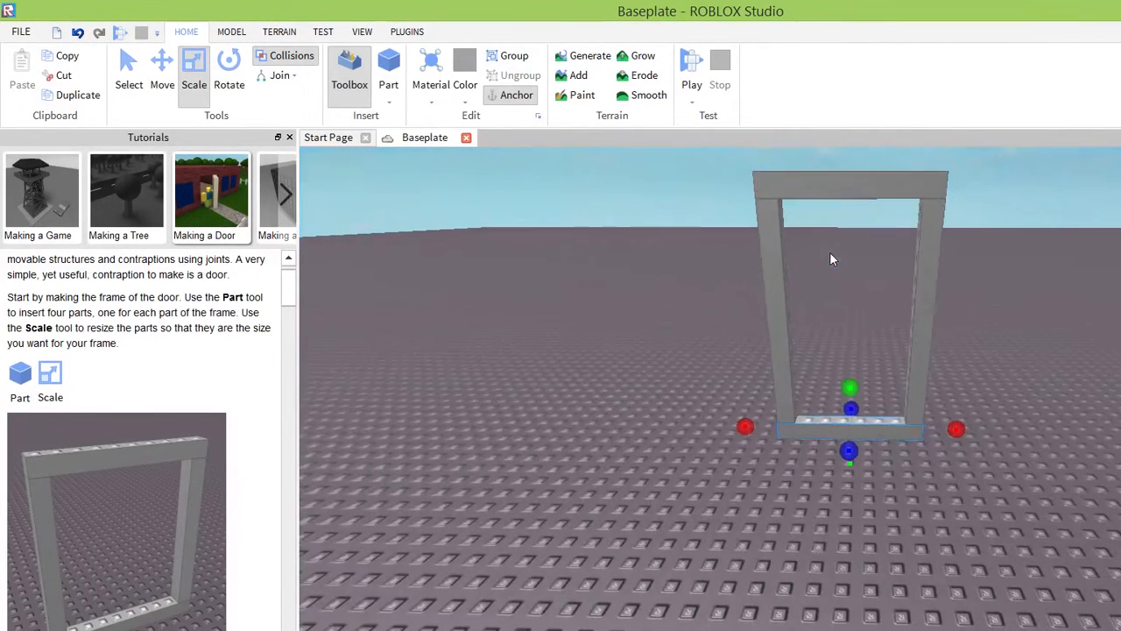
scroll(163, 331, down, 3)
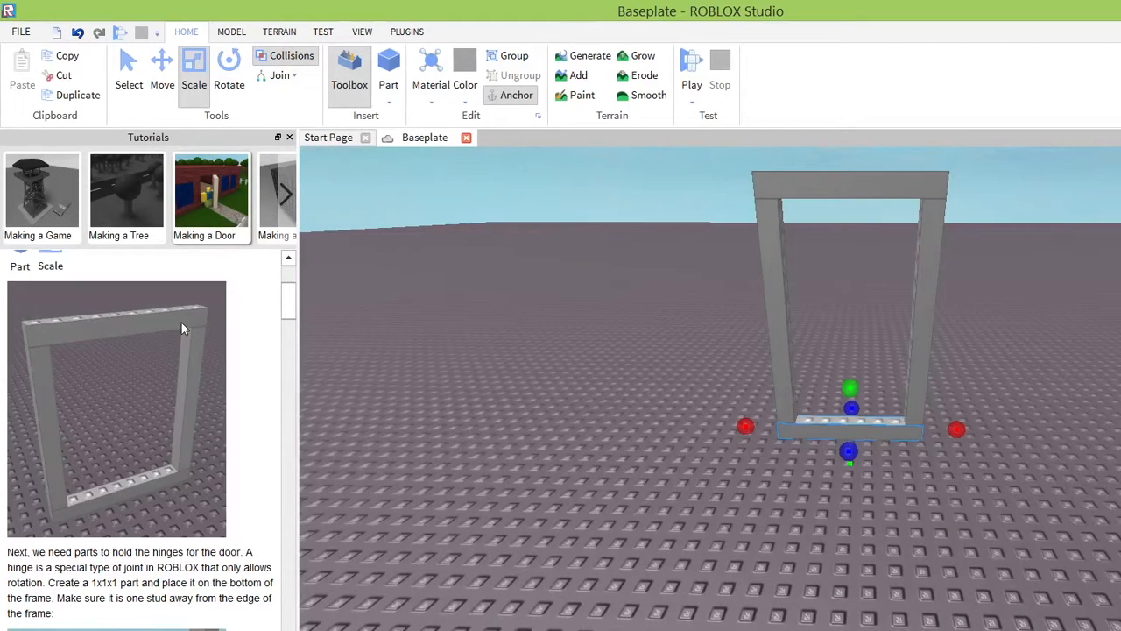
scroll(181, 328, down, 1)
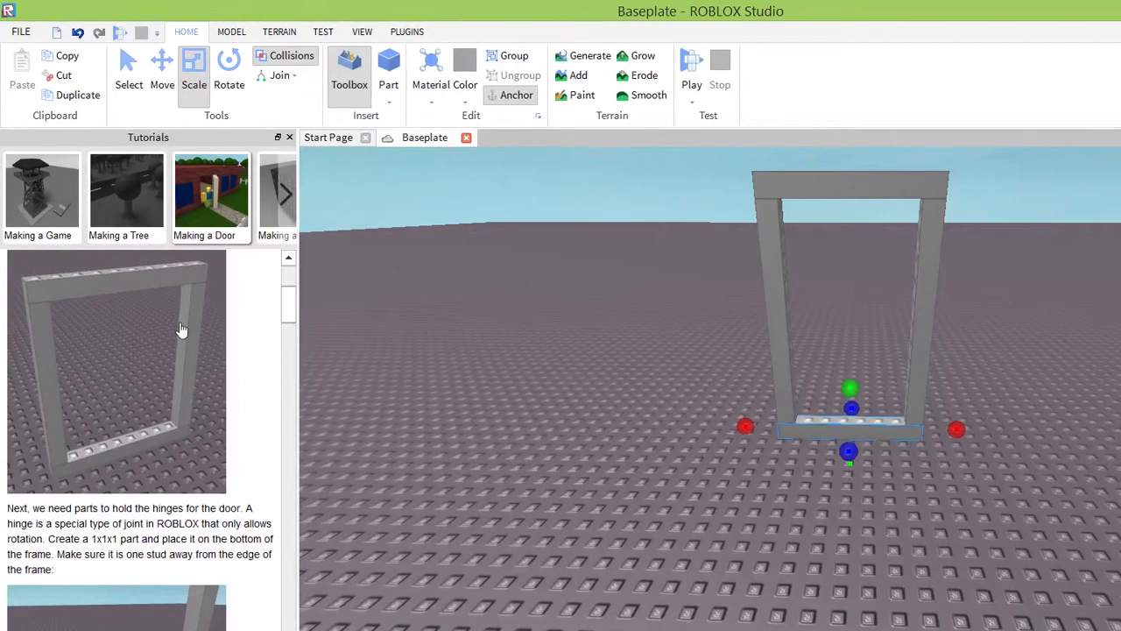
scroll(182, 329, down, 1)
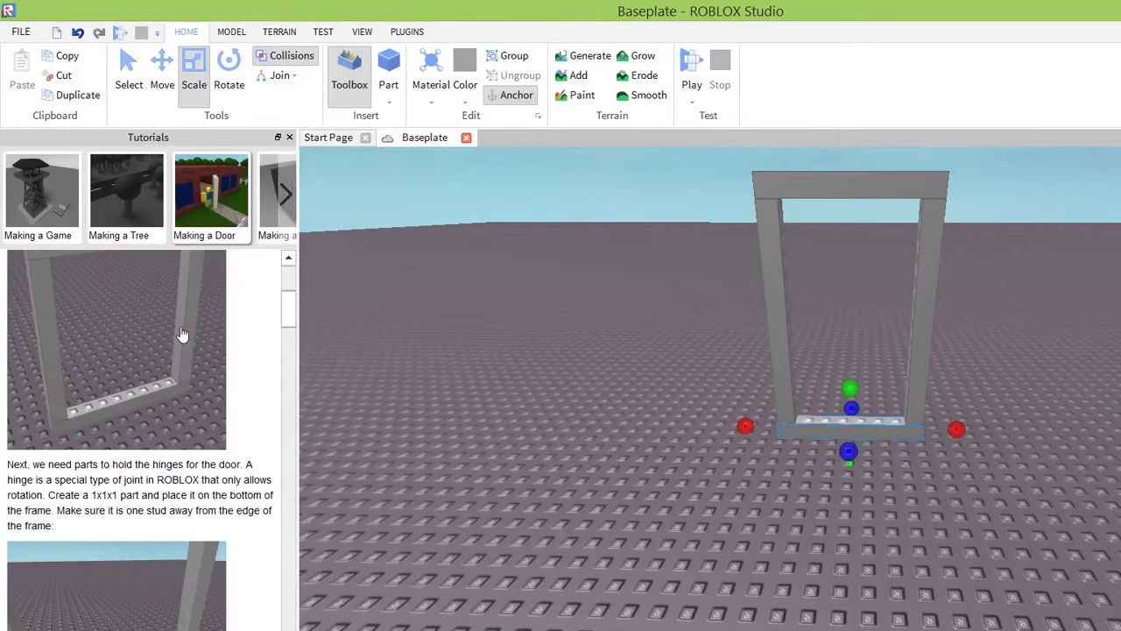
scroll(181, 332, down, 1)
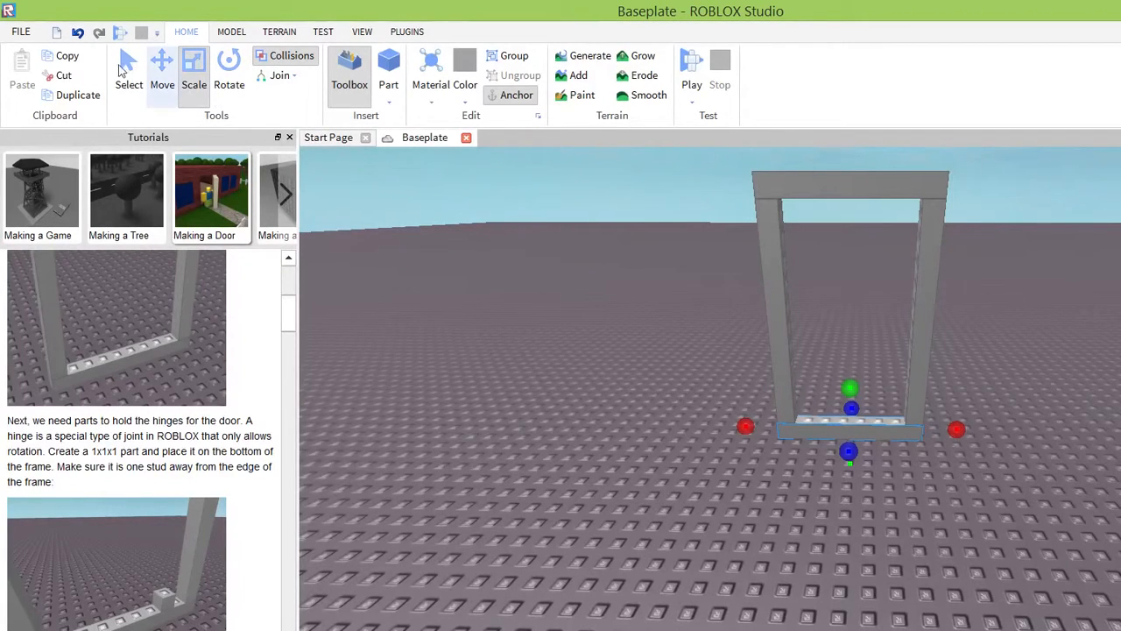
Move one upright post outward, away from the rest of the frame, to make room for a wider doorway.
click(162, 75)
drag(925, 263, 1085, 281)
Lengthen the top bar and the bottom bar toward the detached post with the Scale tool to widen the frame.
drag(890, 182, 889, 179)
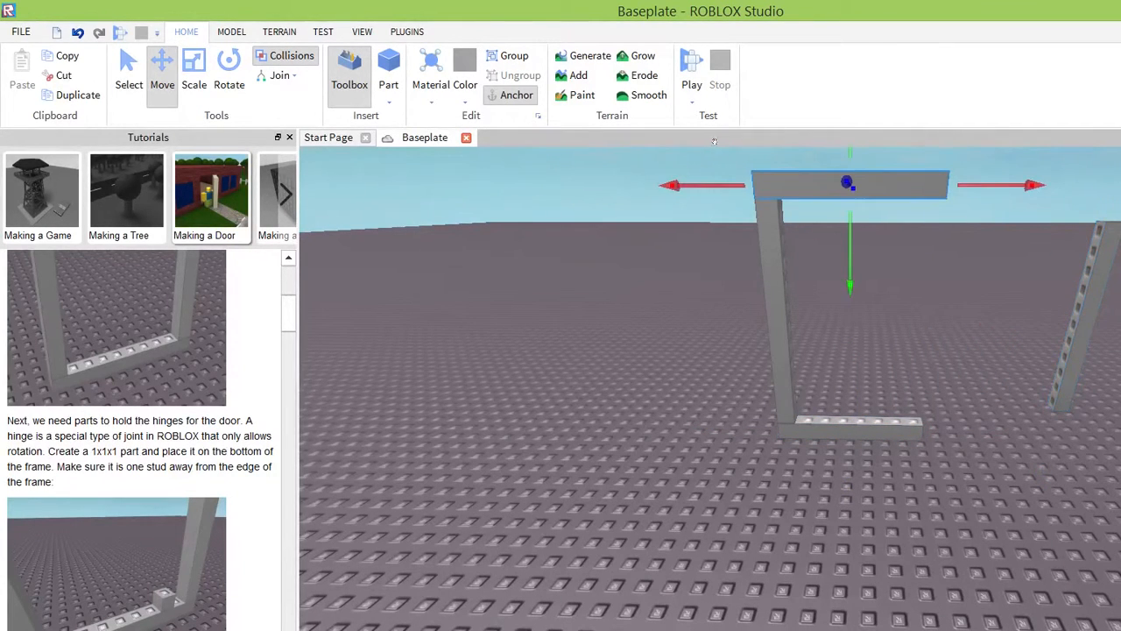
drag(1025, 183, 1053, 182)
drag(843, 141, 821, 146)
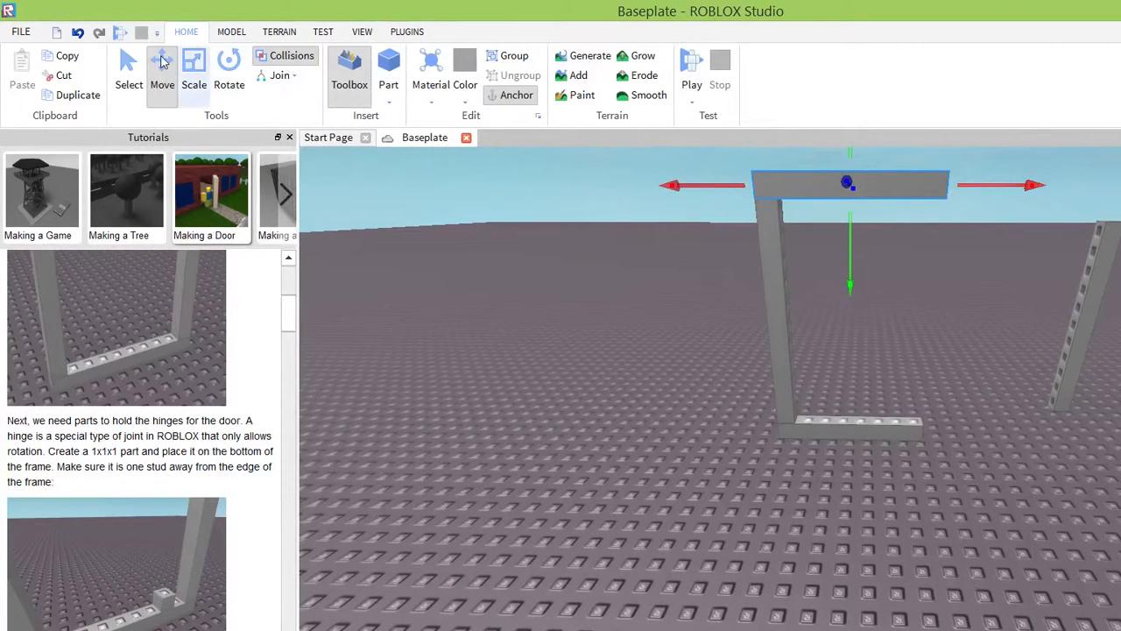
click(194, 74)
drag(993, 185, 1093, 185)
click(884, 420)
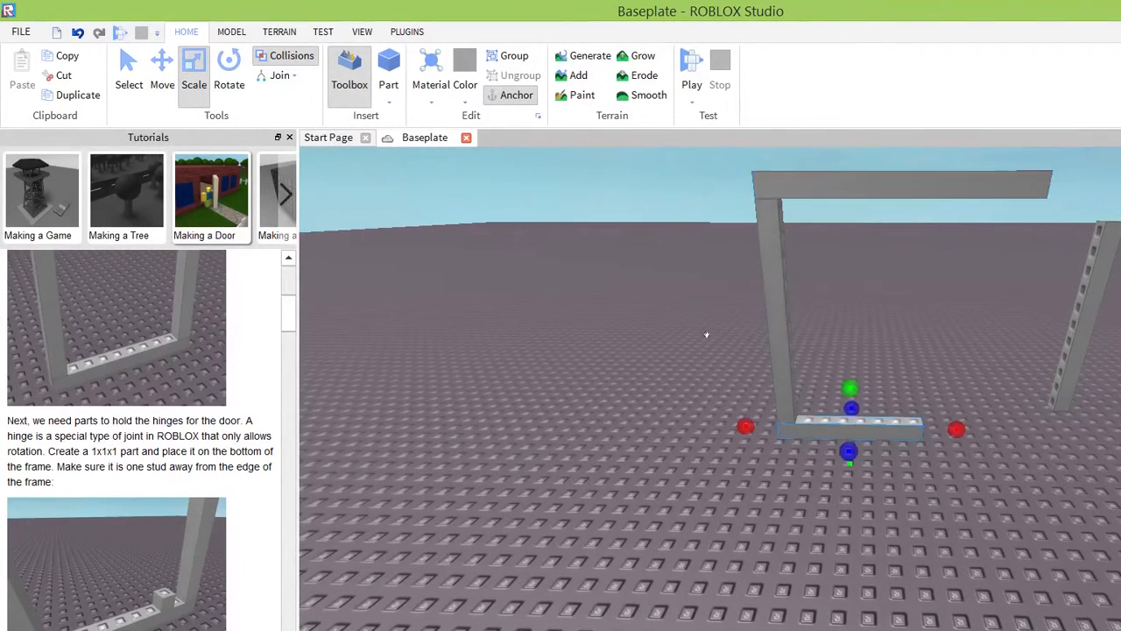
drag(956, 429, 1060, 431)
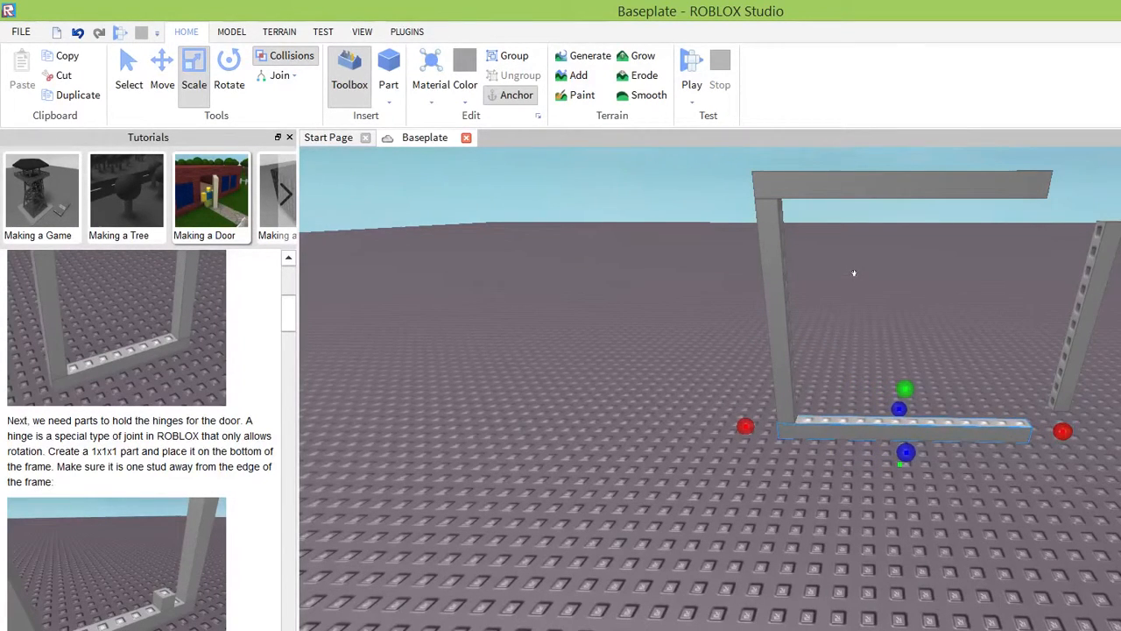
Move the detached post back onto the free end of the lengthened bottom bar and adjust its height and alignment.
drag(1066, 344, 1017, 352)
mouse_move(816, 290)
mouse_down()
mouse_move(818, 301)
mouse_move(815, 286)
mouse_up()
click(162, 91)
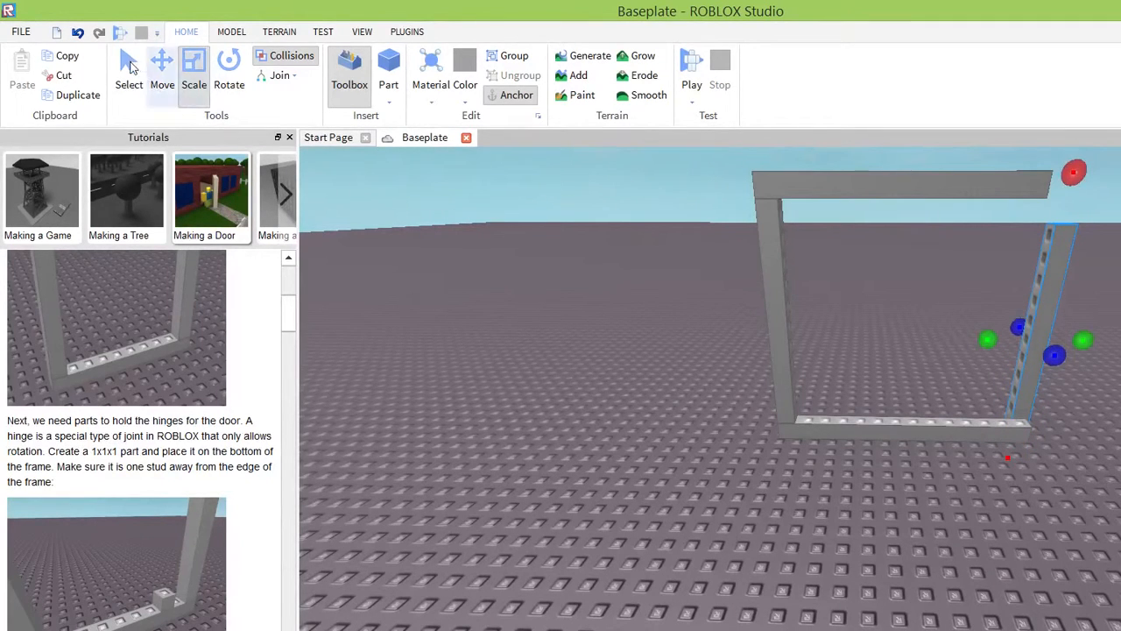
drag(849, 141, 856, 127)
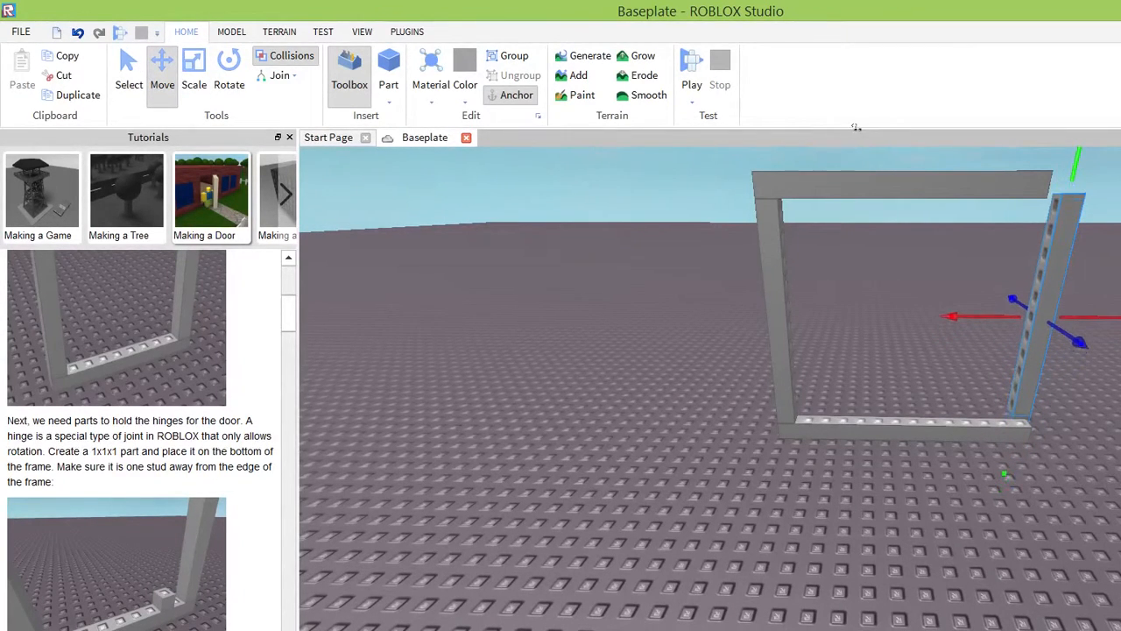
drag(852, 275, 859, 280)
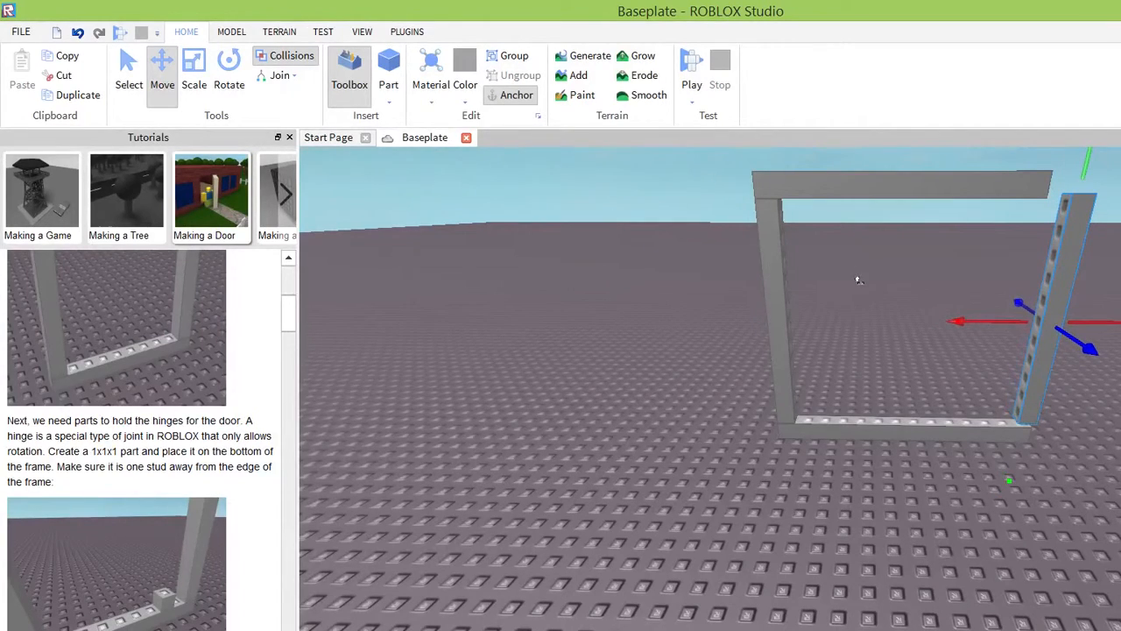
drag(754, 245, 747, 249)
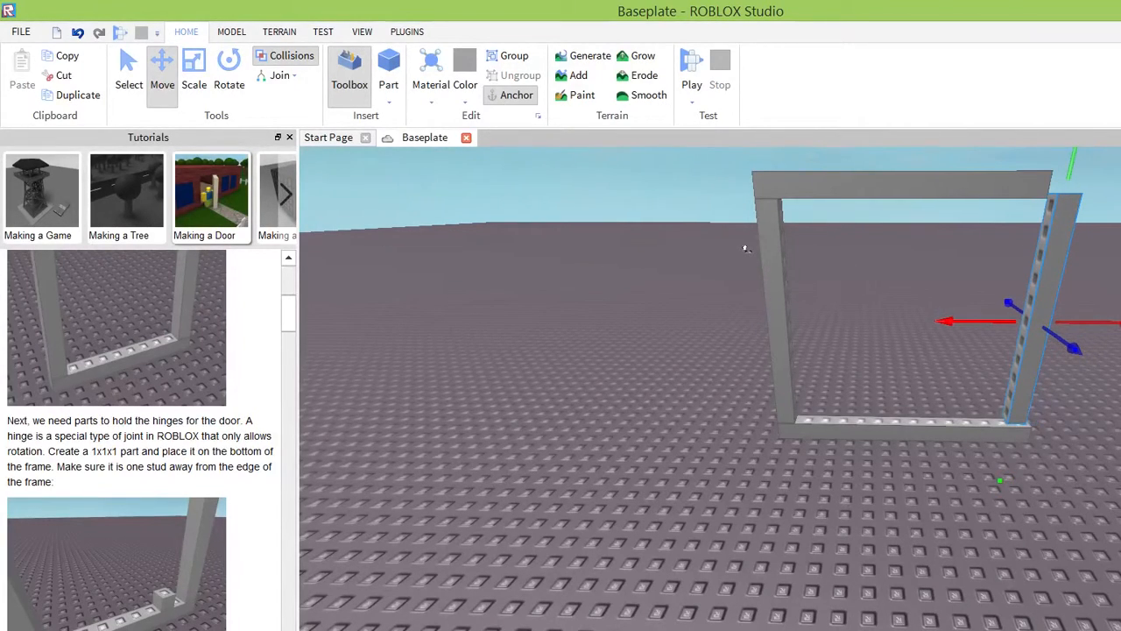
right_drag(962, 379, 961, 379)
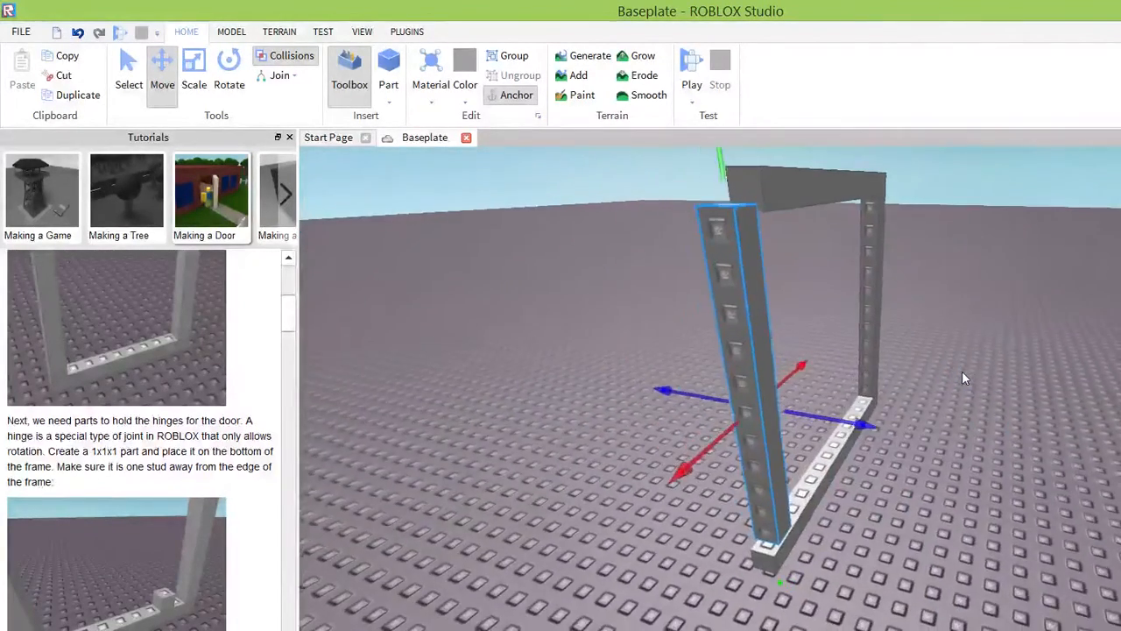
Realign the front post so it stands flush on the bottom bar's end and meets the underside of the top bar.
click(792, 184)
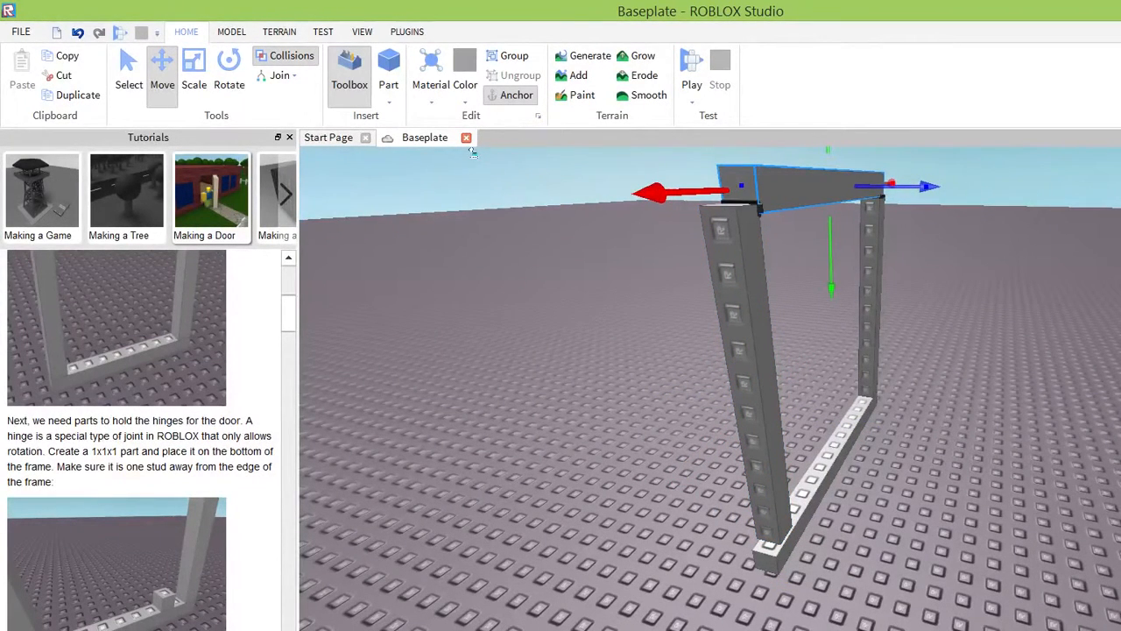
click(734, 218)
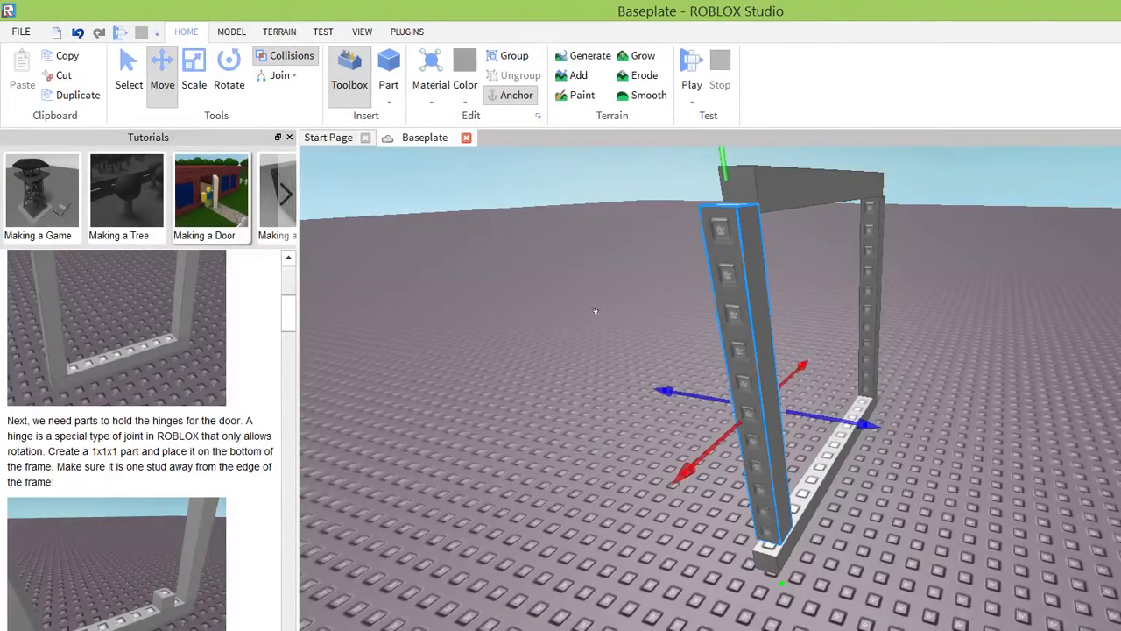
drag(722, 246, 725, 280)
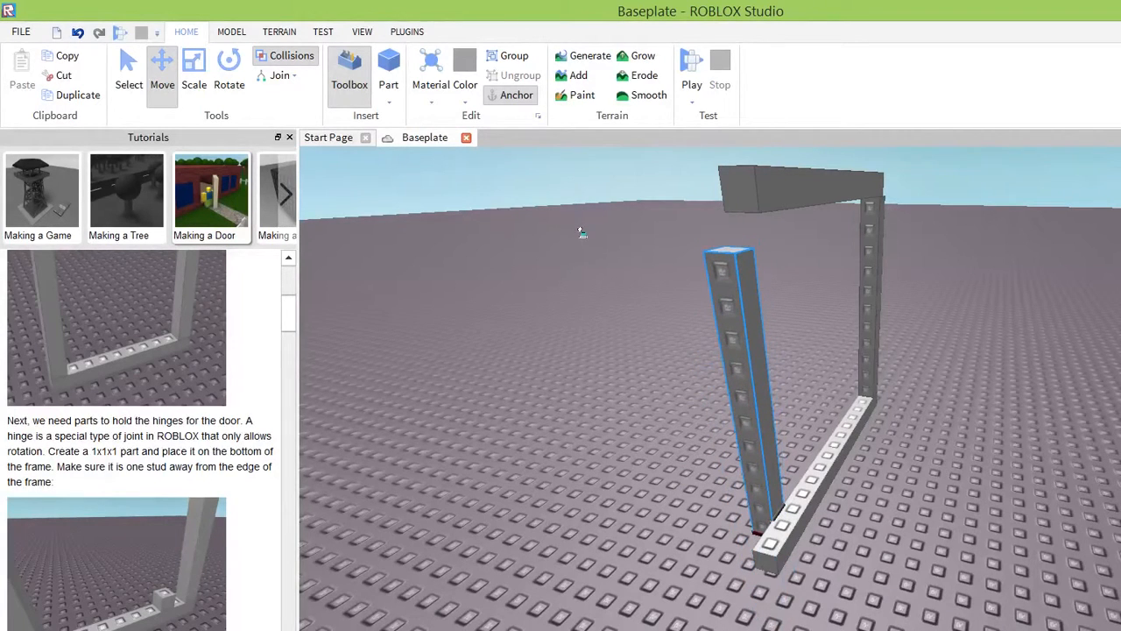
drag(575, 252, 569, 238)
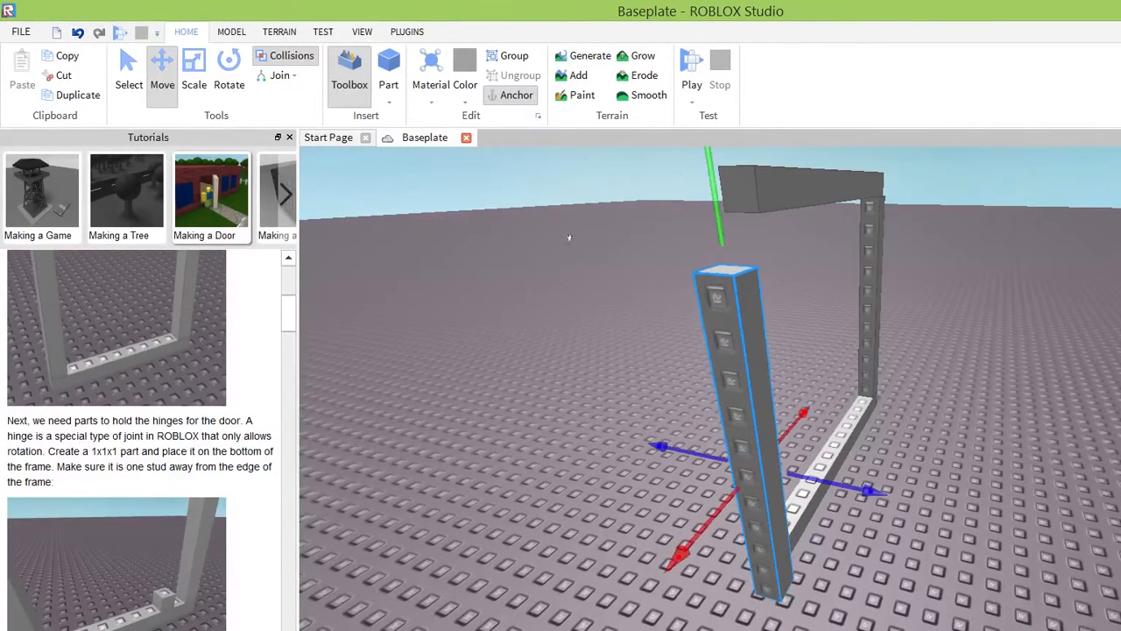
drag(568, 170, 568, 120)
right_drag(644, 308, 644, 295)
drag(642, 295, 642, 284)
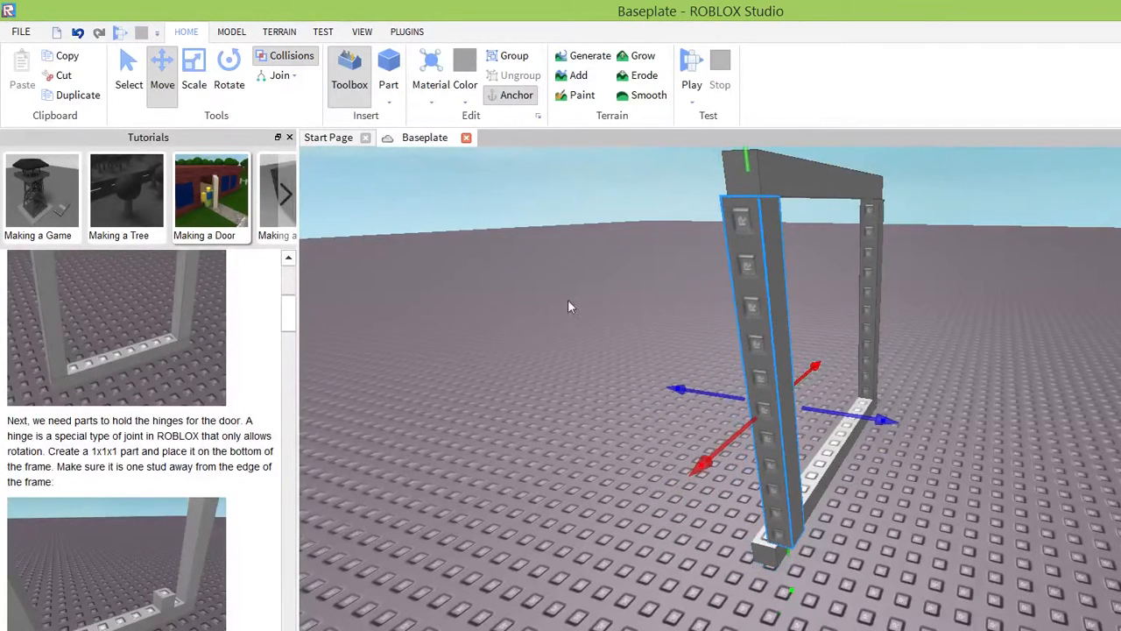
drag(556, 309, 540, 303)
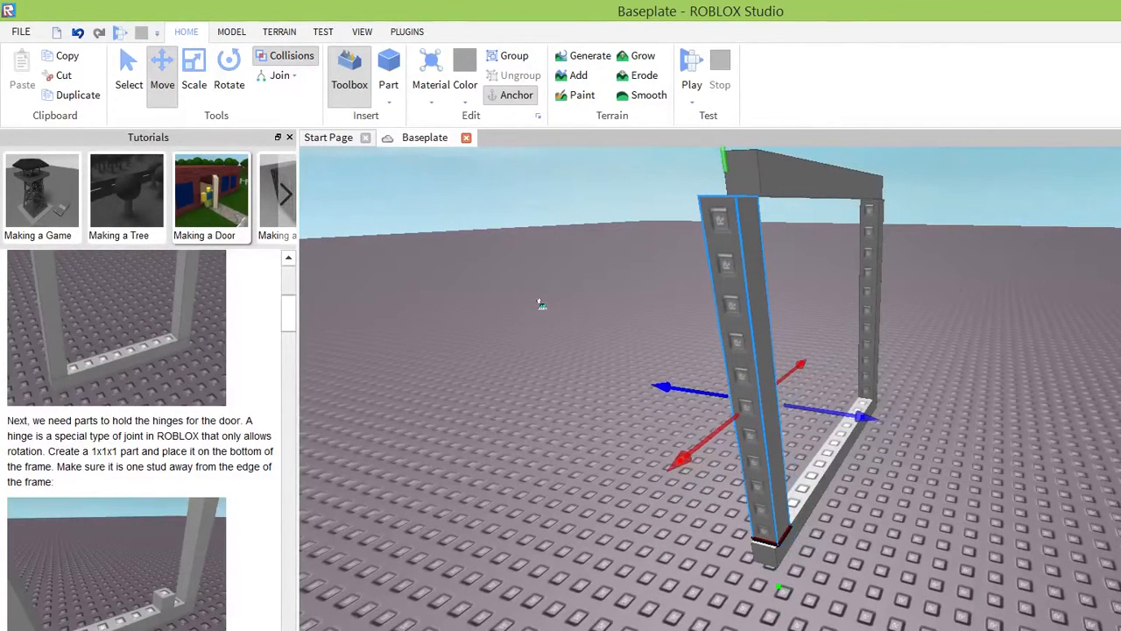
Extend the top bar with the Scale tool until its end fully covers the top of the realigned post.
click(759, 166)
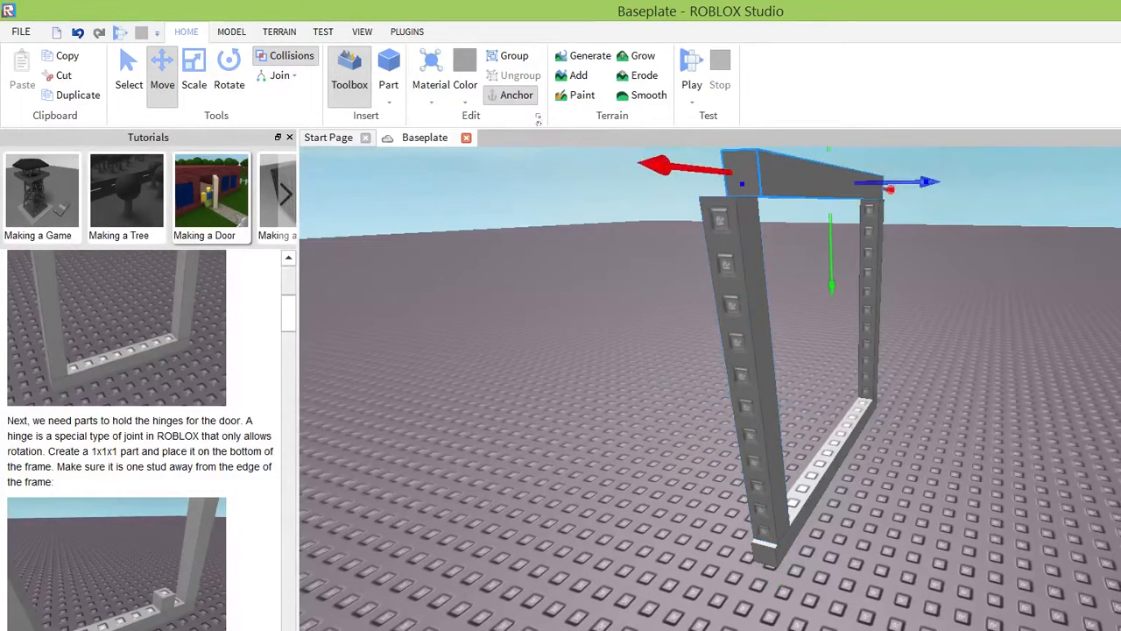
click(193, 75)
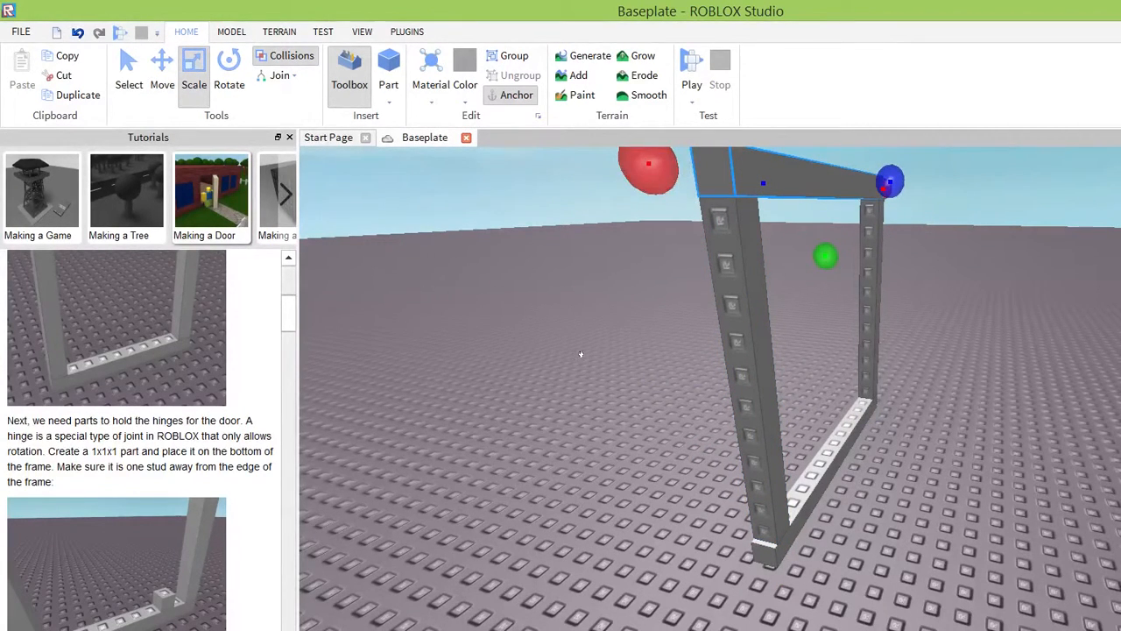
right_drag(531, 413, 525, 363)
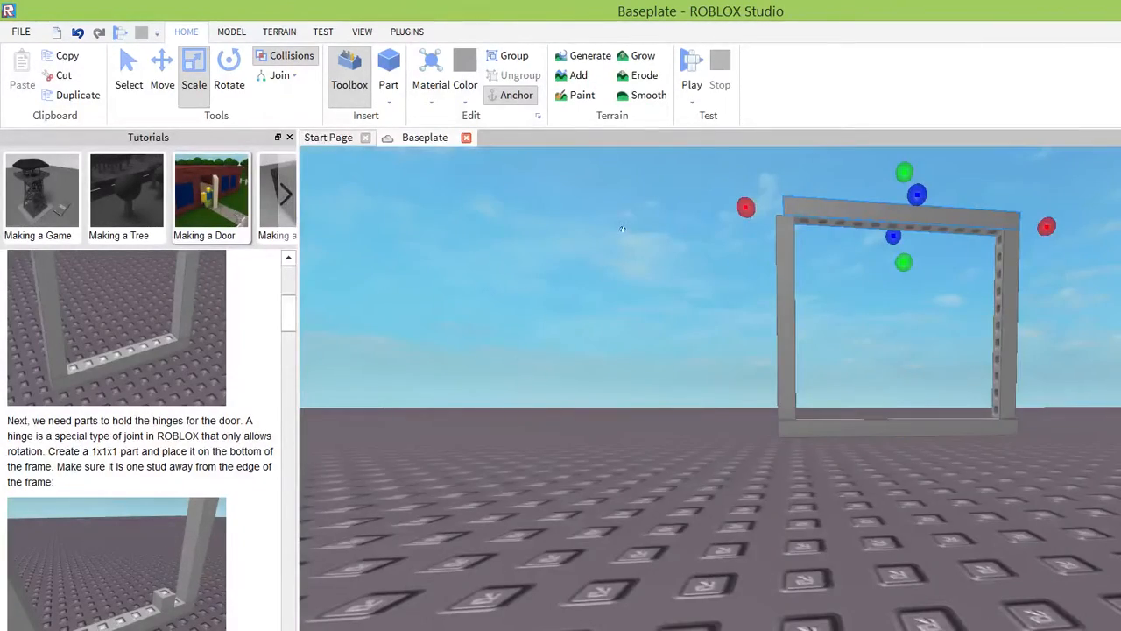
right_drag(711, 404, 711, 403)
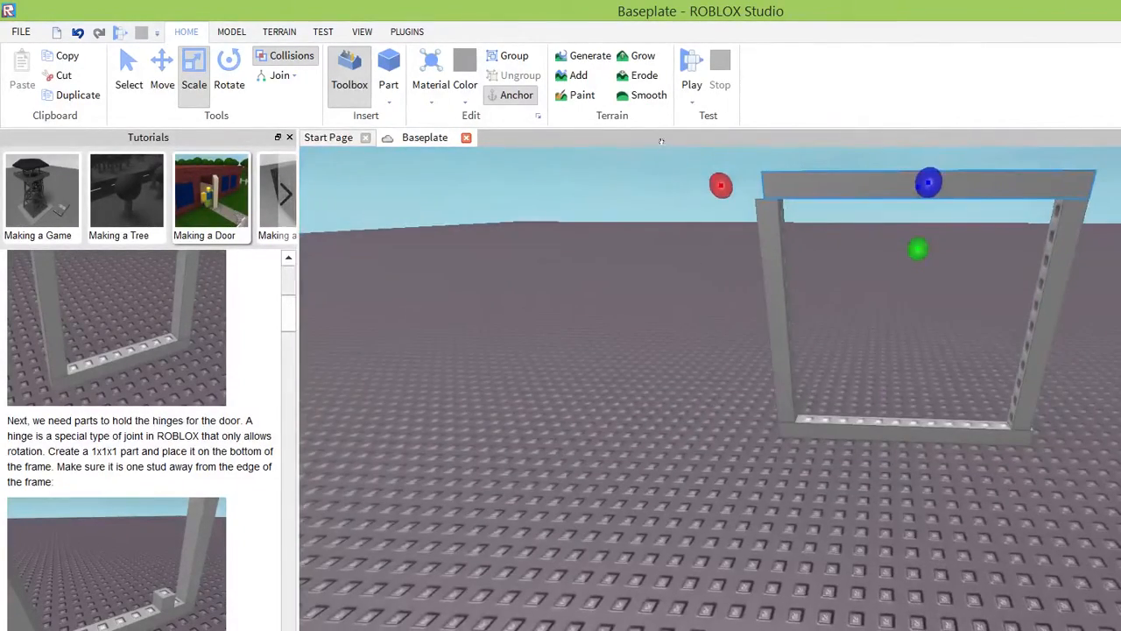
drag(721, 184, 711, 185)
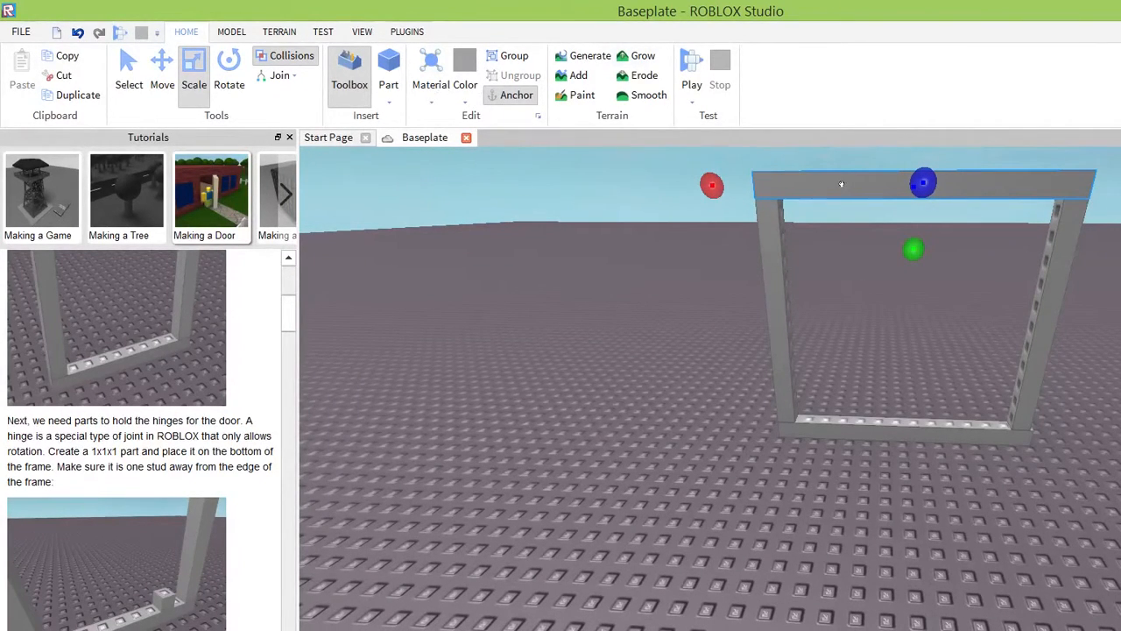
key(ctrl+z)
key(ctrl+z)
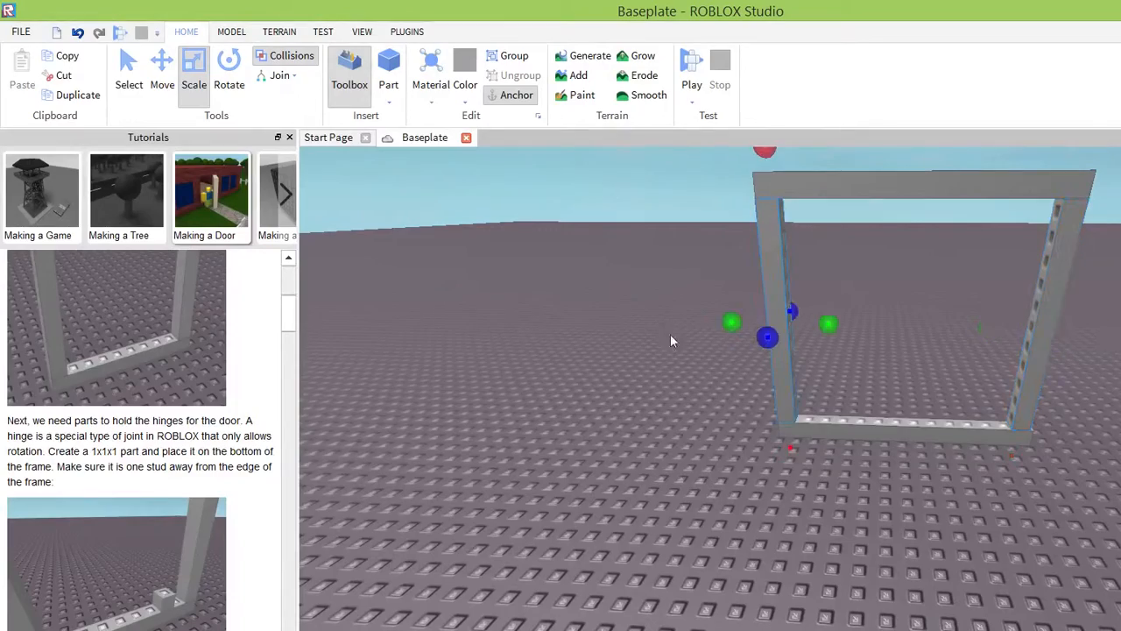
click(928, 423)
right_drag(942, 394, 940, 393)
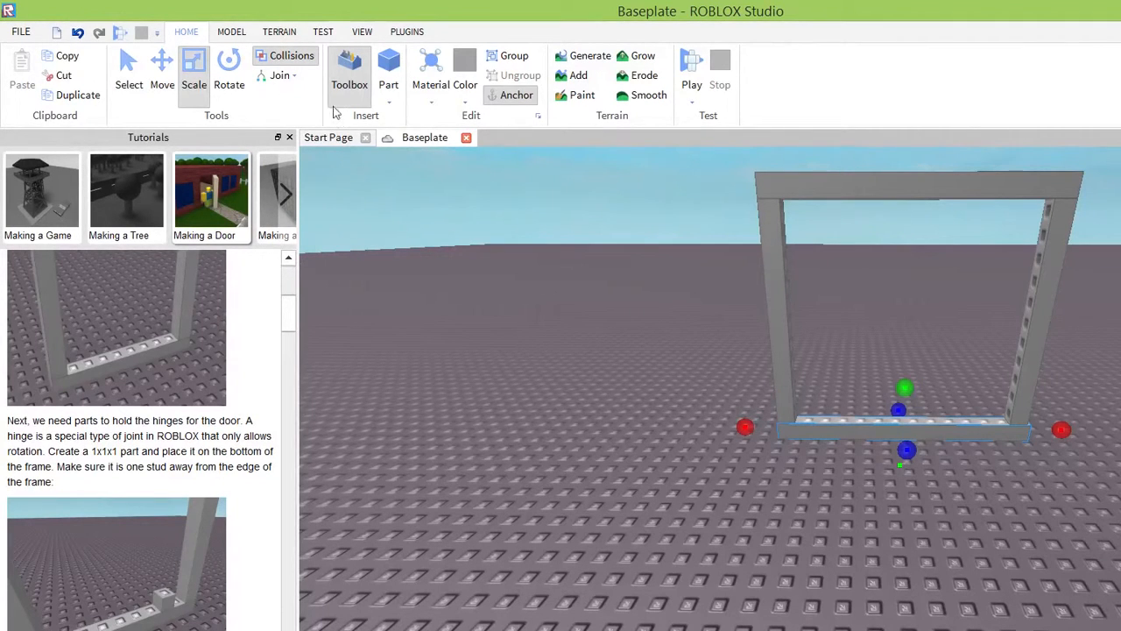
Insert a new part on the baseplate in front of the frame and scale it down to 1x1x1.
click(390, 102)
click(402, 121)
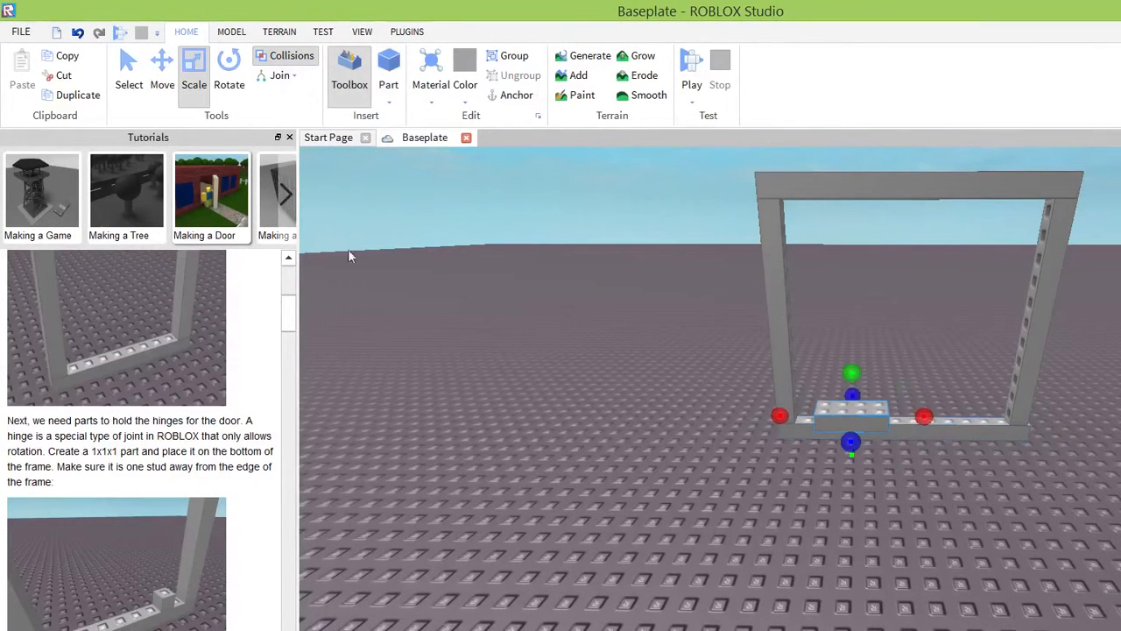
drag(665, 325, 552, 448)
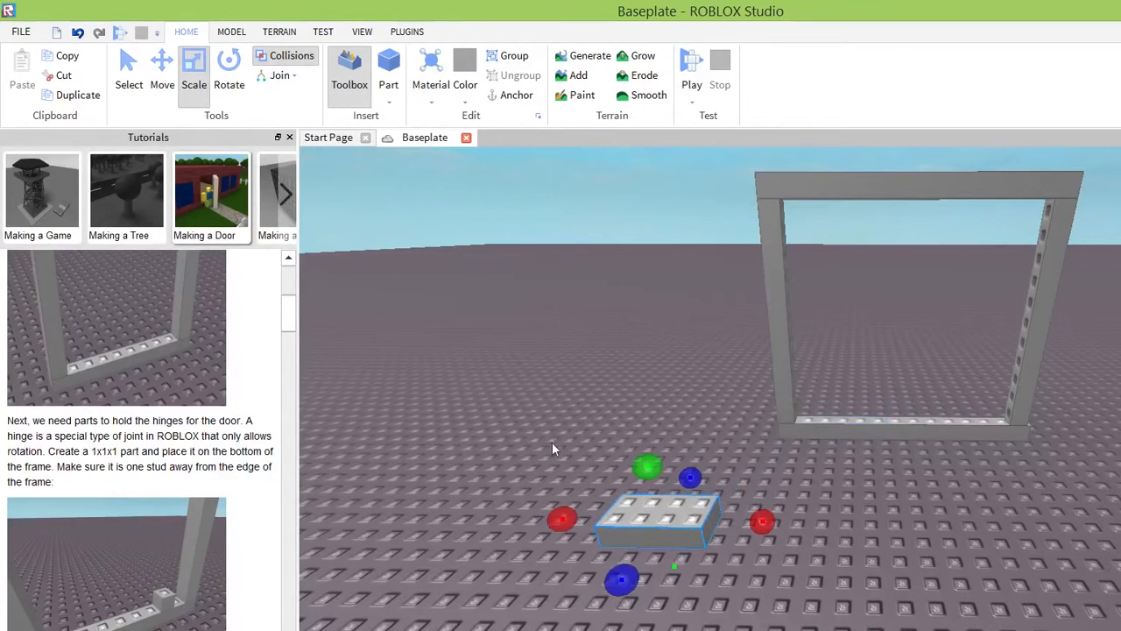
drag(762, 522, 687, 520)
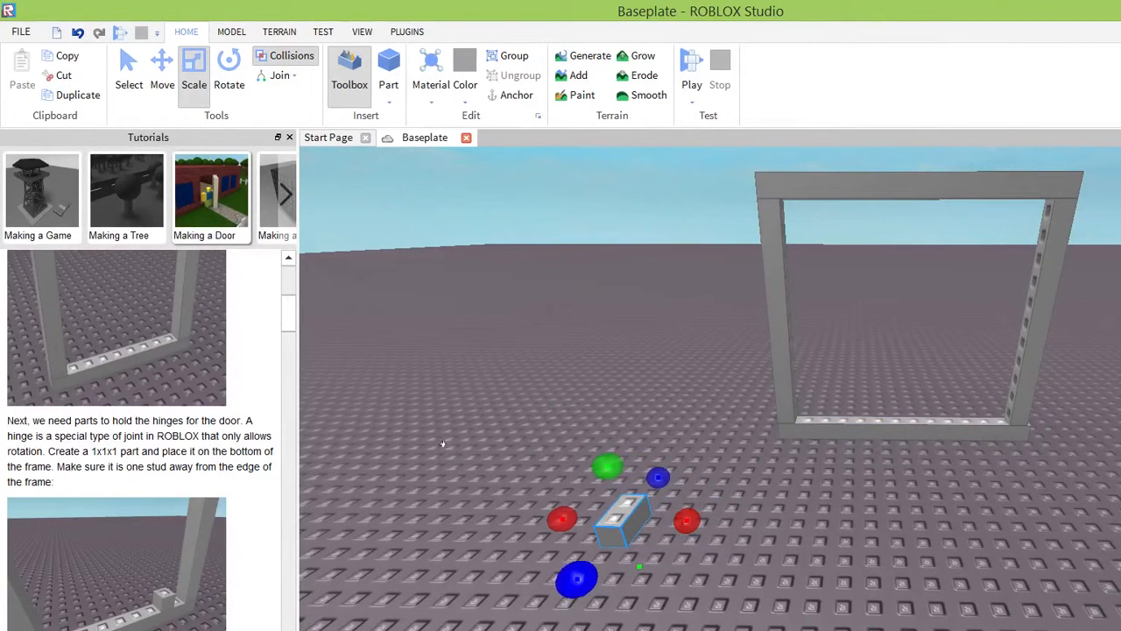
drag(577, 579, 595, 556)
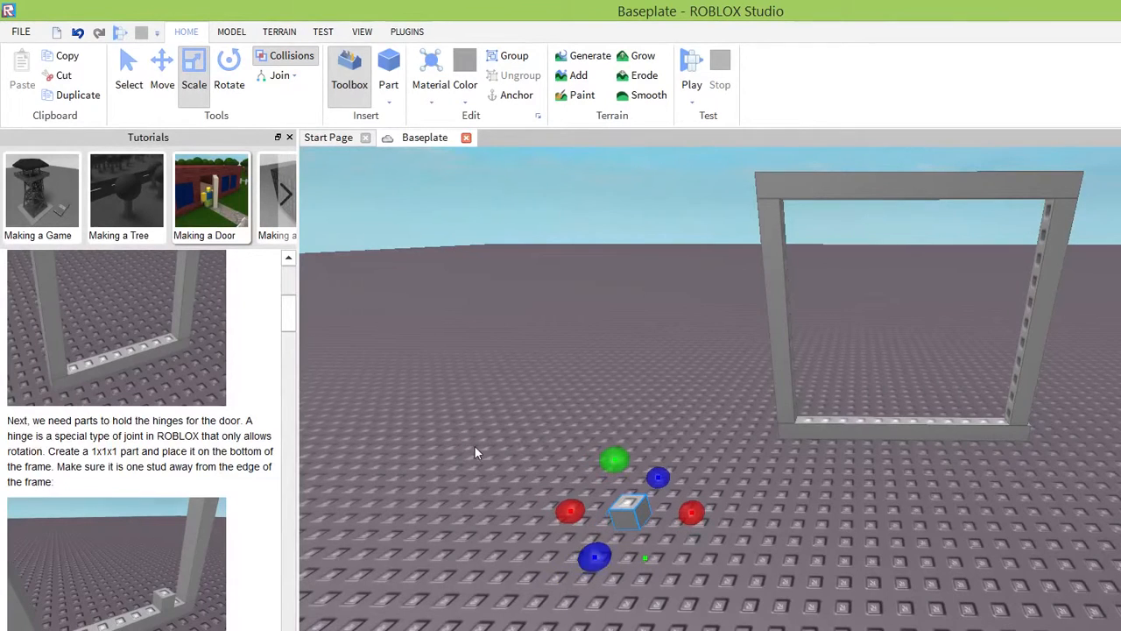
Move the 1x1x1 part onto the frame's bottom bar, one stud away from the nearby post.
click(495, 398)
key(ctrl+2)
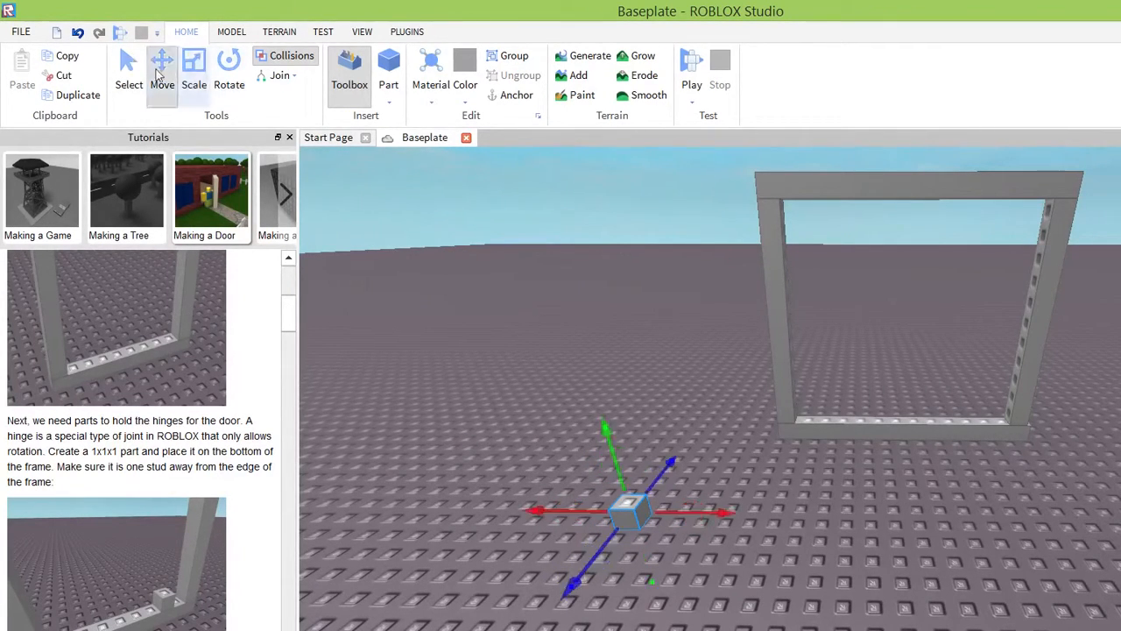
drag(626, 508, 825, 413)
scroll(662, 335, down, 4)
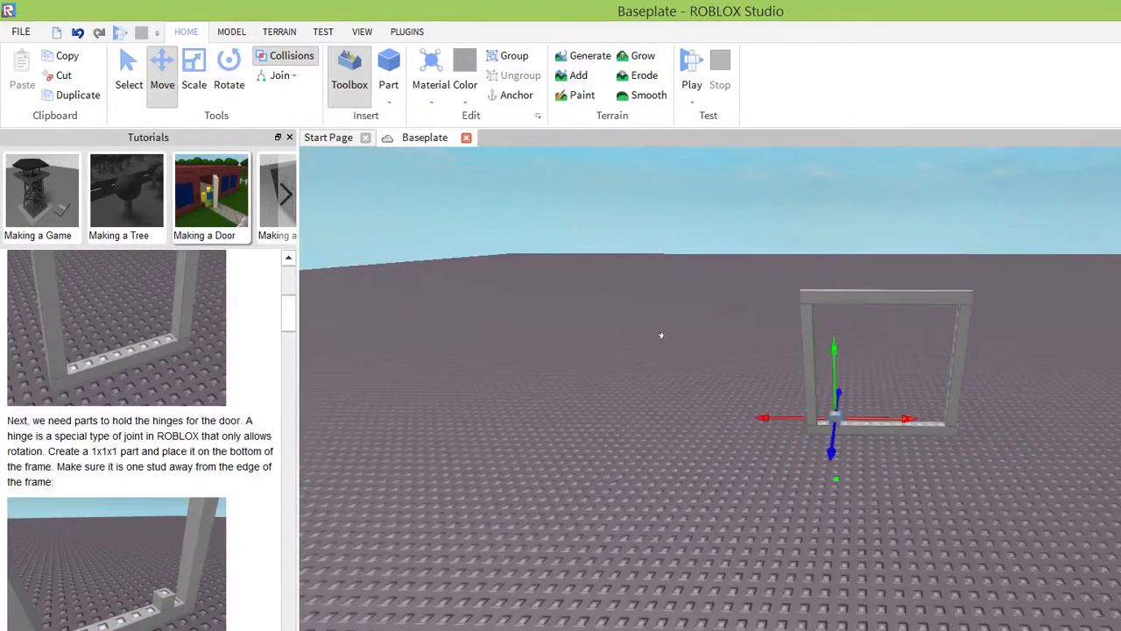
key(f)
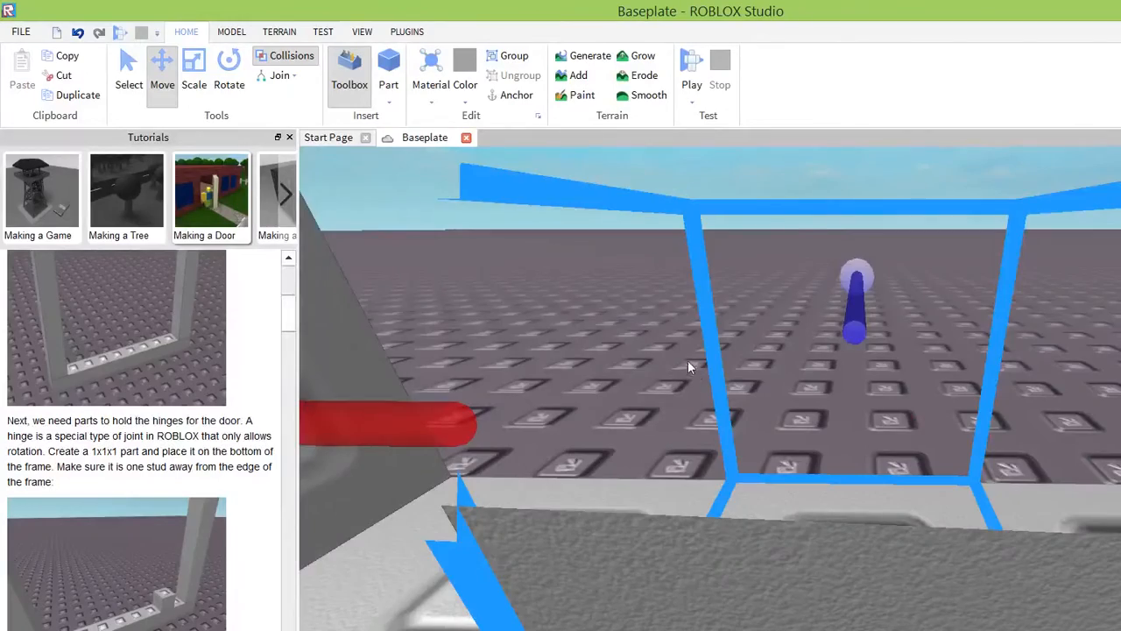
scroll(688, 360, down, 3)
right_drag(720, 400, 720, 399)
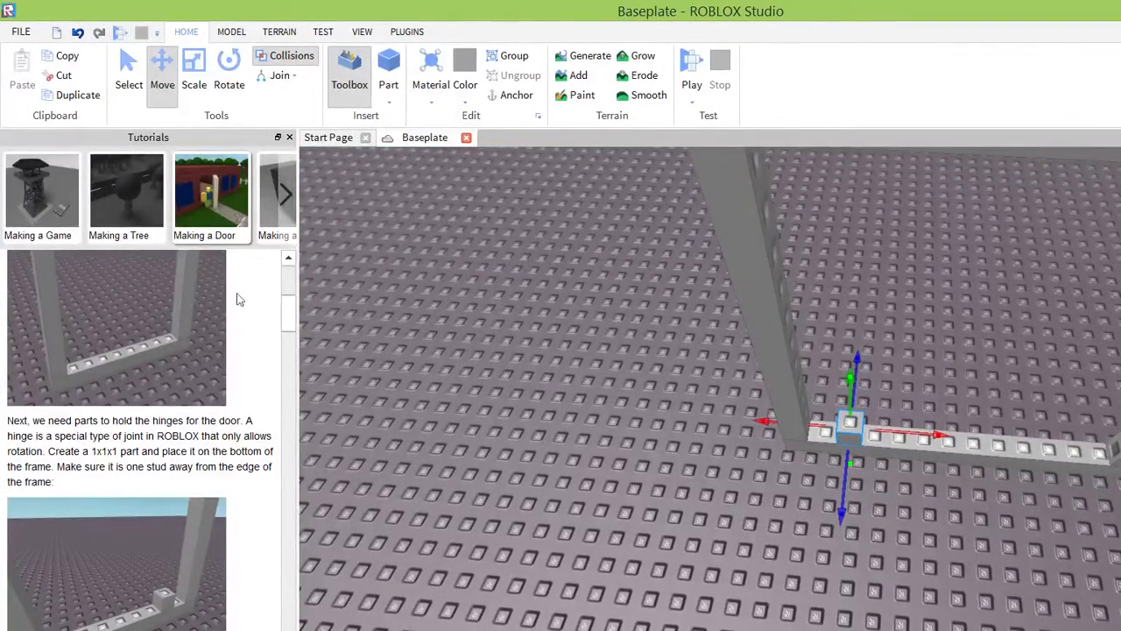
Following the tutorial's next instruction, apply a Hinge surface to the top of the 1x1x1 part.
scroll(234, 281, down, 5)
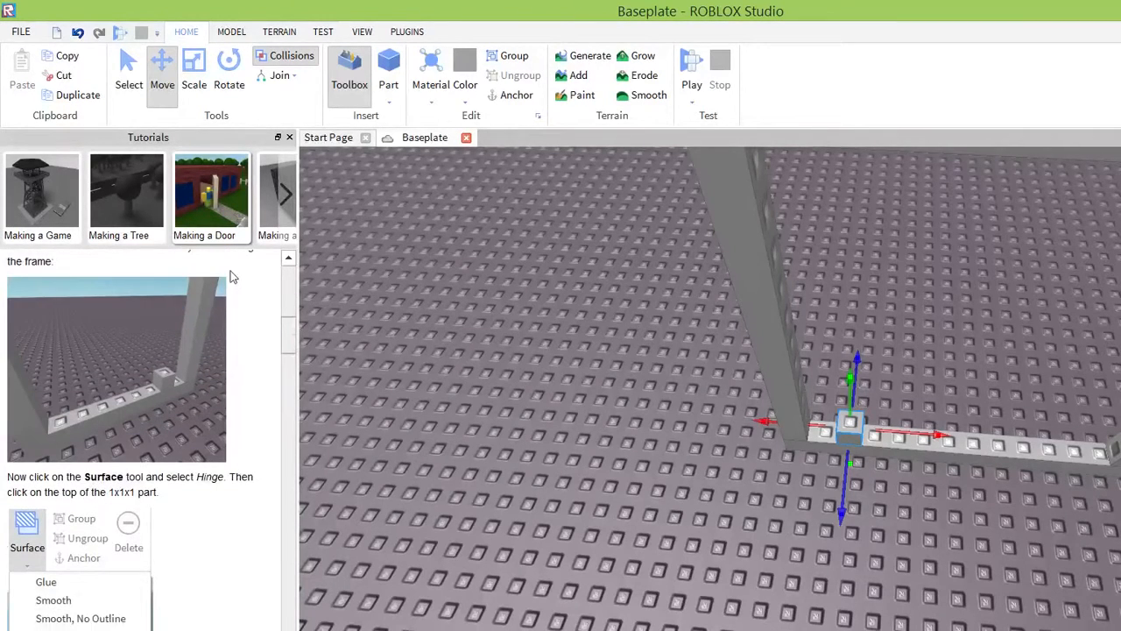
scroll(232, 276, down, 2)
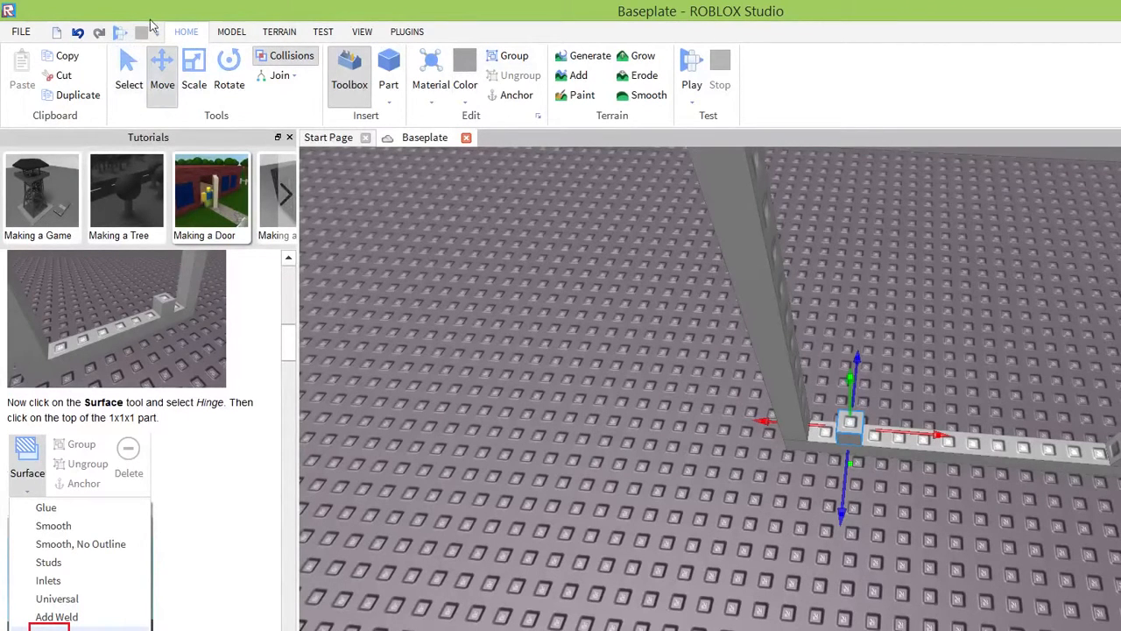
click(227, 35)
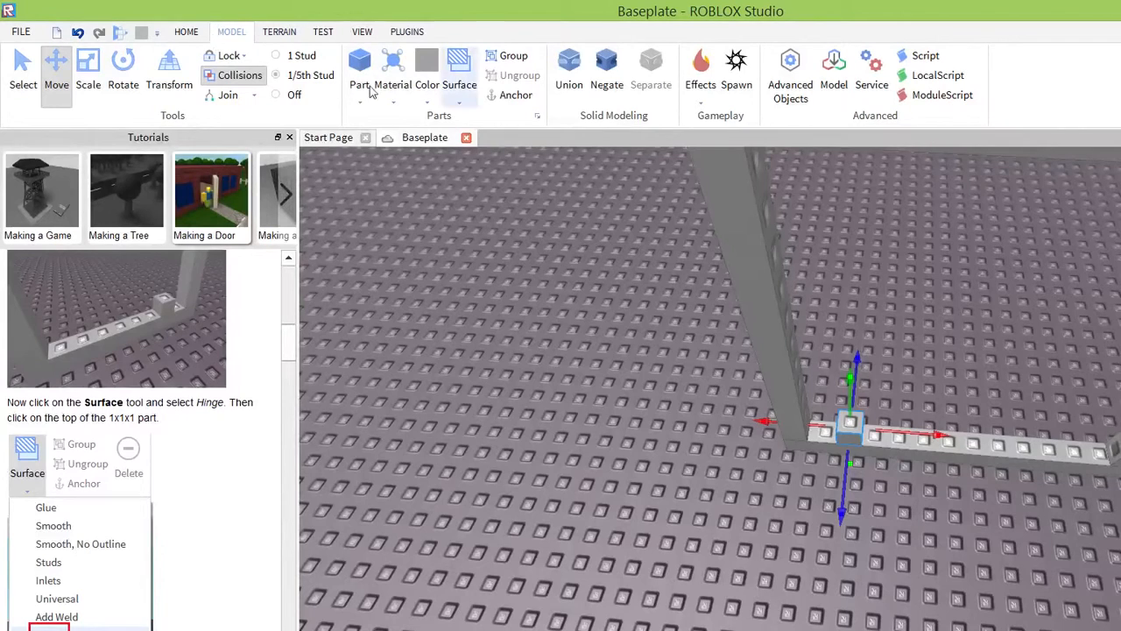
click(460, 100)
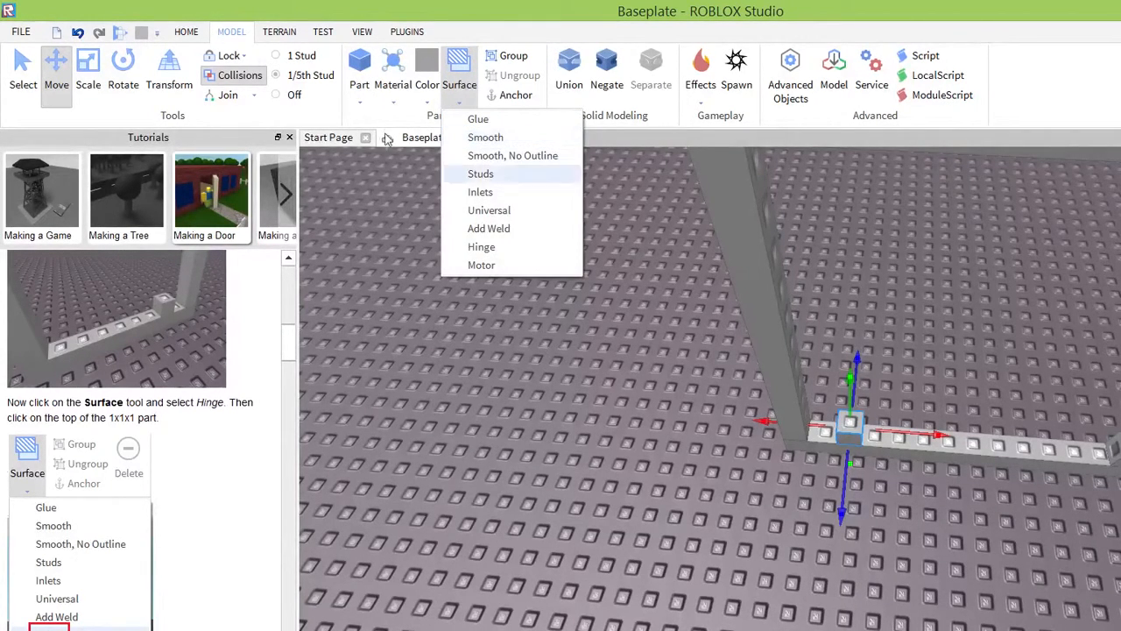
click(481, 246)
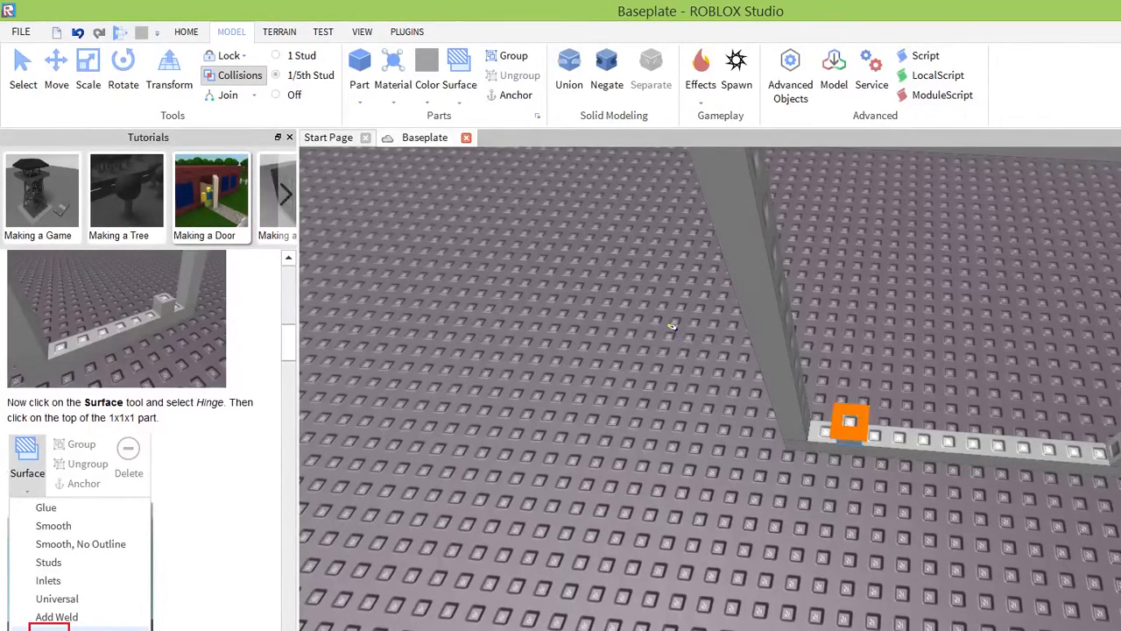
key(ctrl+2)
Read the tutorial's top hinge instructions, insert another part and place it on the baseplate in front of the frame.
right_drag(733, 440, 722, 426)
scroll(727, 447, down, 3)
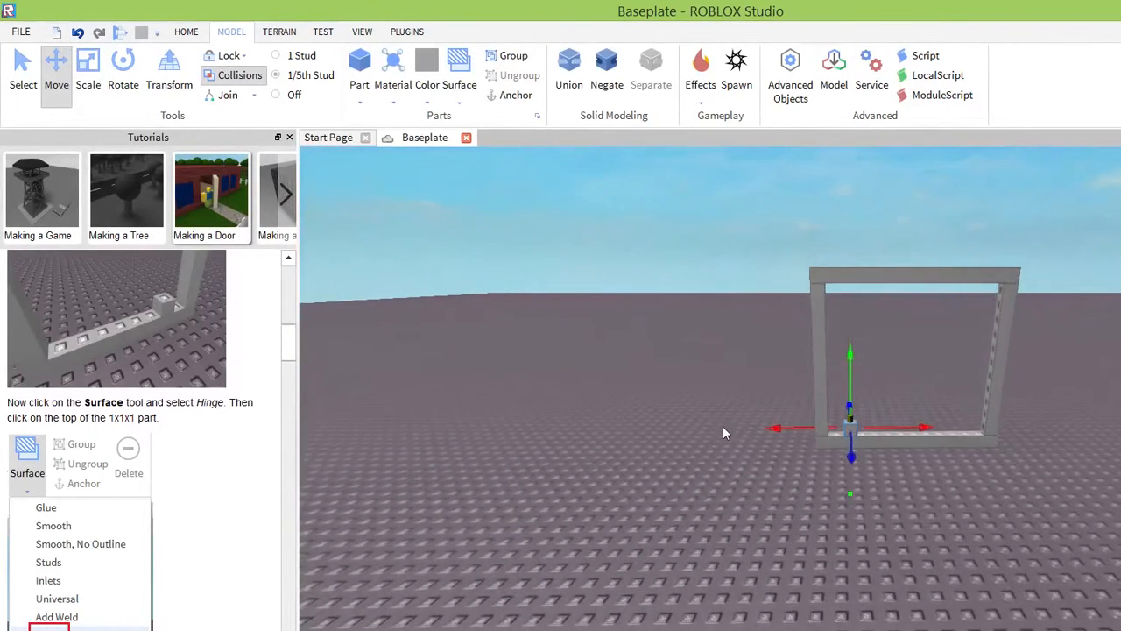
scroll(169, 438, down, 6)
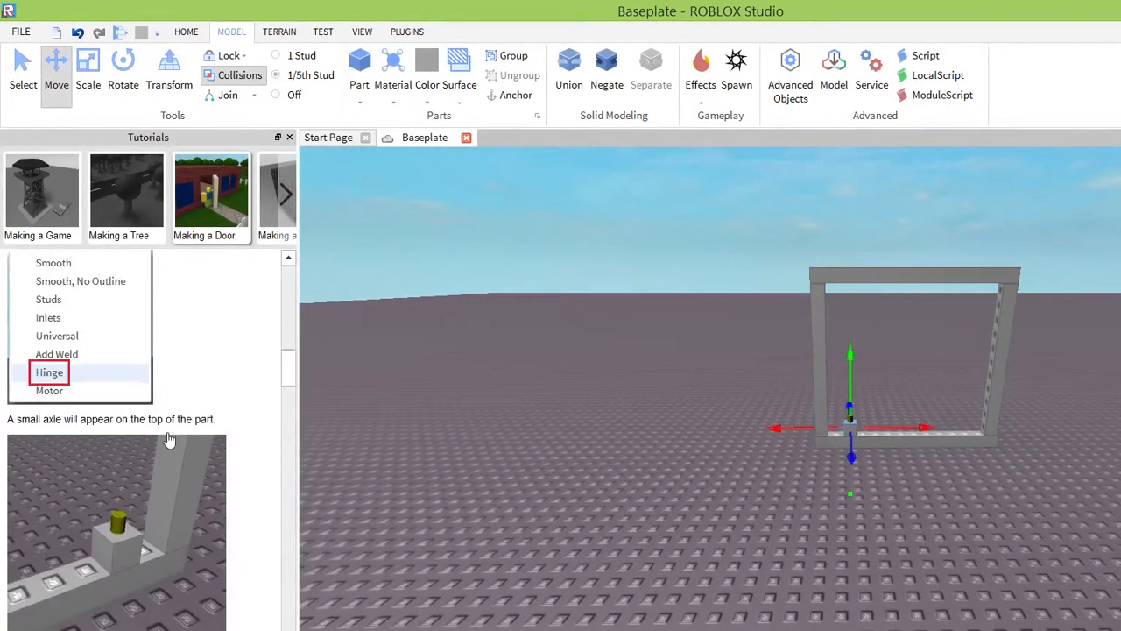
scroll(168, 441, down, 1)
scroll(169, 439, down, 1)
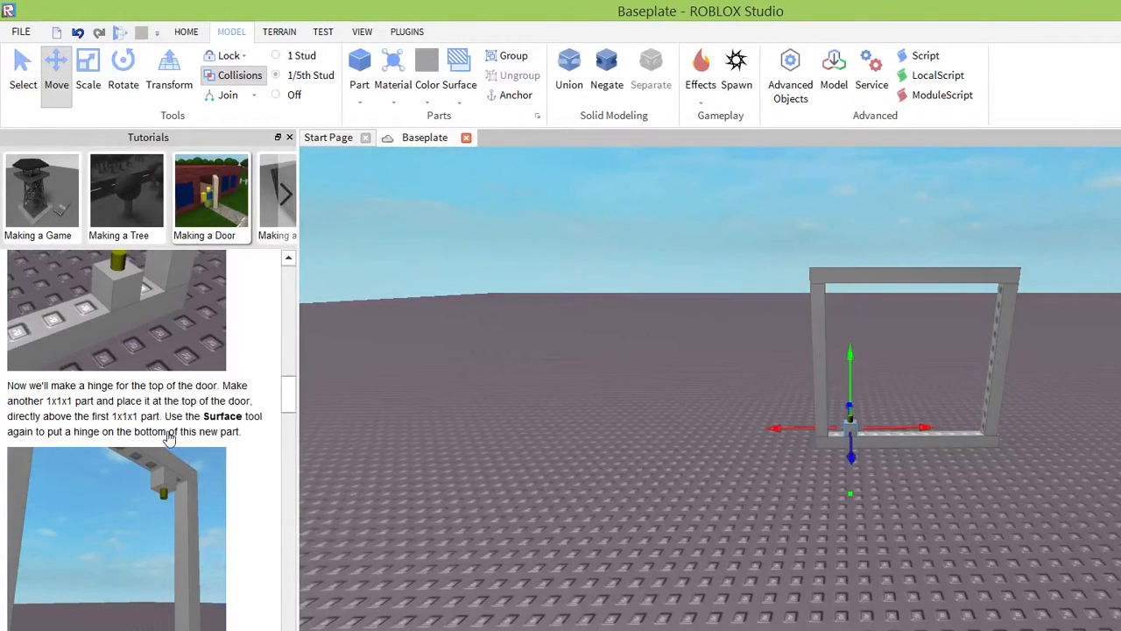
click(361, 102)
click(386, 119)
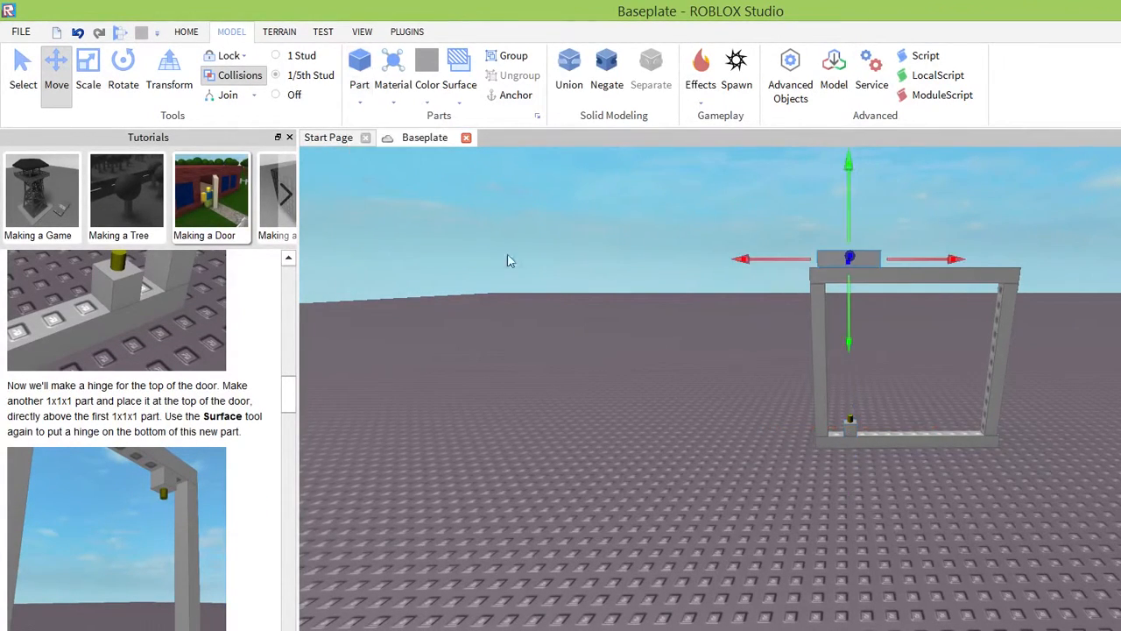
drag(827, 256, 624, 510)
drag(497, 409, 497, 435)
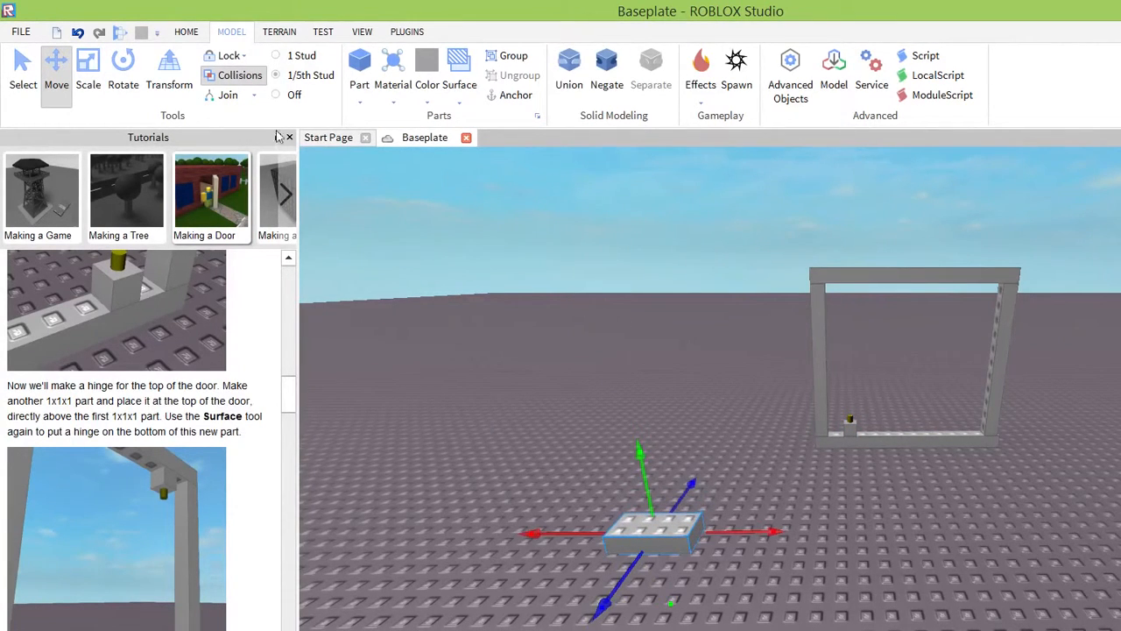
click(186, 31)
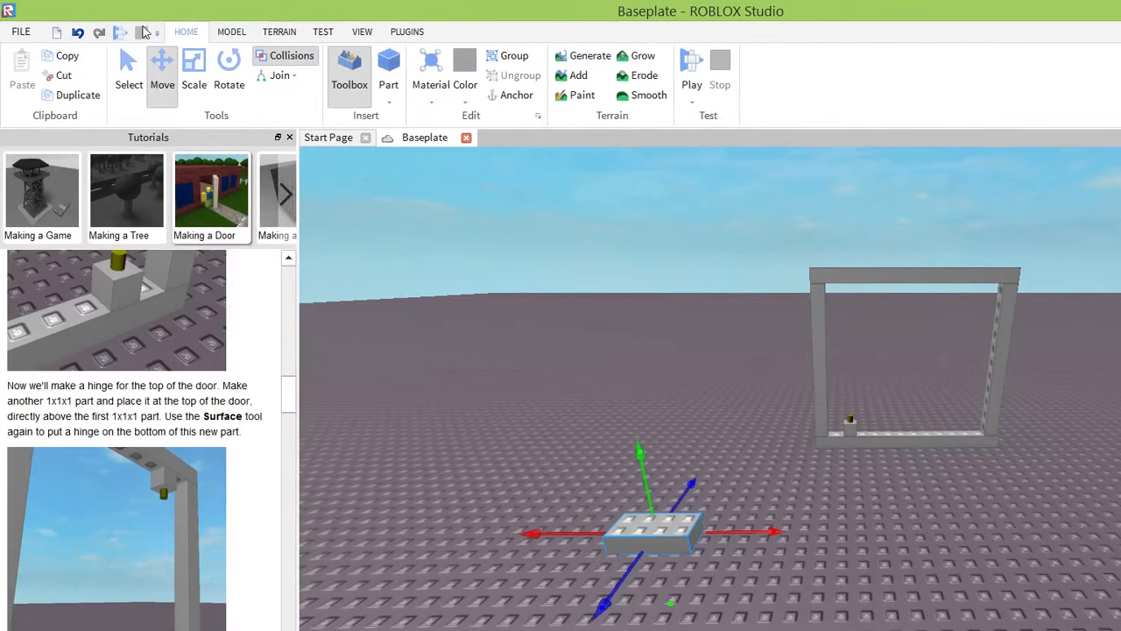
click(231, 32)
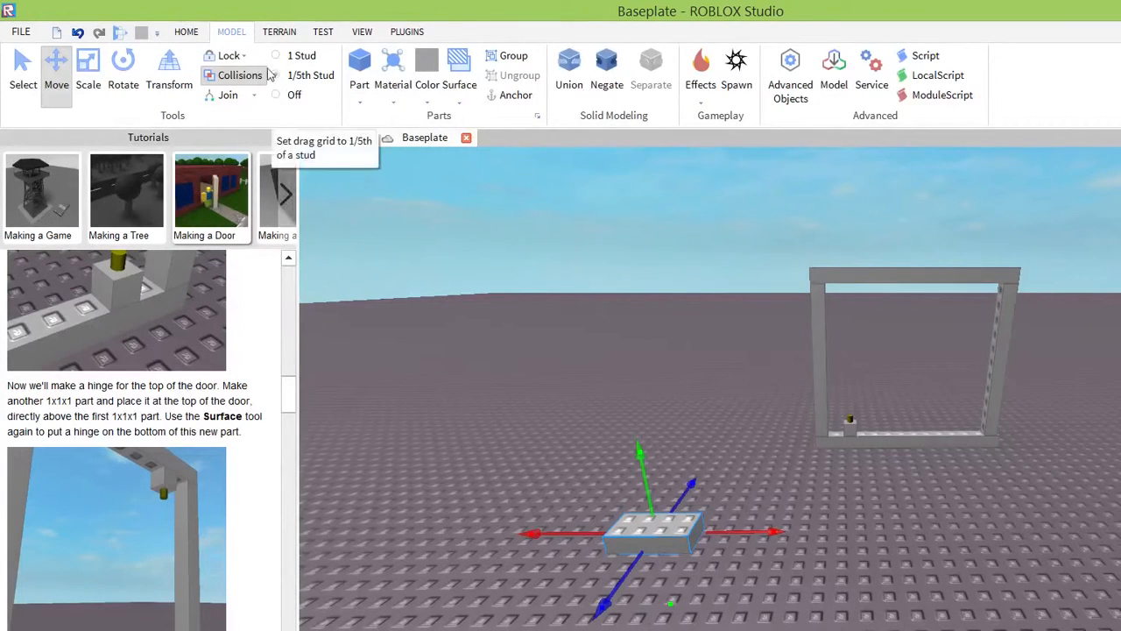
click(360, 101)
click(360, 101)
click(186, 32)
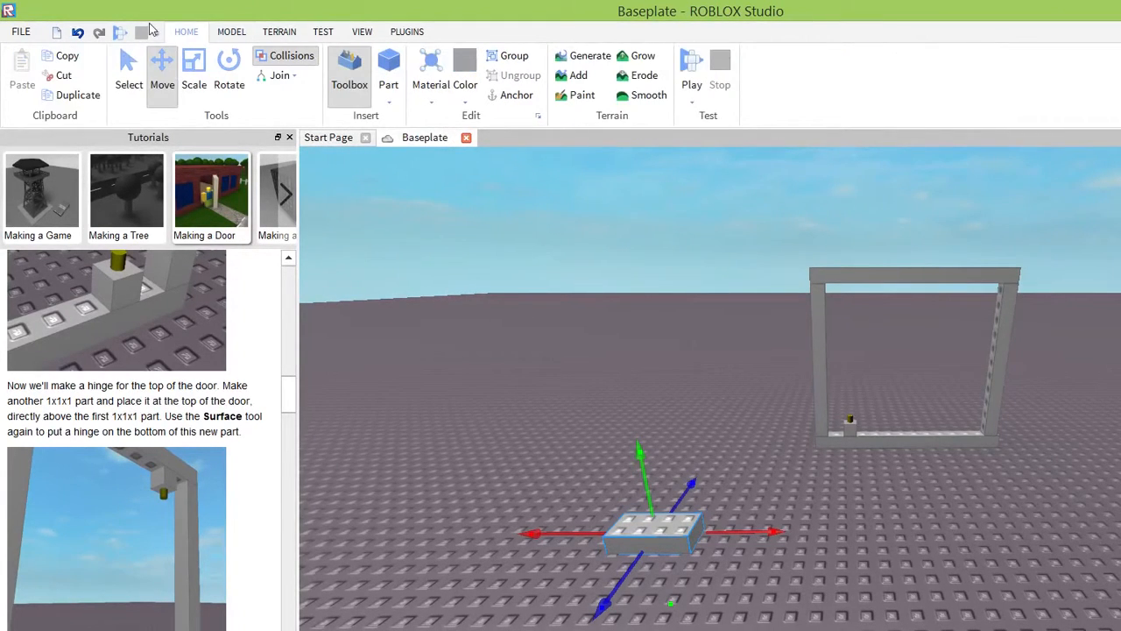
click(231, 31)
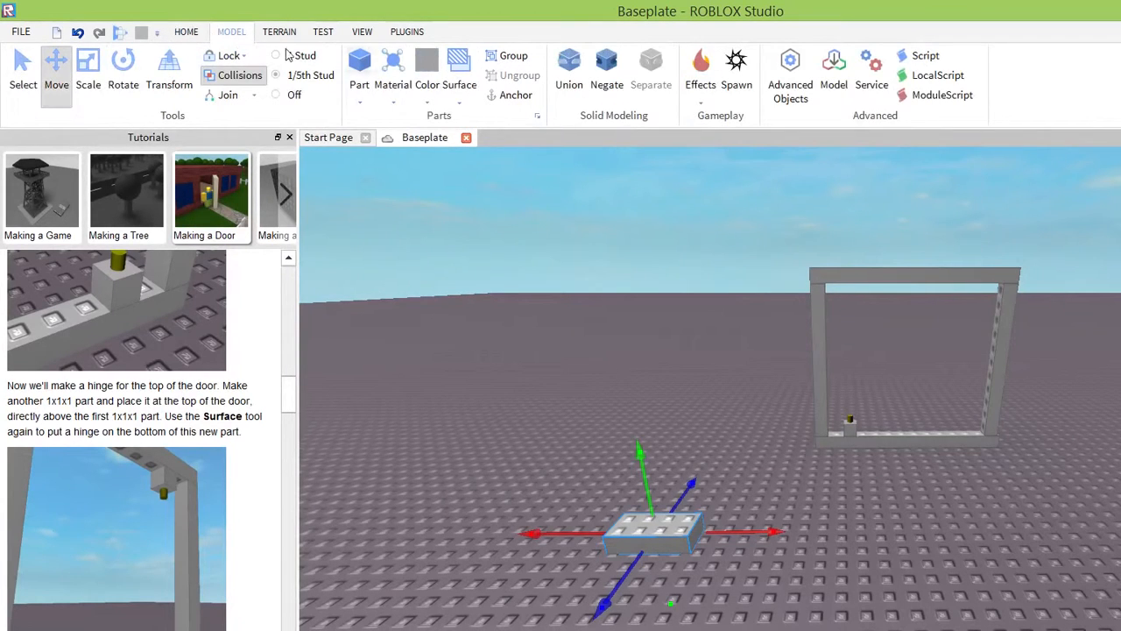
Scale the new part on the baseplate down to 1x1x1.
click(186, 31)
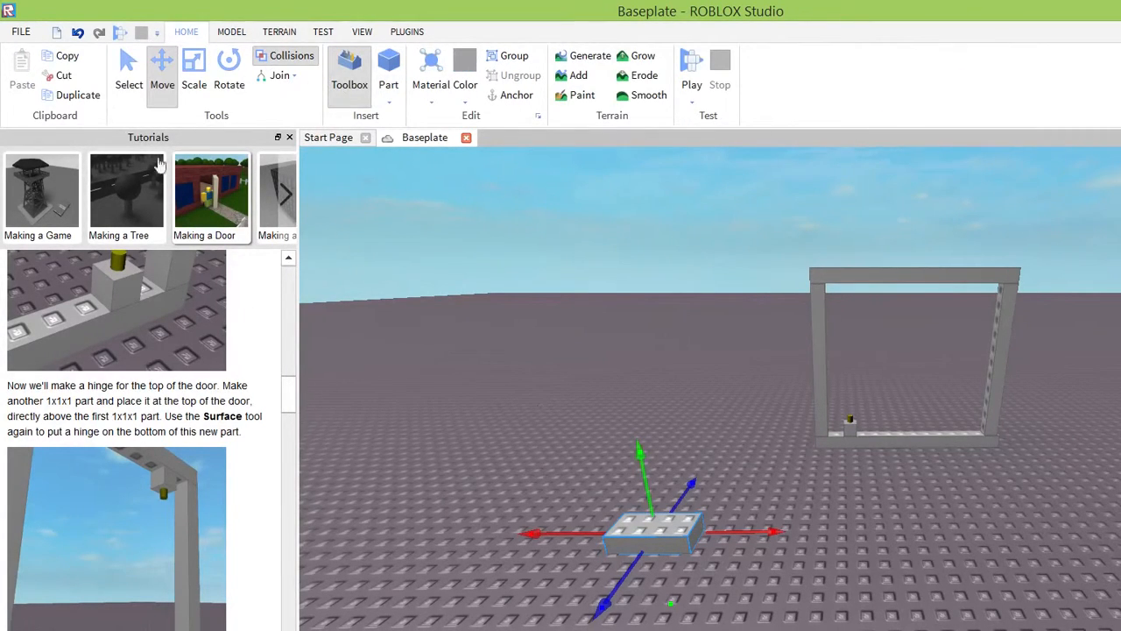
click(193, 77)
drag(735, 531, 676, 532)
drag(590, 575, 605, 558)
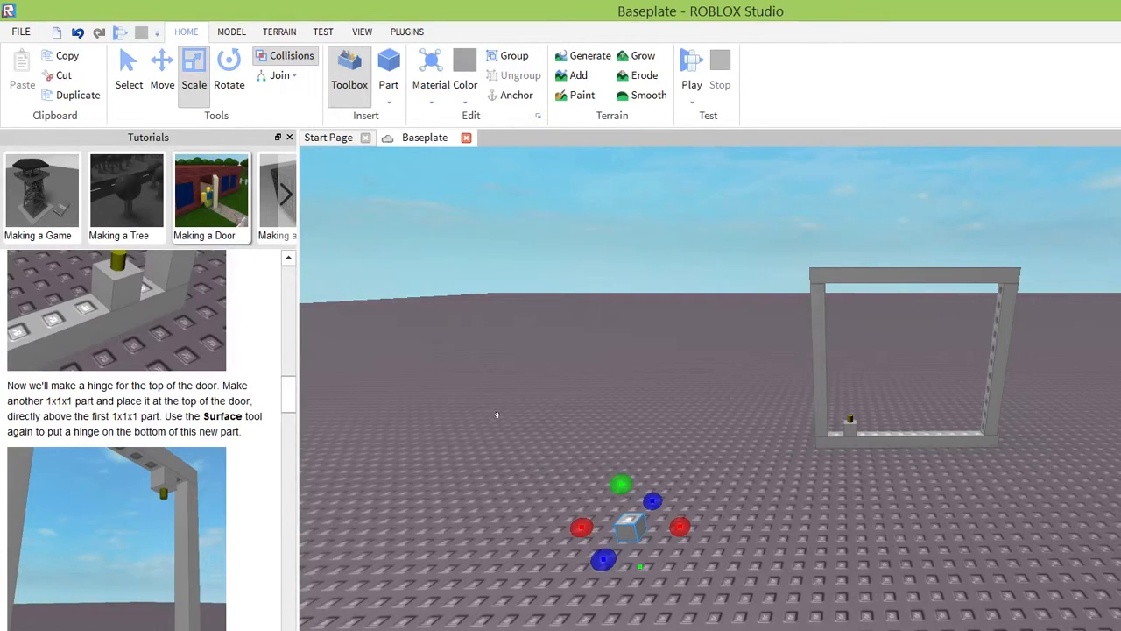
Move the new 1x1x1 part onto the baseplate directly in front of the frame's bottom hinge part.
click(164, 77)
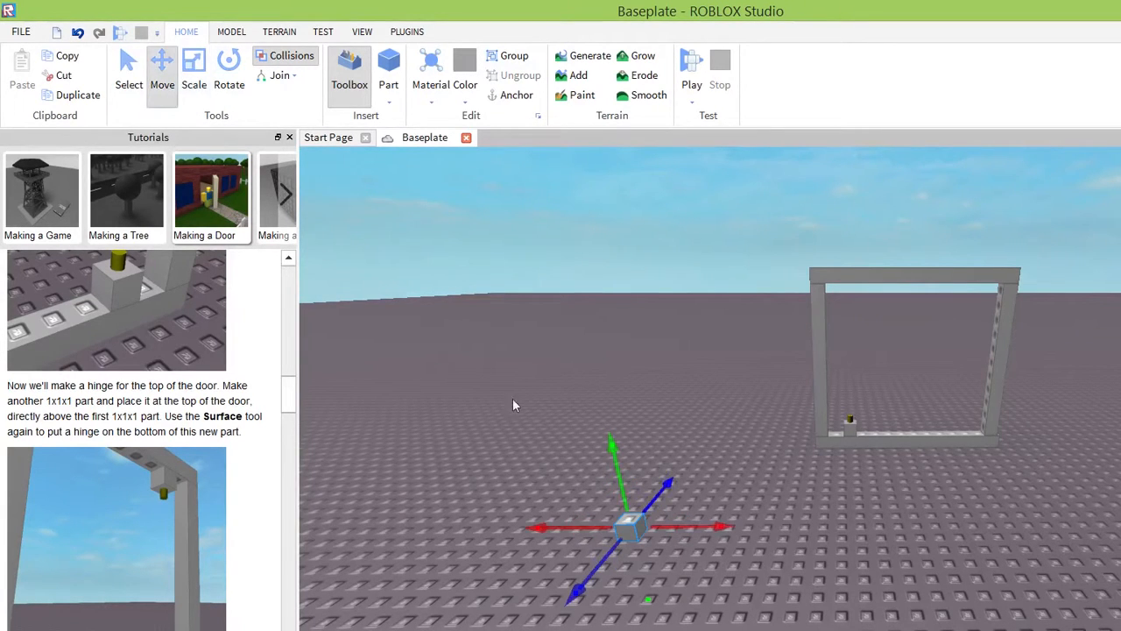
drag(629, 526, 854, 305)
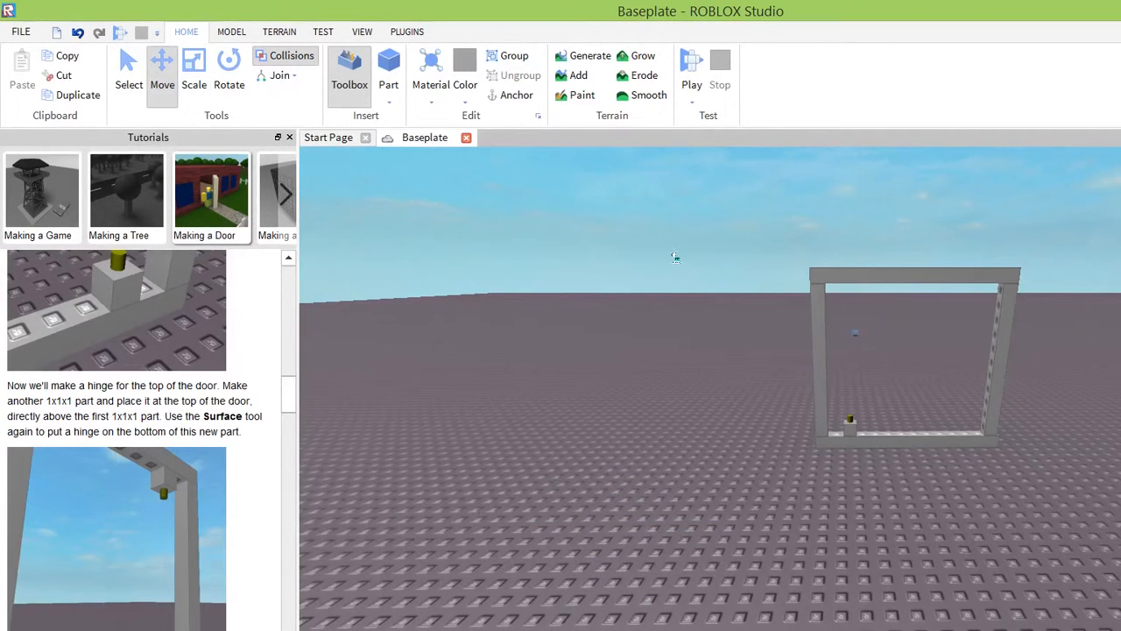
drag(584, 265, 673, 361)
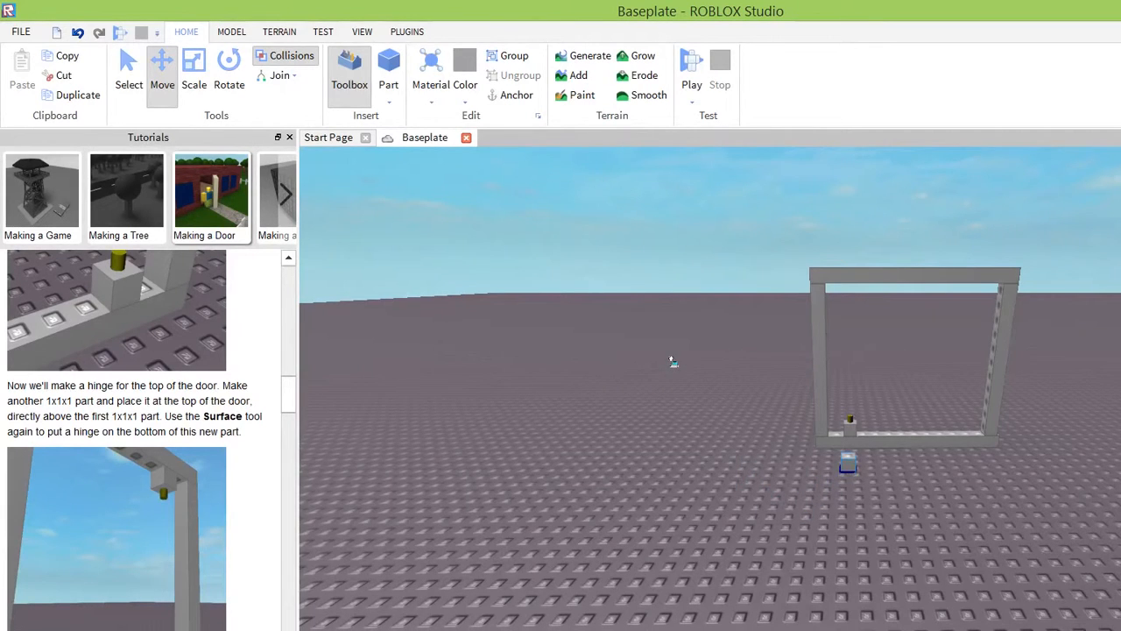
scroll(791, 409, down, 3)
scroll(791, 414, up, 3)
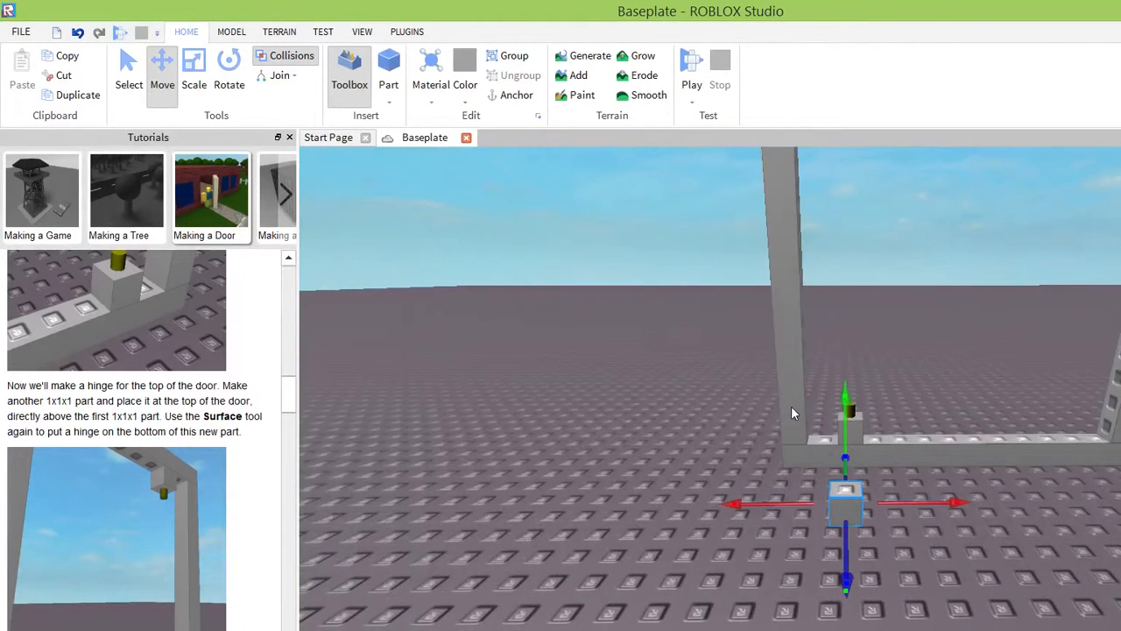
Raise the 1x1x1 part to the height just below the frame's top bar.
drag(663, 313, 669, 122)
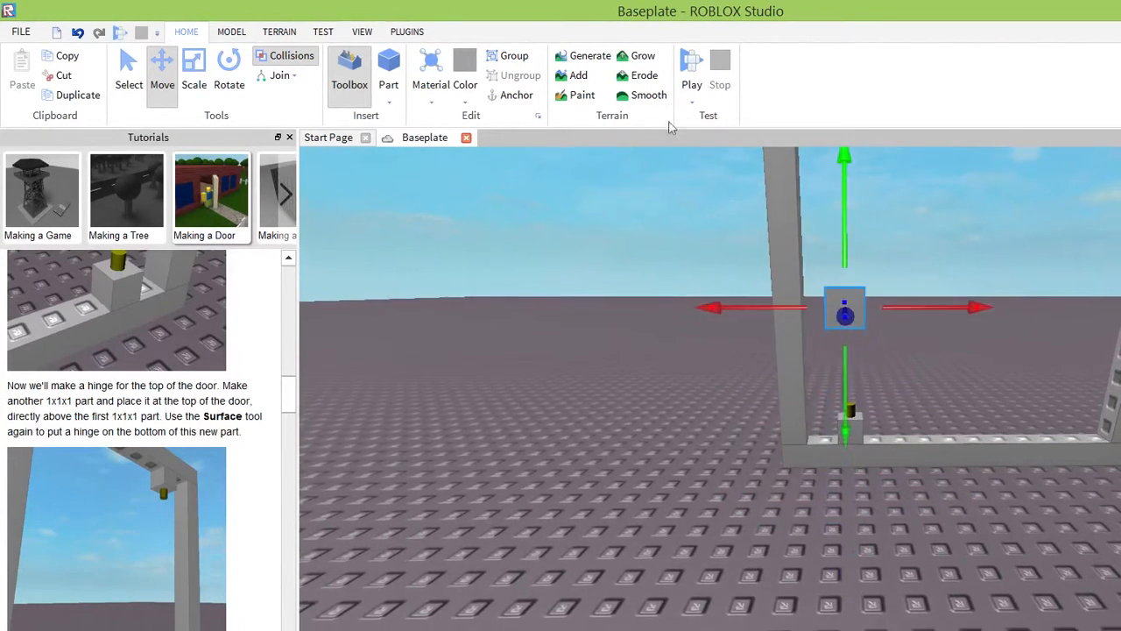
scroll(745, 226, down, 3)
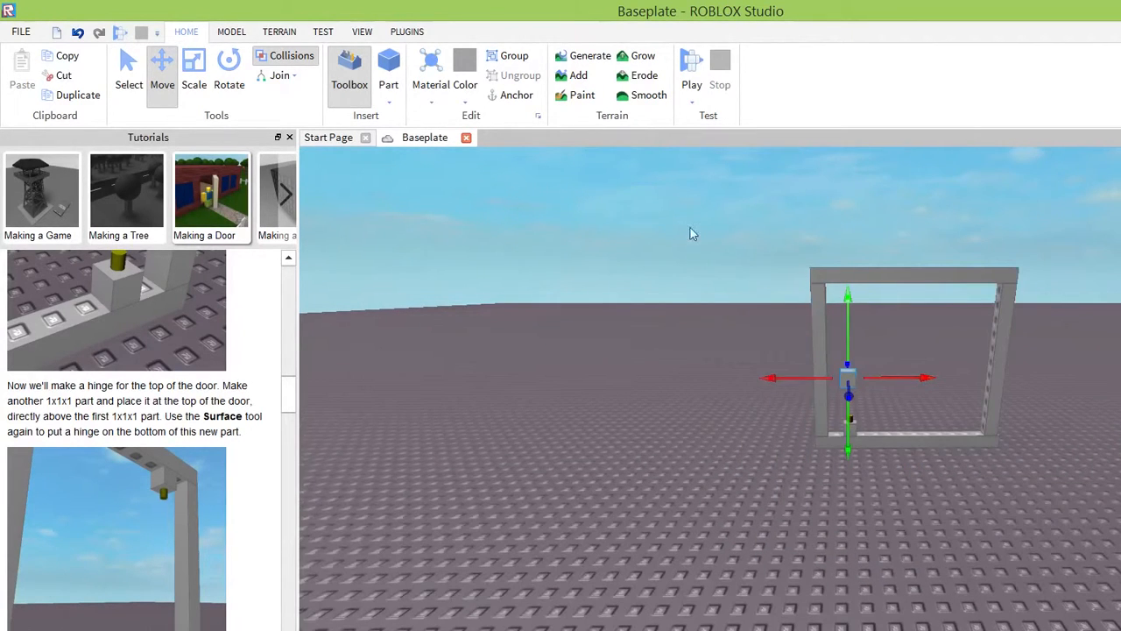
drag(663, 228, 668, 159)
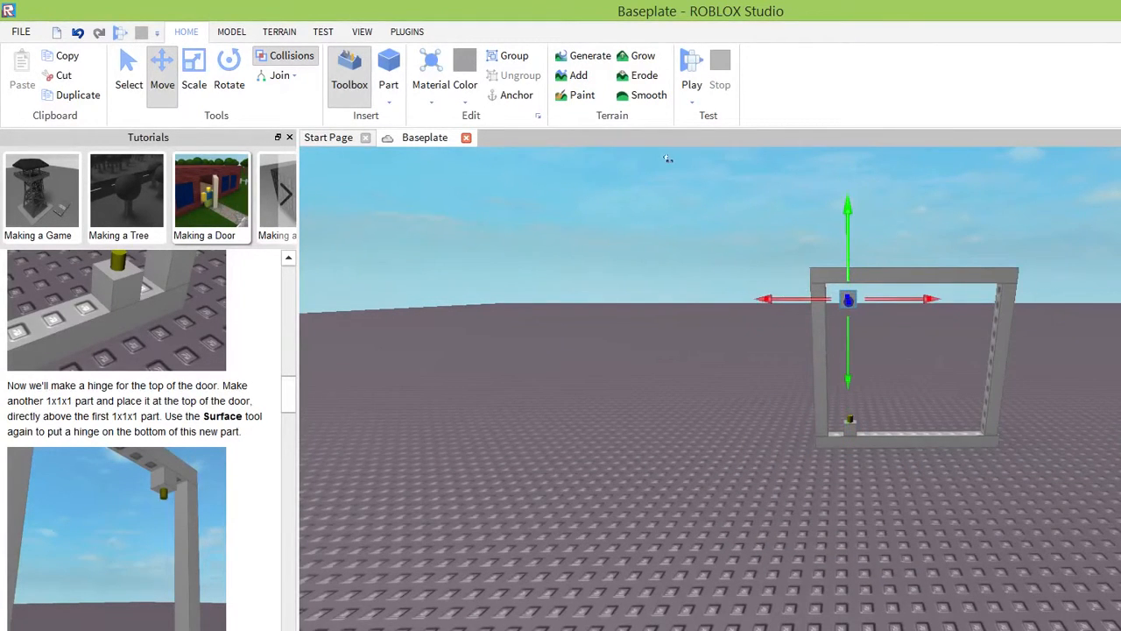
Shift the raised 1x1x1 part back into the frame, under the top bar and directly above the bottom hinge part.
right_drag(544, 300, 540, 301)
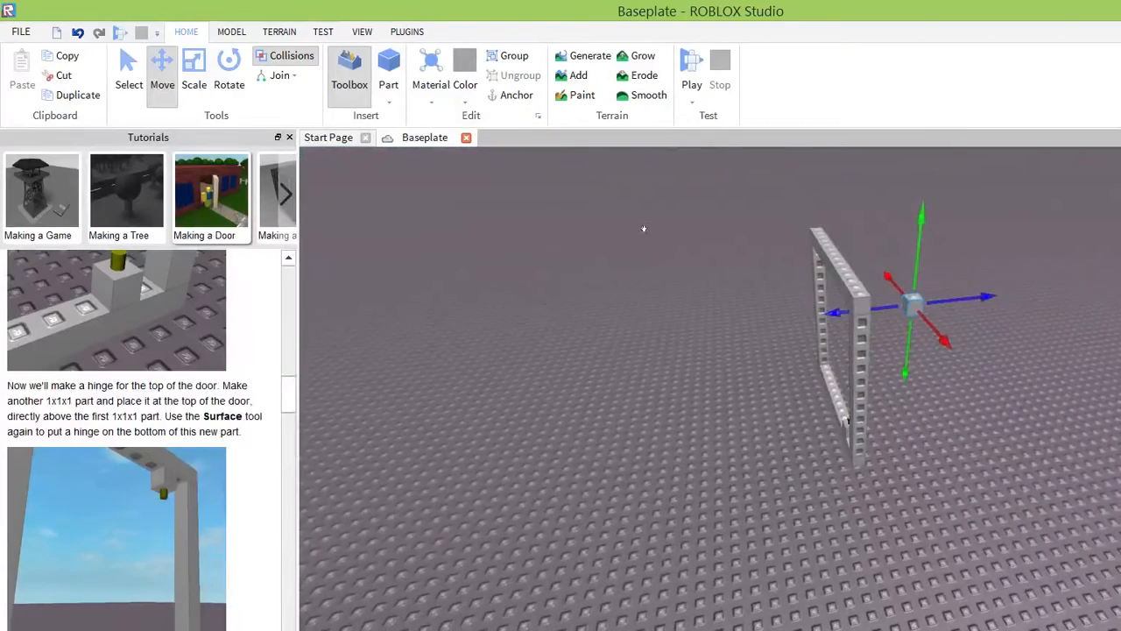
drag(649, 242, 600, 242)
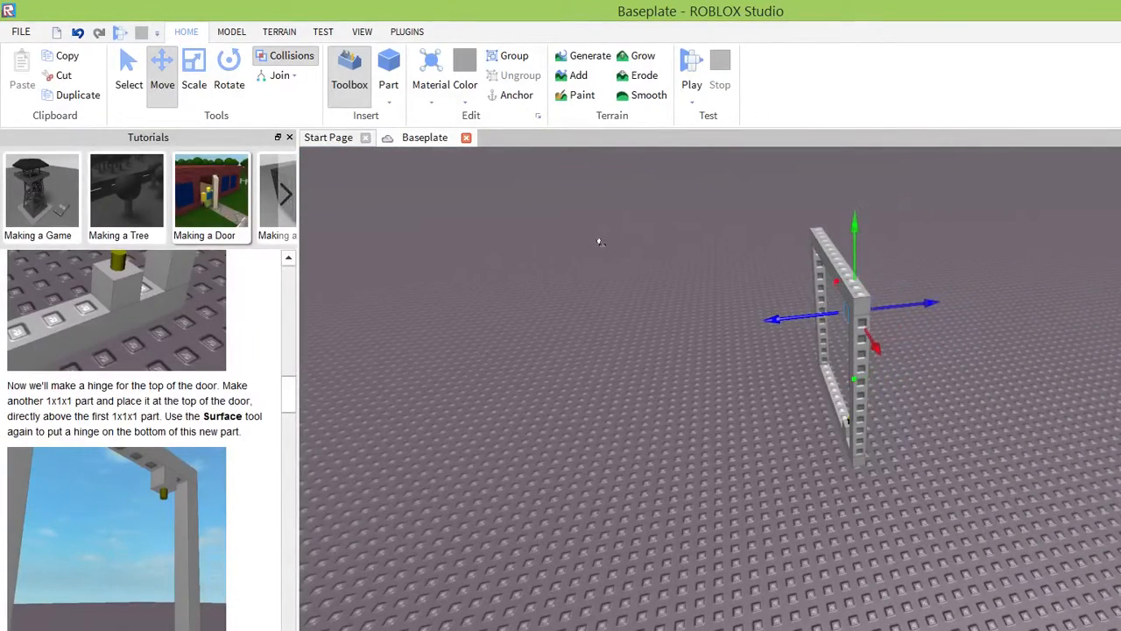
right_drag(759, 289, 774, 295)
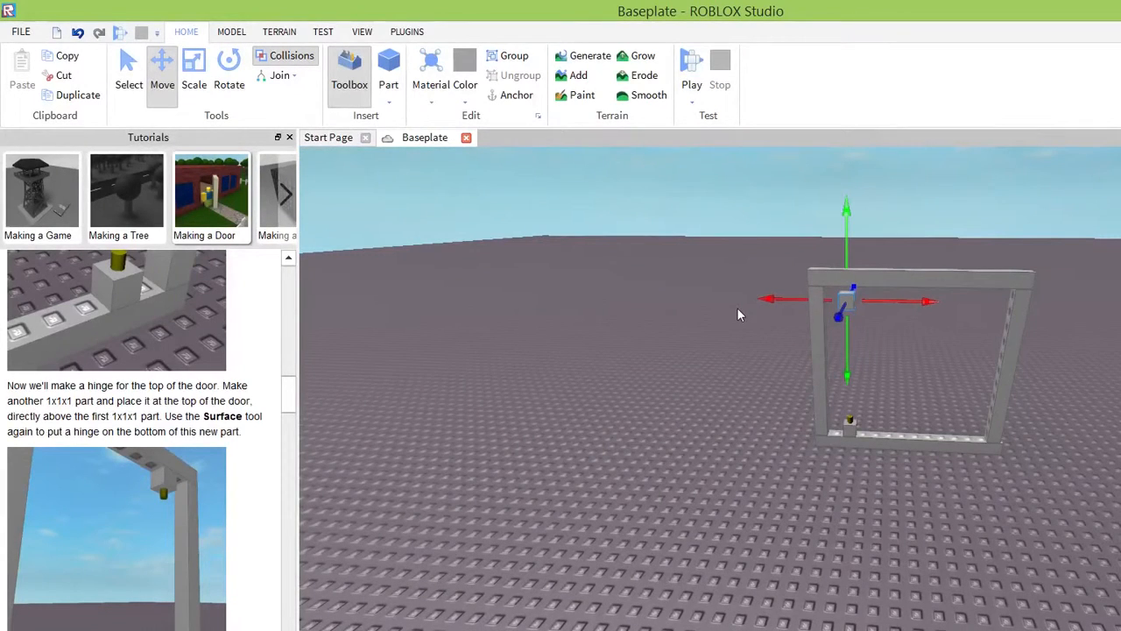
key(f)
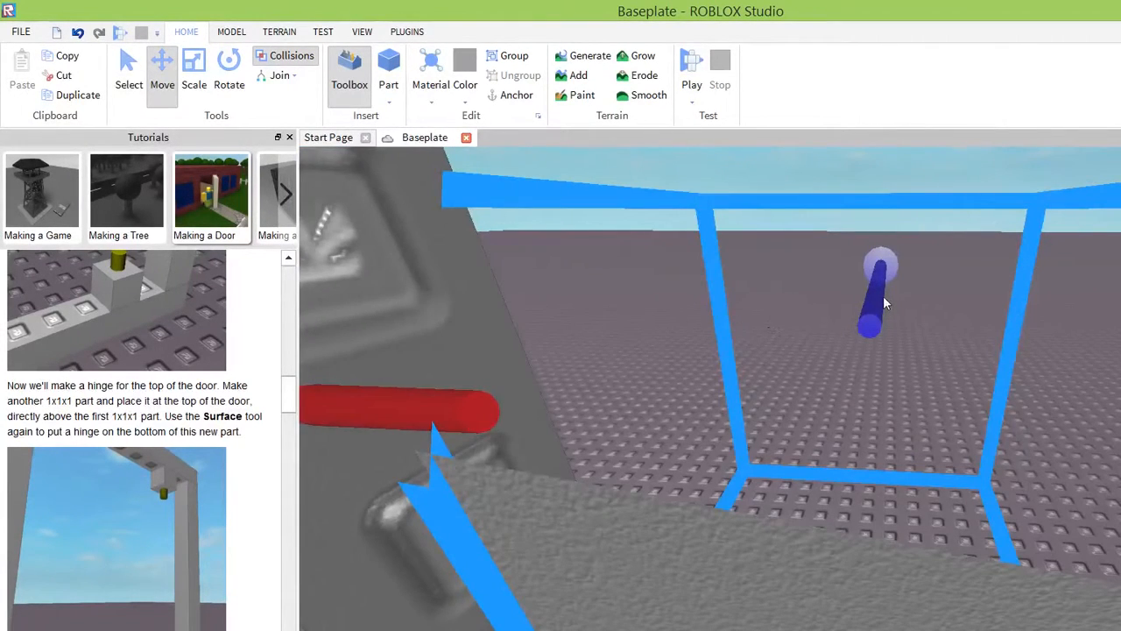
right_drag(883, 296, 883, 296)
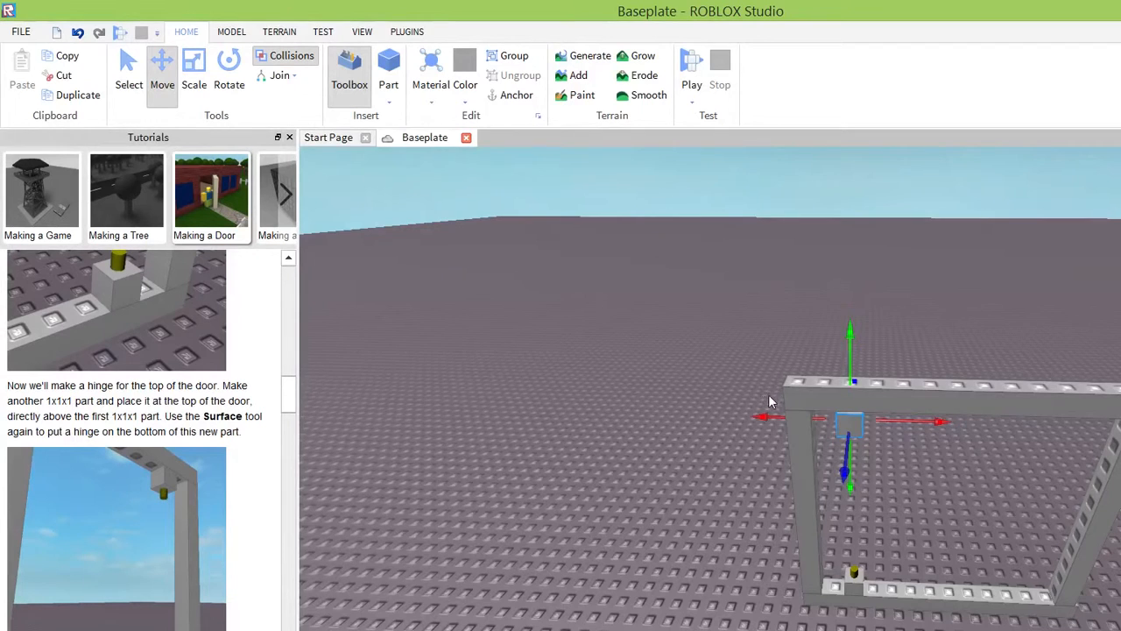
right_drag(770, 400, 769, 401)
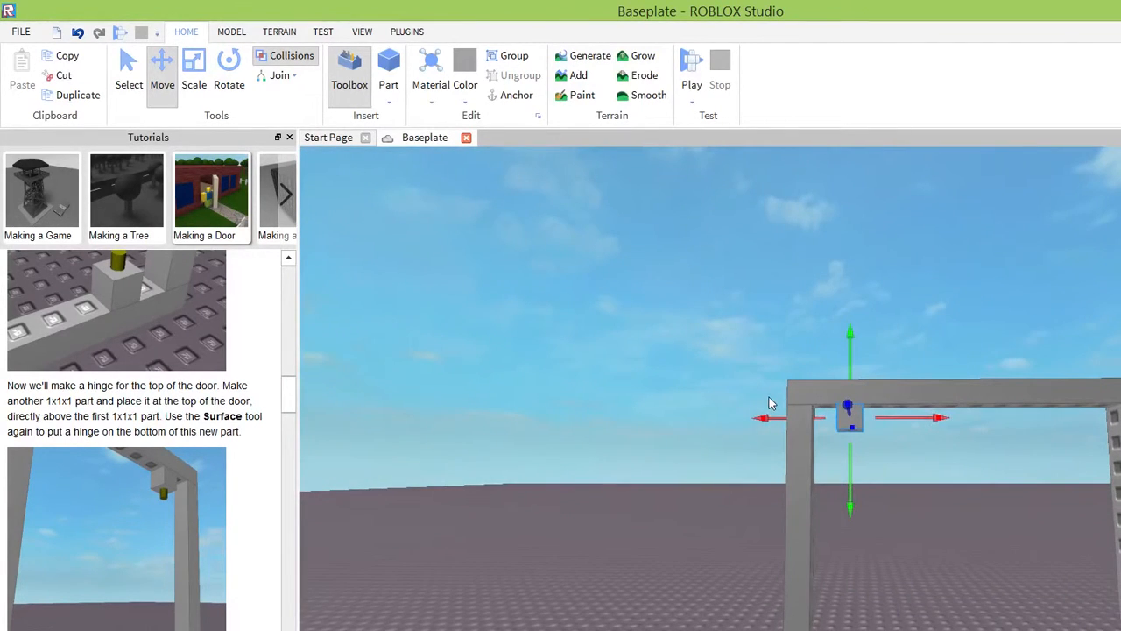
Apply a Hinge surface to the underside of the upper 1x1x1 part.
click(229, 34)
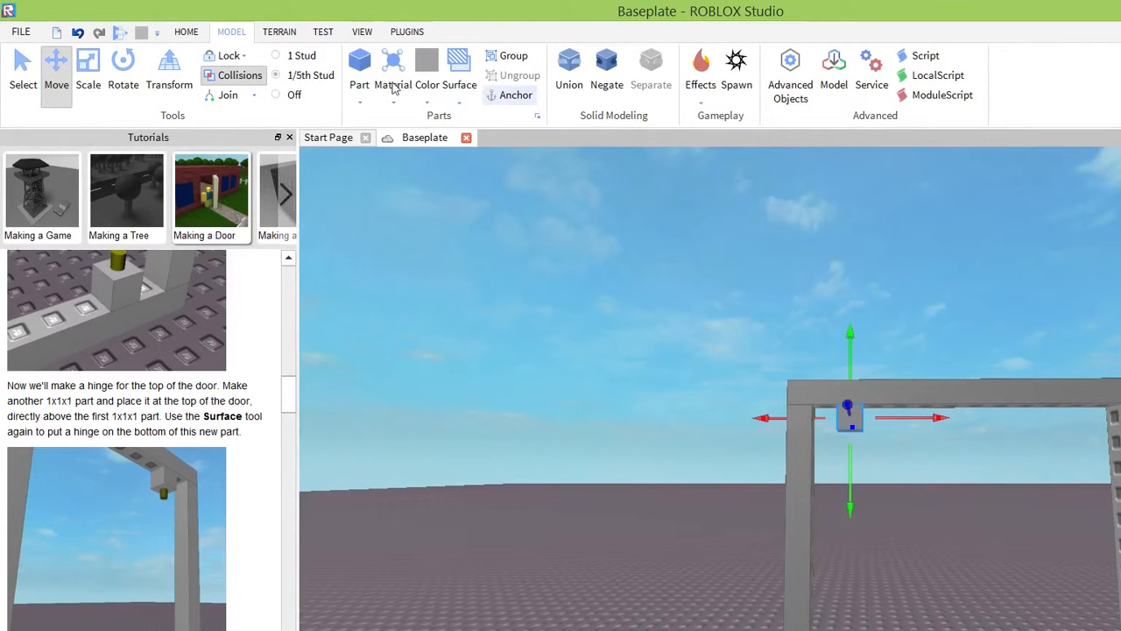
click(459, 79)
click(473, 245)
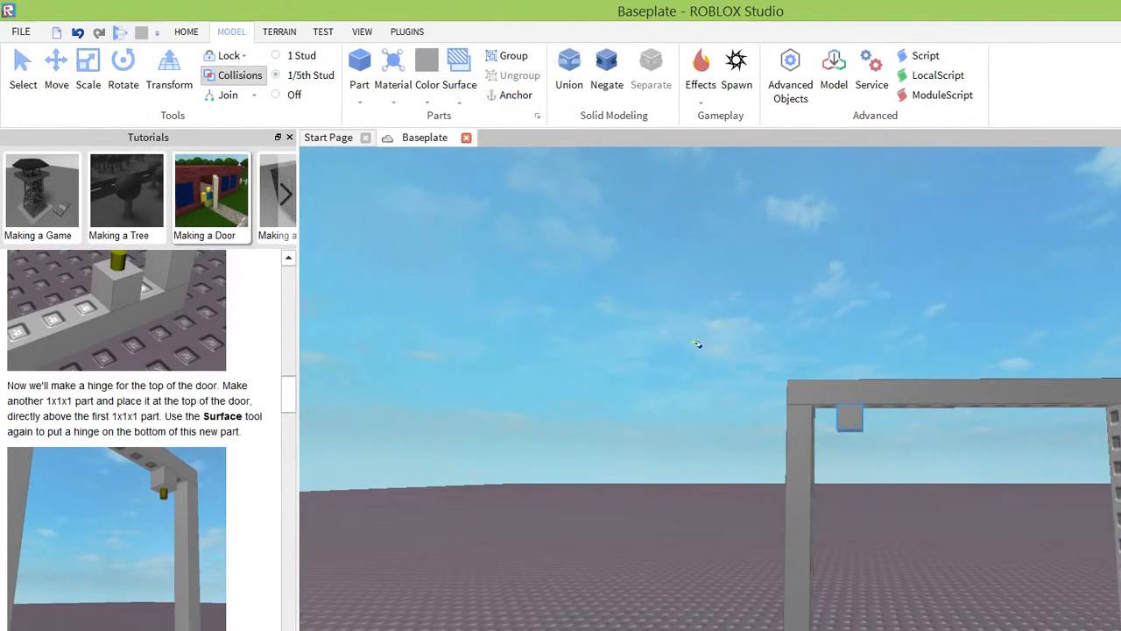
click(850, 427)
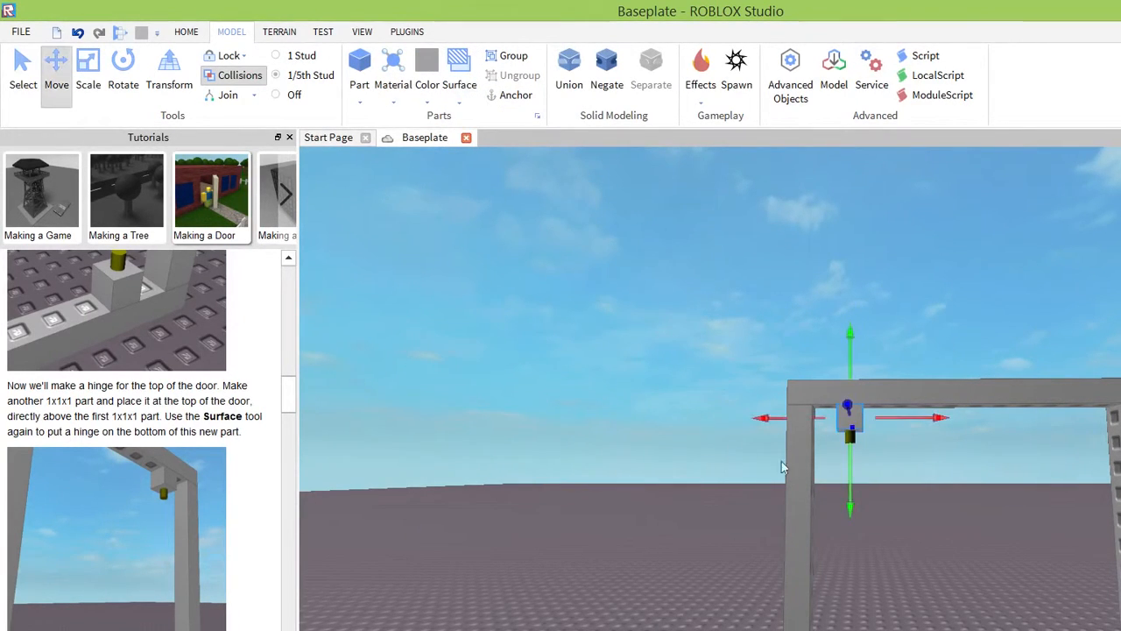
right_drag(753, 233, 753, 225)
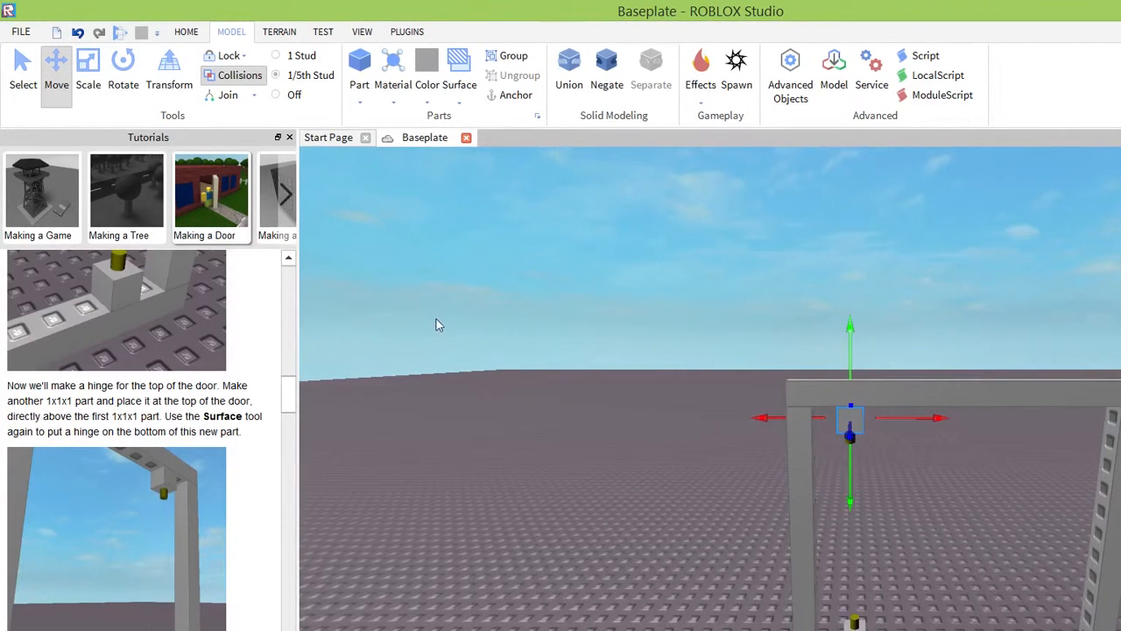
Check the two hinges in the frame and read the tutorial's instructions for making the door itself.
right_drag(438, 339, 429, 365)
key(d)
key(d)
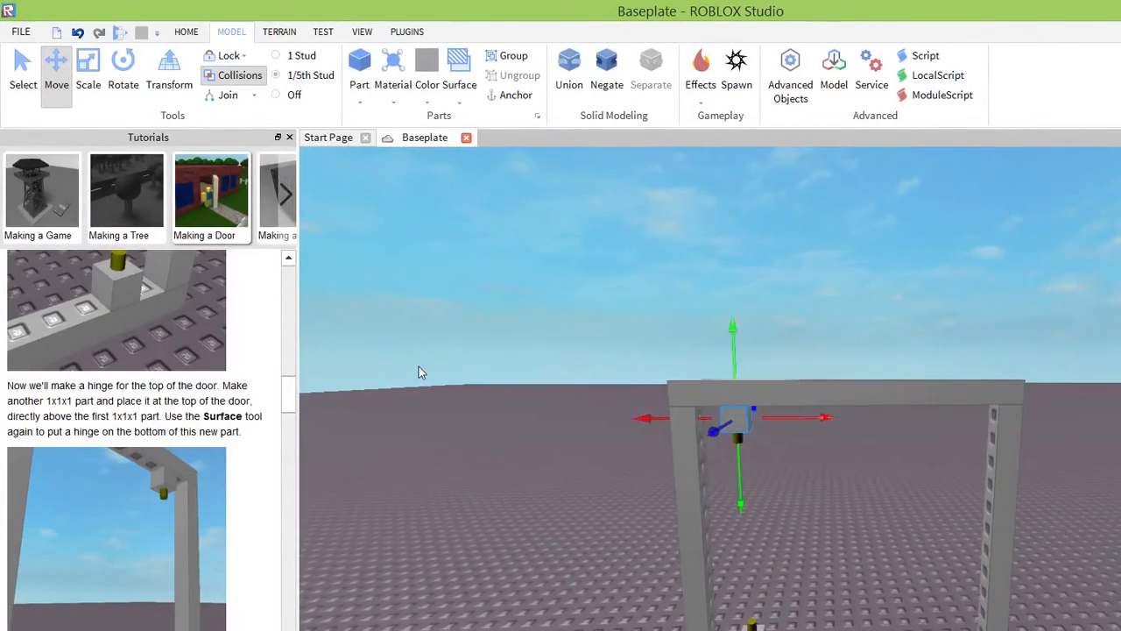
scroll(167, 362, down, 4)
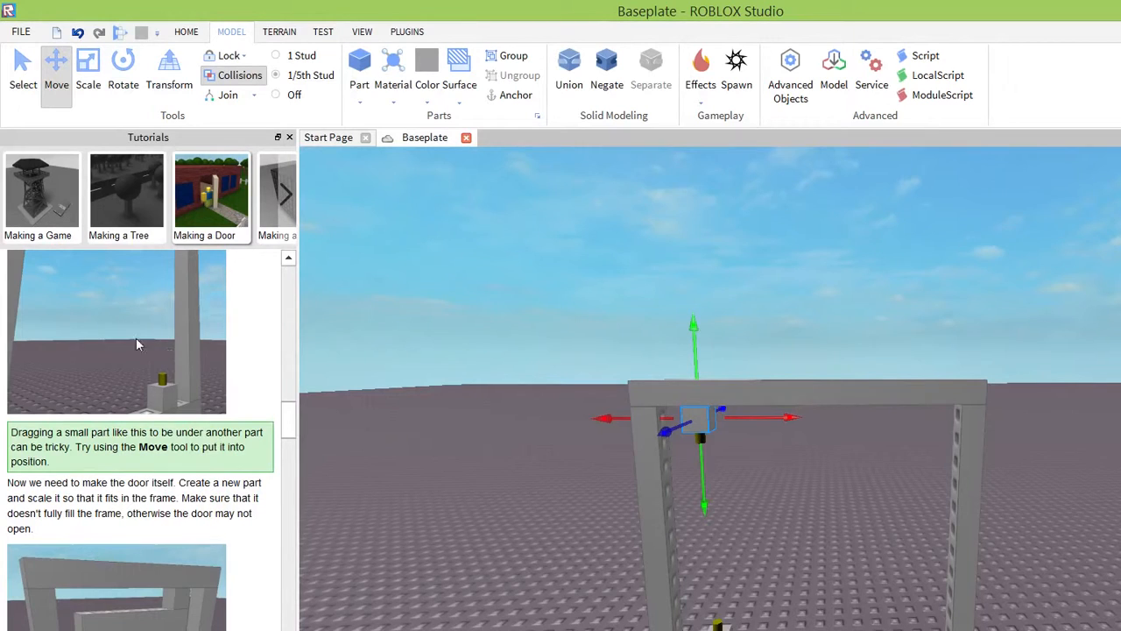
scroll(136, 340, down, 1)
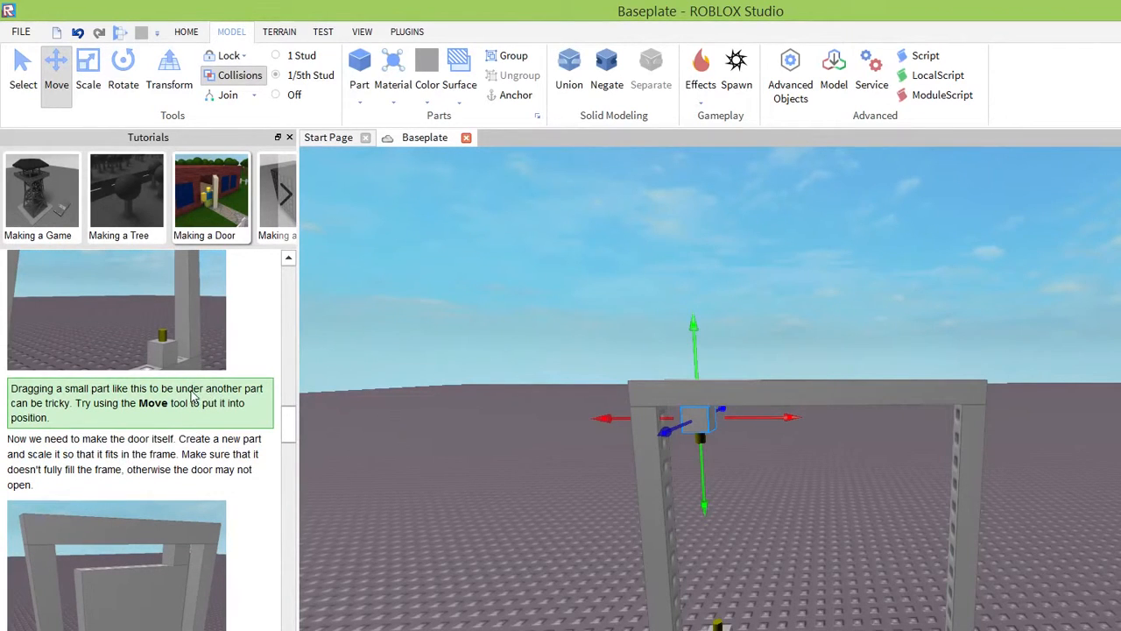
scroll(193, 394, down, 2)
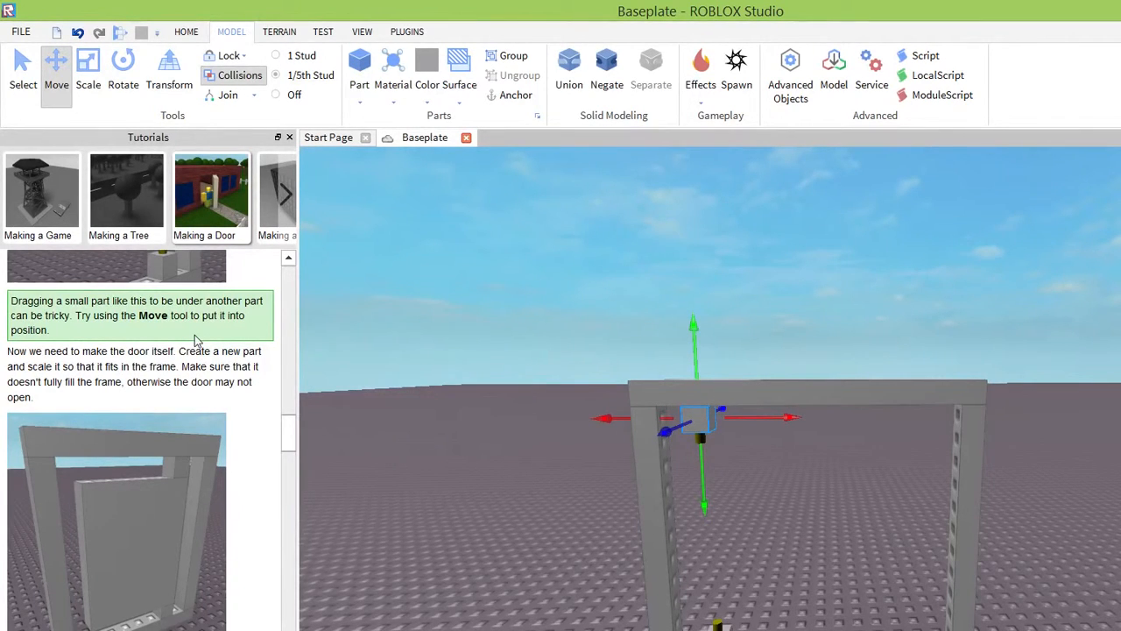
scroll(196, 339, down, 1)
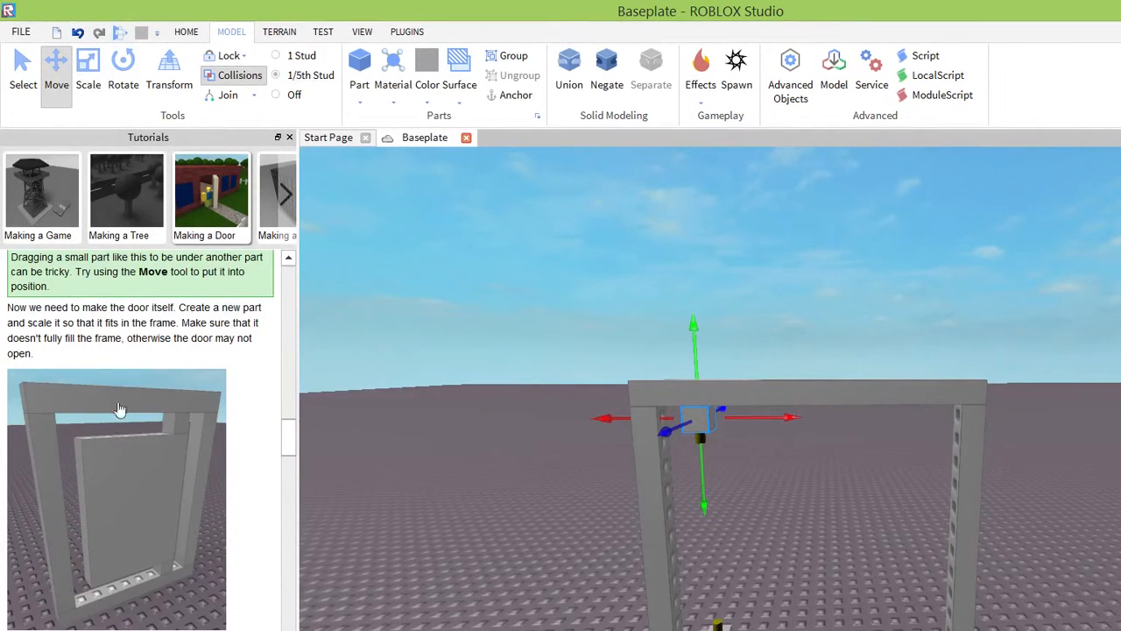
scroll(137, 326, down, 1)
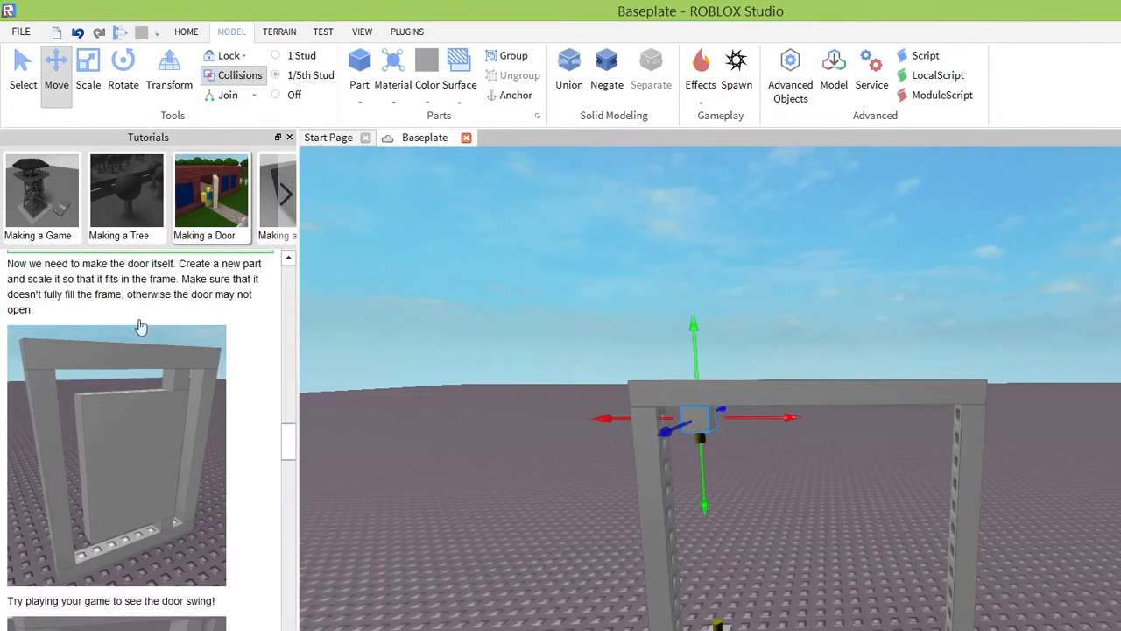
Insert a block part for the door and place it on the baseplate in front of the frame.
click(184, 33)
click(389, 101)
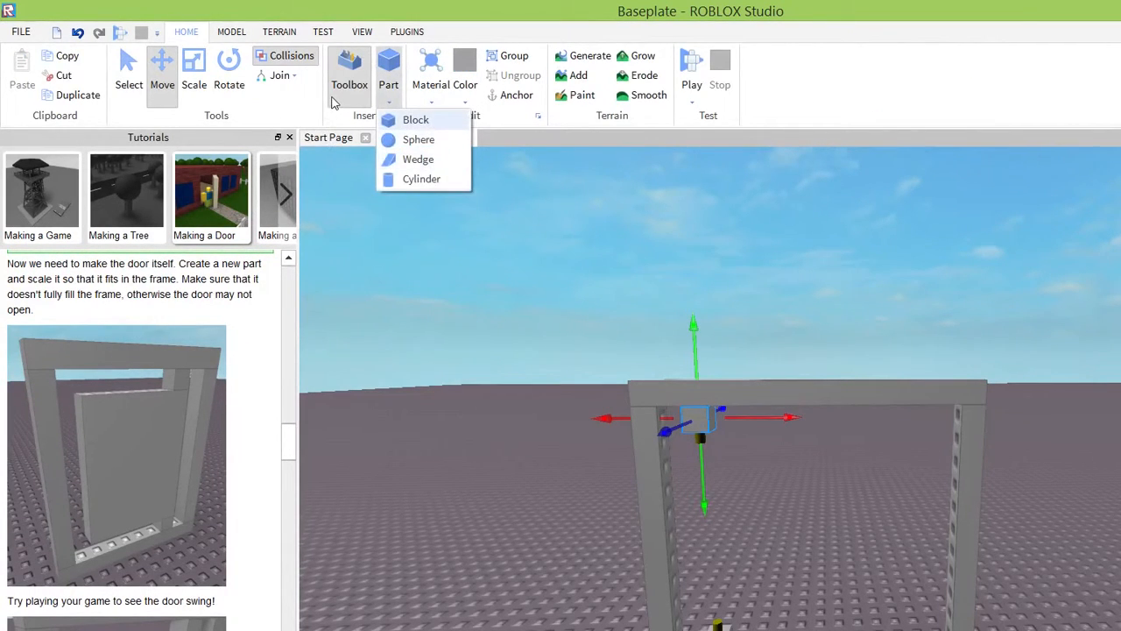
click(416, 120)
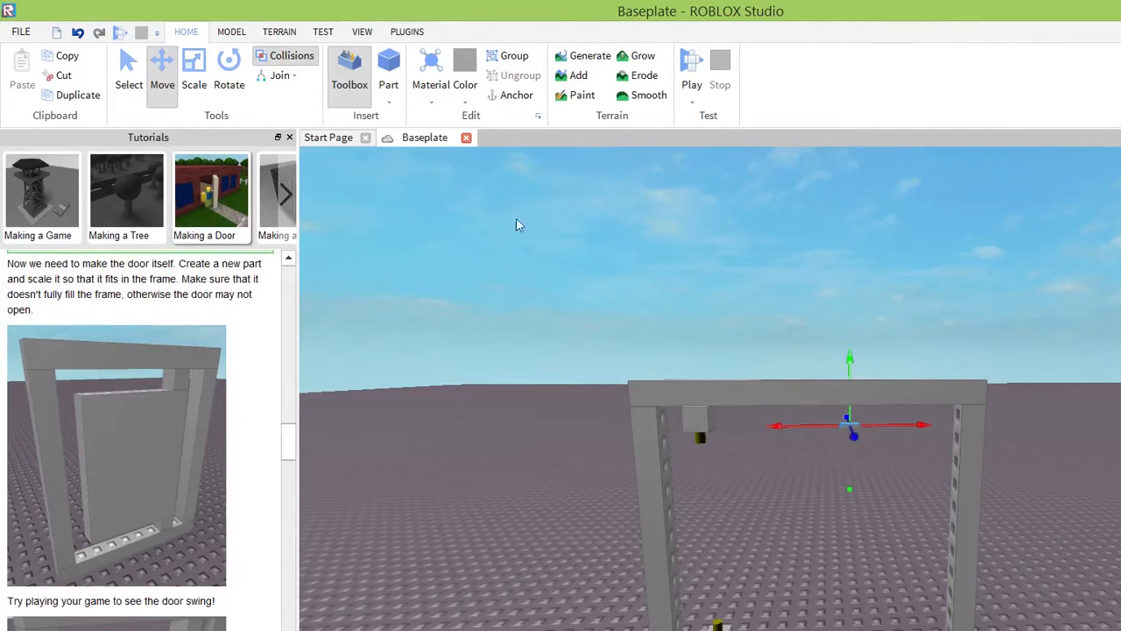
drag(671, 331, 644, 407)
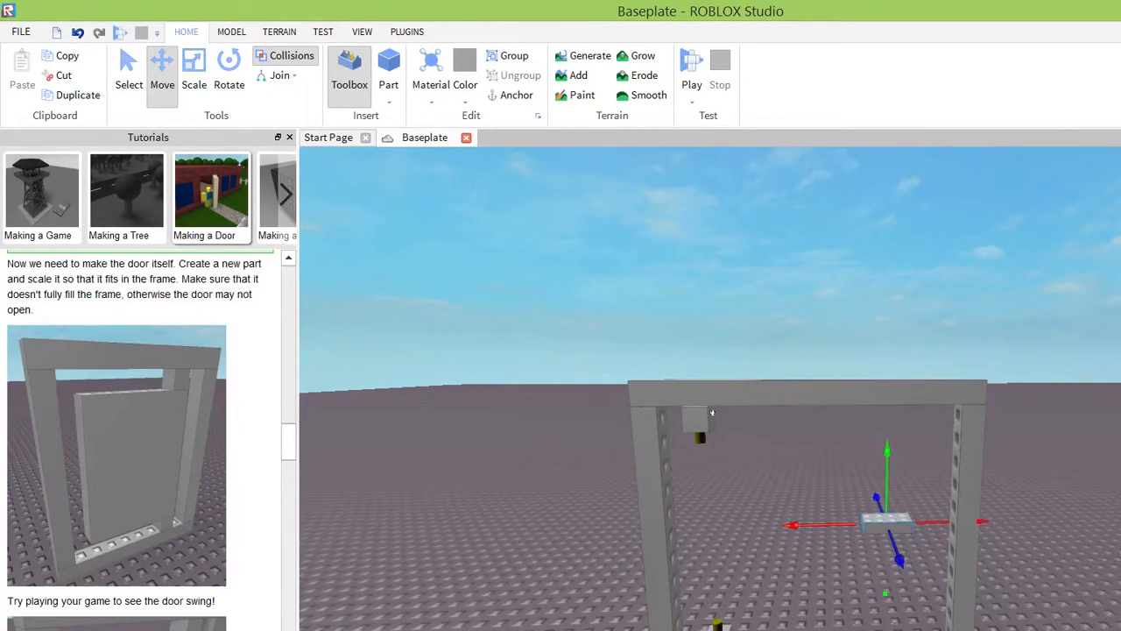
drag(712, 407, 836, 517)
right_drag(890, 301, 890, 291)
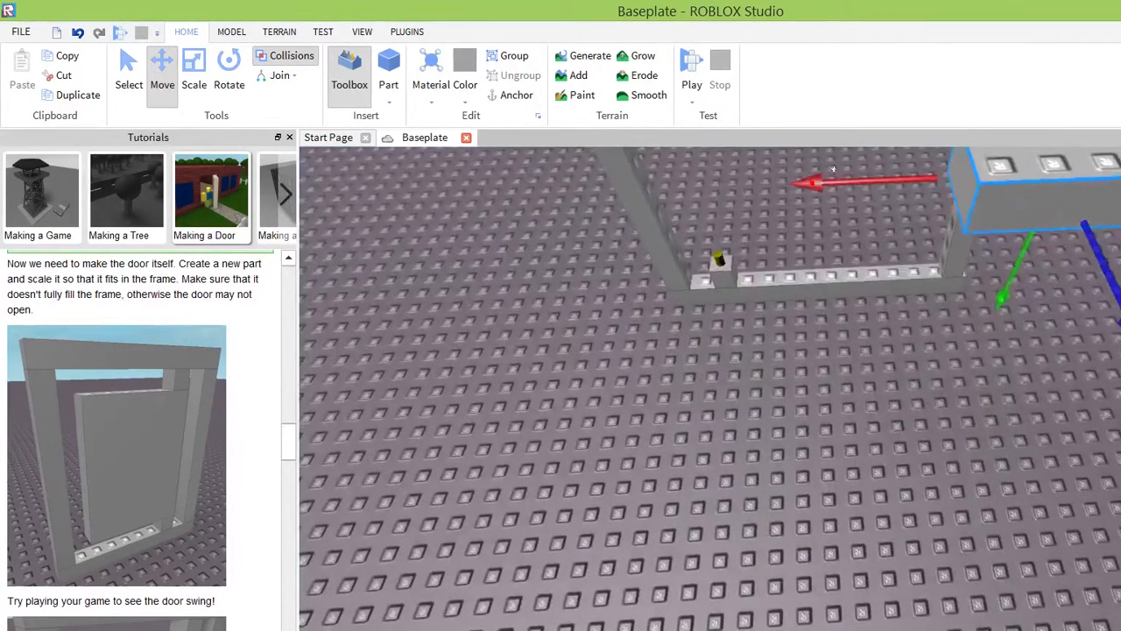
drag(1001, 299, 807, 368)
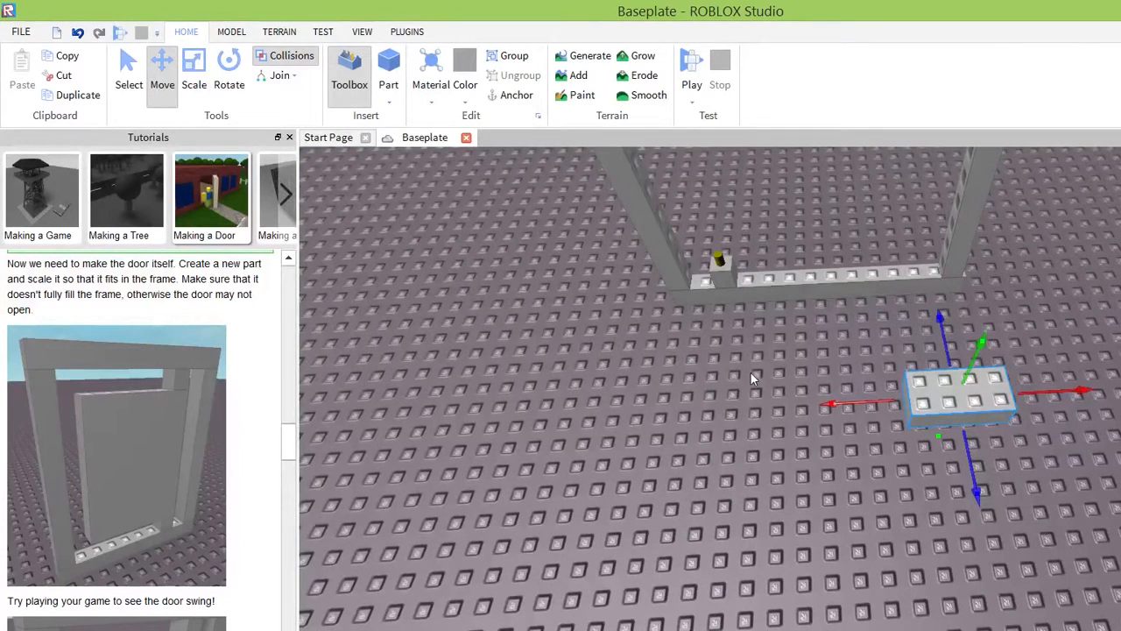
Scale the door part to one stud deep and nine studs long so it is narrower than the frame opening.
key(ctrl+3)
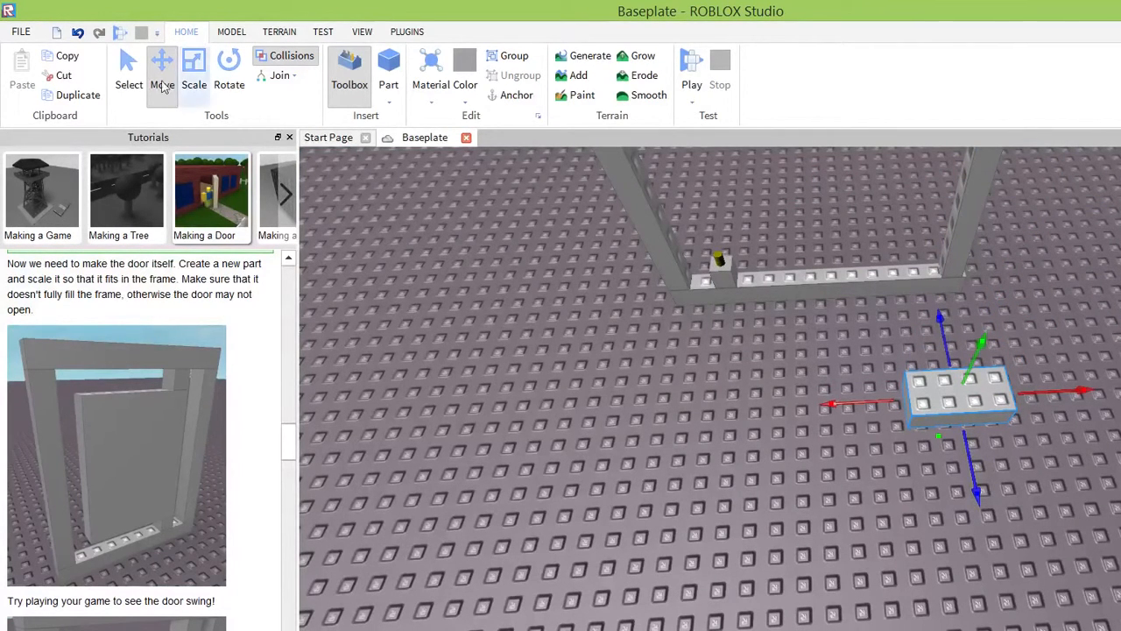
drag(970, 466, 965, 442)
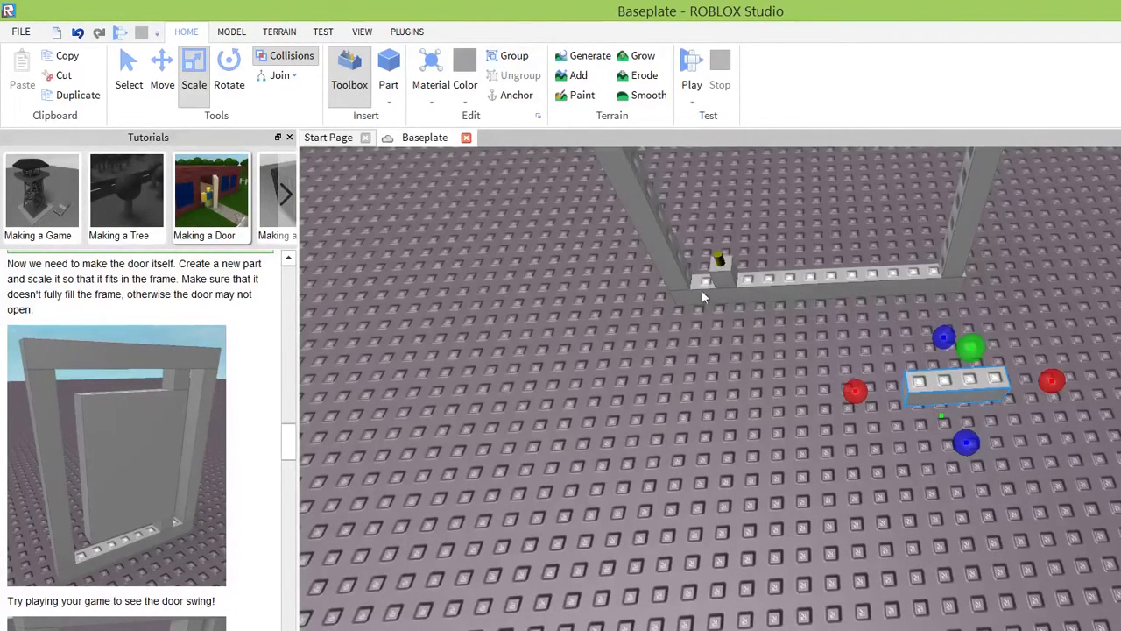
drag(855, 391, 547, 309)
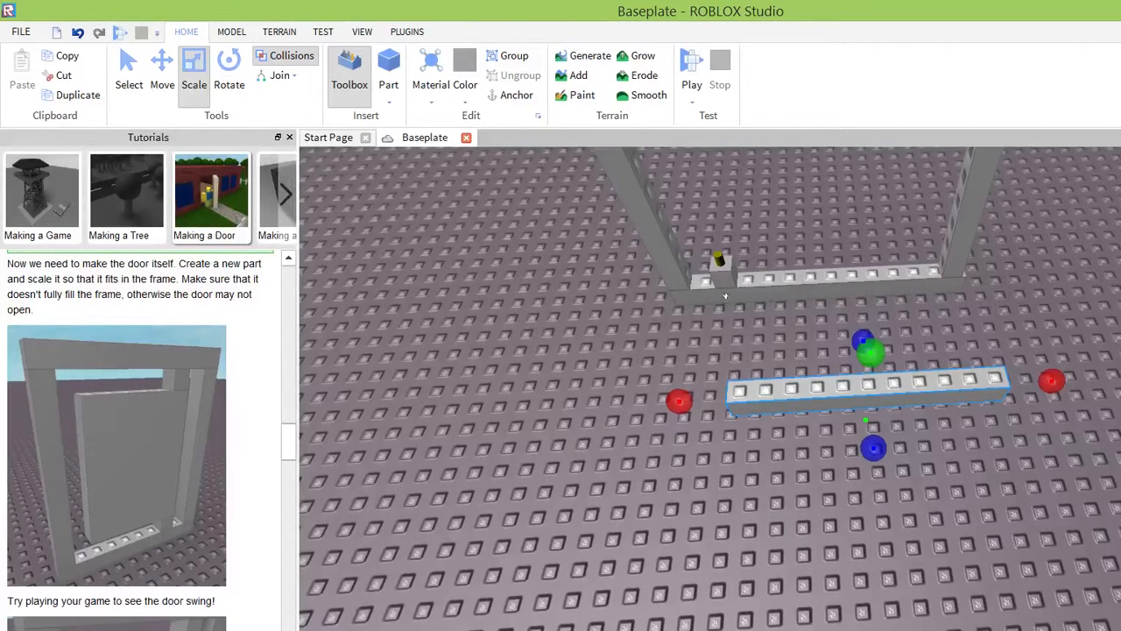
drag(678, 402, 729, 398)
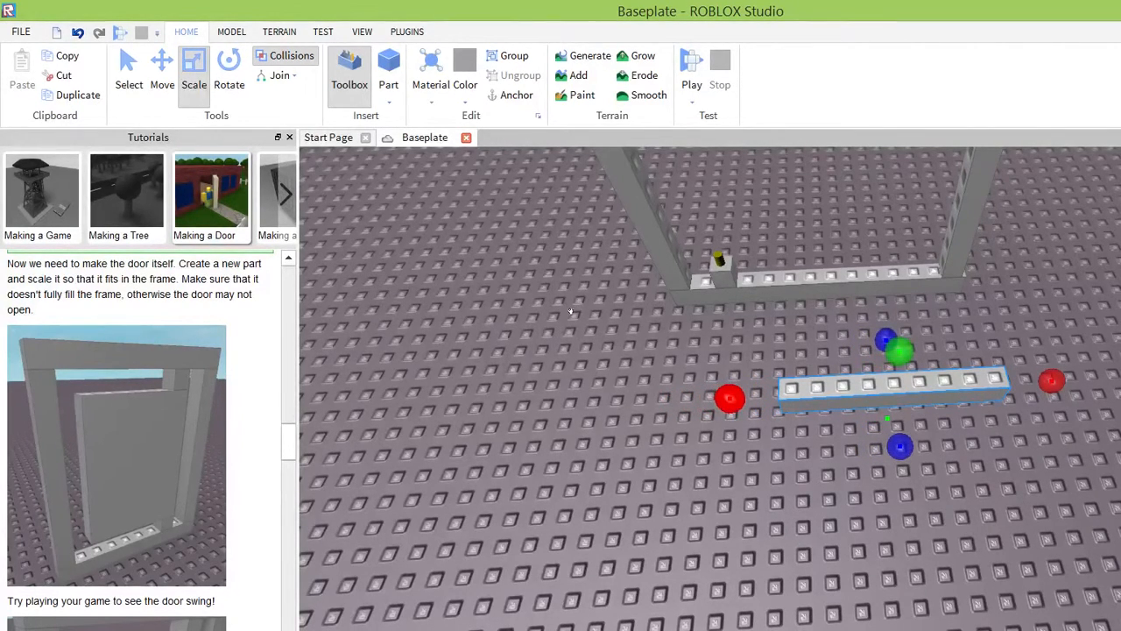
mouse_move(511, 359)
right_down()
mouse_move(496, 350)
mouse_move(510, 362)
right_up()
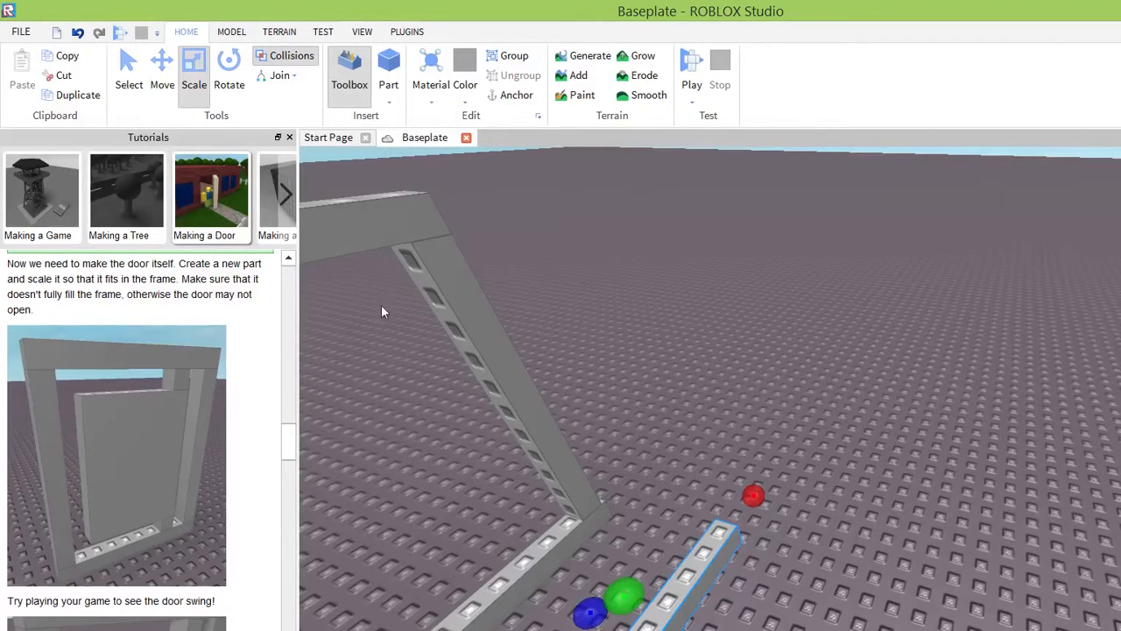
Scale the door part upward into a tall panel, nearly as high as the frame.
right_drag(734, 413, 734, 413)
key(s)
right_drag(867, 443, 868, 443)
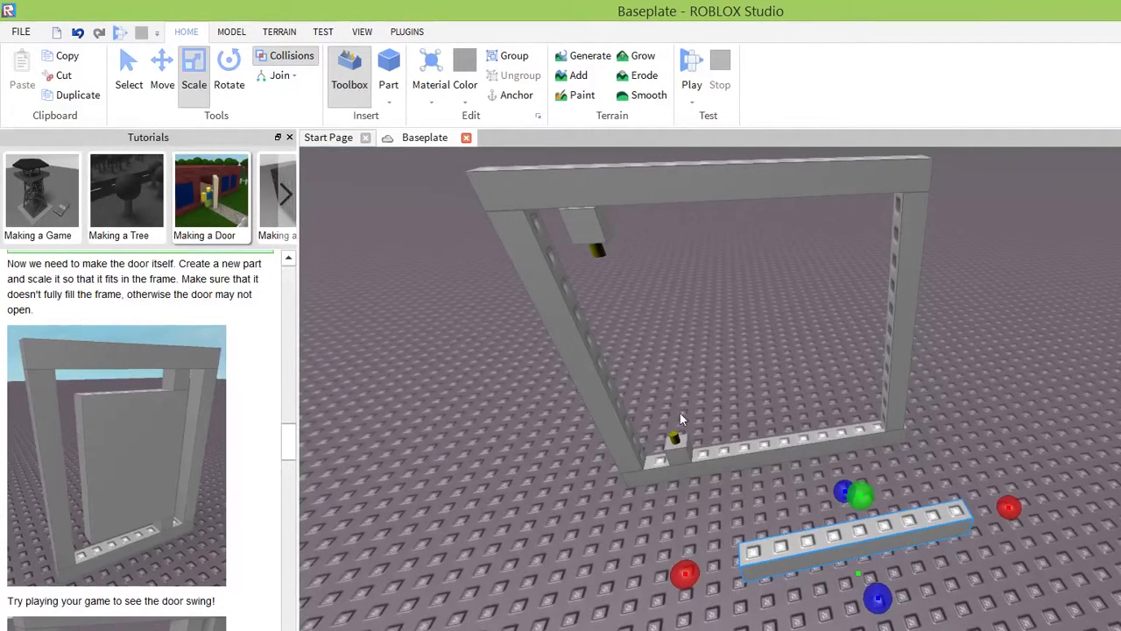
drag(860, 495, 648, 112)
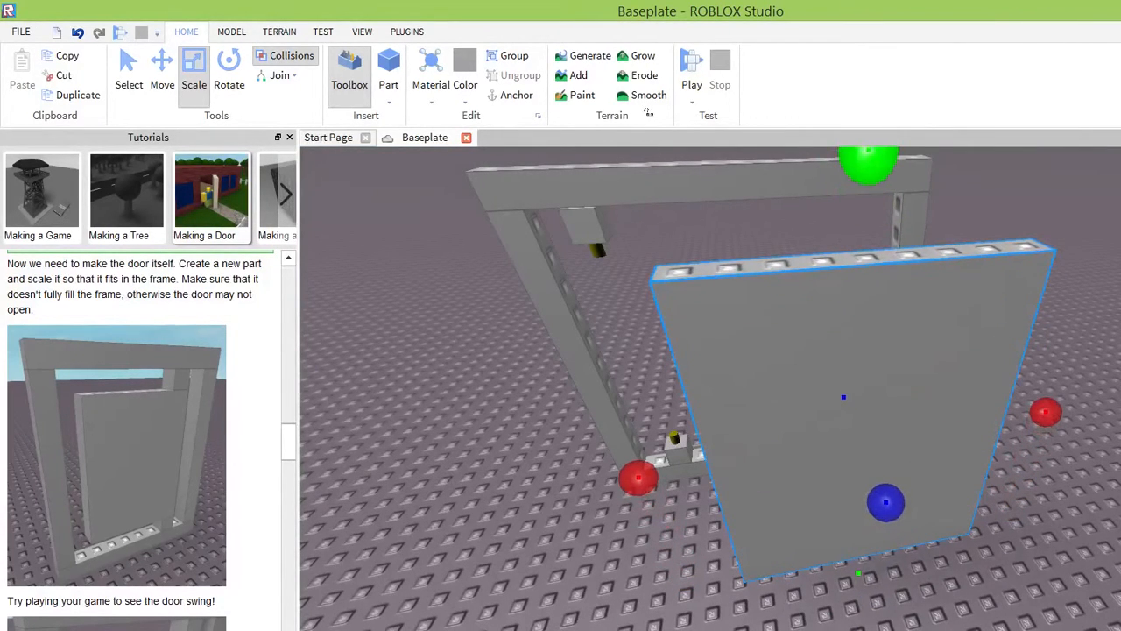
Move the door part back toward the frame and slide it sideways in line with the opening.
right_drag(774, 480, 774, 480)
scroll(774, 479, down, 6)
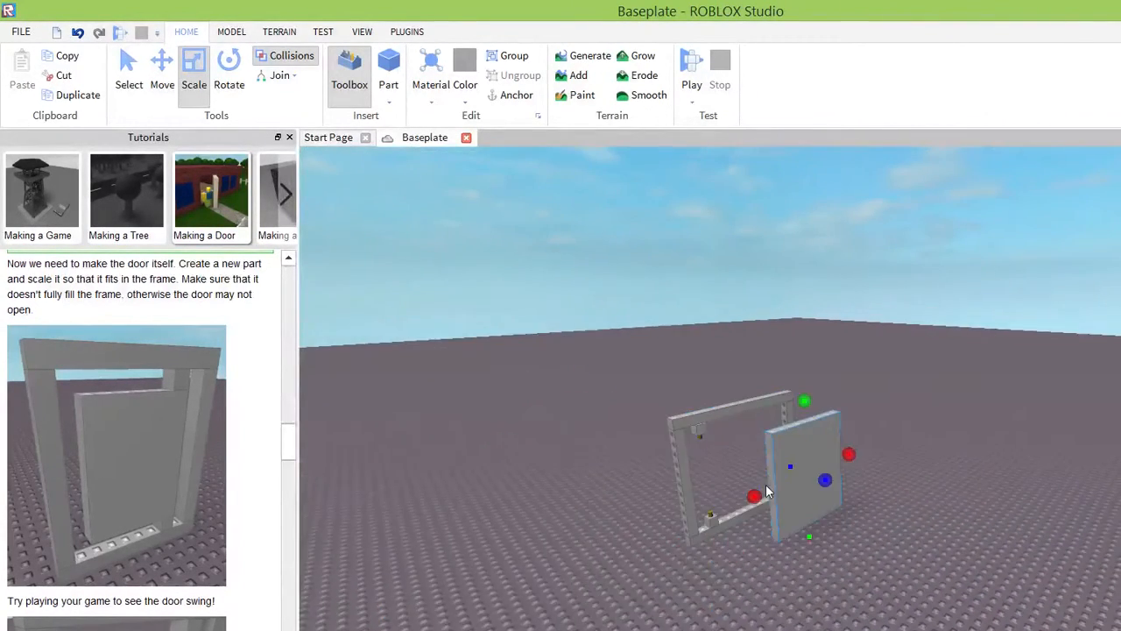
right_drag(654, 498, 654, 498)
scroll(653, 497, up, 3)
scroll(653, 497, down, 2)
drag(870, 419, 788, 445)
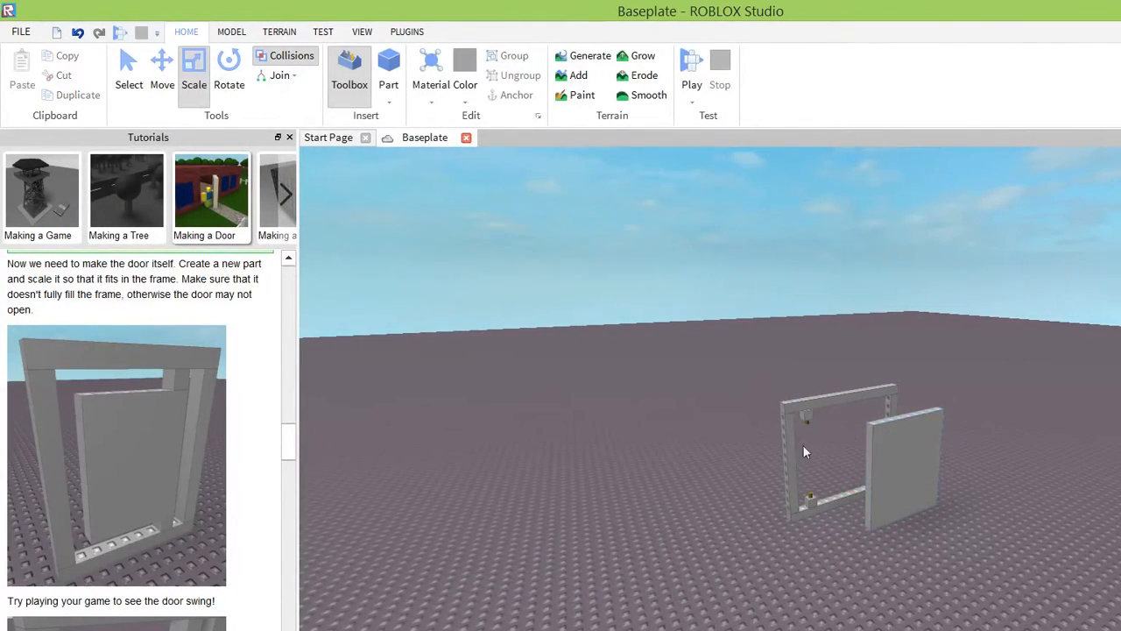
mouse_move(863, 412)
right_down()
mouse_move(883, 406)
mouse_move(868, 388)
mouse_move(880, 398)
right_up()
right_drag(722, 485, 643, 465)
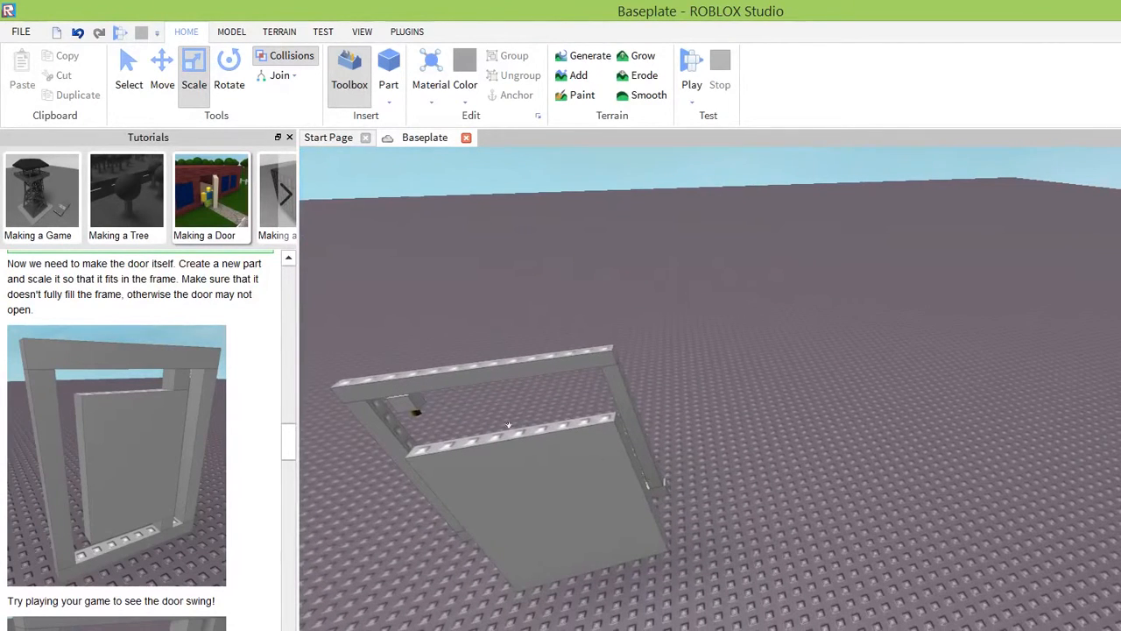
click(510, 427)
click(162, 84)
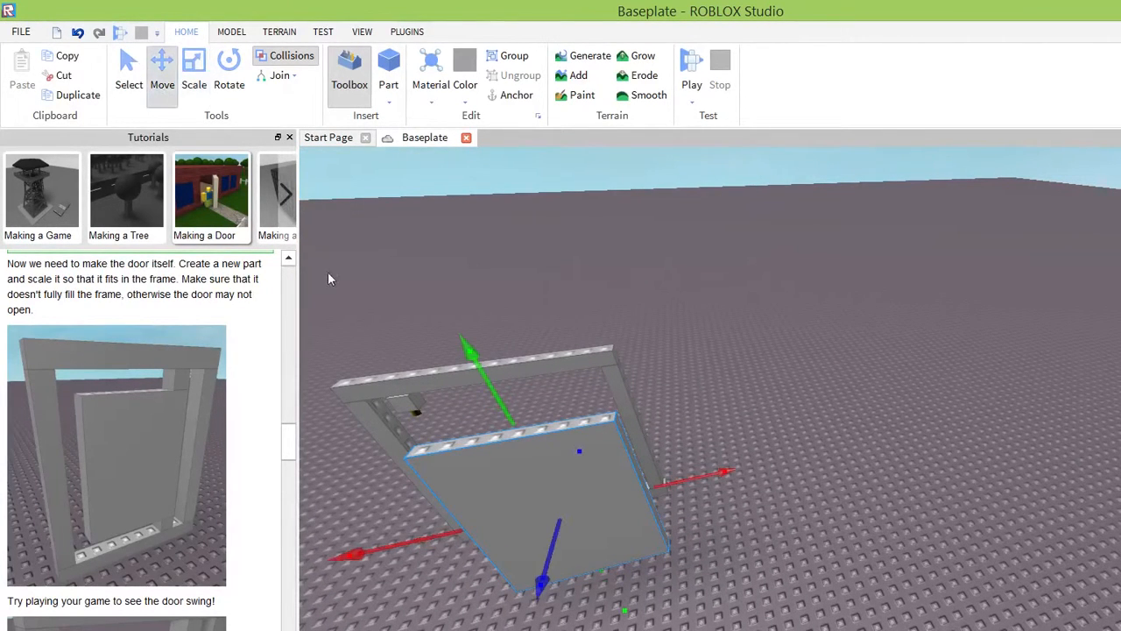
drag(421, 447, 449, 381)
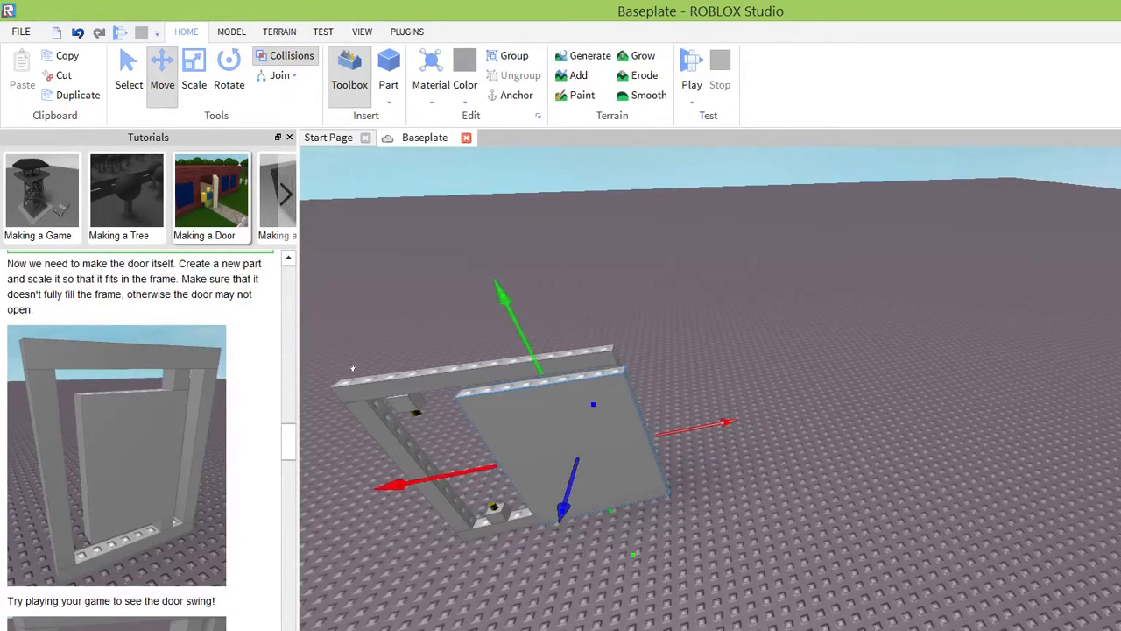
drag(353, 369, 326, 372)
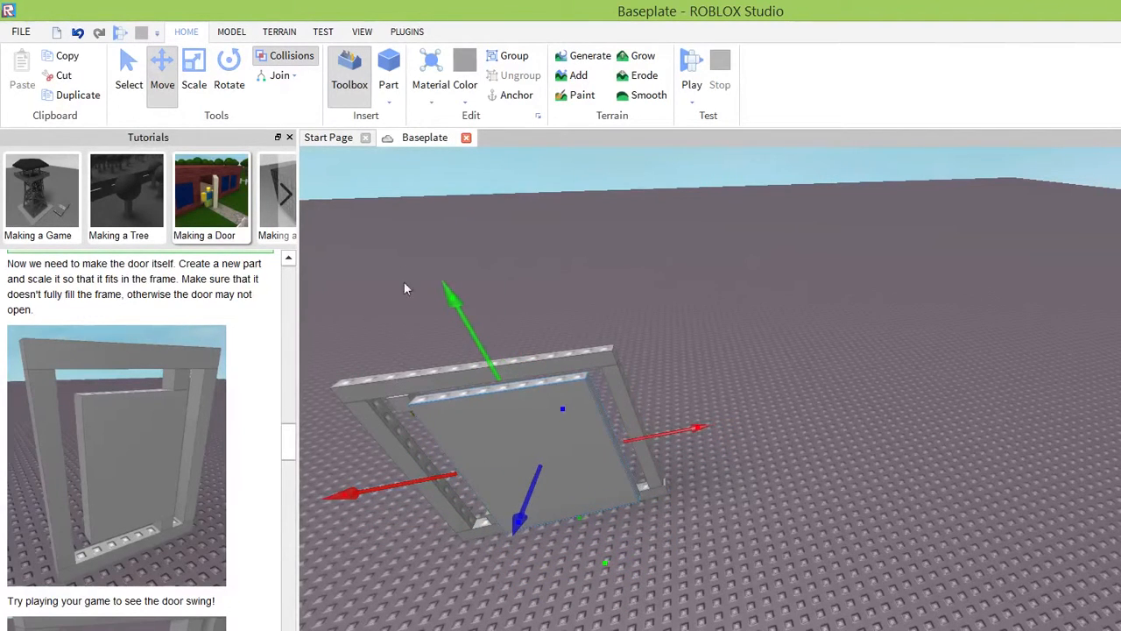
drag(359, 237, 380, 280)
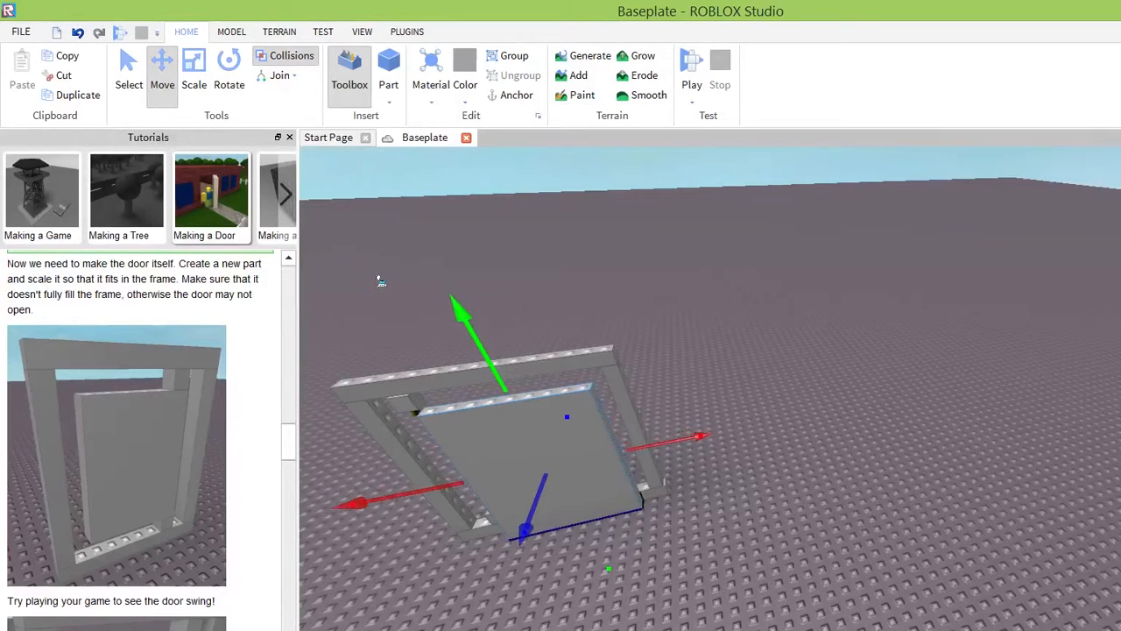
Raise the door part so its lower edge clears the bottom hinge.
click(191, 80)
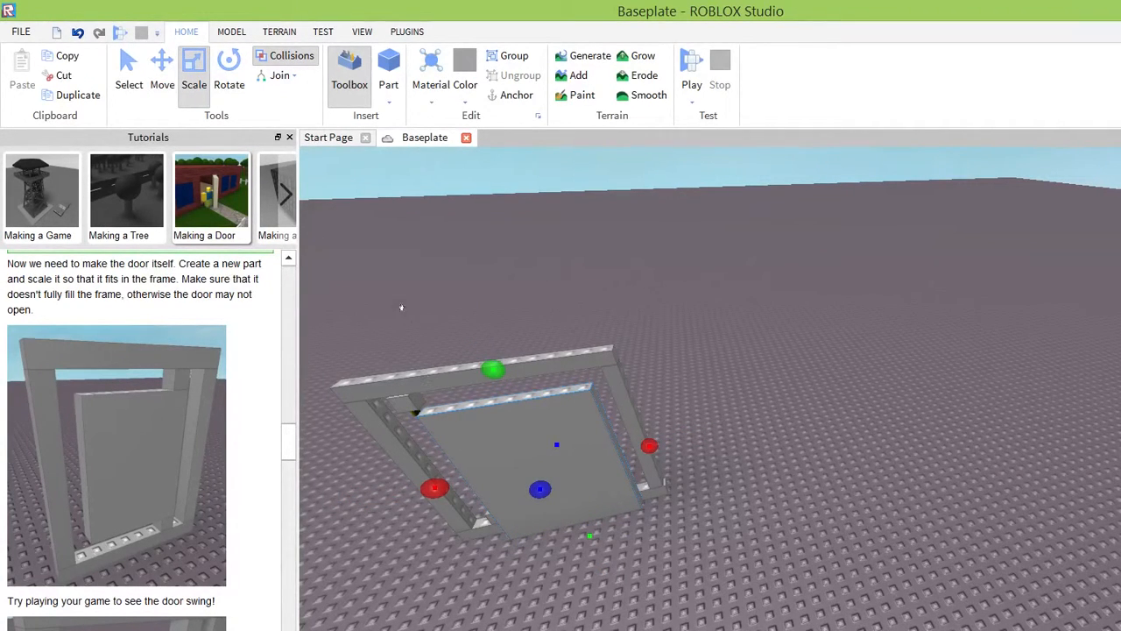
drag(386, 287, 352, 205)
click(161, 70)
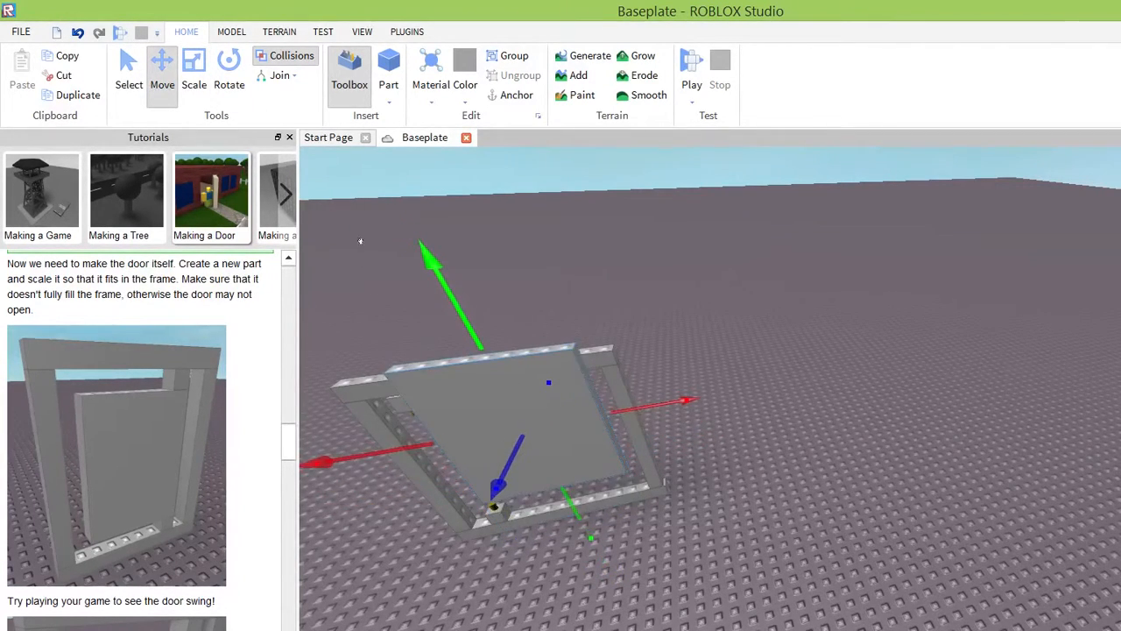
Lower the door part beneath the frame's top beam and try its position in and in front of the opening.
right_drag(598, 399, 600, 261)
scroll(676, 288, up, 5)
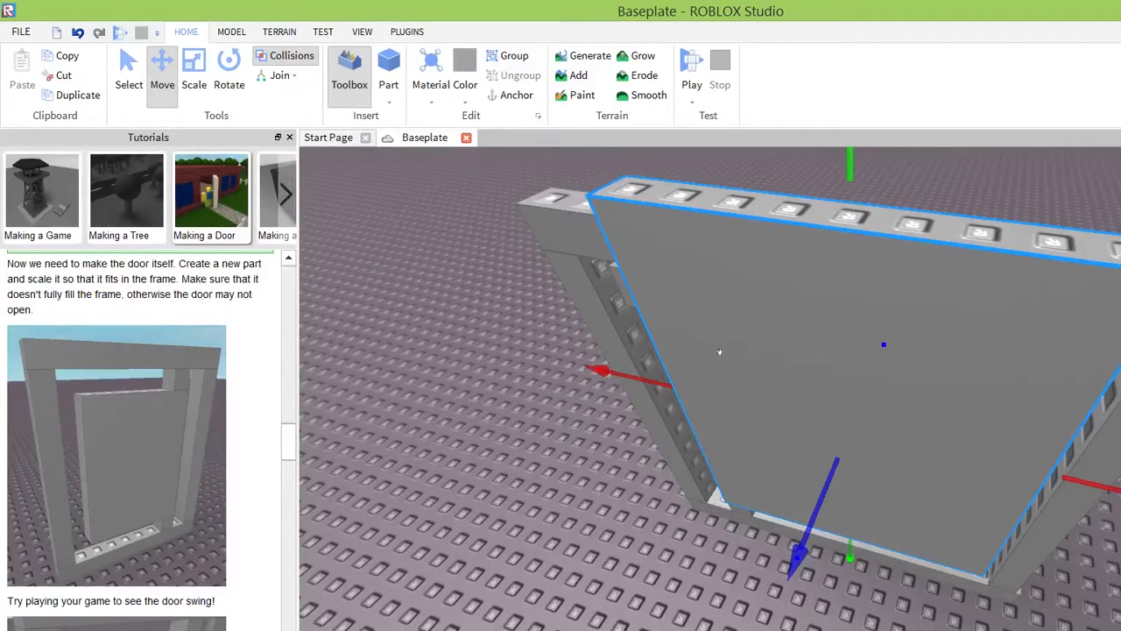
right_drag(795, 448, 718, 493)
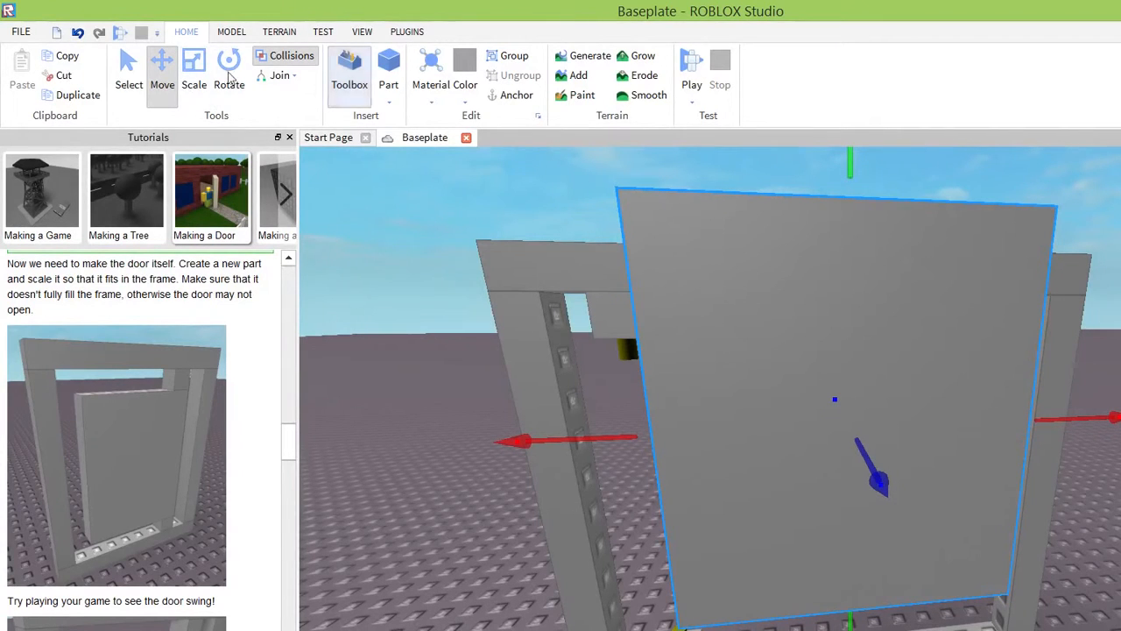
mouse_move(672, 123)
mouse_down()
mouse_move(668, 250)
mouse_move(679, 162)
mouse_move(681, 177)
mouse_up()
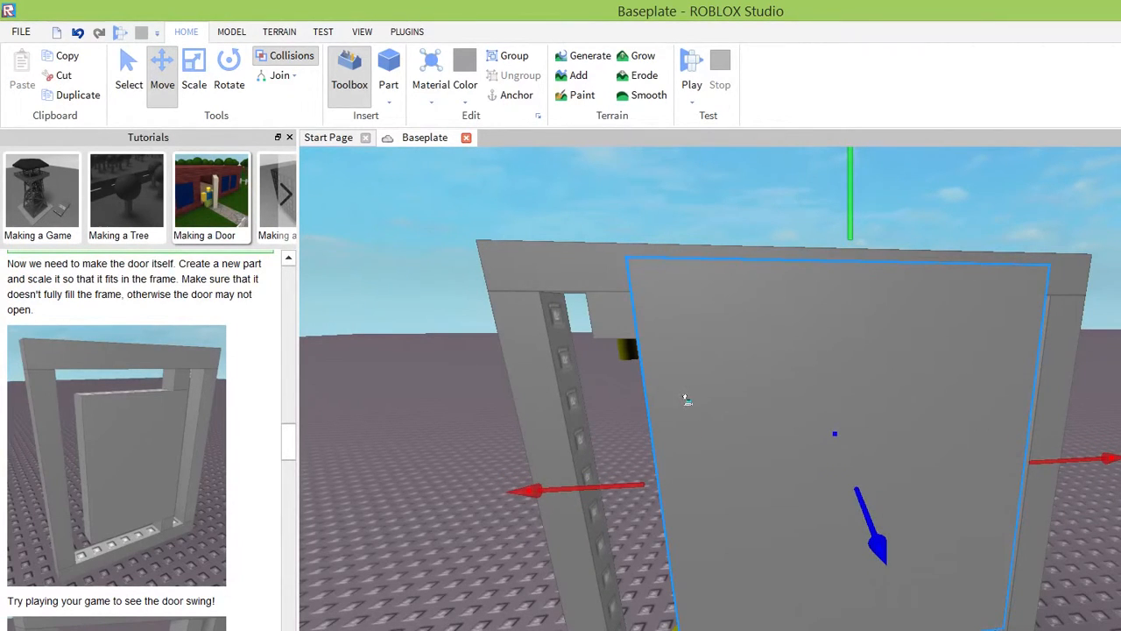
mouse_move(688, 399)
mouse_down()
mouse_move(666, 333)
mouse_move(677, 403)
mouse_up()
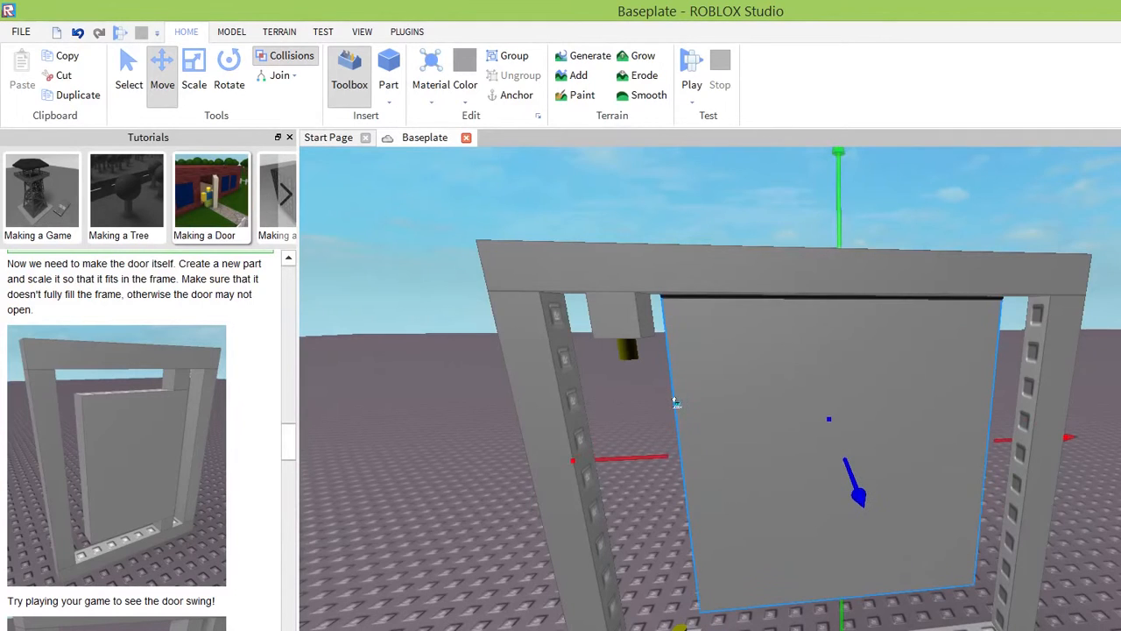
drag(662, 114, 663, 159)
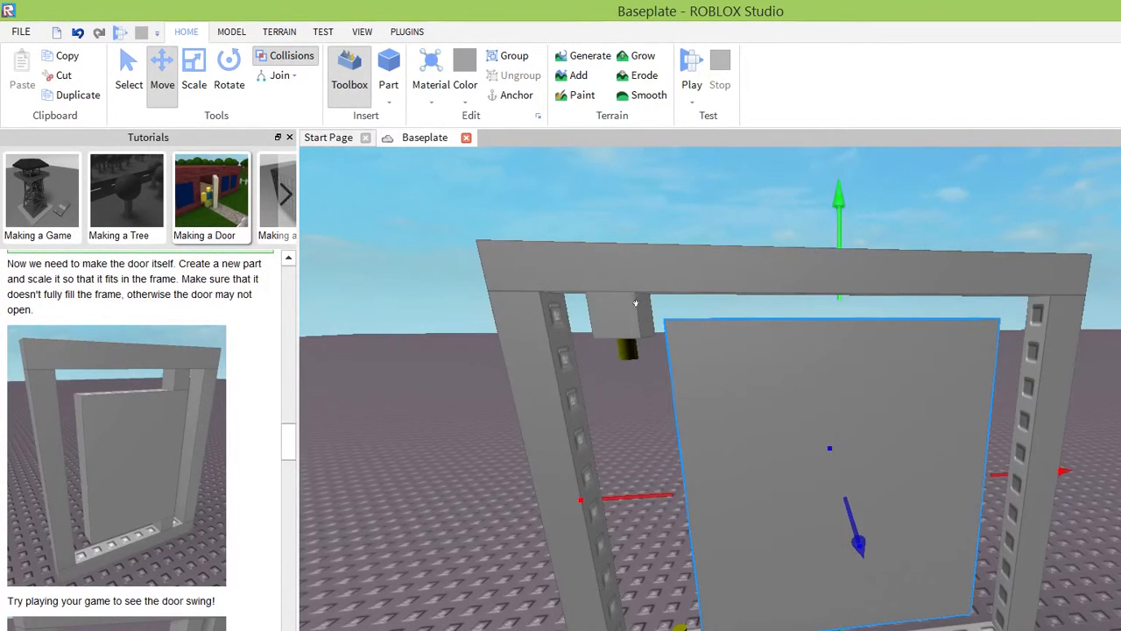
mouse_move(636, 303)
mouse_down()
mouse_move(613, 312)
mouse_move(625, 303)
mouse_up()
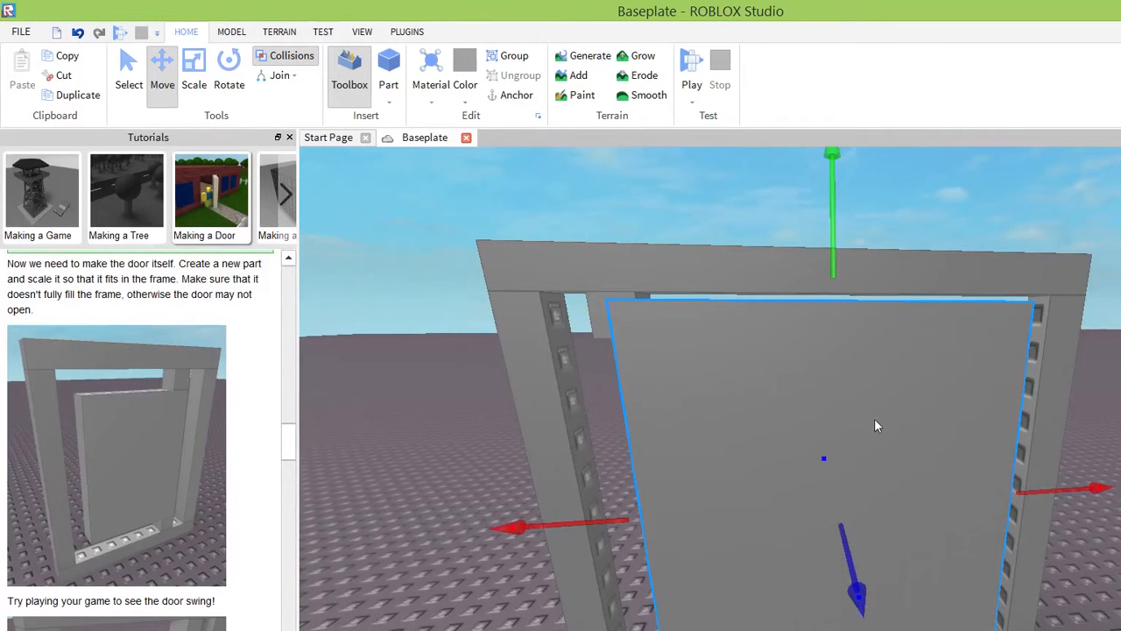
Reduce the door part's height so its top edge sits just below the upper hinge block.
right_drag(876, 424, 876, 420)
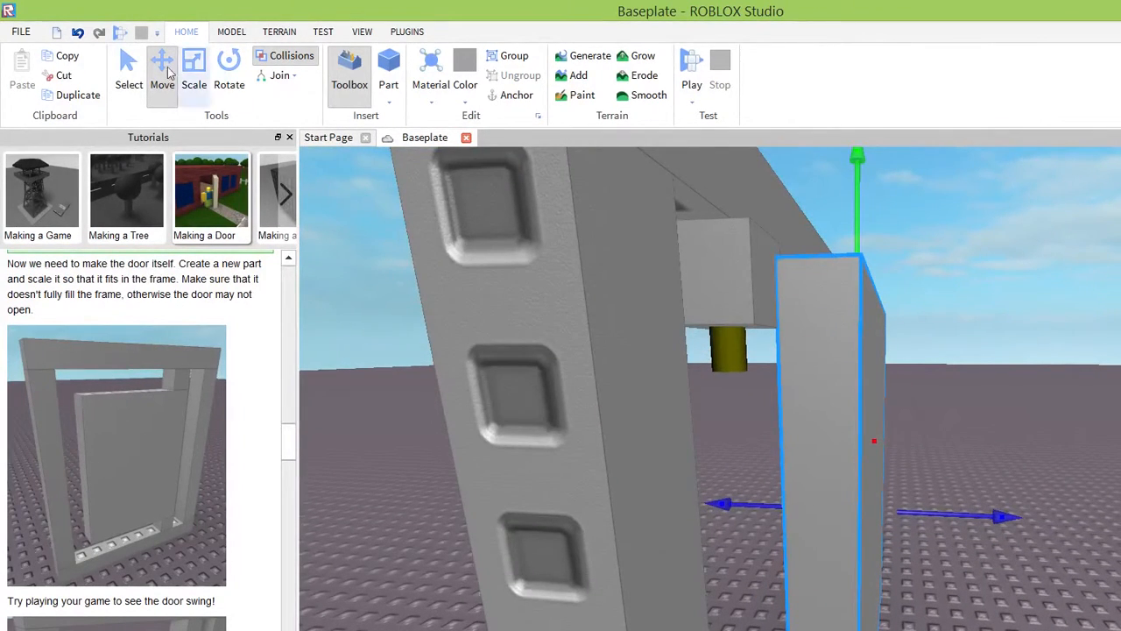
click(193, 75)
drag(857, 201, 857, 271)
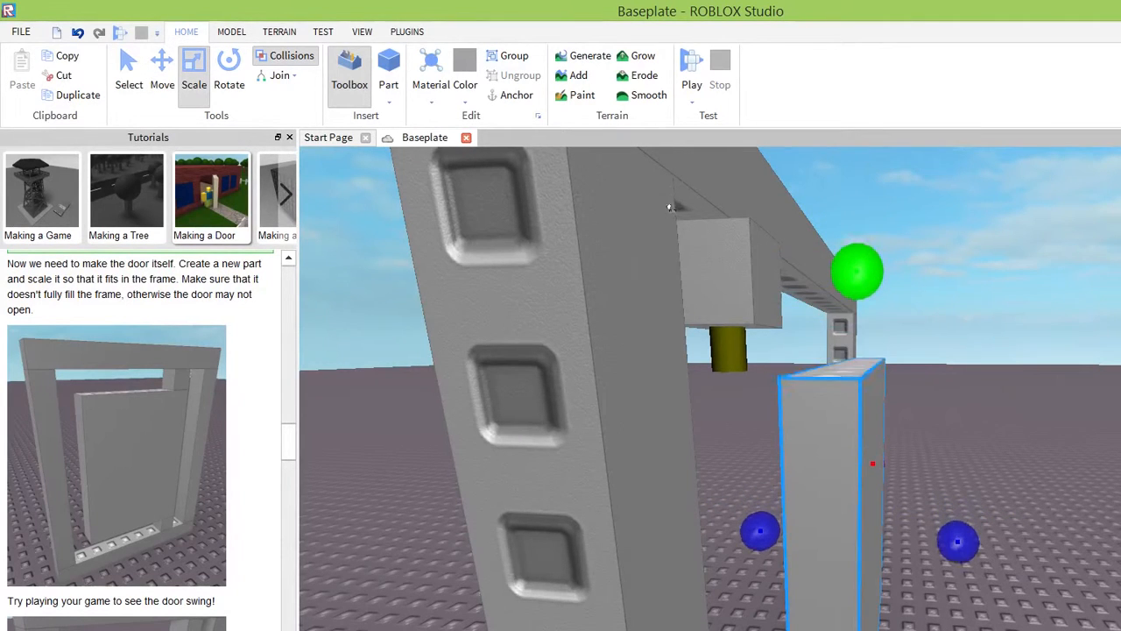
drag(670, 207, 668, 187)
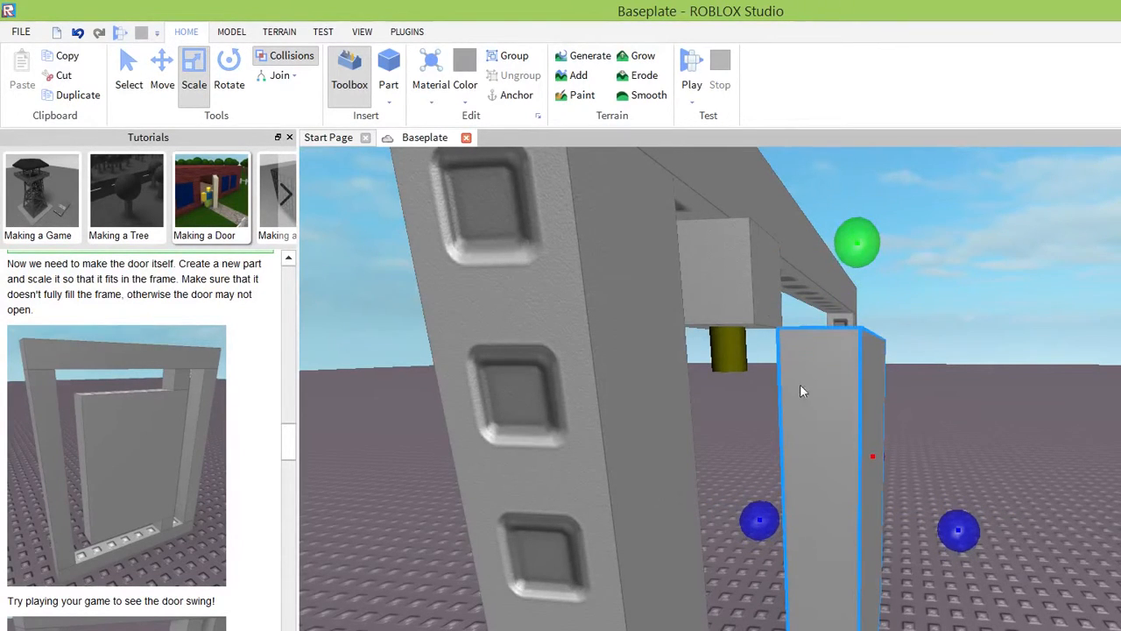
Move the door part away from the frame opening and lift it clear of the baseplate.
scroll(811, 438, down, 5)
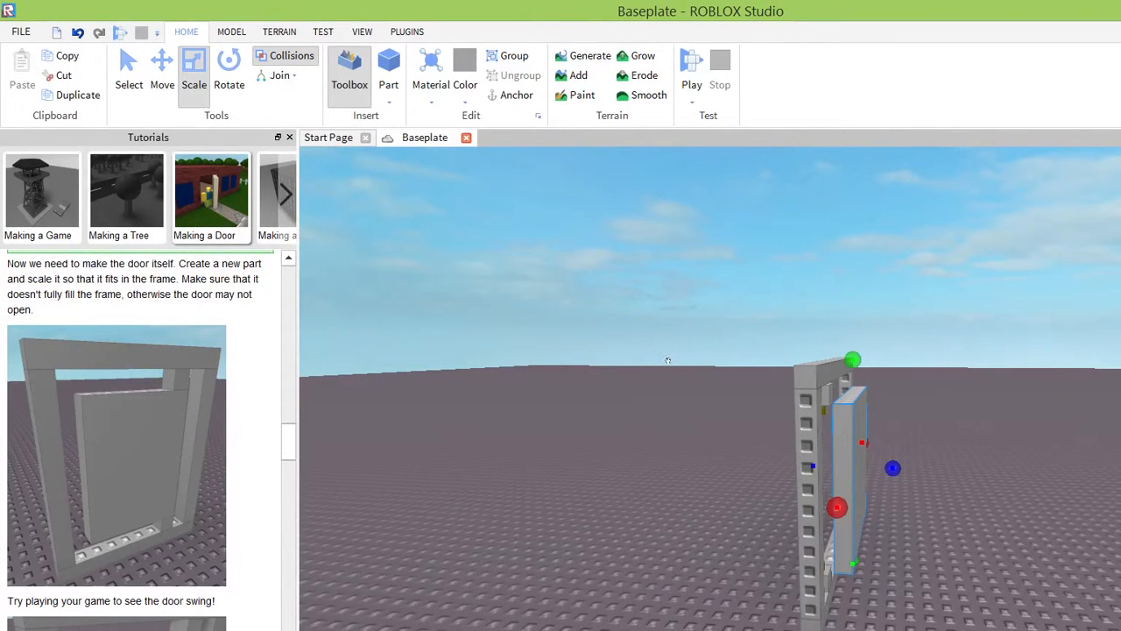
click(162, 77)
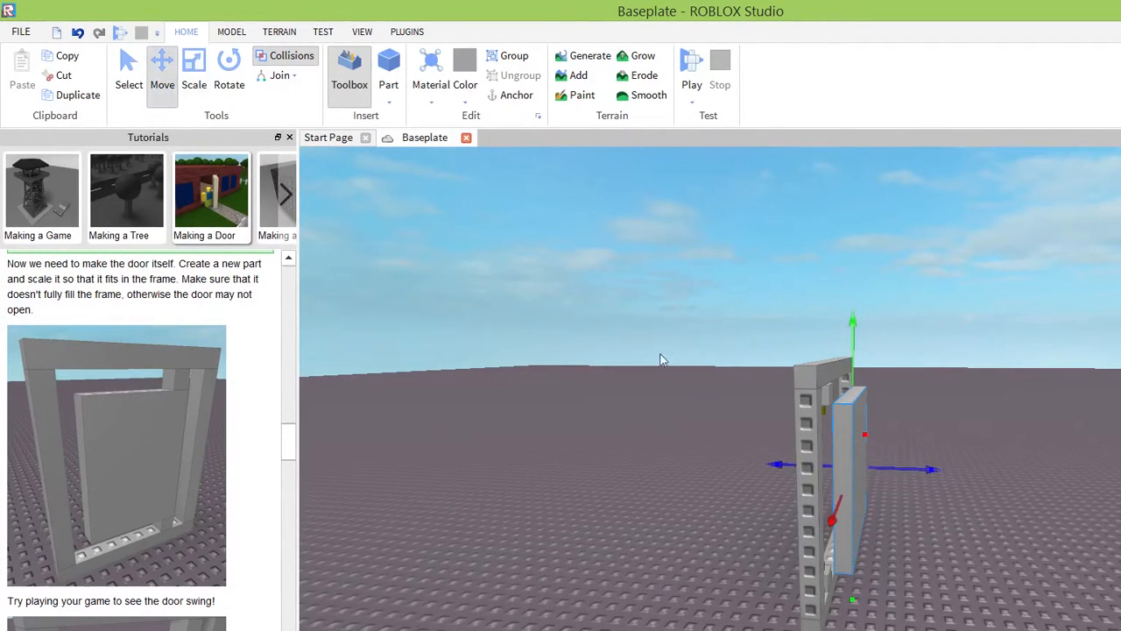
drag(665, 336, 676, 395)
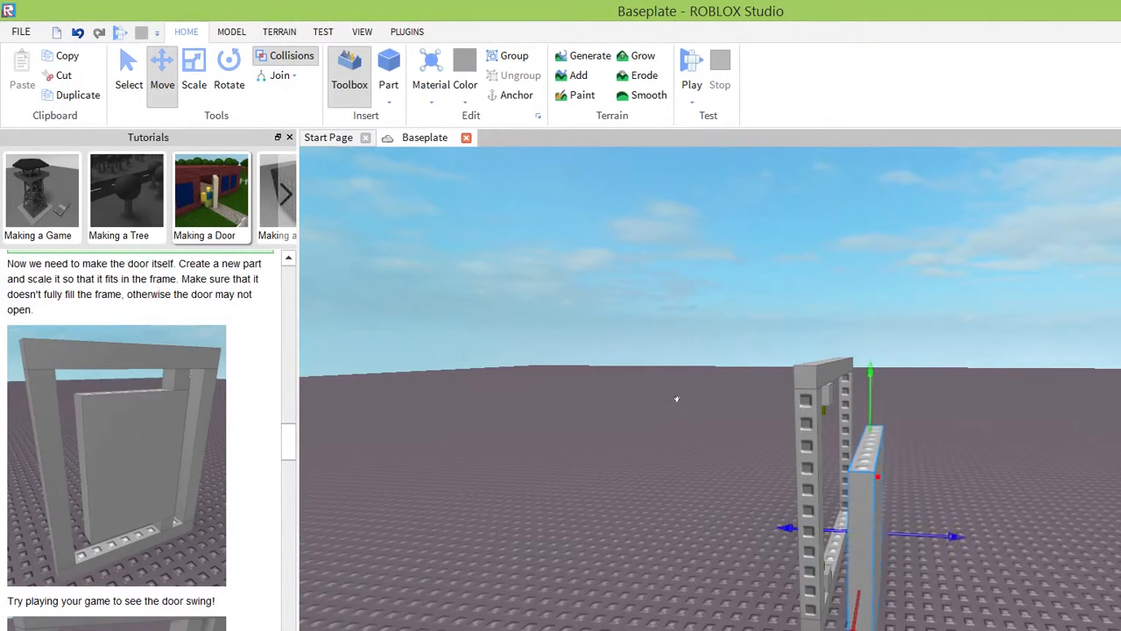
drag(869, 373, 870, 250)
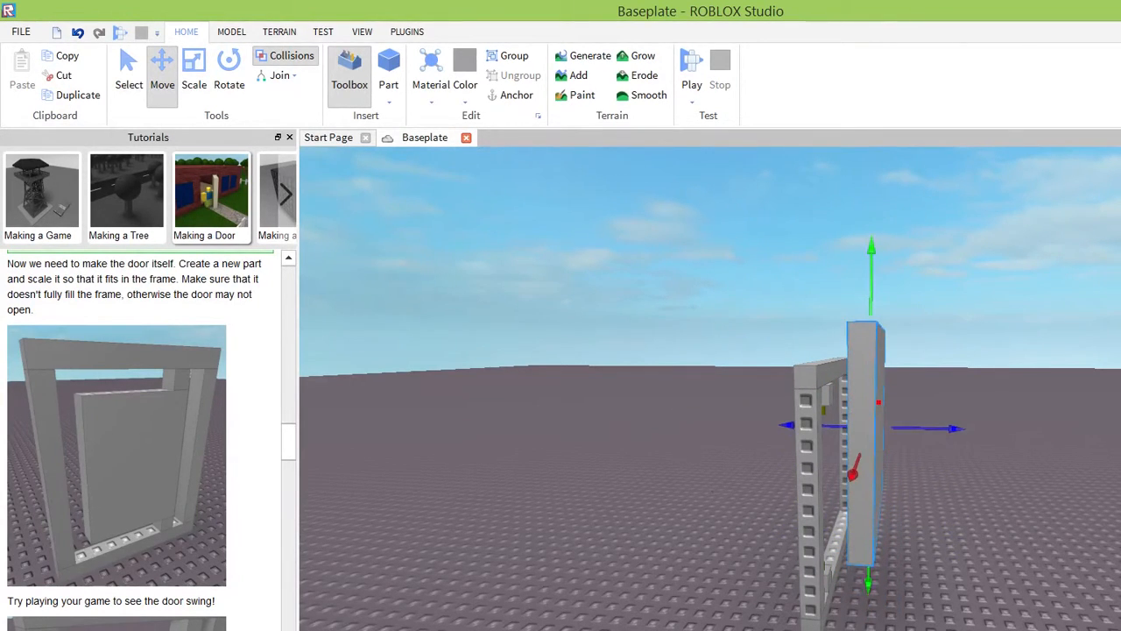
Shorten the door part so it fits vertically between the two hinges.
click(193, 74)
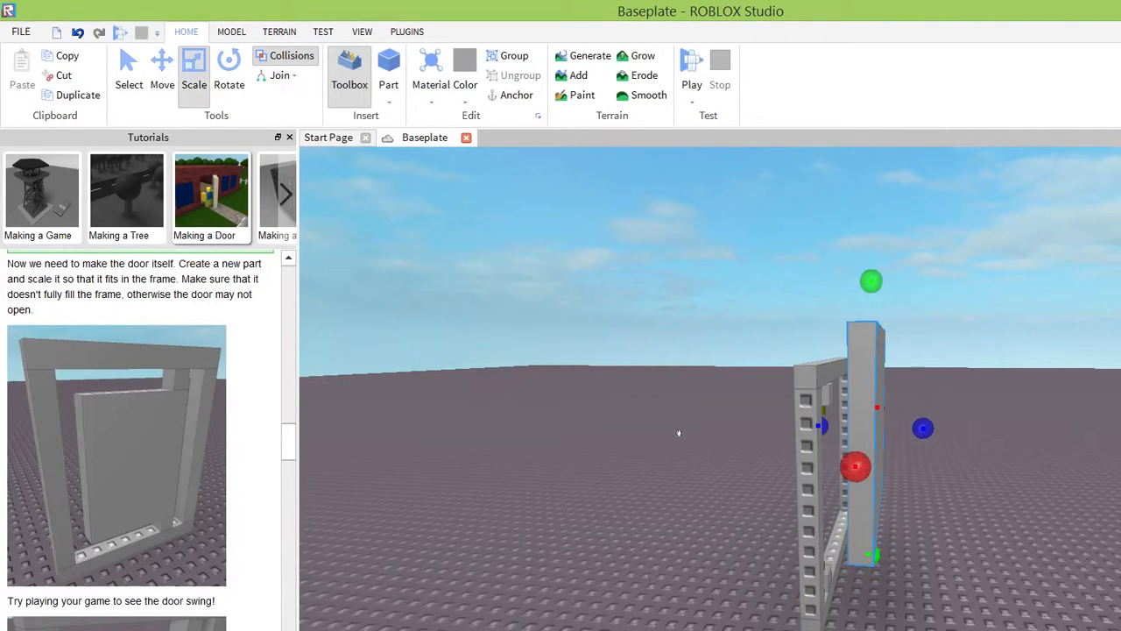
drag(873, 555, 870, 532)
drag(872, 335, 811, 471)
Place the door part directly in front of the frame and slide it sideways between the two posts.
click(162, 74)
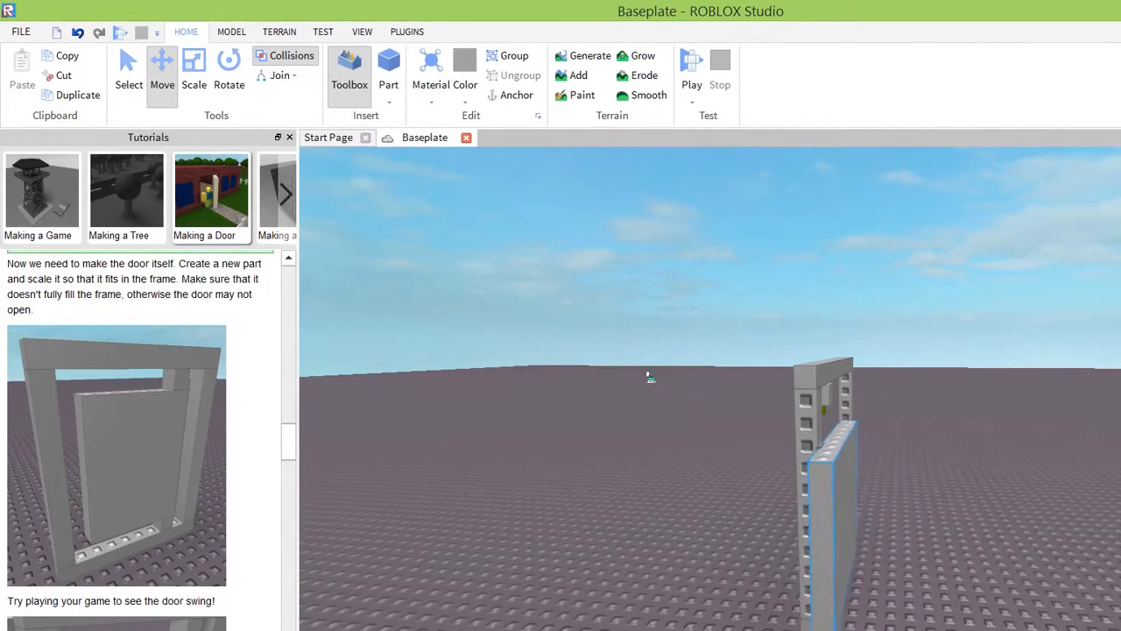
drag(649, 378, 657, 350)
right_drag(782, 392, 782, 394)
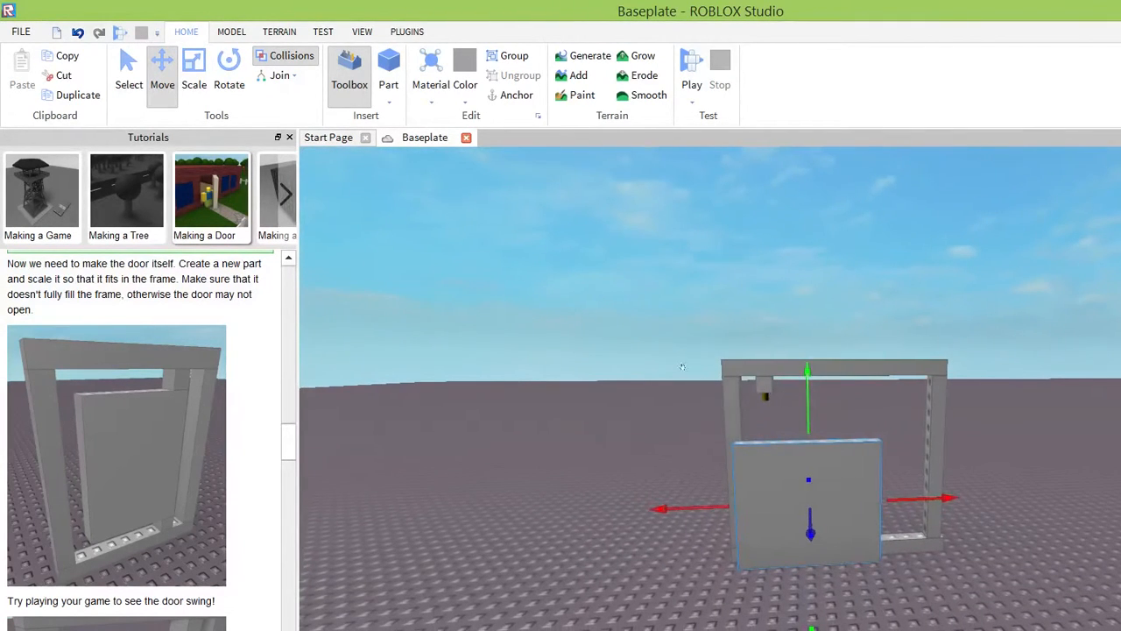
mouse_move(683, 363)
mouse_down()
mouse_move(680, 343)
mouse_move(671, 371)
mouse_move(683, 371)
mouse_move(688, 350)
mouse_move(678, 366)
mouse_move(694, 365)
mouse_move(683, 363)
mouse_up()
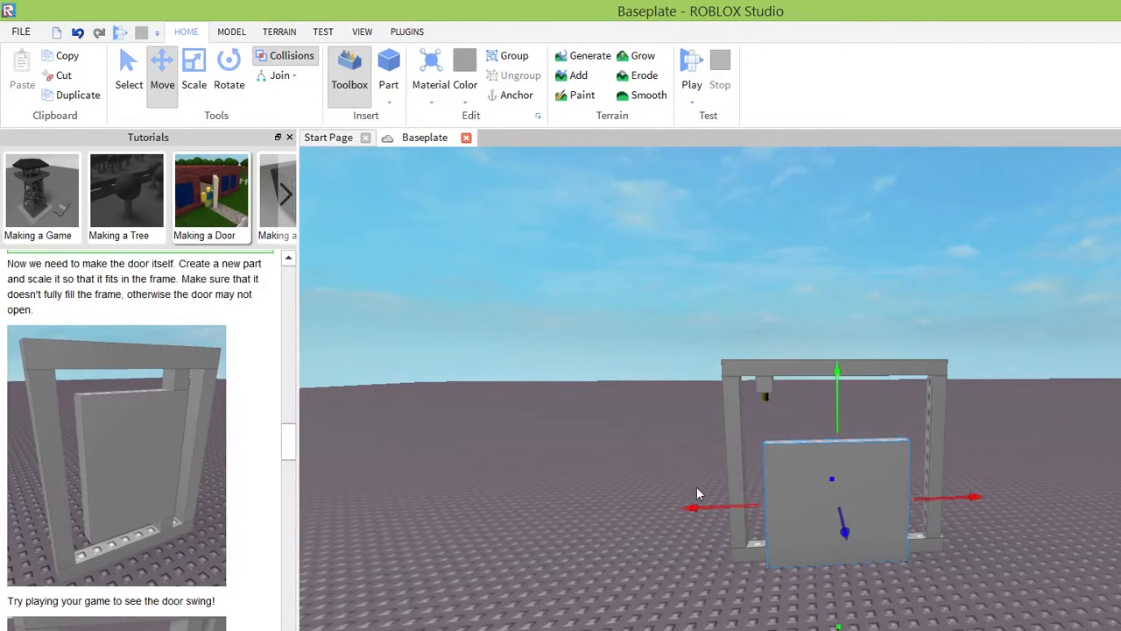
Raise the door part and set it into the frame opening, with its side edge aligned between the two hinges.
right_drag(697, 488, 727, 486)
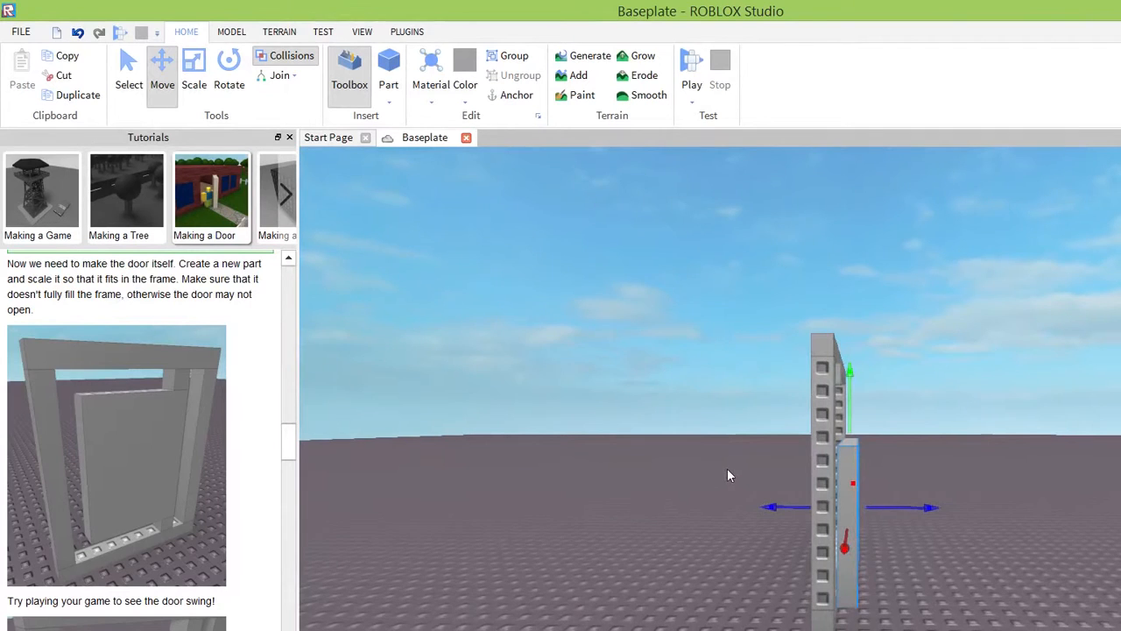
scroll(726, 473, up, 5)
scroll(807, 411, down, 5)
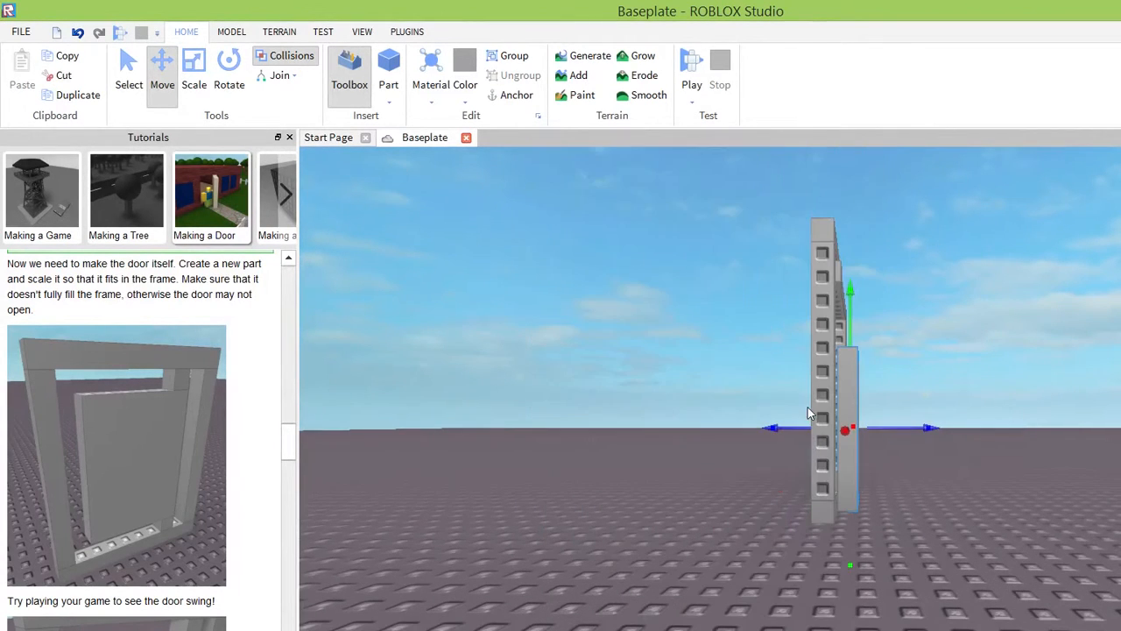
right_drag(788, 329, 786, 327)
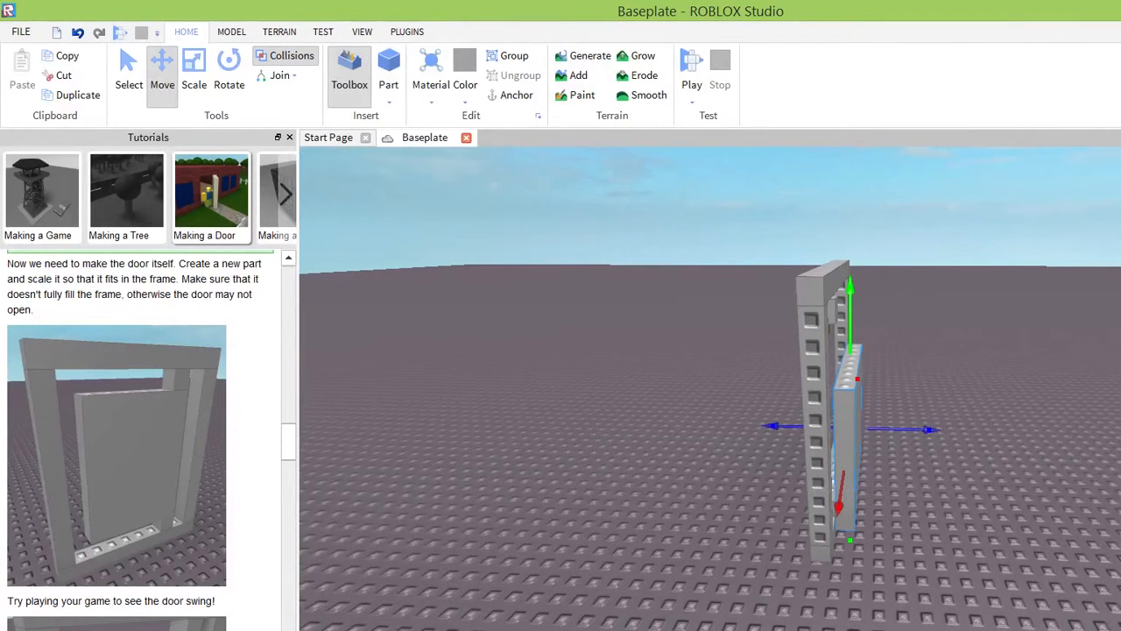
drag(849, 317, 849, 263)
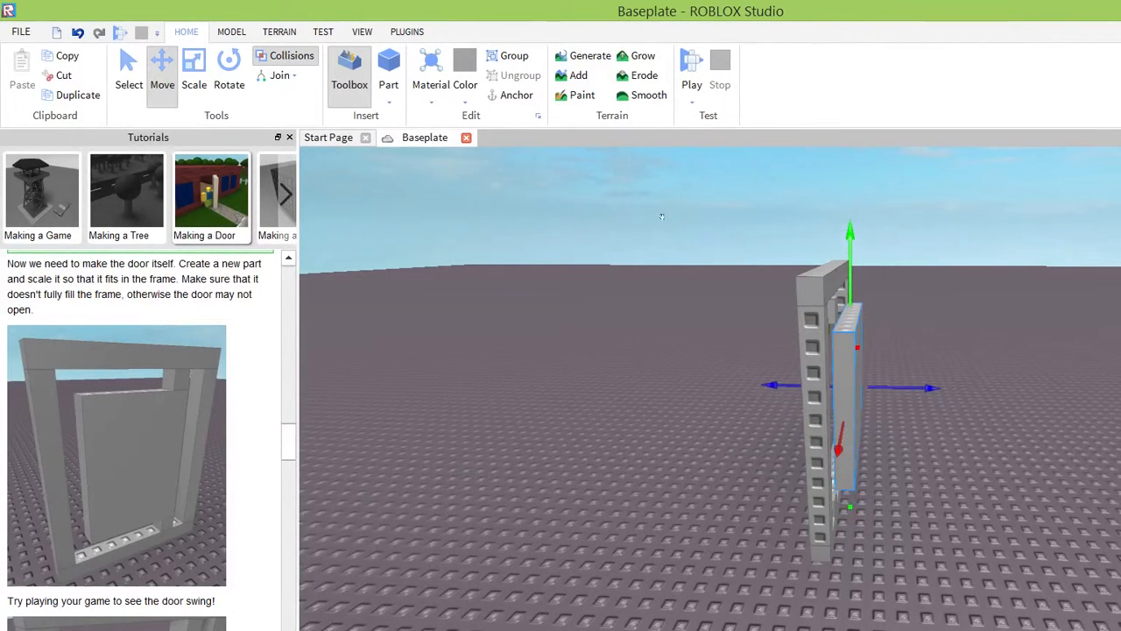
drag(772, 385, 763, 385)
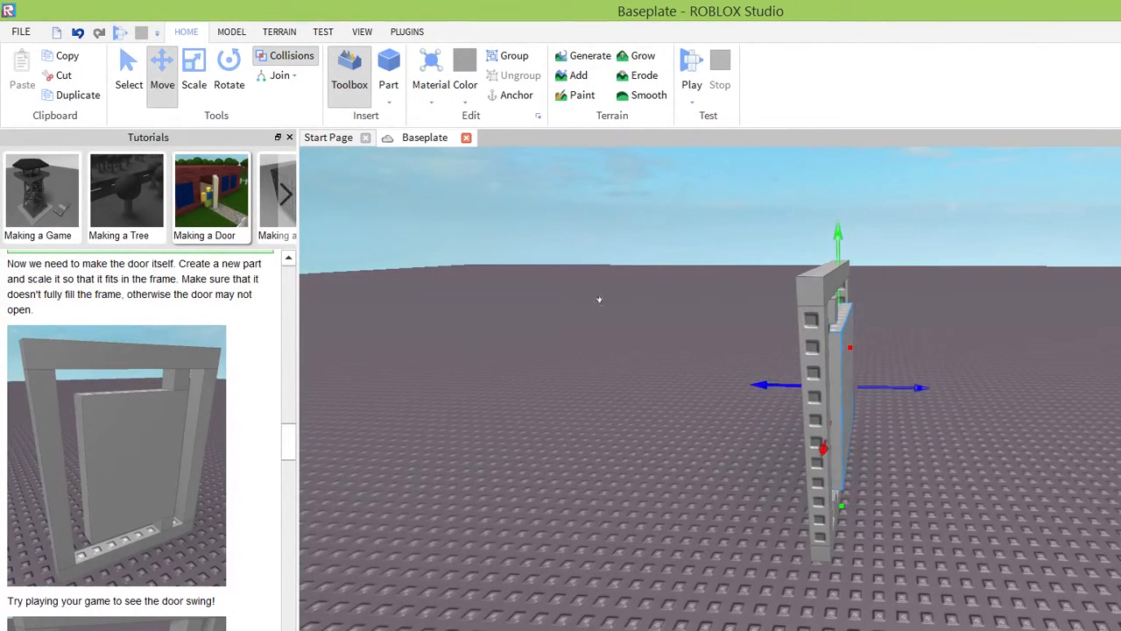
right_drag(792, 345, 792, 346)
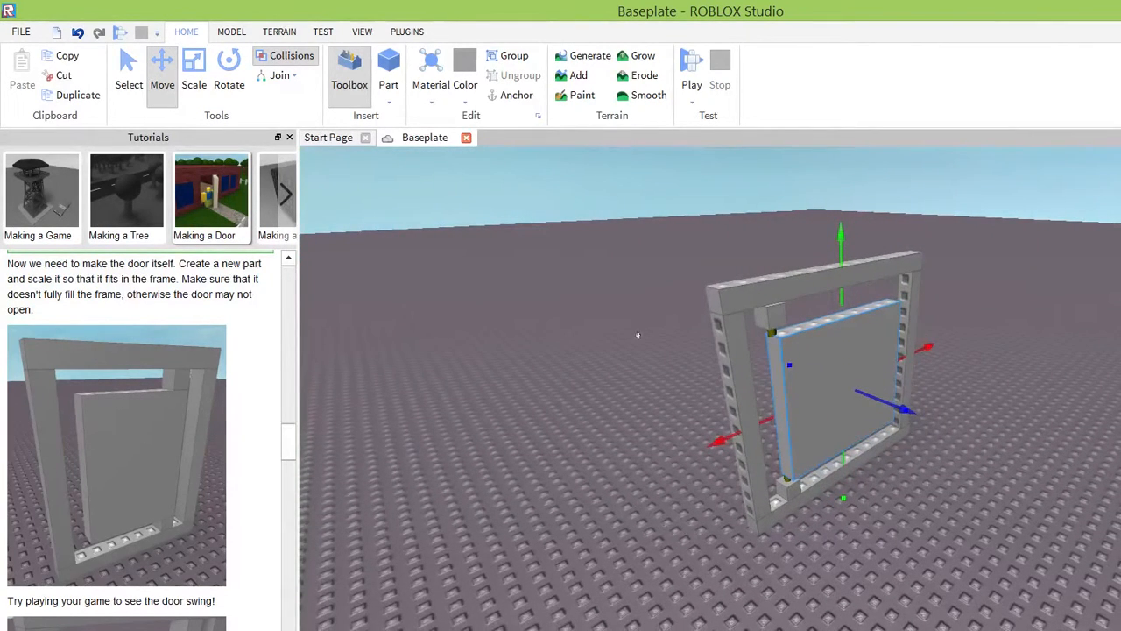
drag(560, 344, 554, 349)
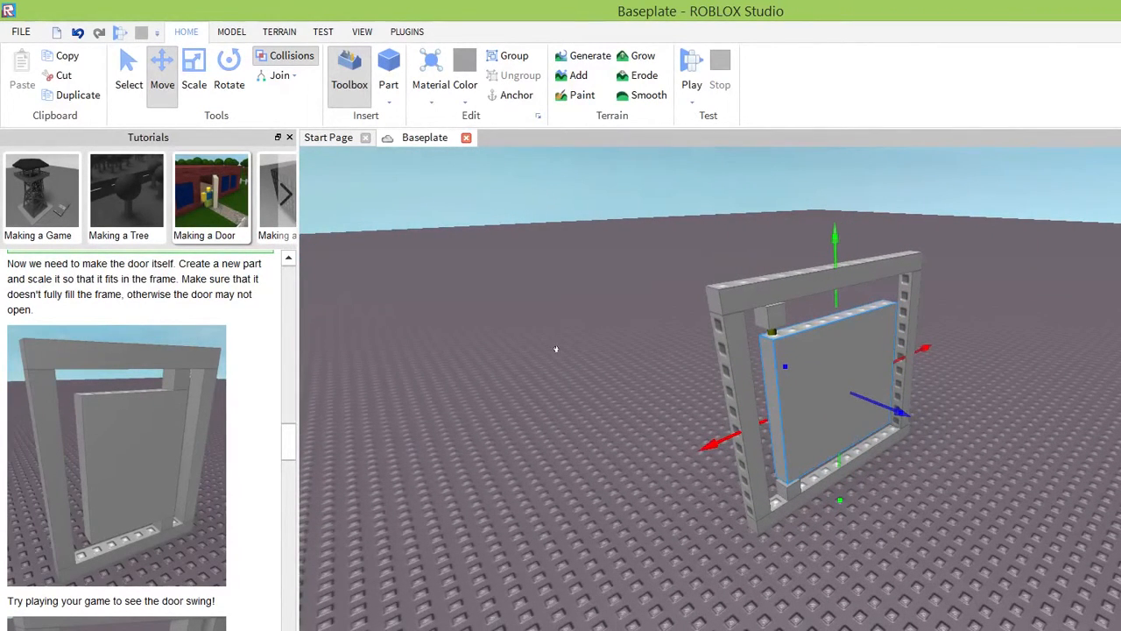
Scale the door part taller until it meets both hinges, and widen it toward the frame post opposite the hinges.
right_drag(776, 425, 776, 425)
scroll(801, 409, up, 3)
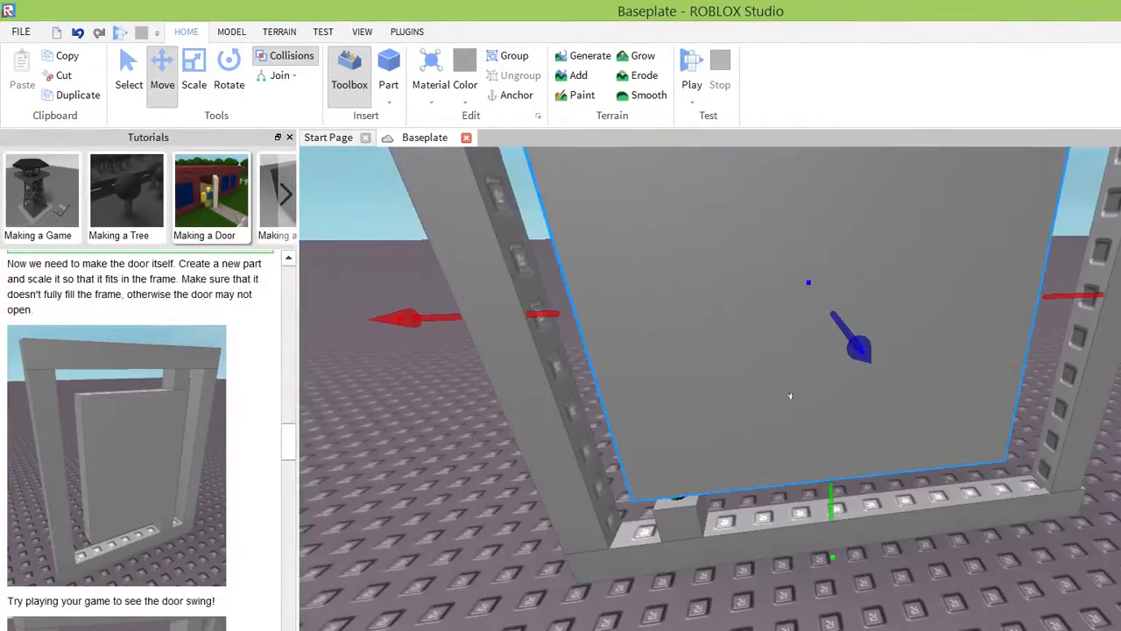
mouse_move(720, 465)
right_down()
mouse_move(708, 451)
mouse_move(719, 471)
right_up()
scroll(719, 472, down, 4)
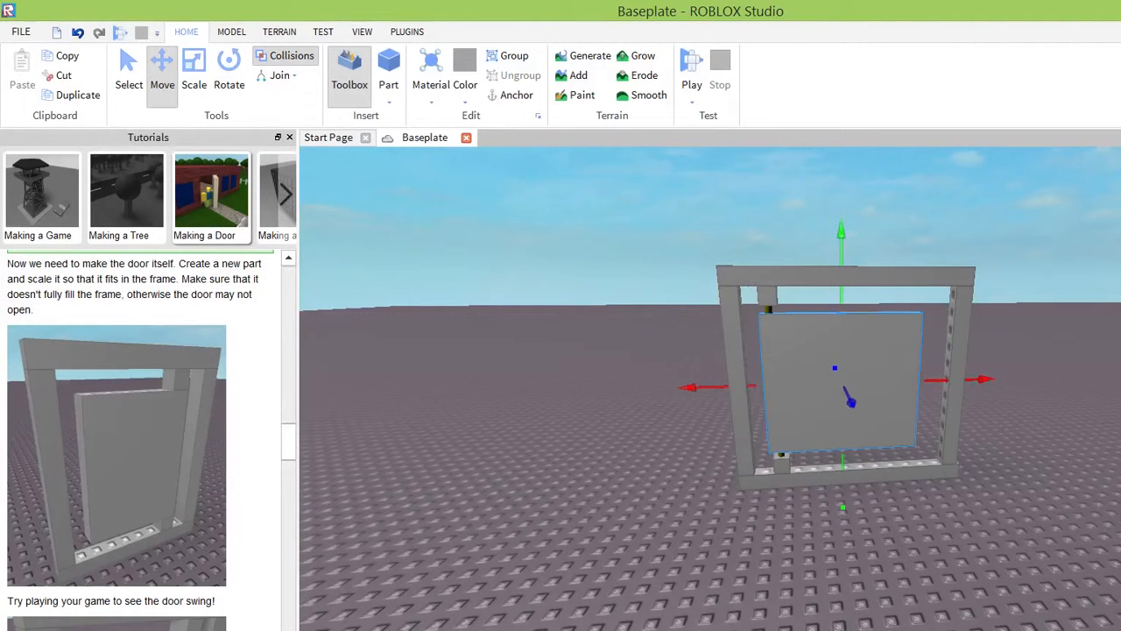
right_drag(829, 292, 828, 293)
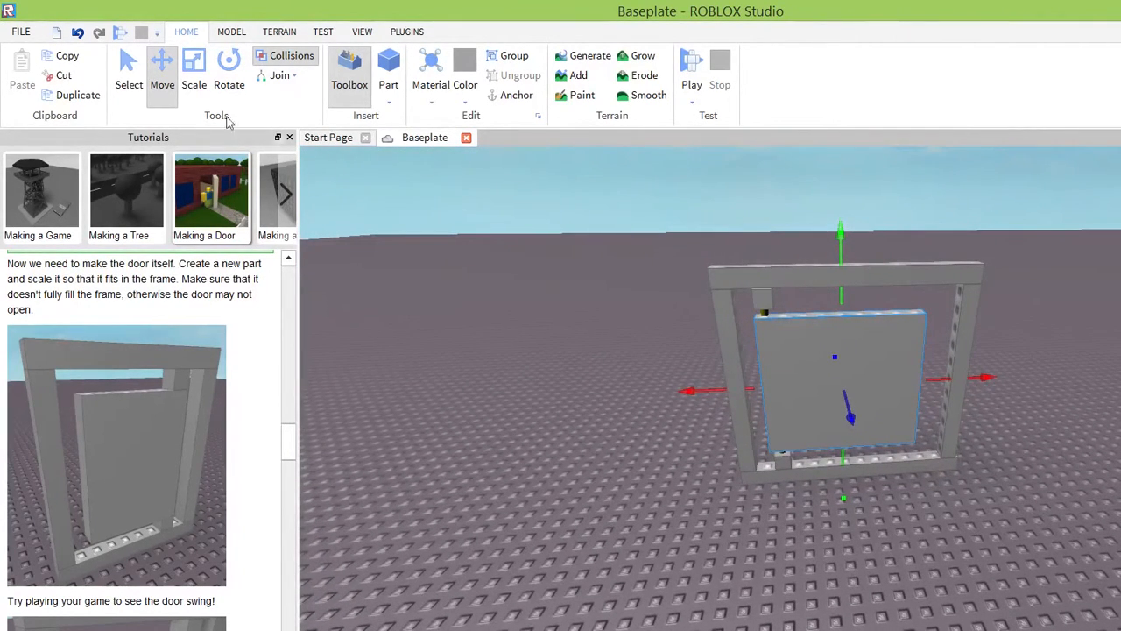
click(194, 79)
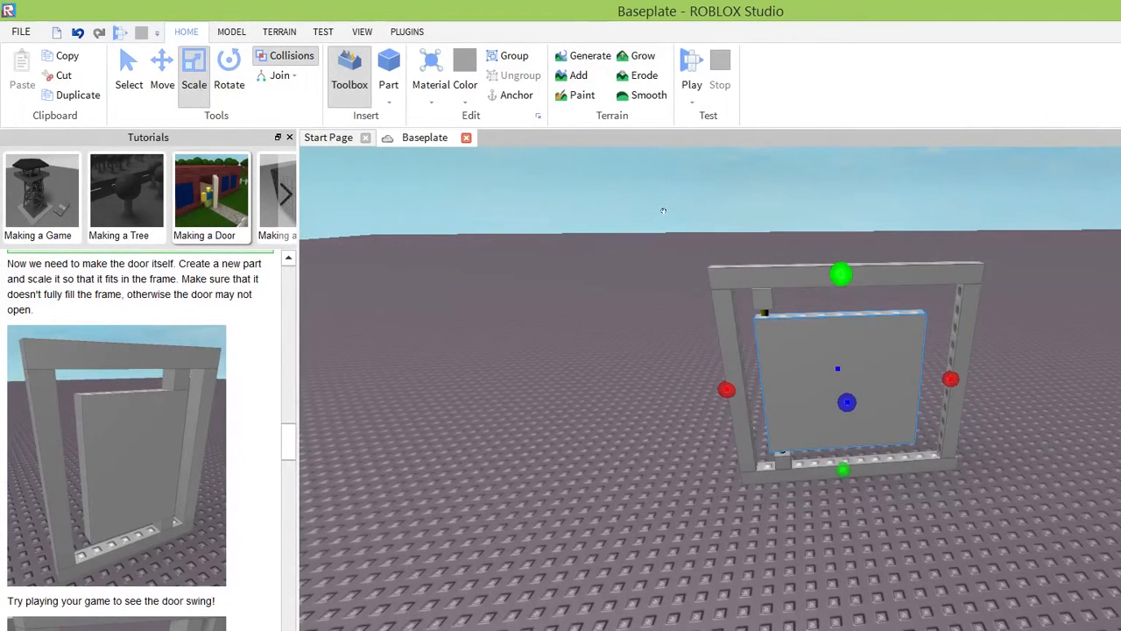
drag(663, 210, 663, 204)
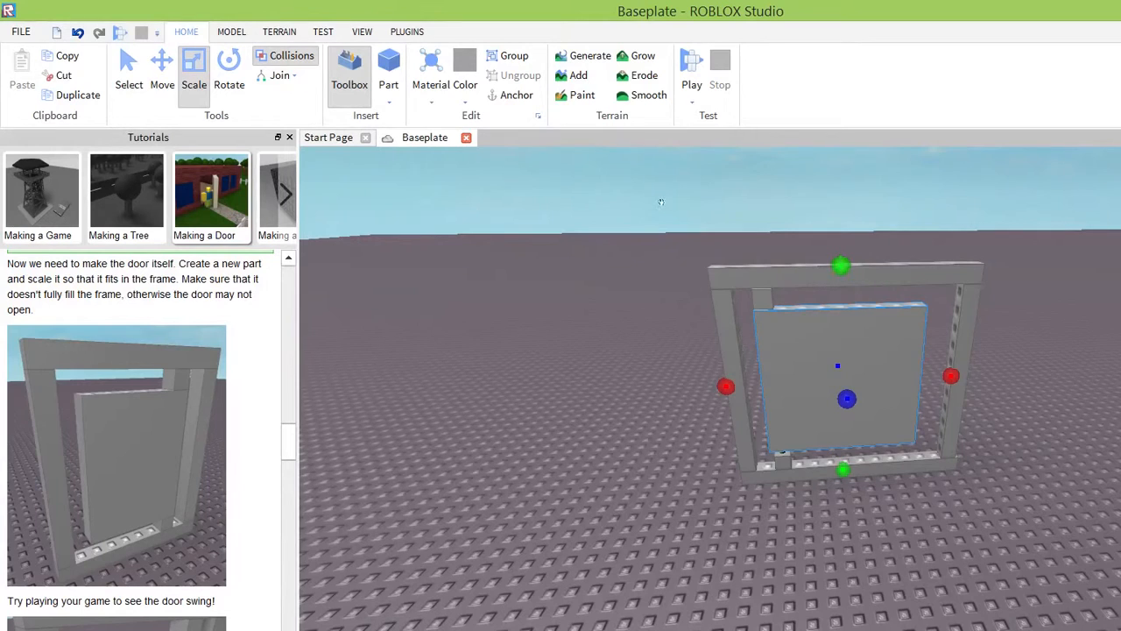
click(675, 381)
click(667, 313)
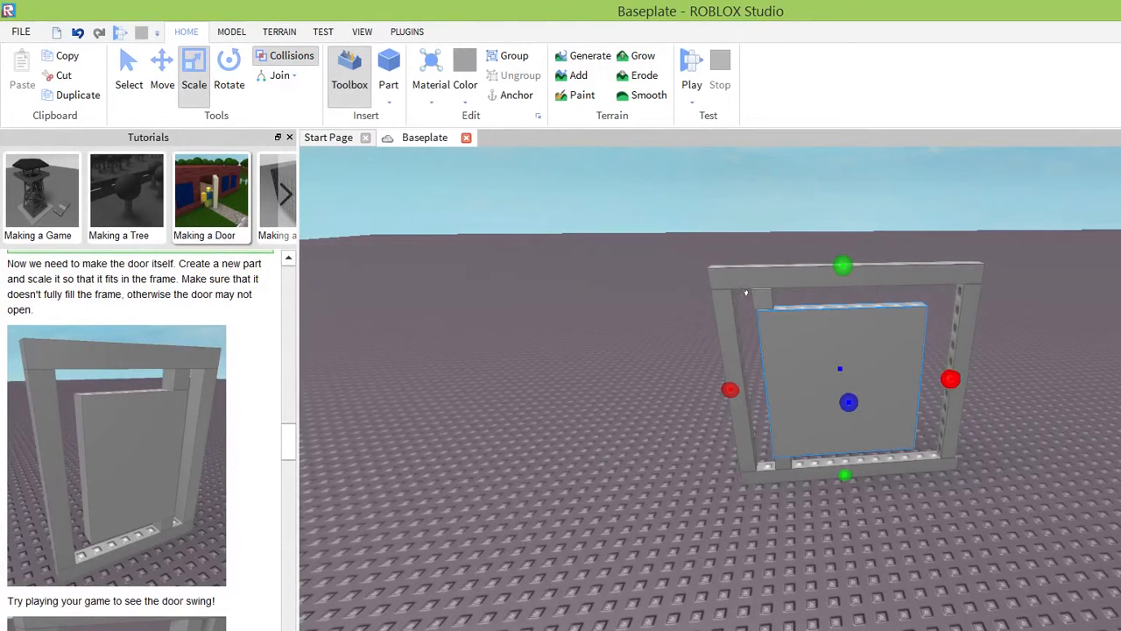
drag(755, 296, 762, 298)
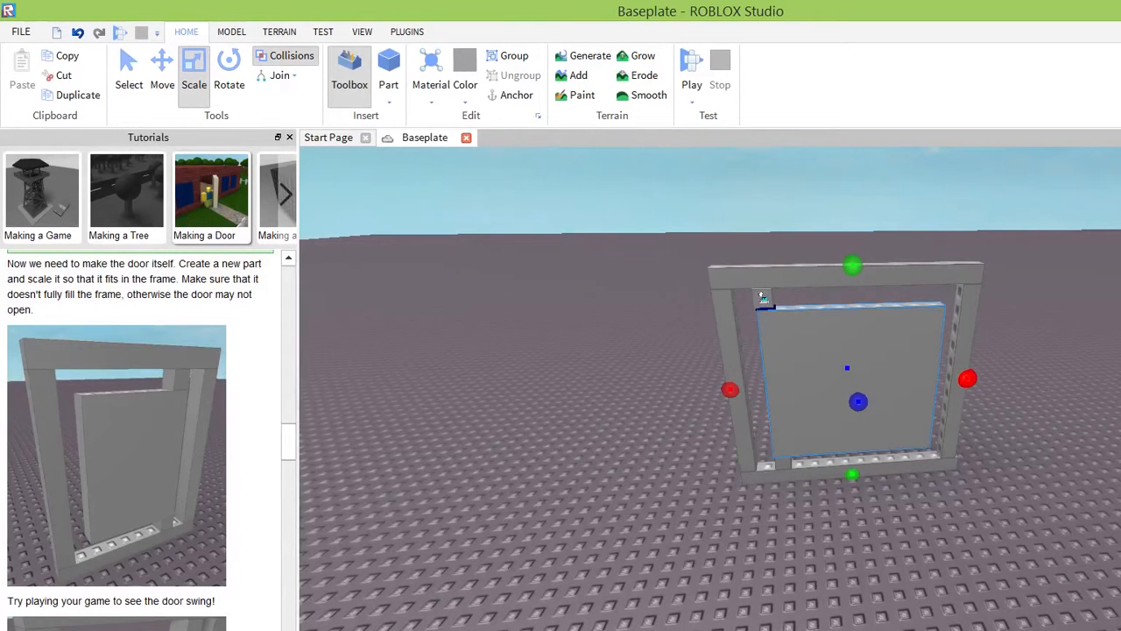
right_drag(783, 418, 783, 418)
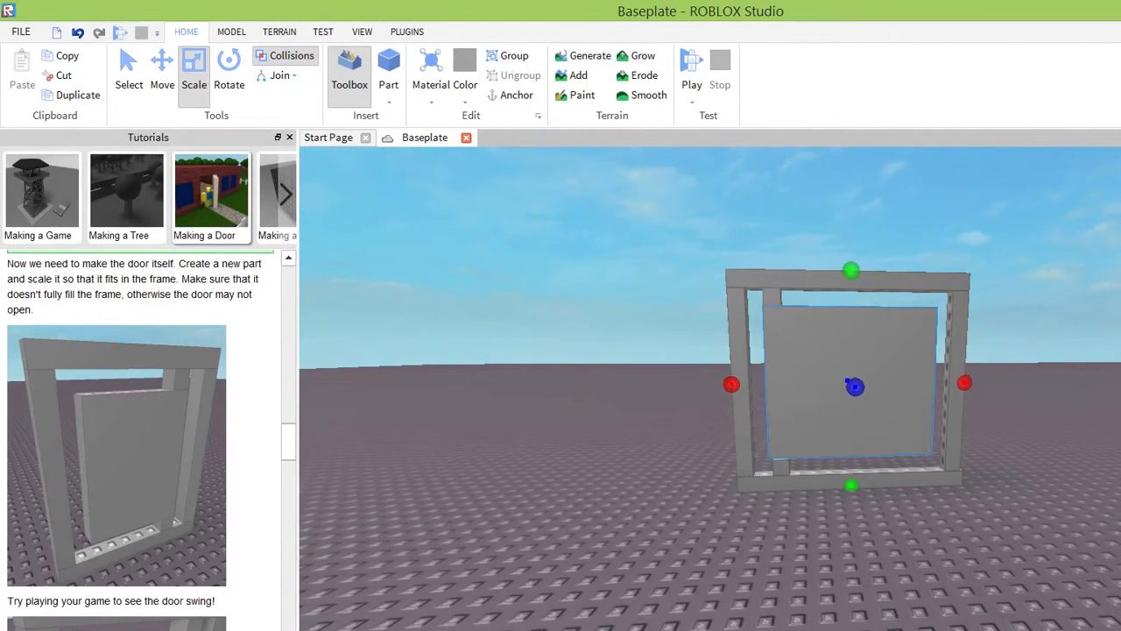
Shift the door part in depth within the frame and thicken it so it covers both hinges.
right_drag(563, 430, 563, 430)
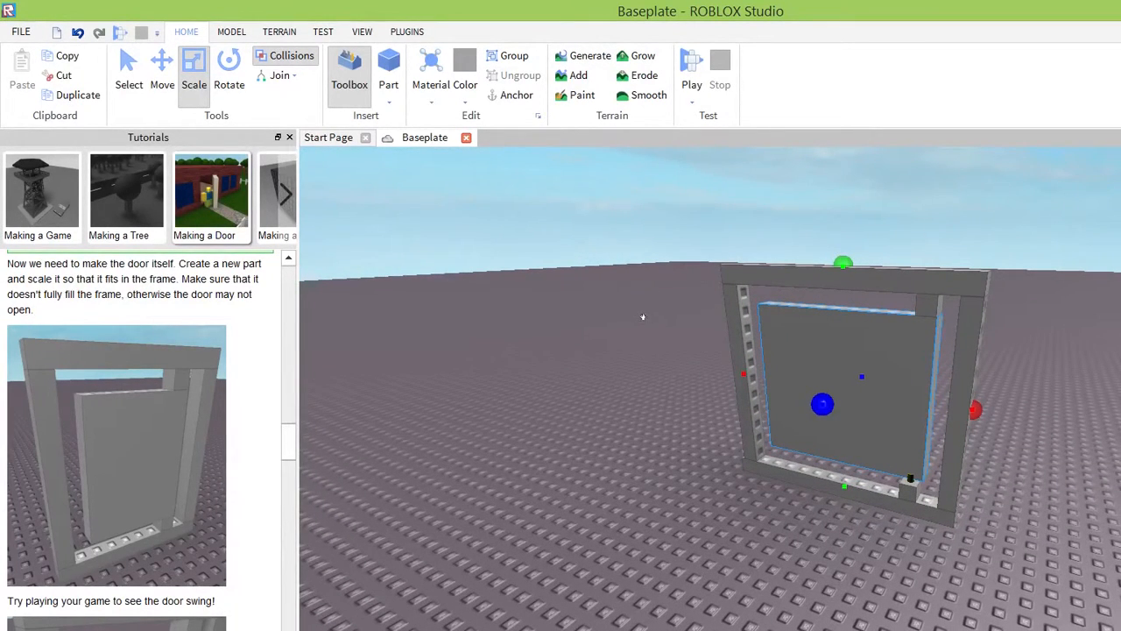
click(162, 74)
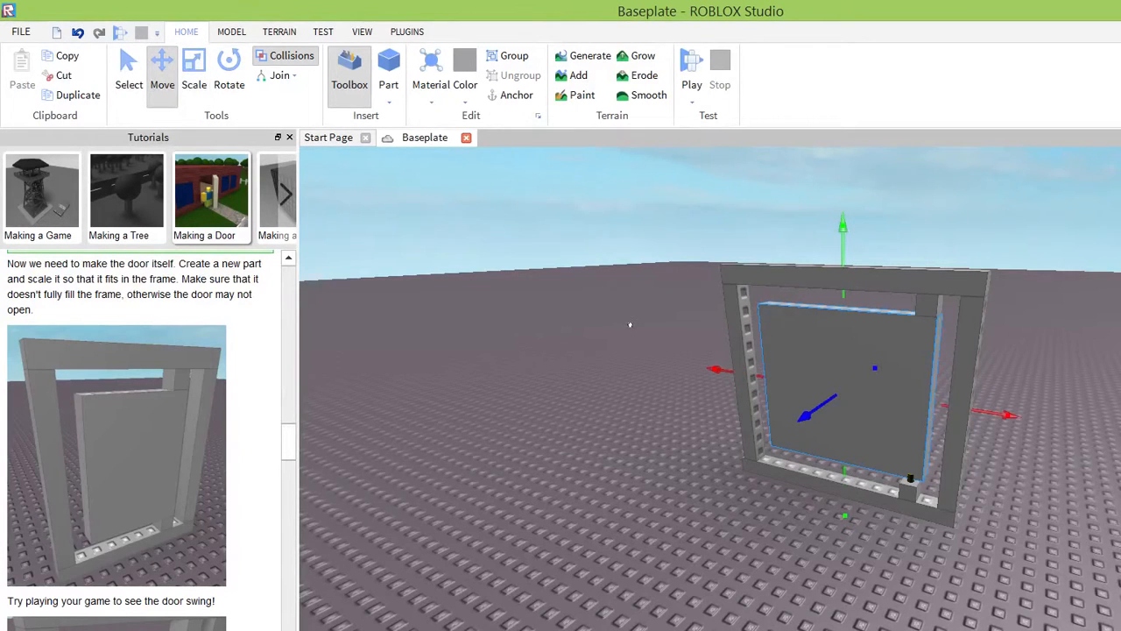
drag(804, 416, 796, 416)
right_drag(820, 412, 821, 413)
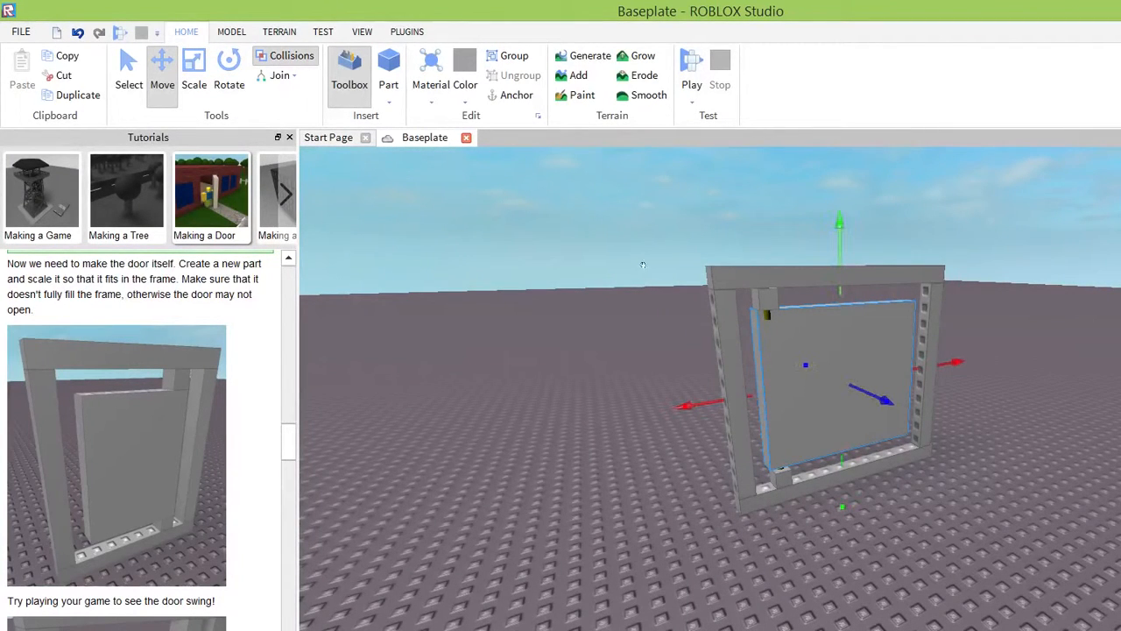
click(194, 77)
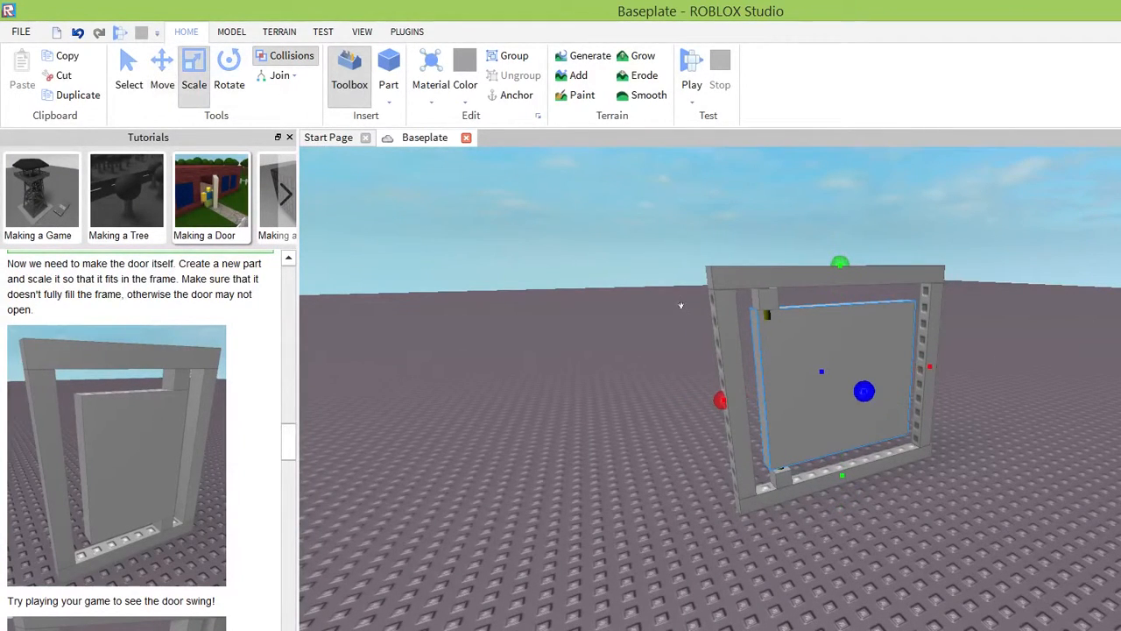
drag(682, 305, 689, 309)
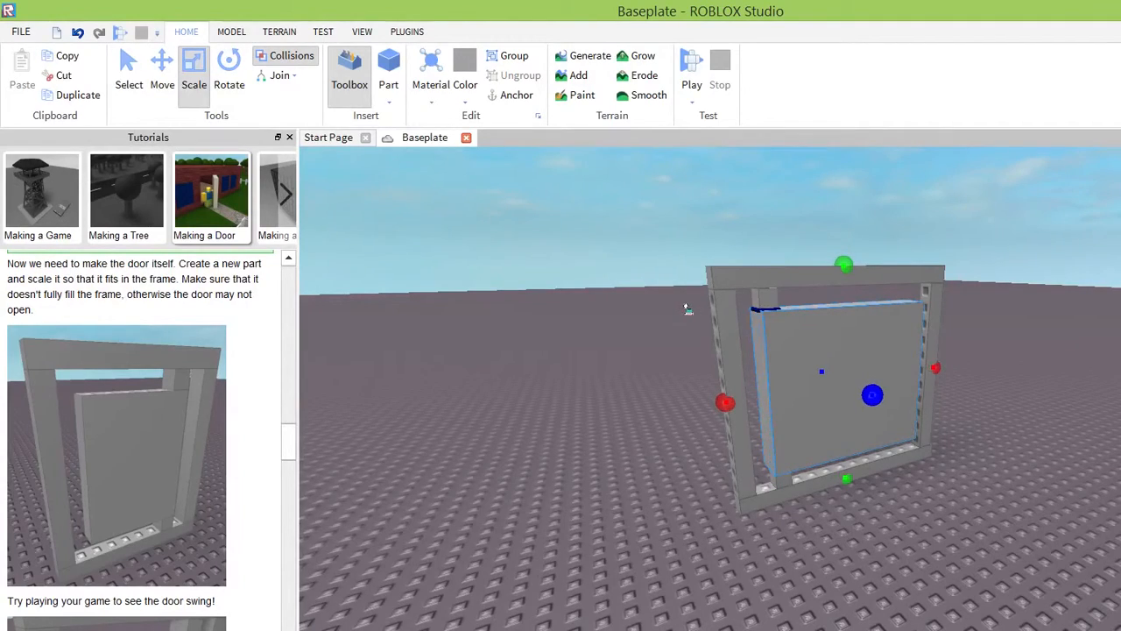
Examine the door part's fit against the hinges and its clearance from the surrounding frame.
mouse_move(643, 444)
right_down()
mouse_move(629, 430)
mouse_move(642, 443)
right_up()
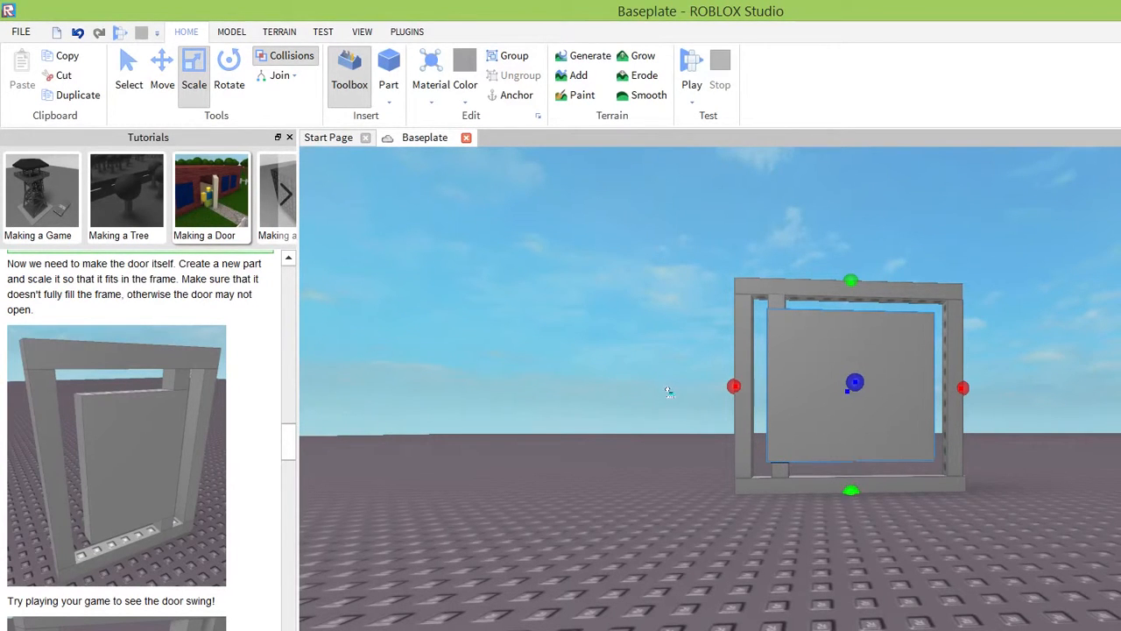
right_drag(620, 434, 622, 434)
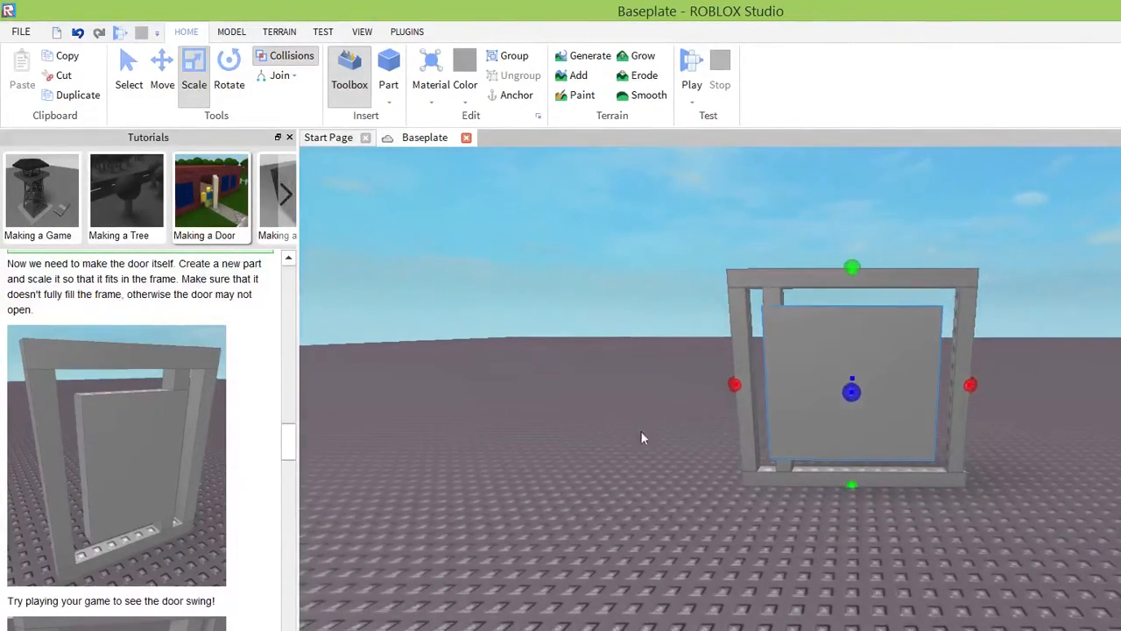
right_drag(821, 415, 821, 415)
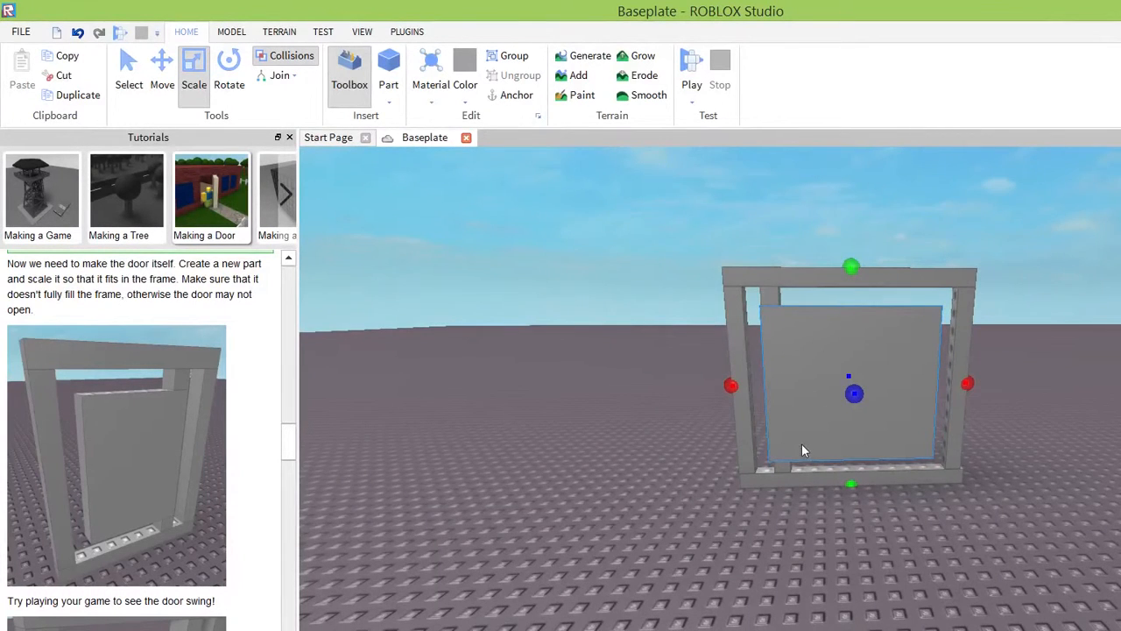
scroll(801, 443, up, 5)
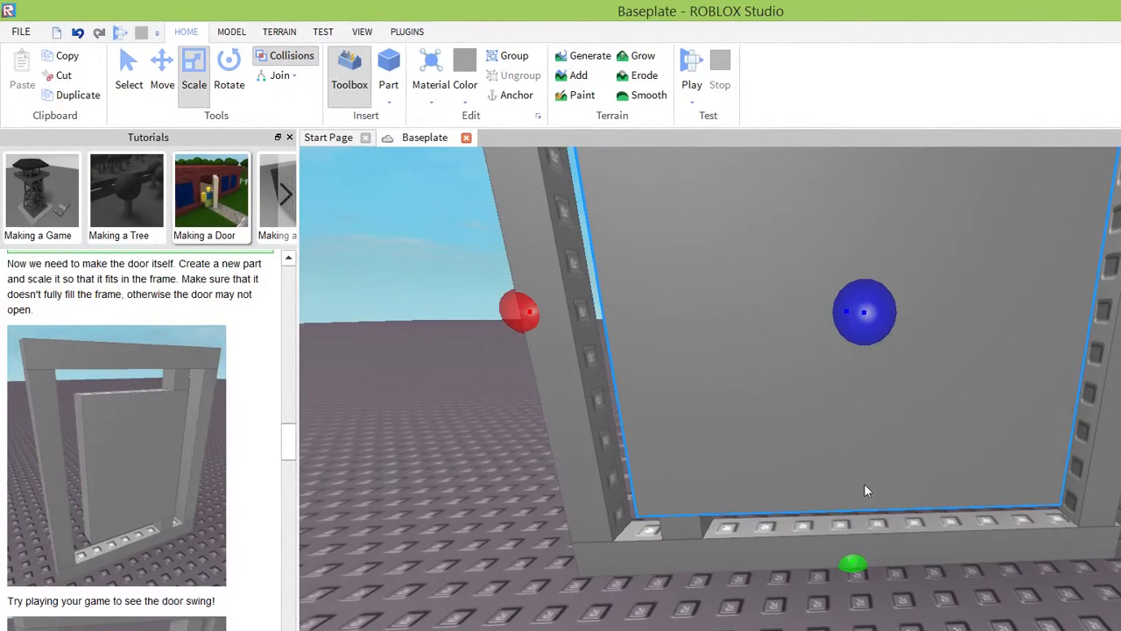
scroll(860, 474, down, 3)
scroll(913, 449, down, 8)
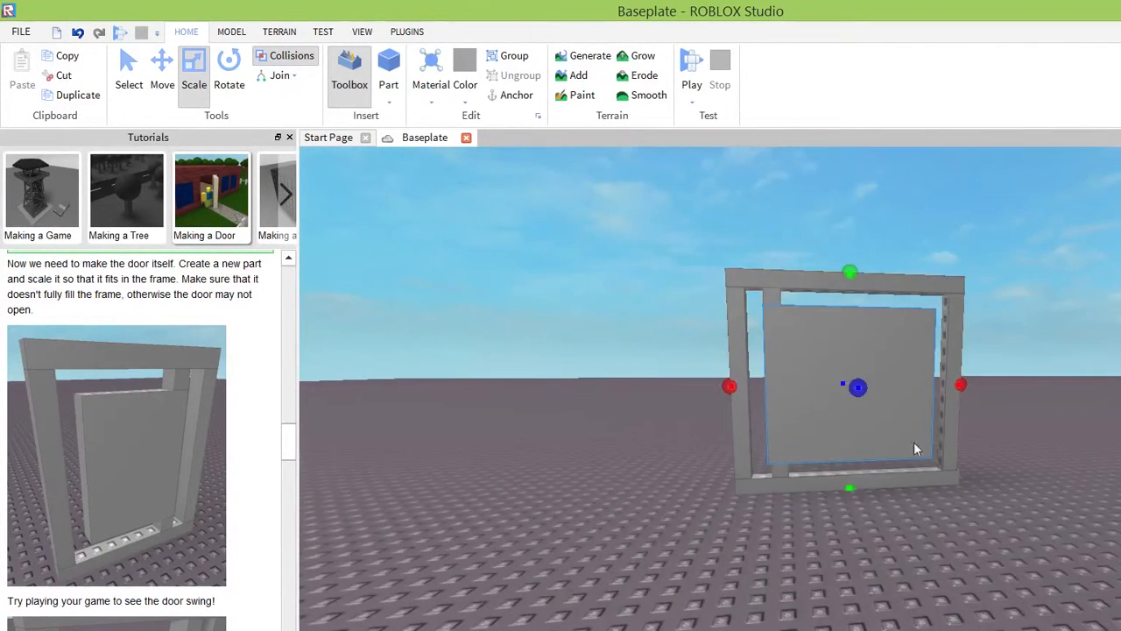
right_drag(936, 419, 931, 418)
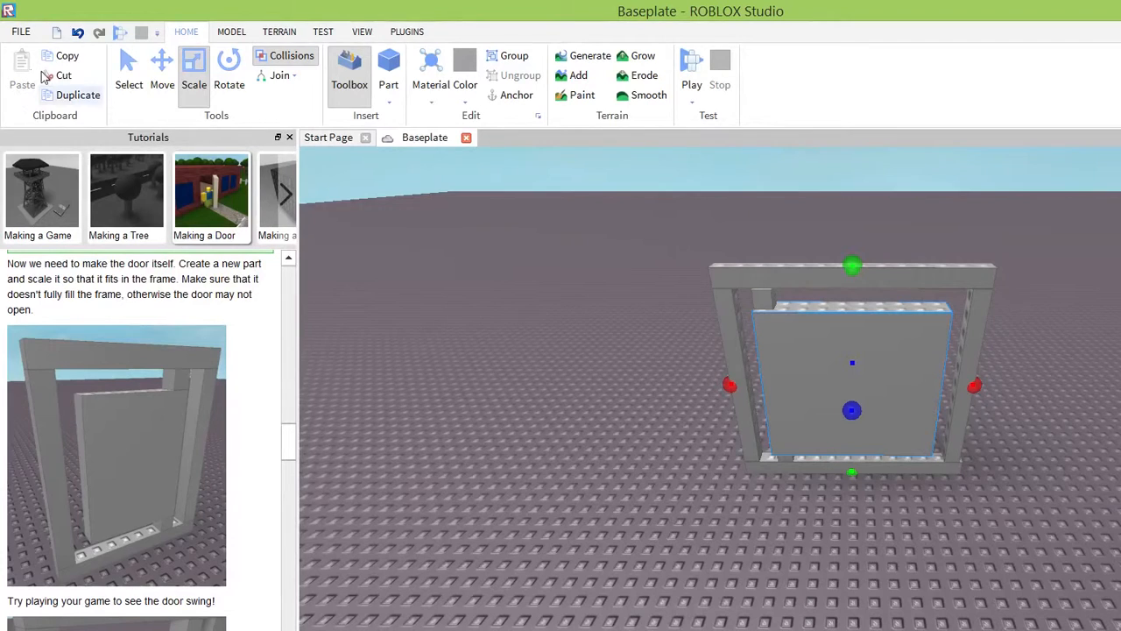
Start a play test of the baseplate with a character to try out the door.
click(17, 31)
click(31, 27)
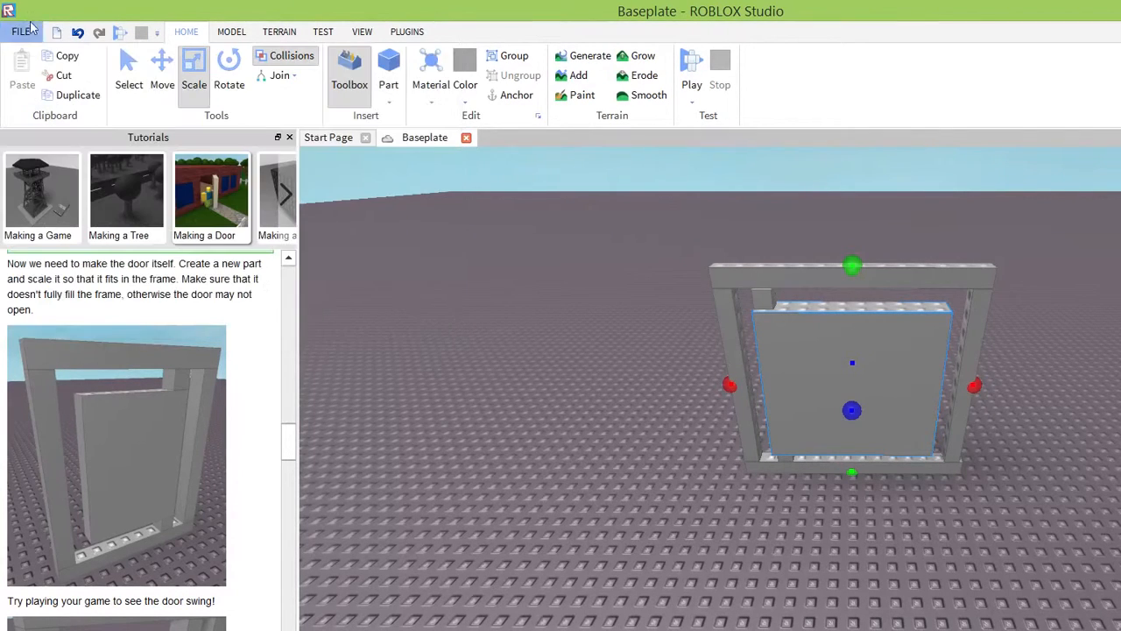
click(323, 32)
click(19, 88)
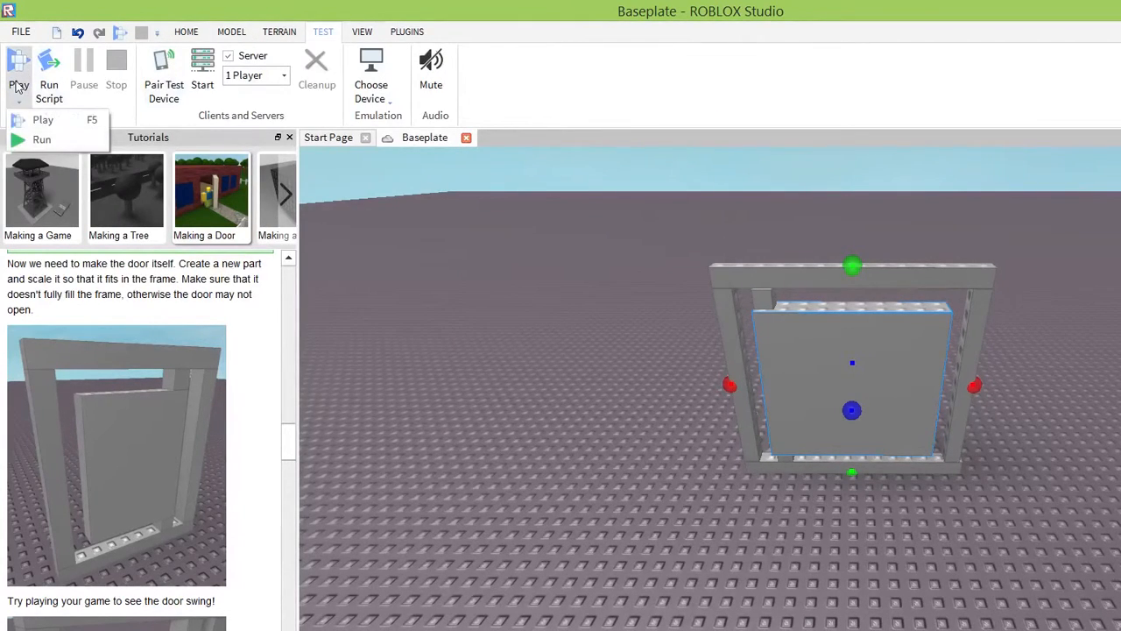
click(39, 120)
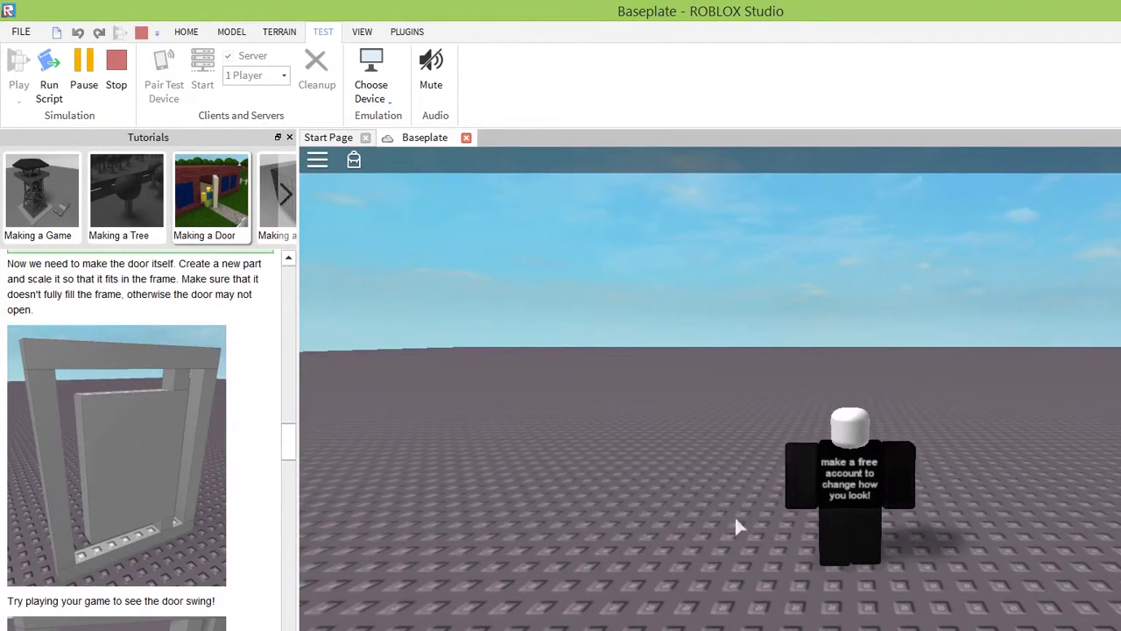
Walk the character around the frame and up against the door to push it on its hinges.
right_drag(984, 483, 984, 483)
key(w)
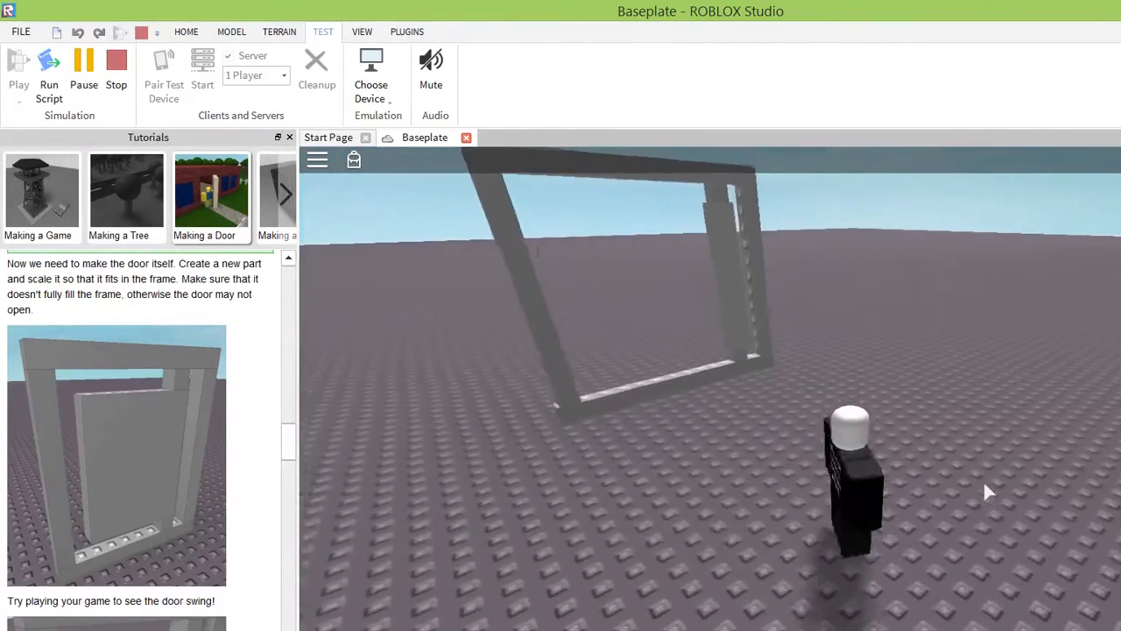
key(s)
key(a)
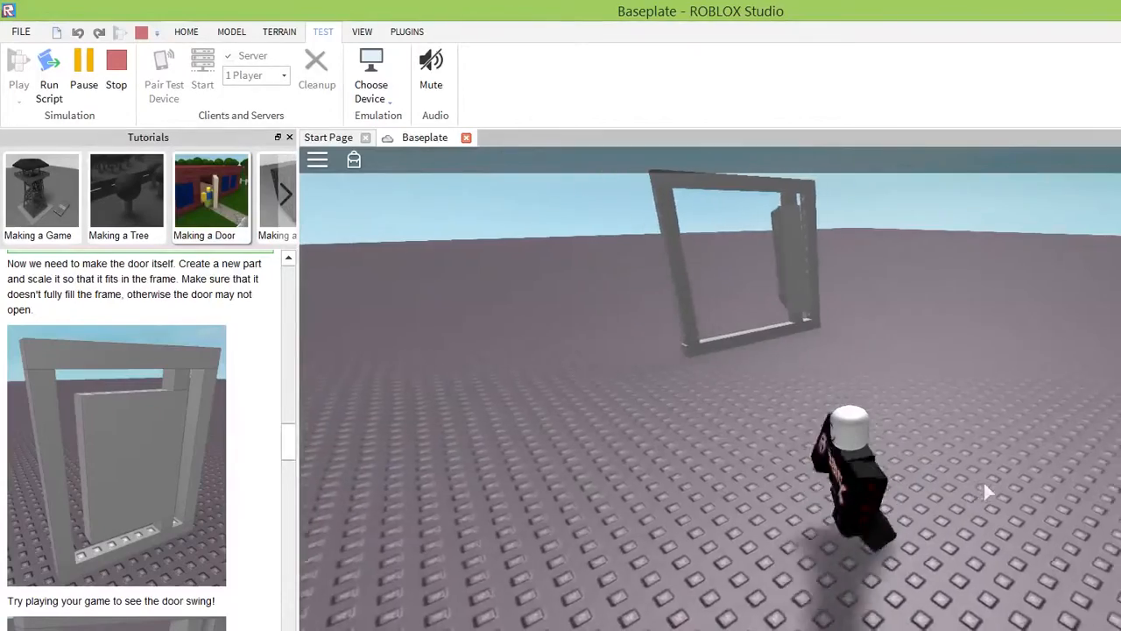
key(w)
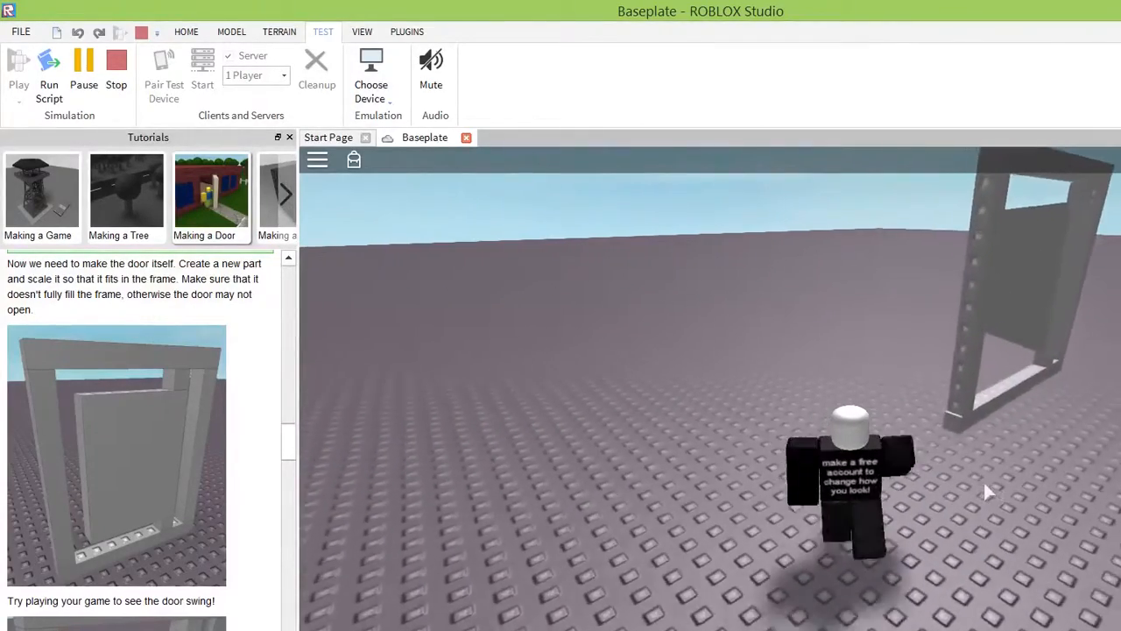
key(d)
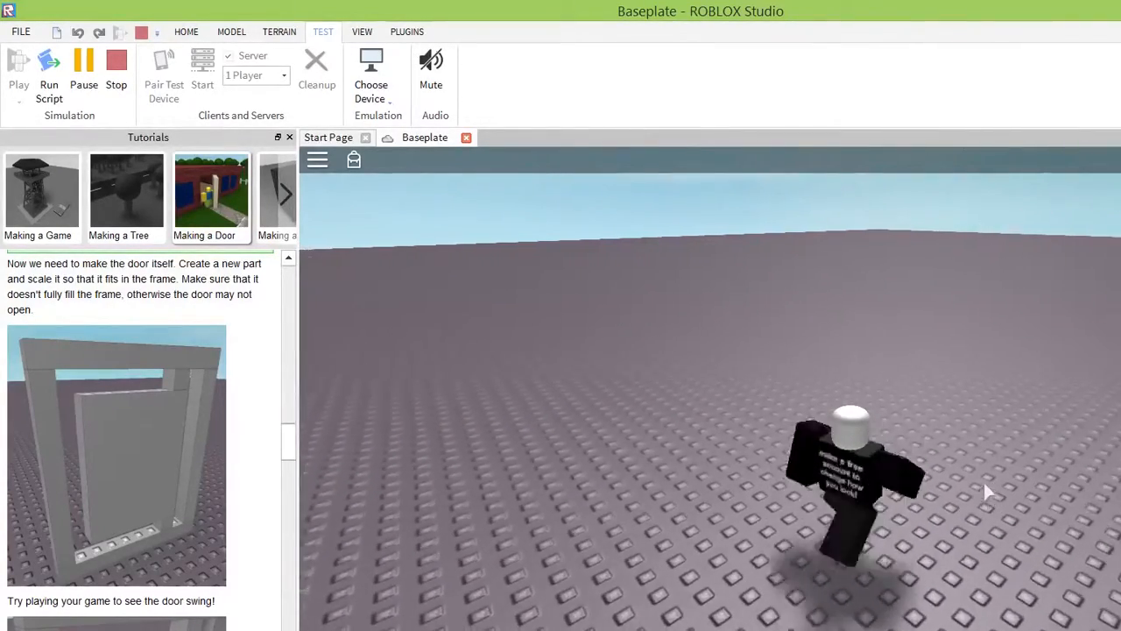
right_drag(929, 380, 928, 380)
key(w)
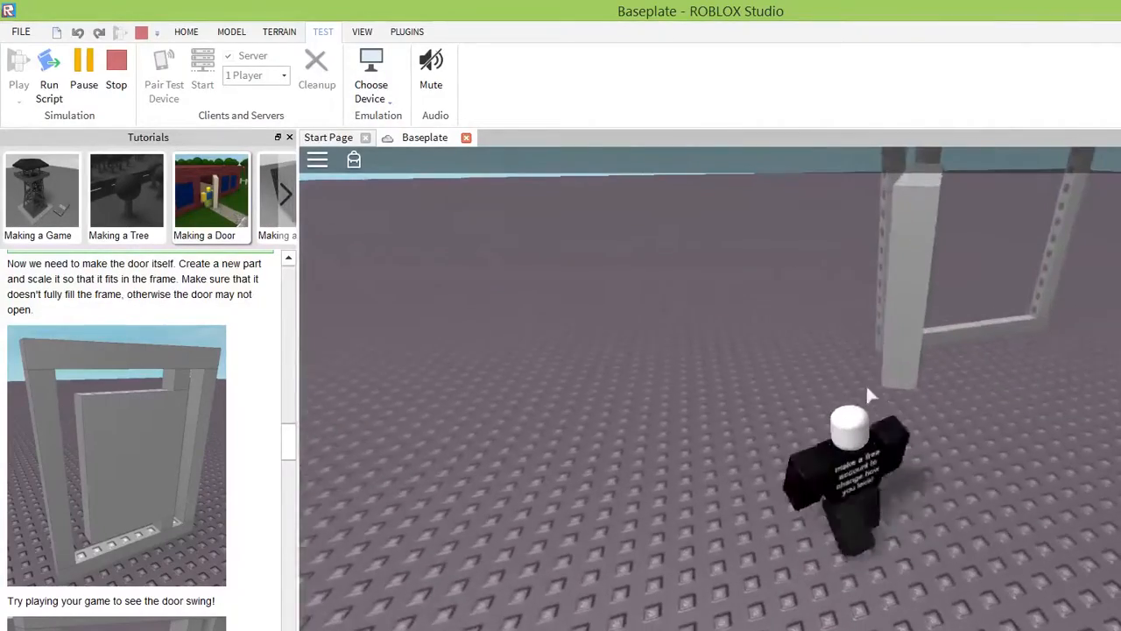
key(d)
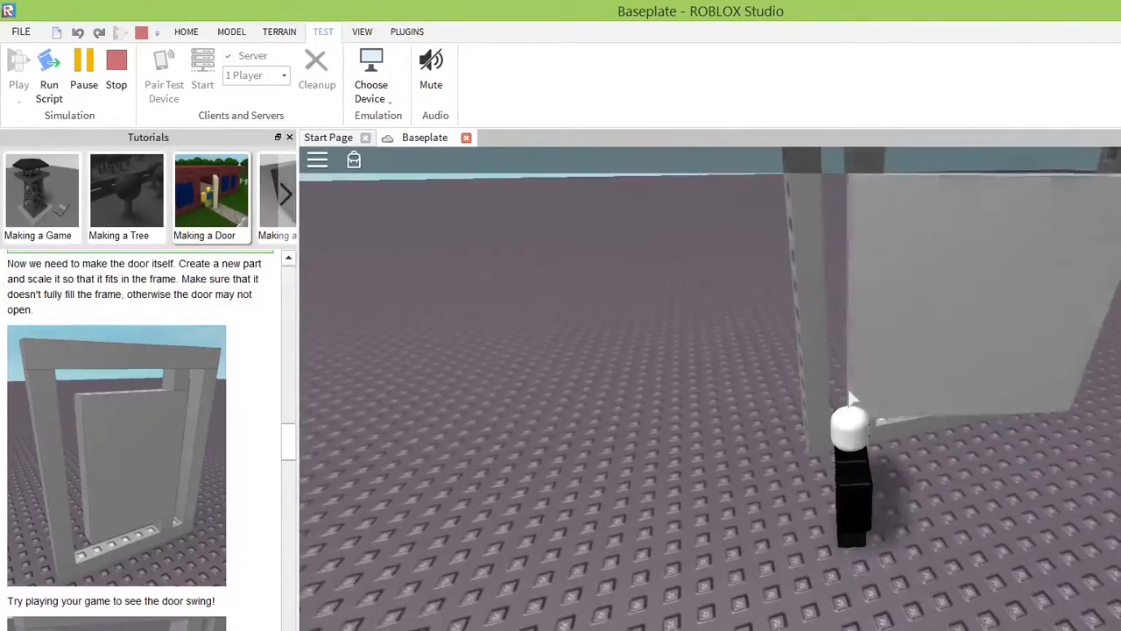
Back the character away and walk into the door repeatedly from different sides to test how it swings.
key(s)
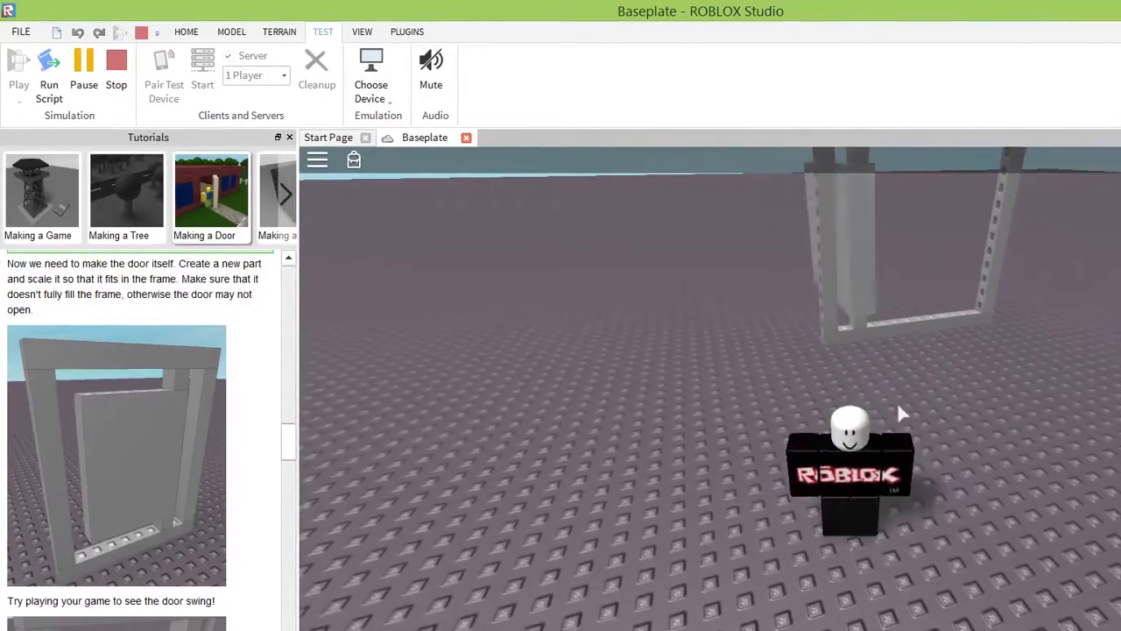
key(w)
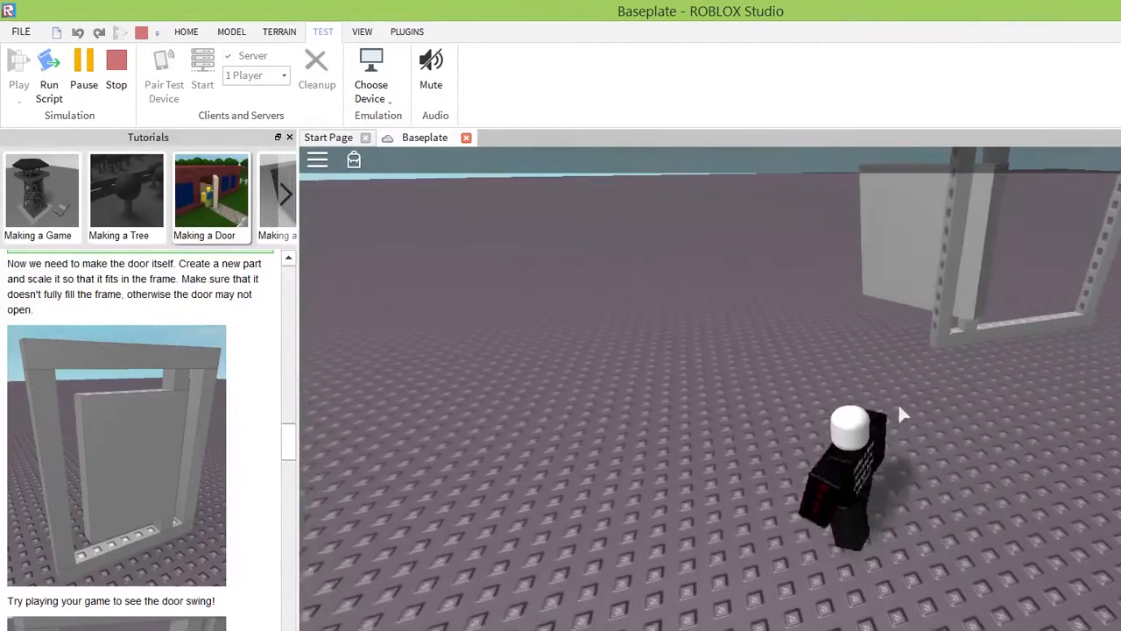
key(w)
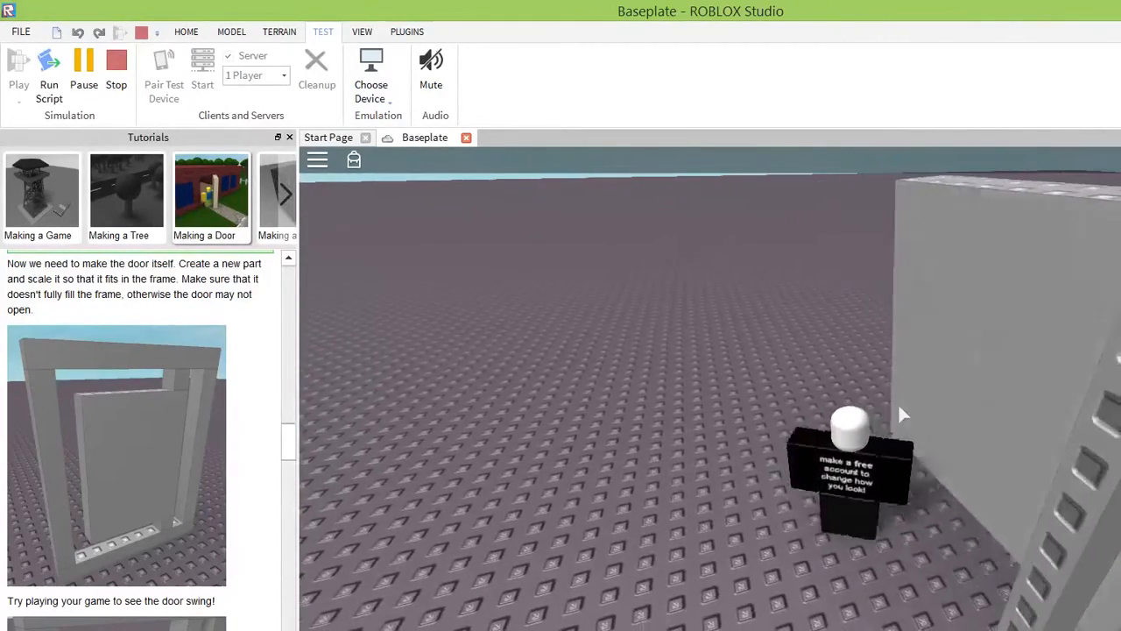
key(d)
key(d)
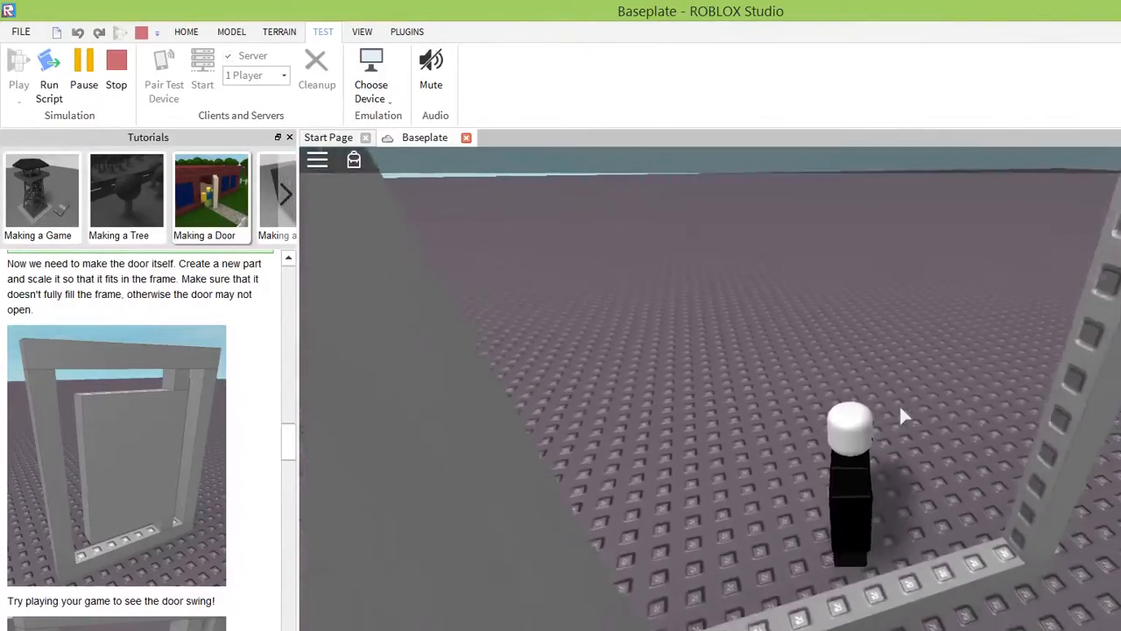
key(s)
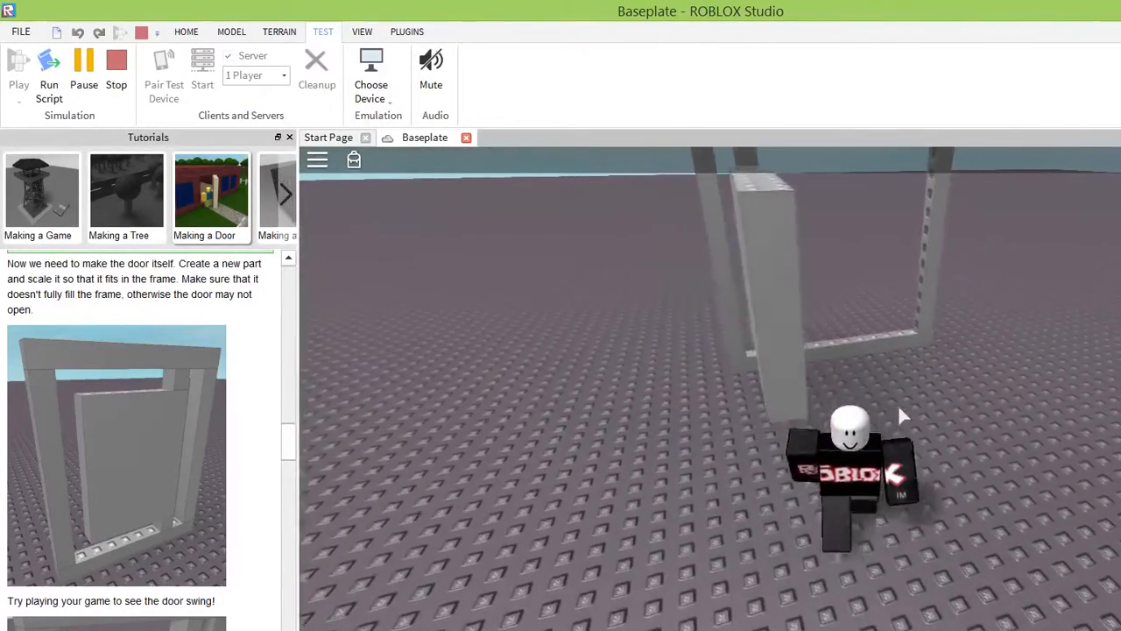
key(a)
key(w)
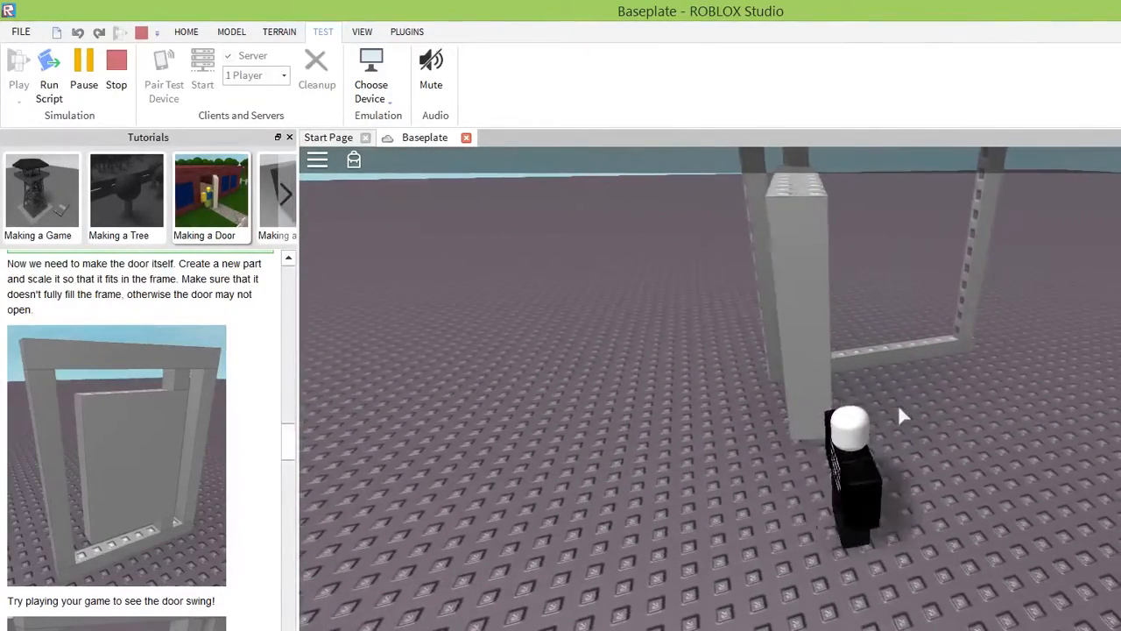
key(w)
key(a)
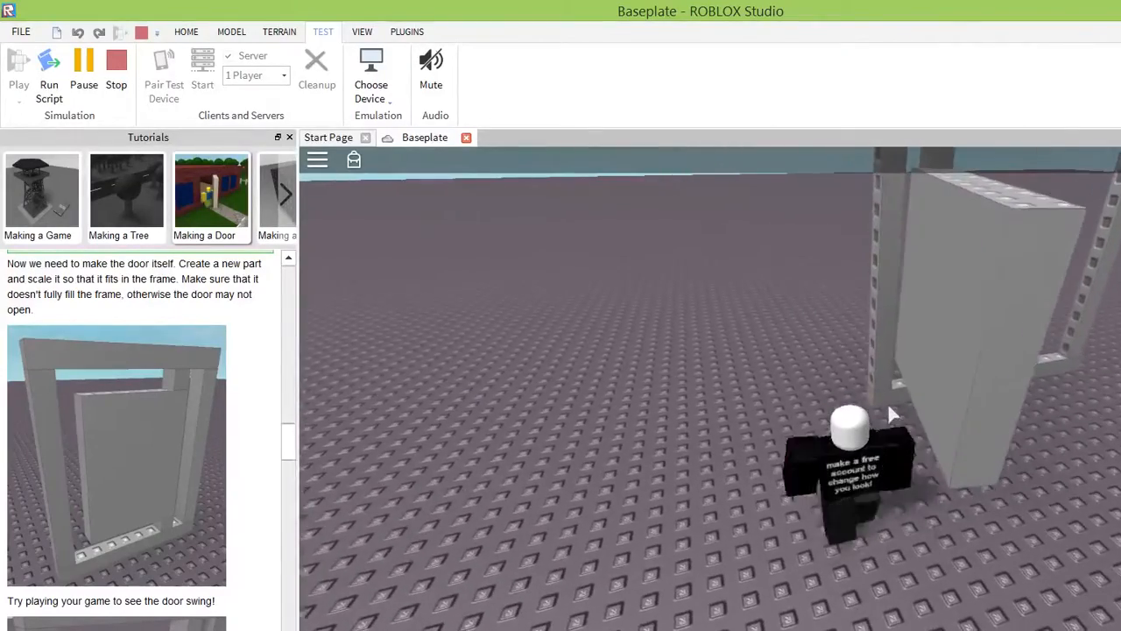
Walk the character into the door's face to push it on its hinges, and back away from the frame.
key(d)
key(s)
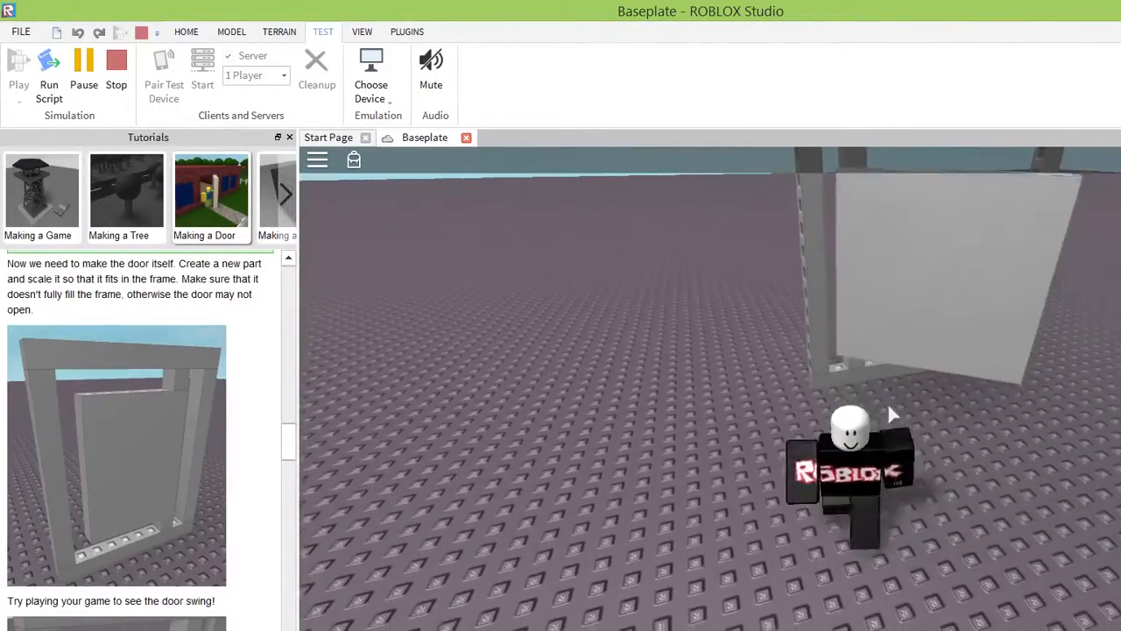
key(w)
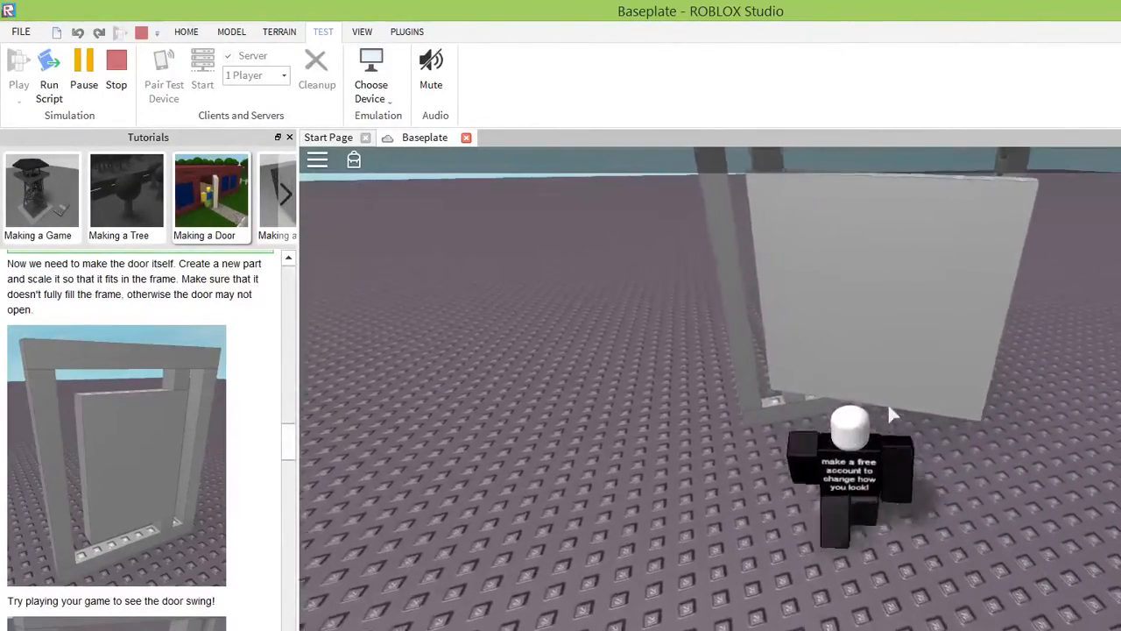
key(w)
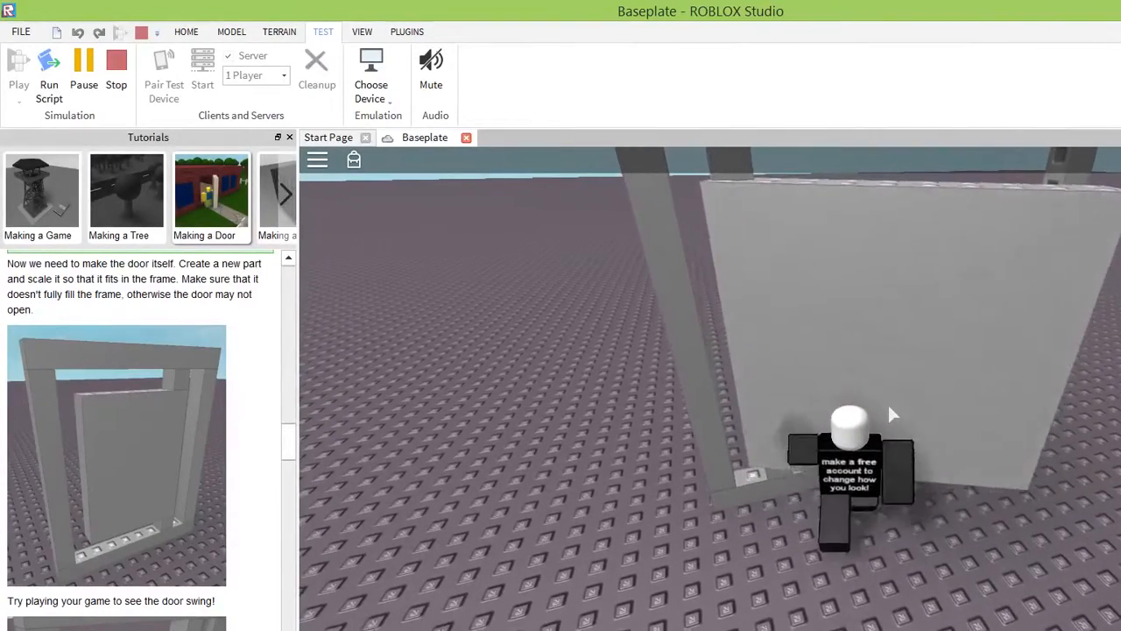
key(s)
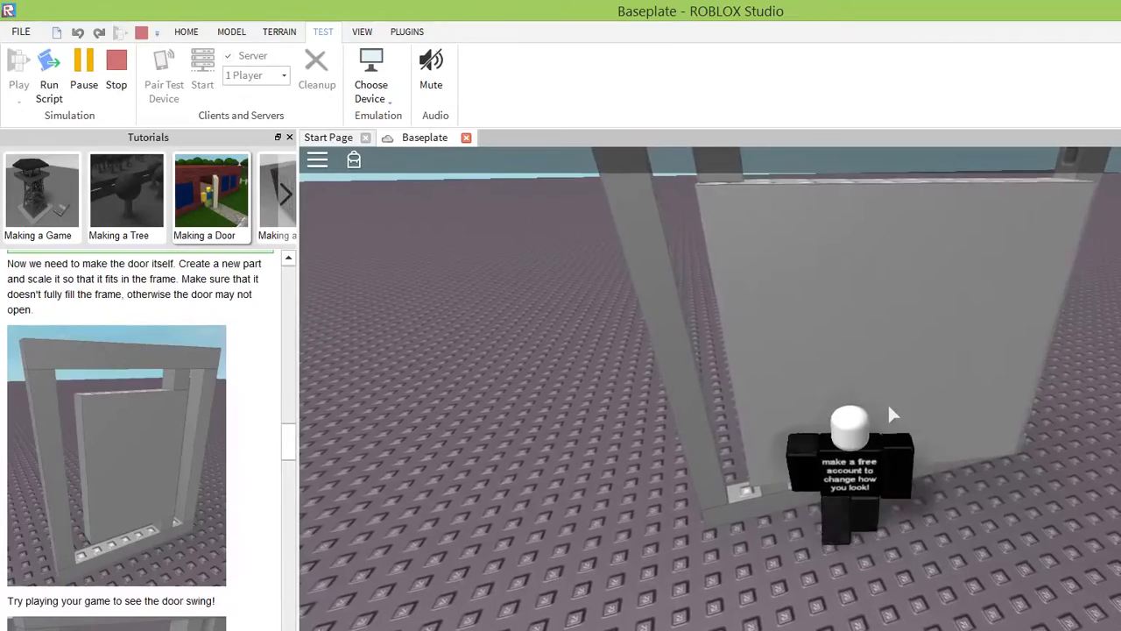
key(s)
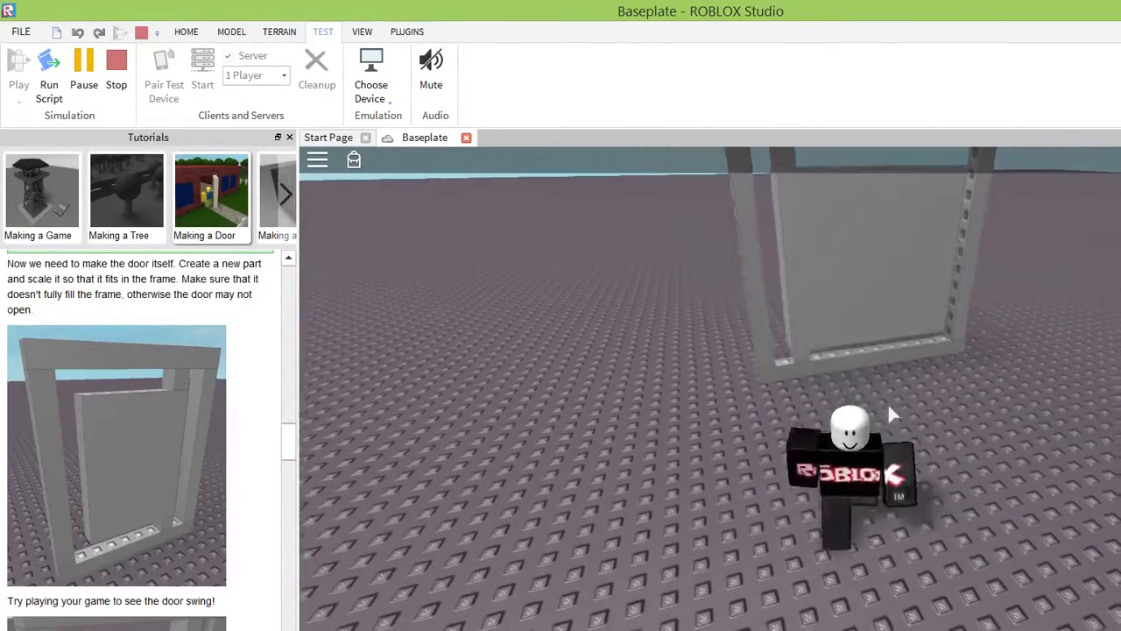
Jump and run the character back toward the frame, pushing through the door to the other side.
right_drag(987, 495, 988, 486)
key(space)
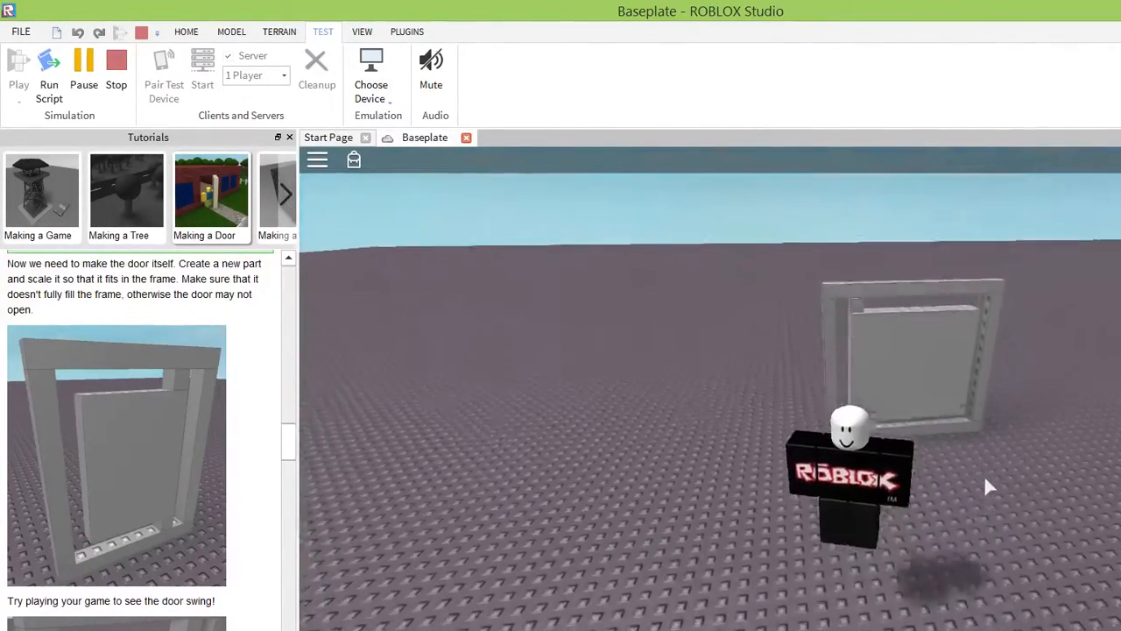
key(w)
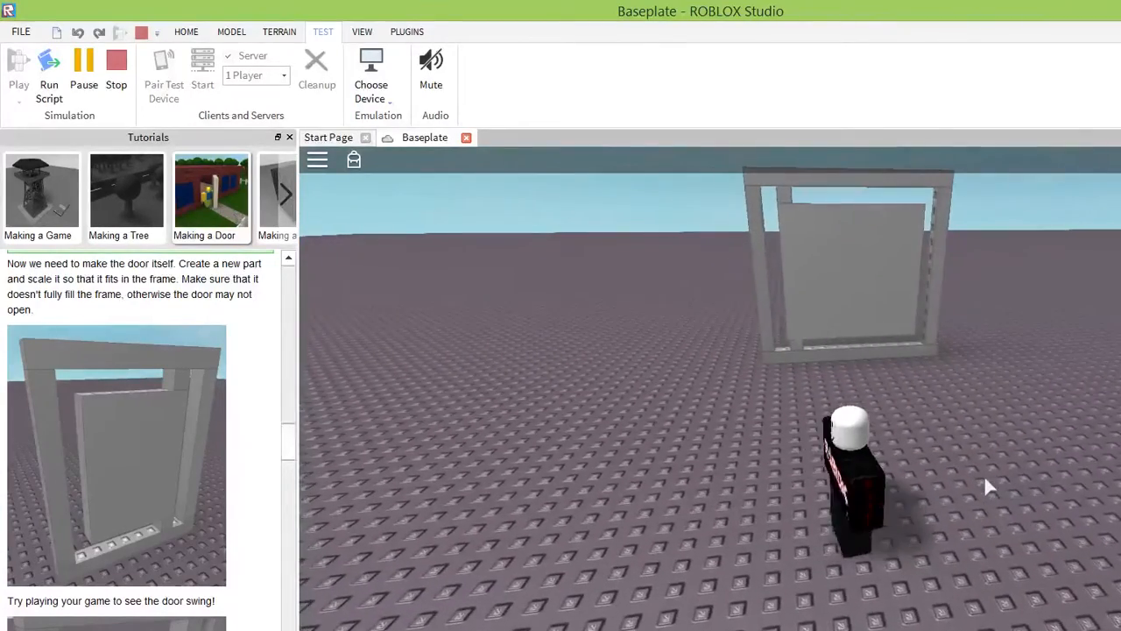
key(d)
key(w)
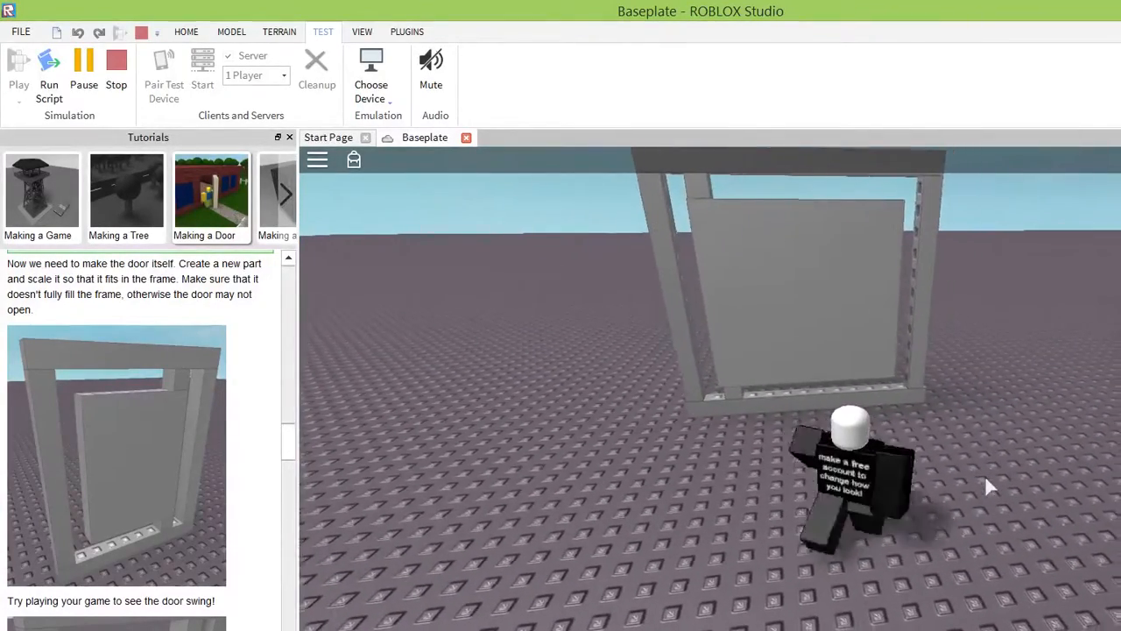
key(space)
key(w)
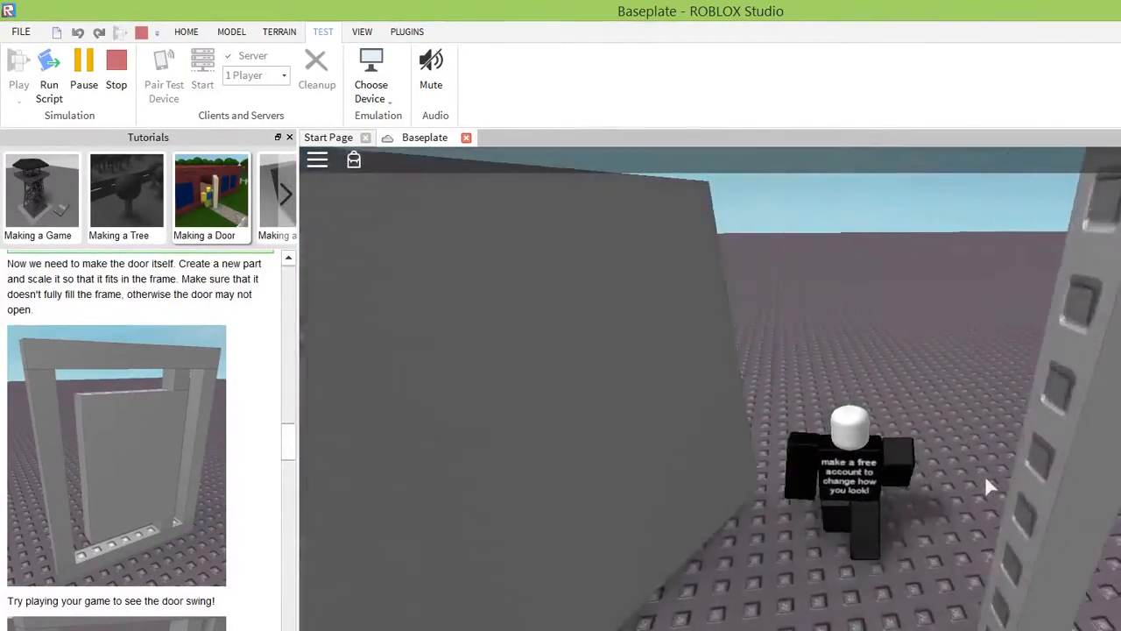
Move the character around the frame to try the door's swing from the other side, and end the play test.
right_drag(893, 429, 911, 394)
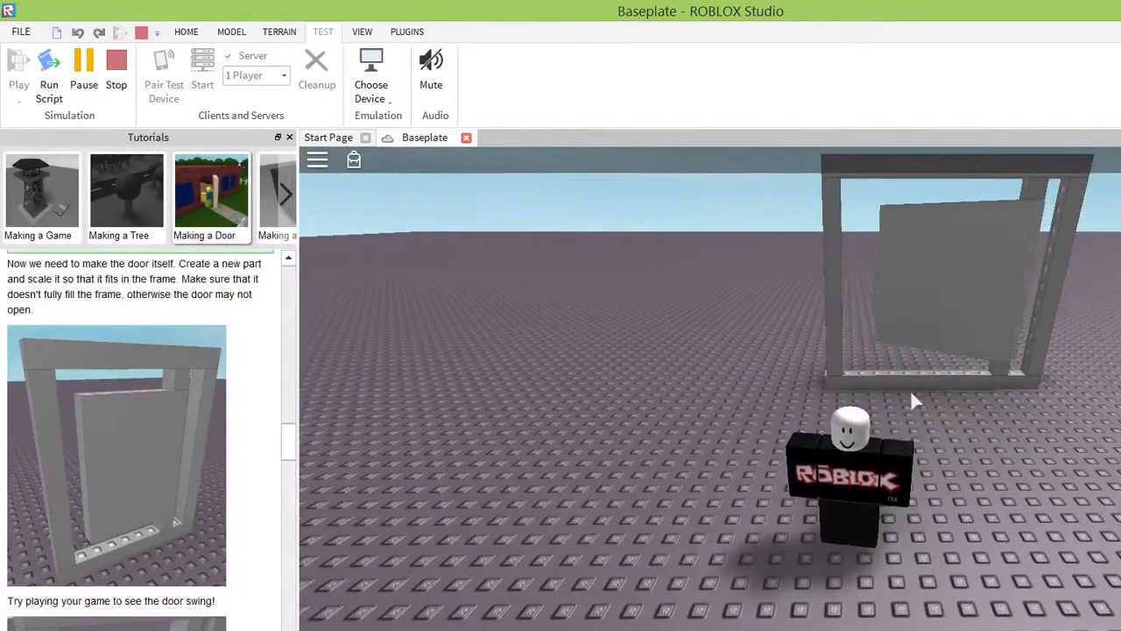
key(a)
key(w)
key(d)
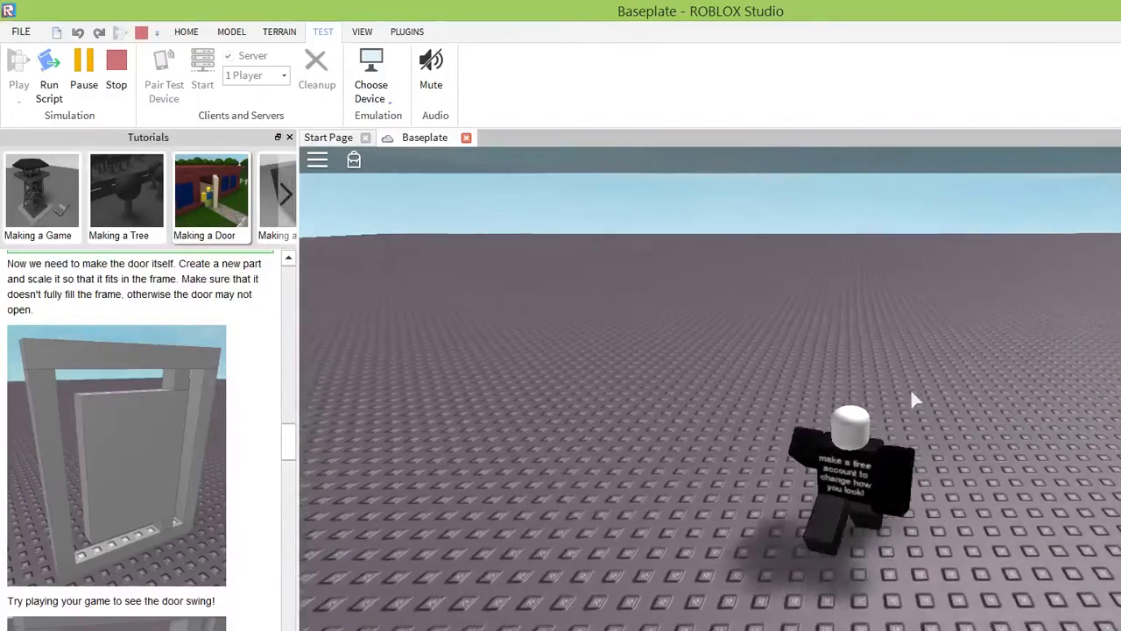
right_drag(949, 380, 952, 378)
key(s)
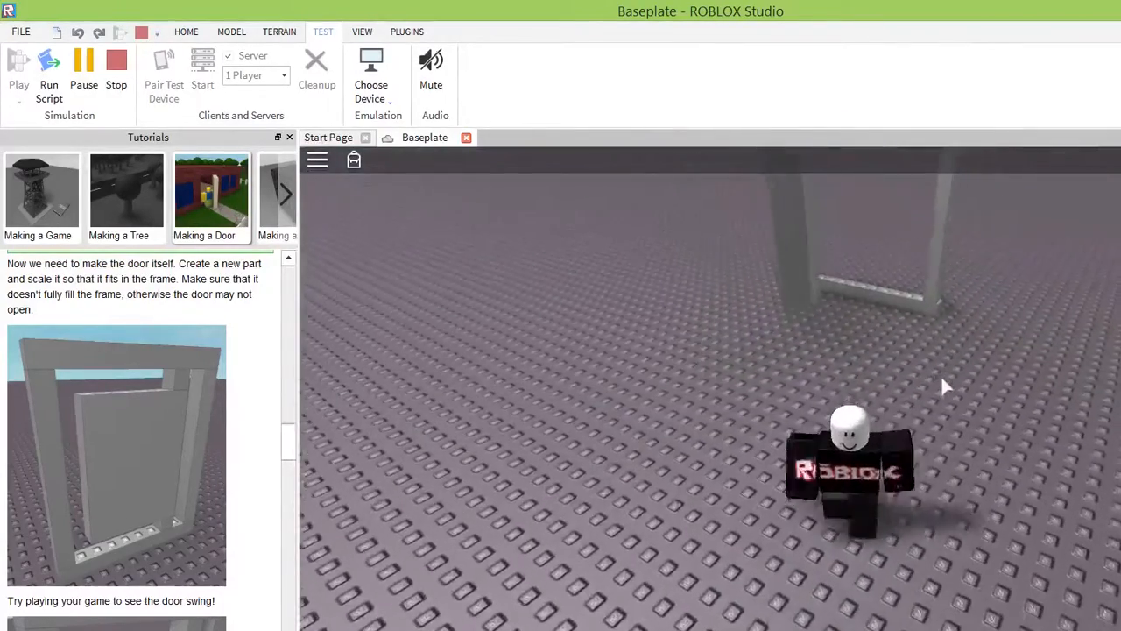
key(a)
key(w)
key(d)
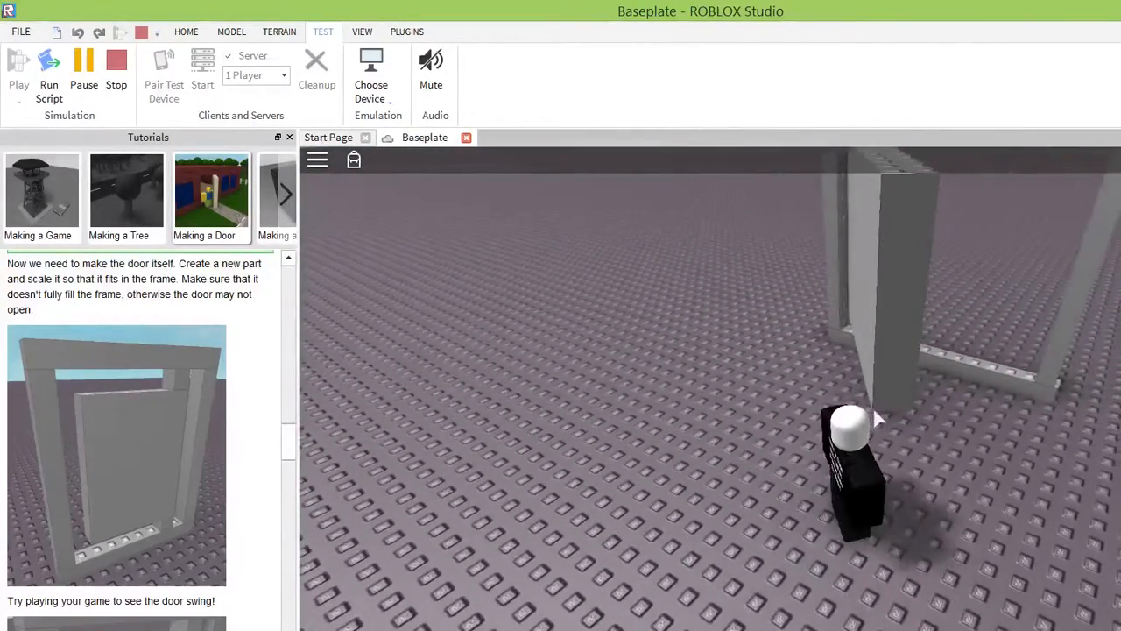
click(114, 66)
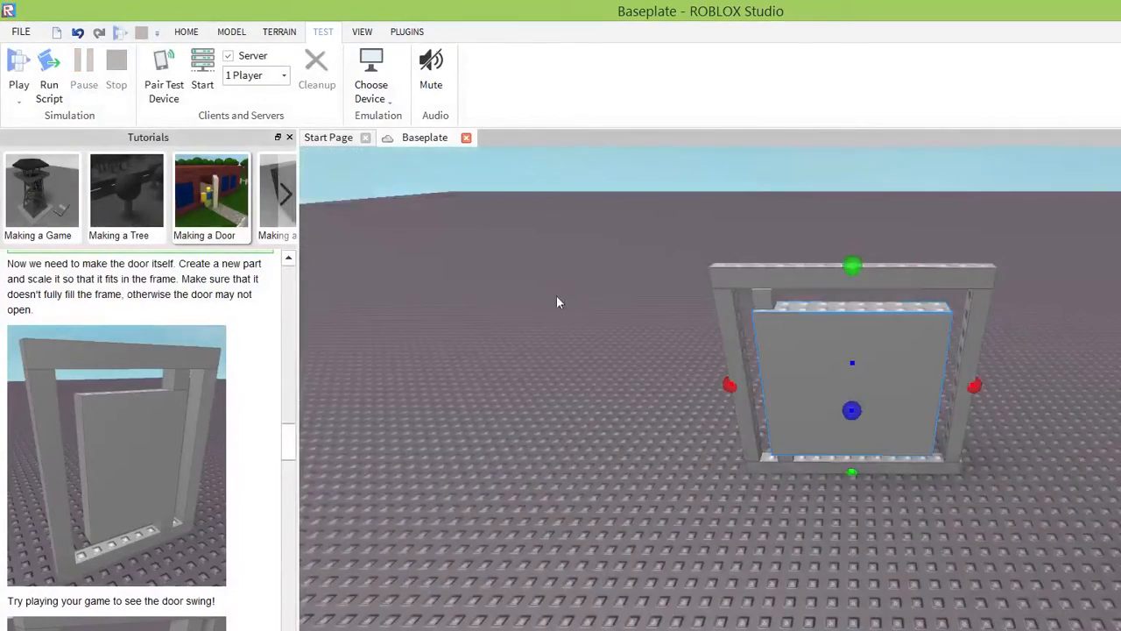
Examine the gaps around the door and read the tutorial's Finishing Touches section on narrowing them in 1/5th Stud increments.
right_drag(776, 419, 776, 418)
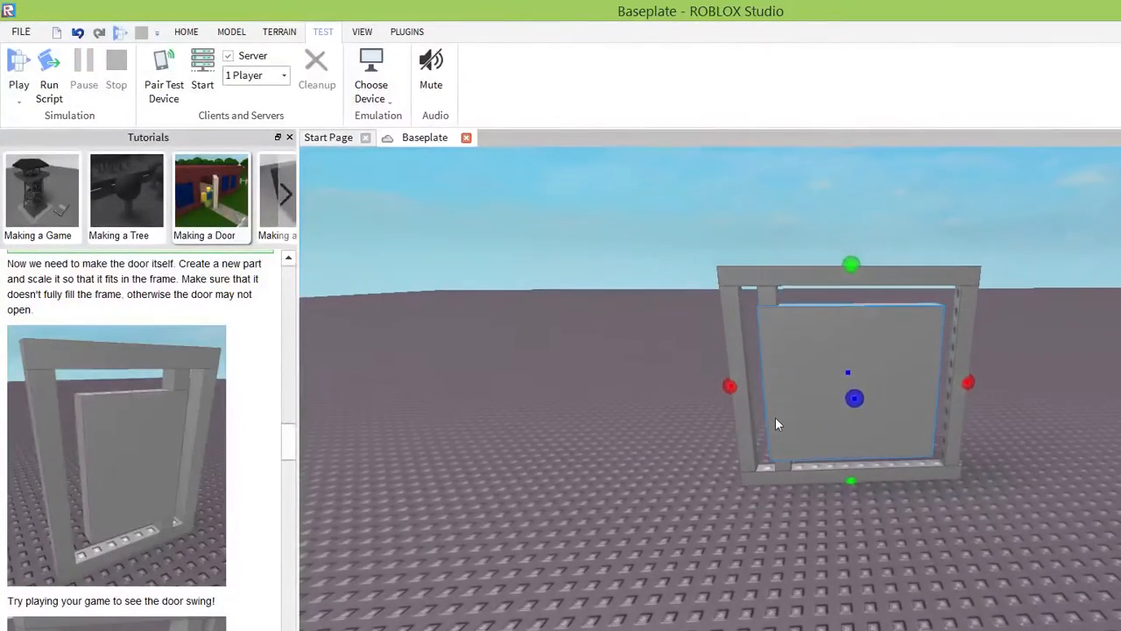
right_drag(605, 423, 605, 423)
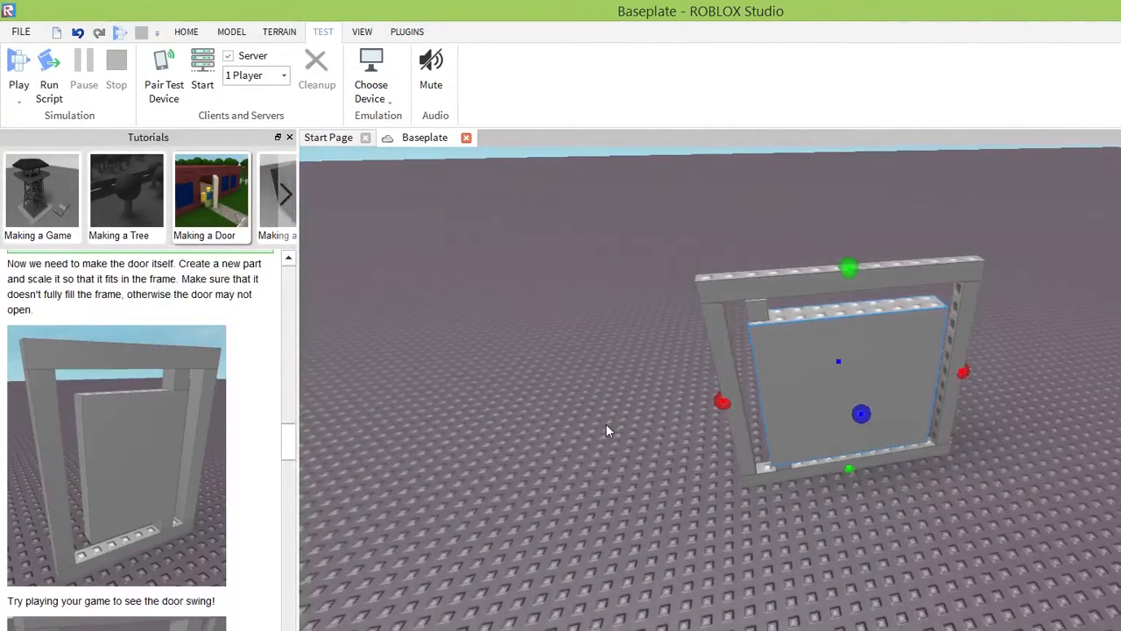
scroll(229, 368, down, 3)
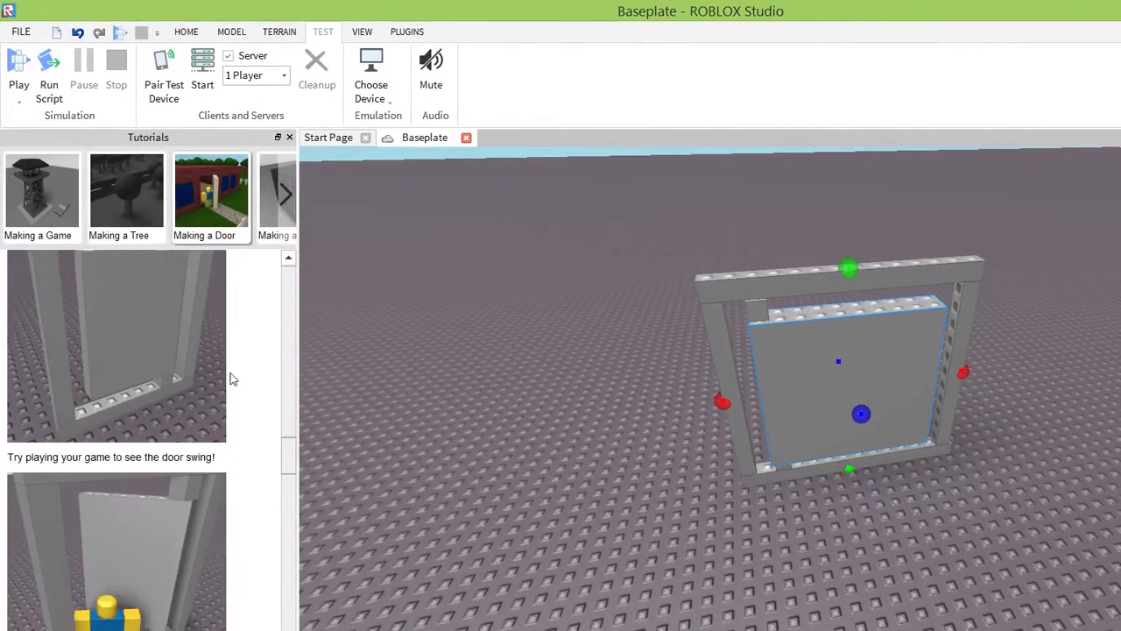
scroll(231, 383, down, 8)
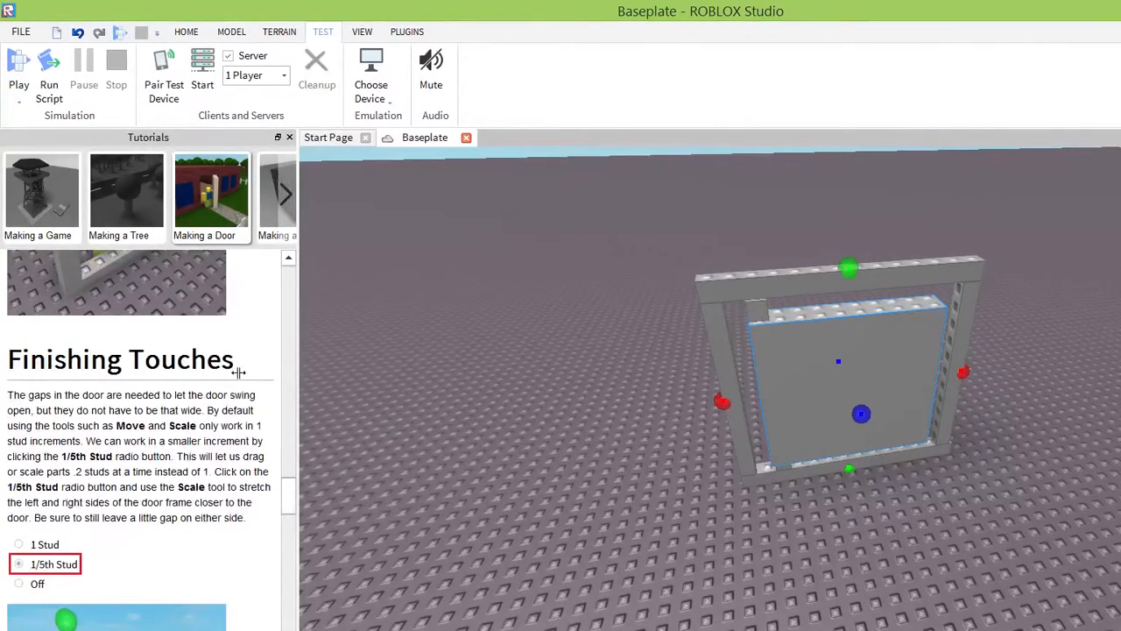
right_drag(341, 427, 342, 426)
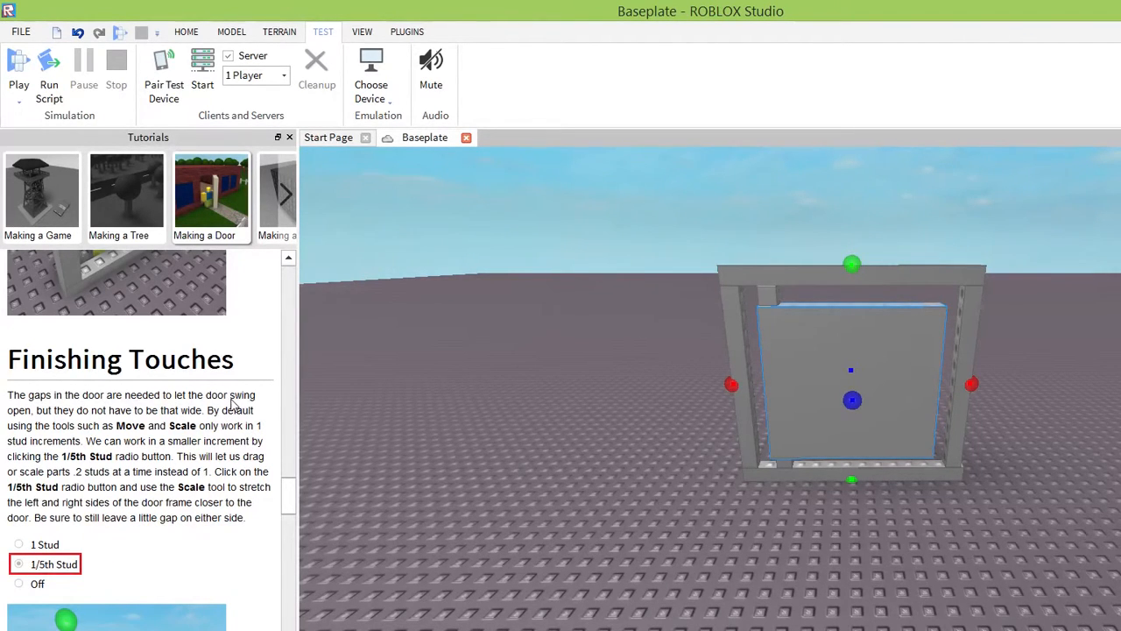
Scale the upper hinge block sideways until it reaches the frame's left post.
scroll(232, 407, down, 3)
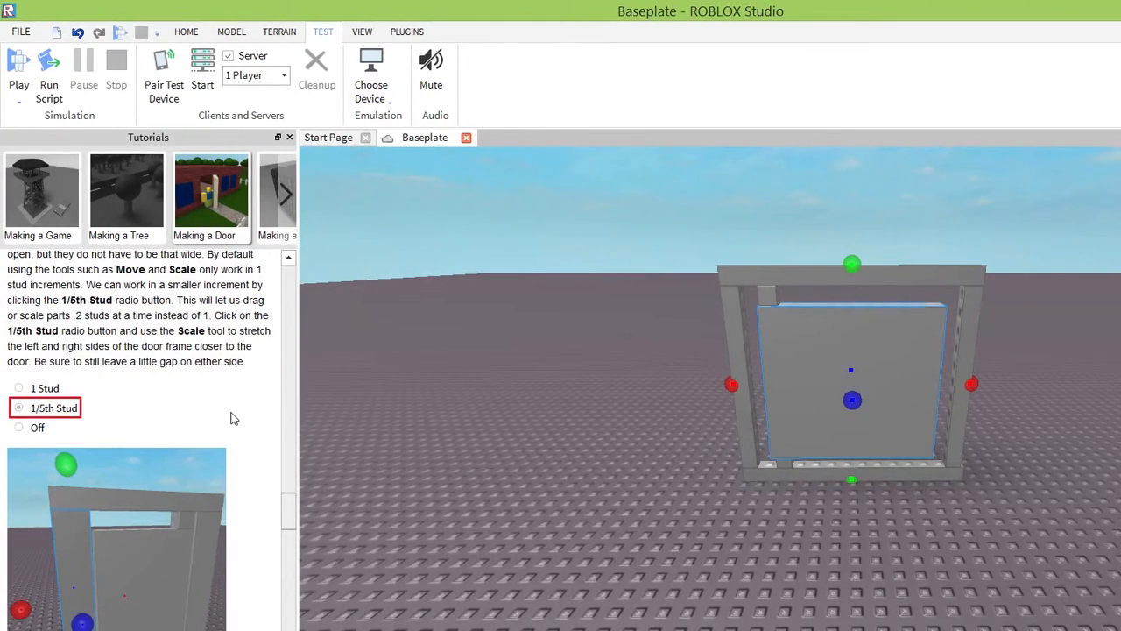
scroll(231, 421, down, 2)
scroll(232, 422, up, 1)
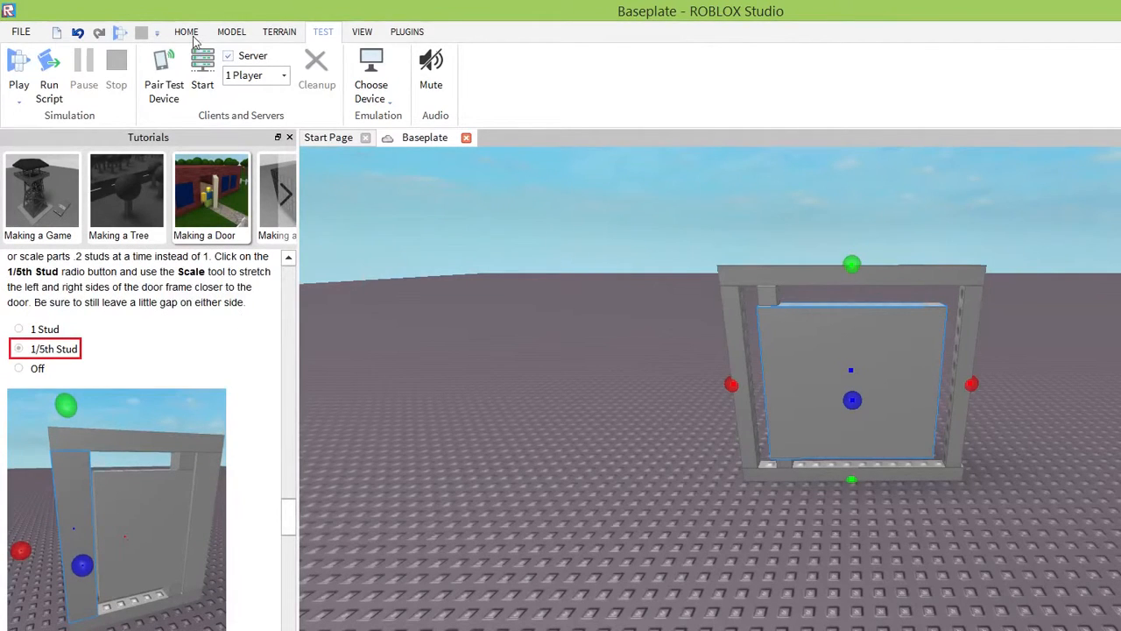
scroll(193, 40, up, 2)
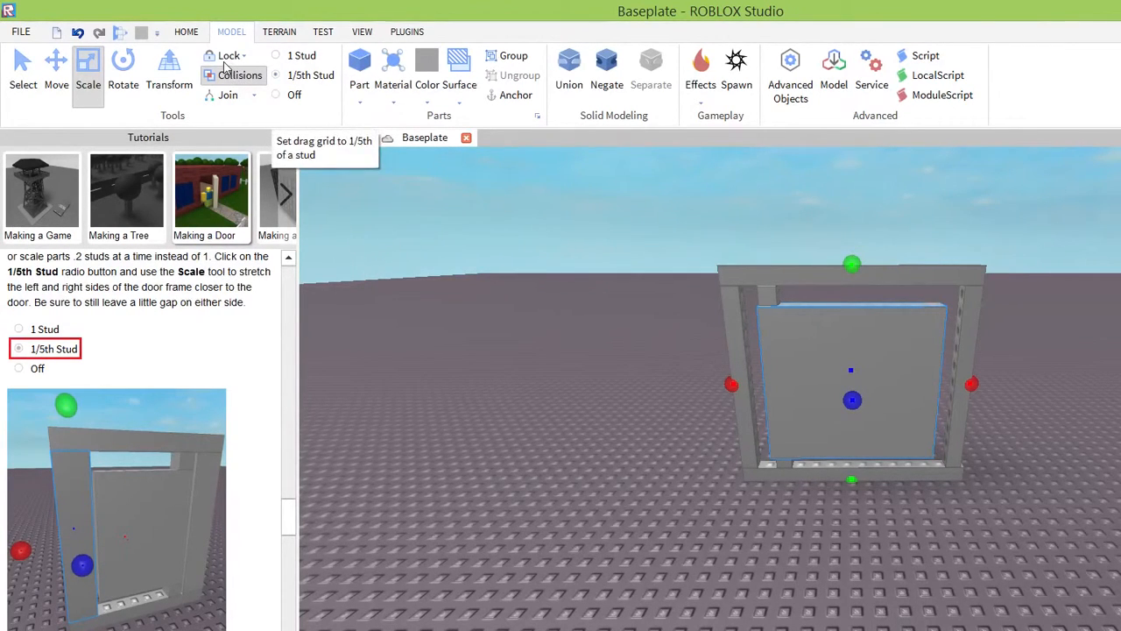
click(186, 31)
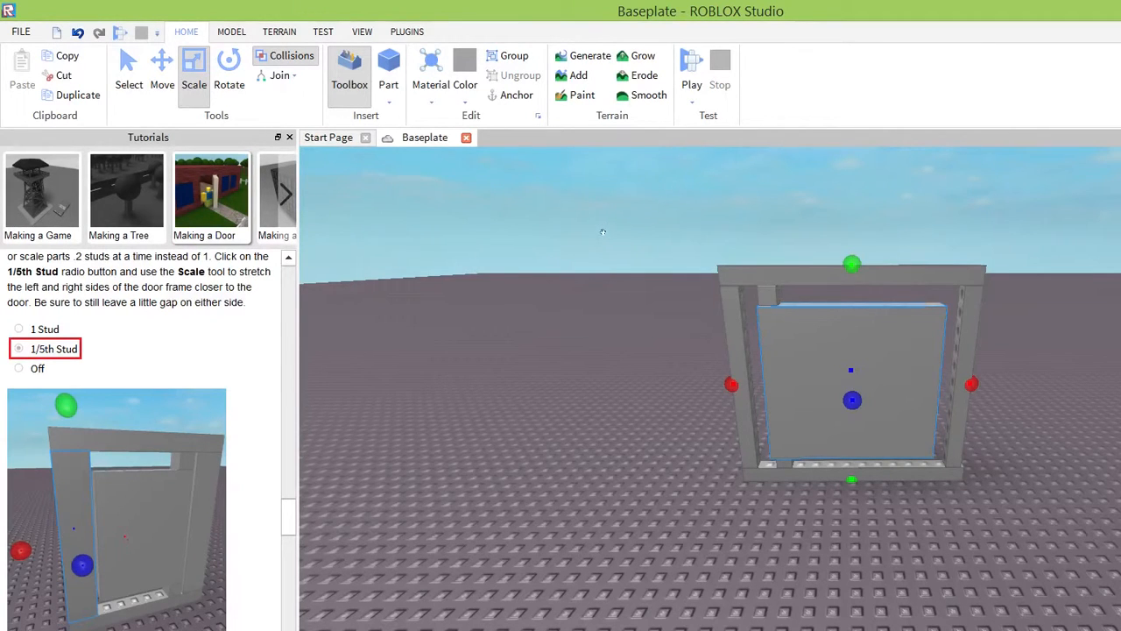
click(768, 296)
drag(721, 295, 706, 295)
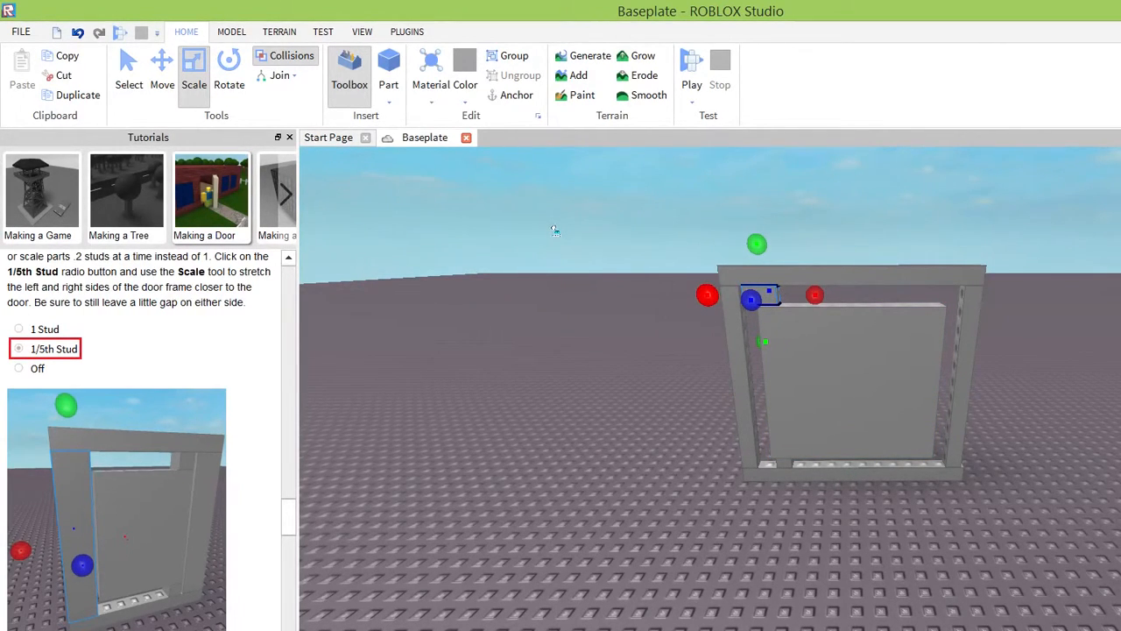
Widen the door panel toward the frame's left post and extend the lower hinge block to match.
click(770, 315)
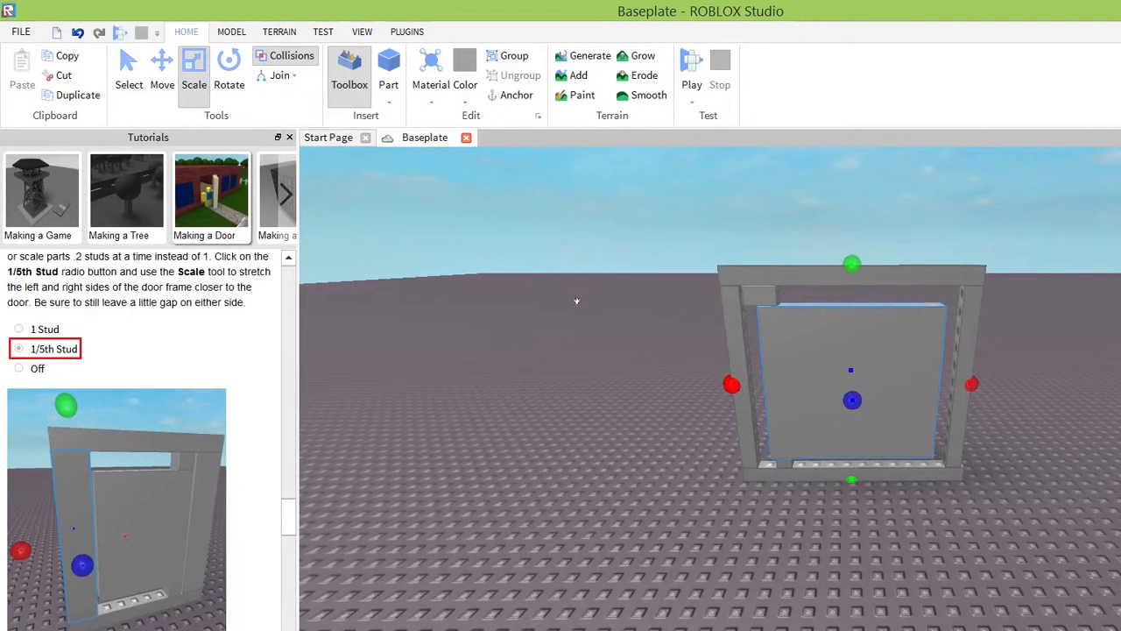
drag(727, 383, 722, 383)
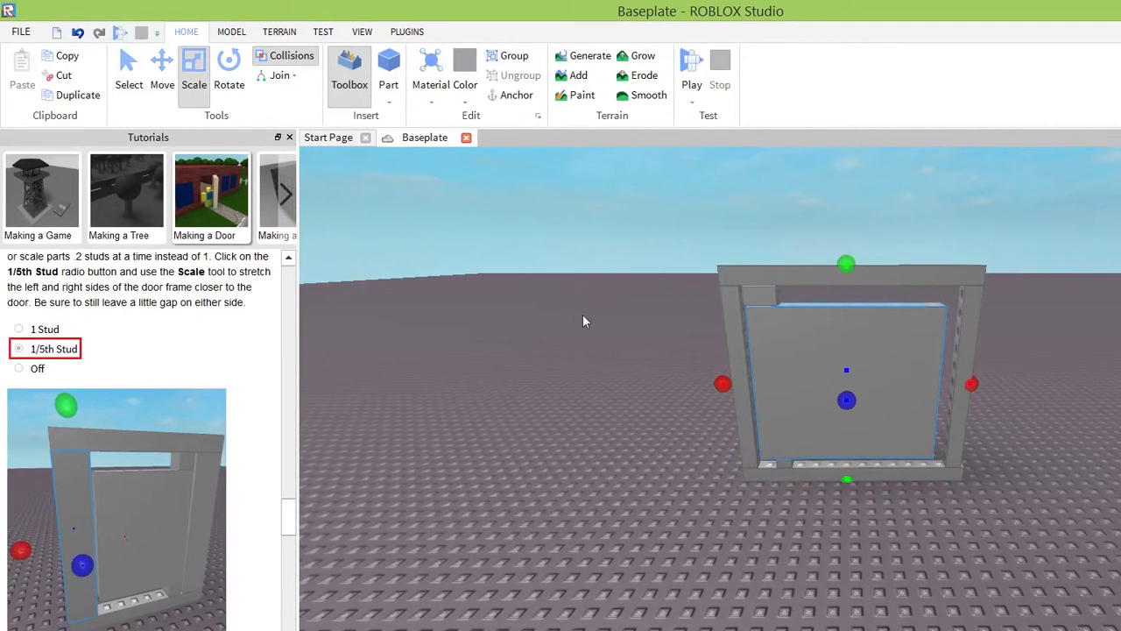
click(618, 368)
click(819, 473)
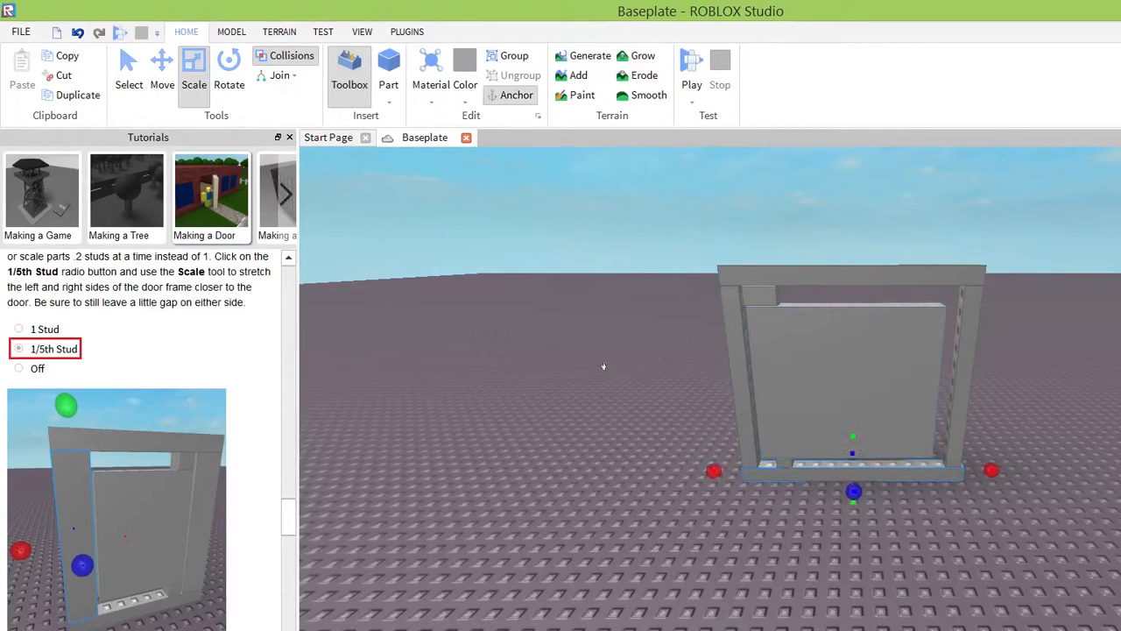
ctrl+click(784, 463)
click(784, 463)
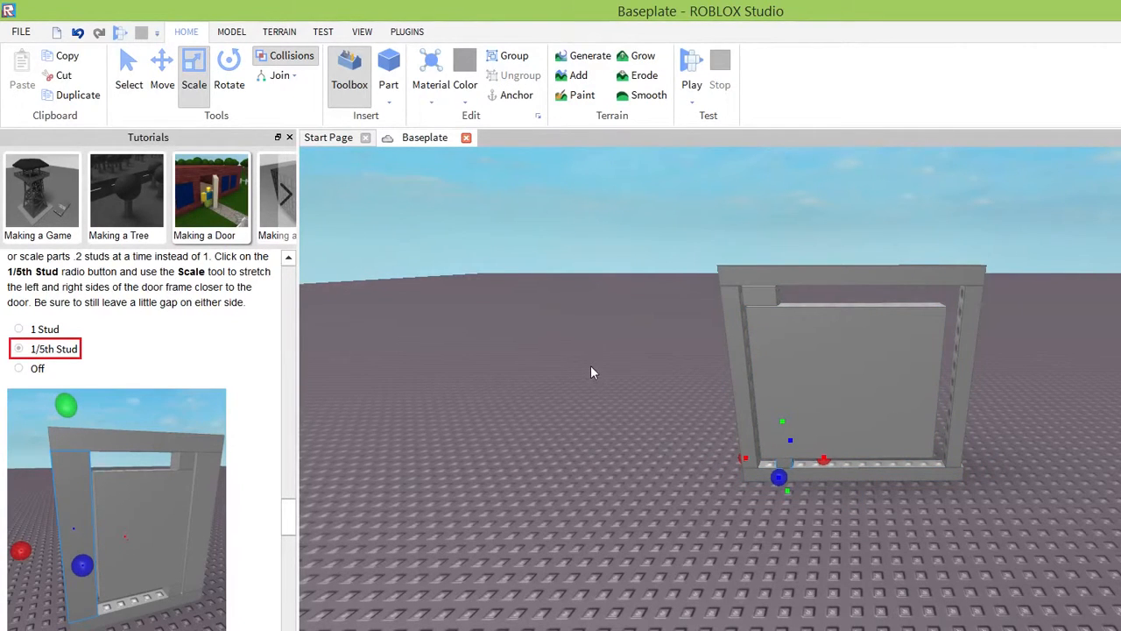
drag(579, 354, 577, 359)
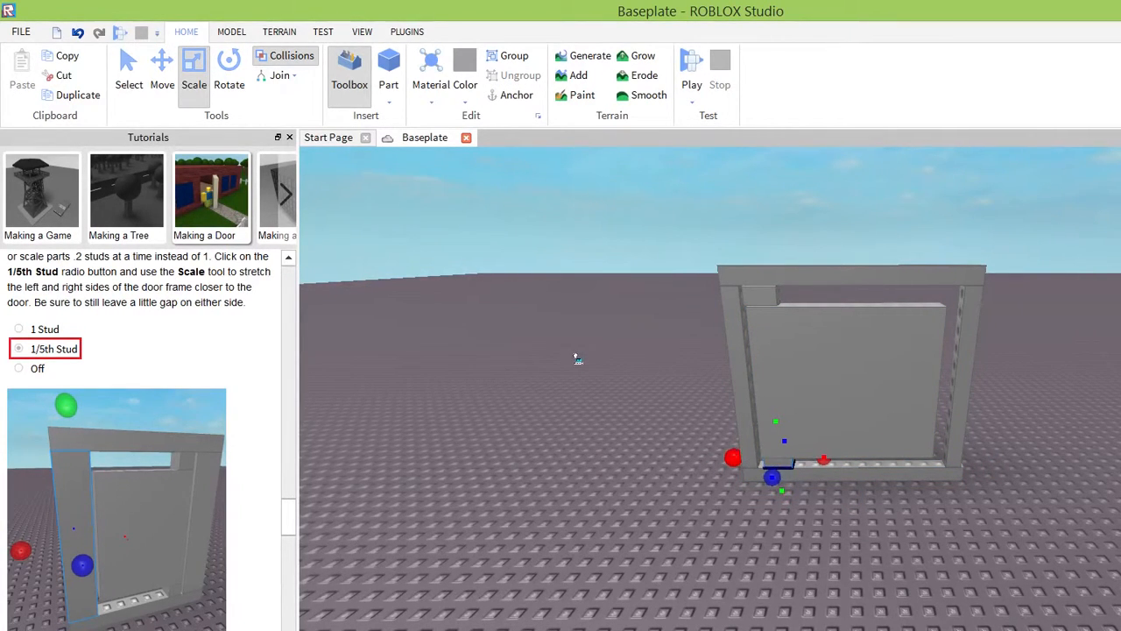
Fine-tune the door panel's width at its free edge, leaving a slim gap to the frame's right post.
click(818, 398)
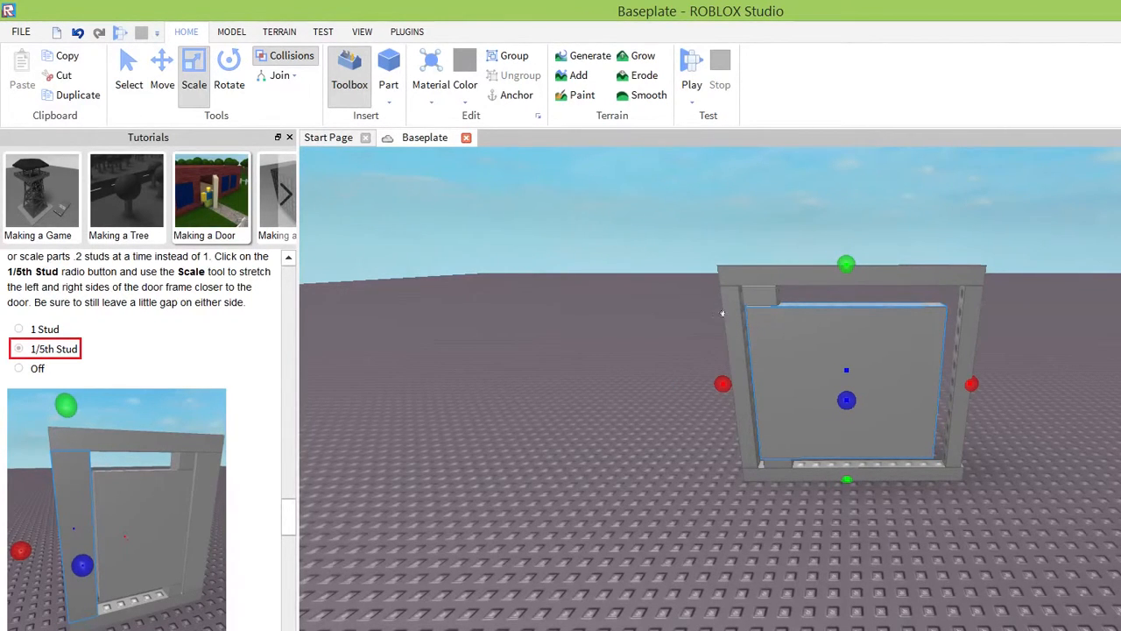
right_drag(692, 440, 692, 440)
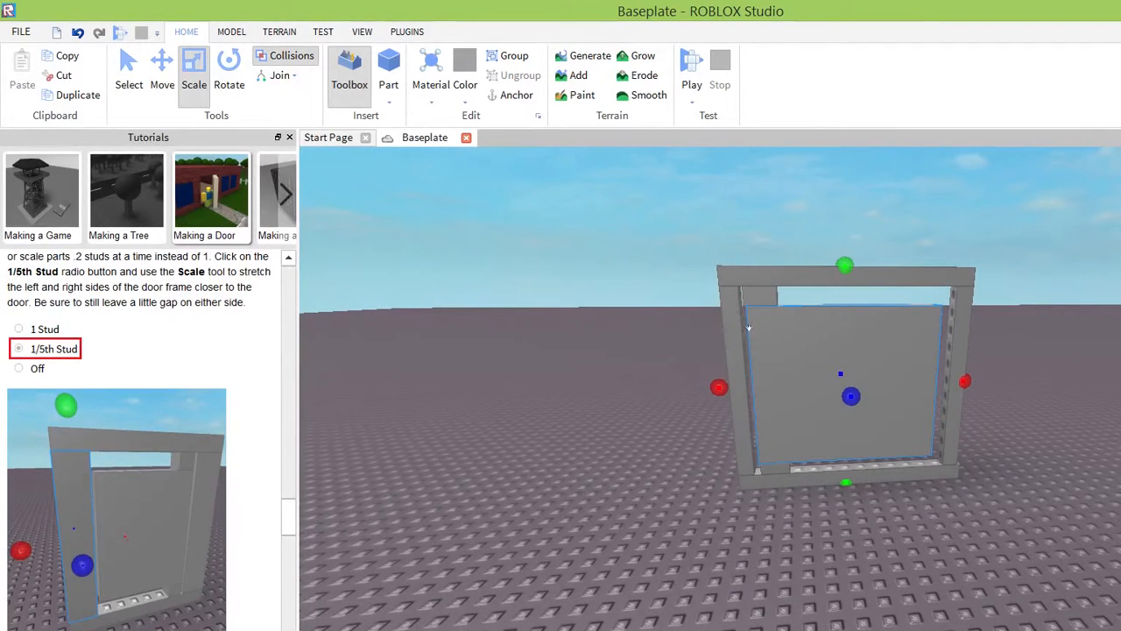
key(ctrl+z)
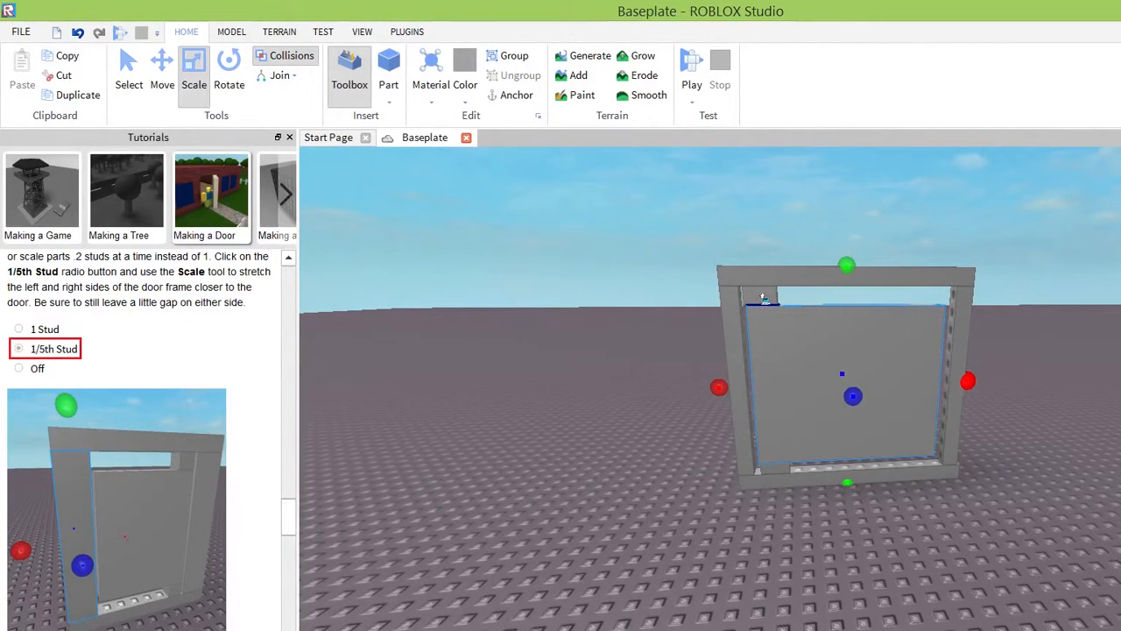
right_drag(813, 395, 796, 422)
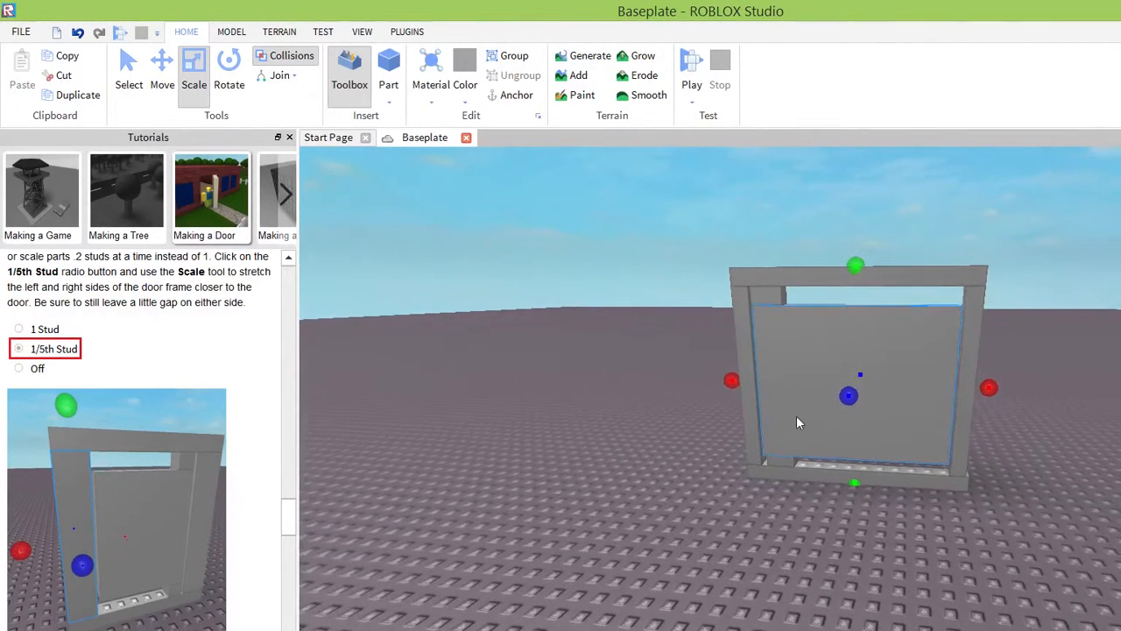
drag(779, 300, 777, 301)
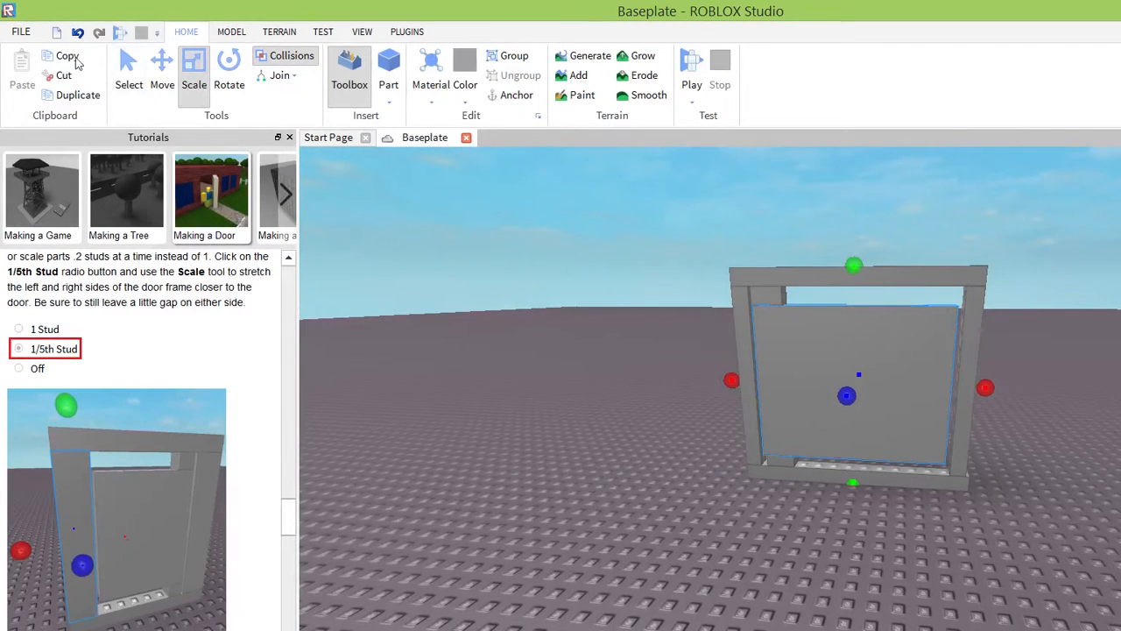
Start a play test and turn the character and camera to face the resized door.
click(19, 32)
click(19, 32)
click(324, 31)
click(17, 86)
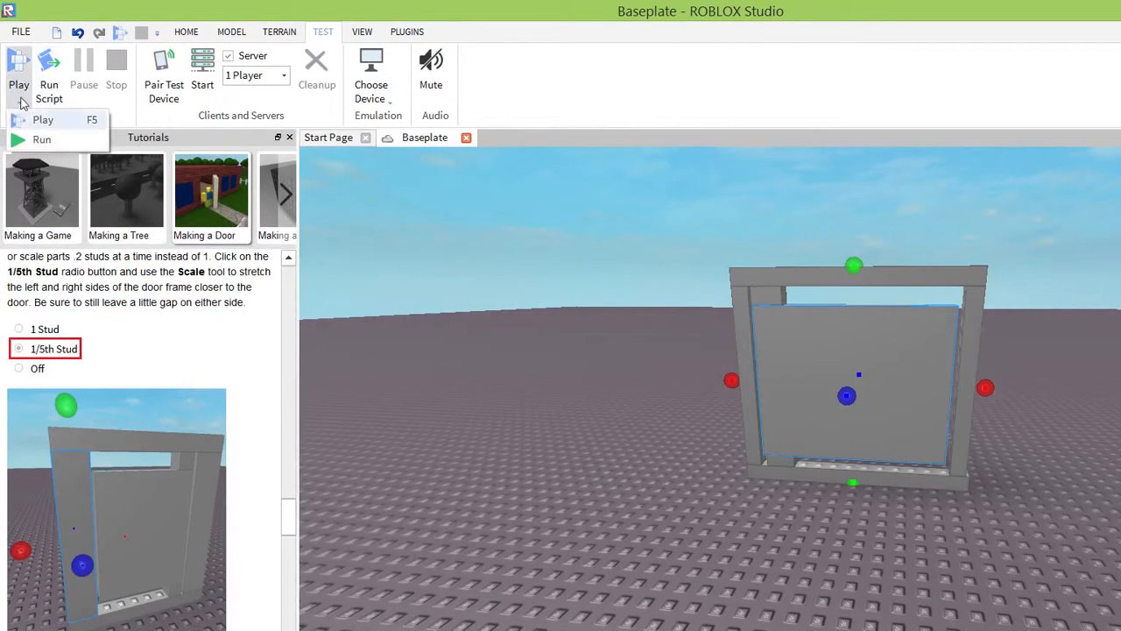
click(35, 119)
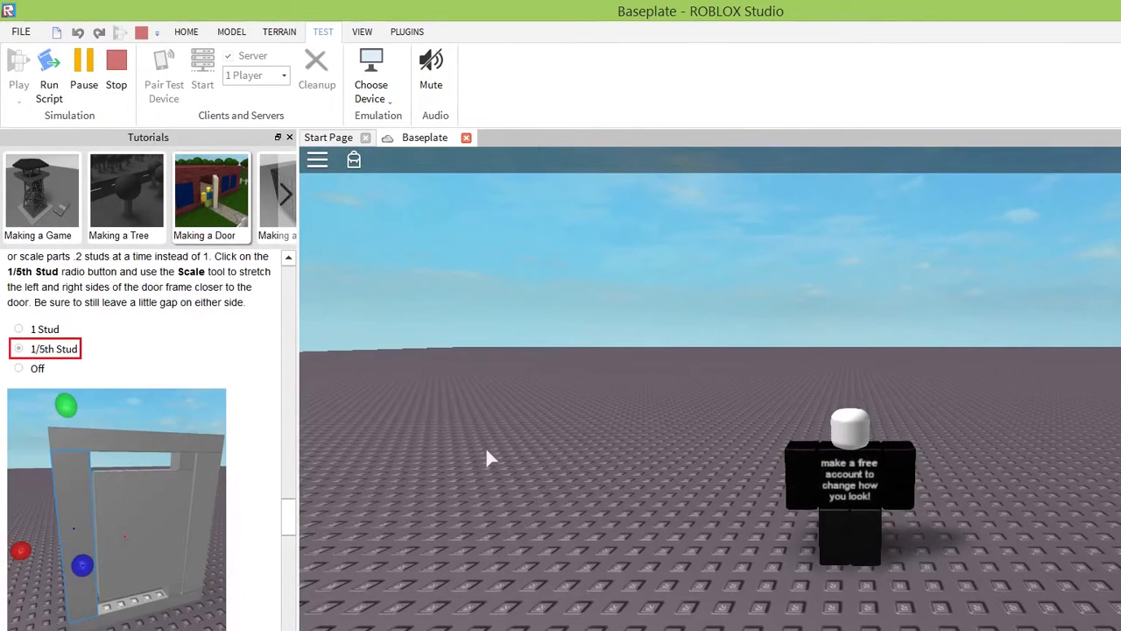
right_drag(640, 337, 639, 337)
key(a)
right_drag(725, 384, 725, 383)
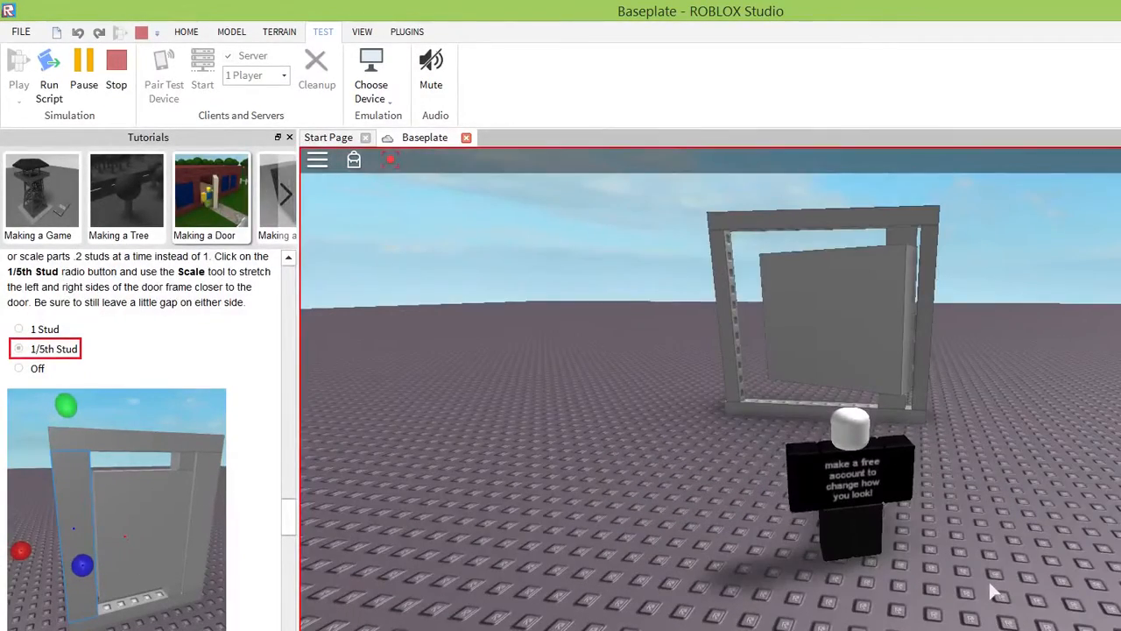
Walk the character forward through the door to the far side and turn back toward the frame.
key(w)
key(w)
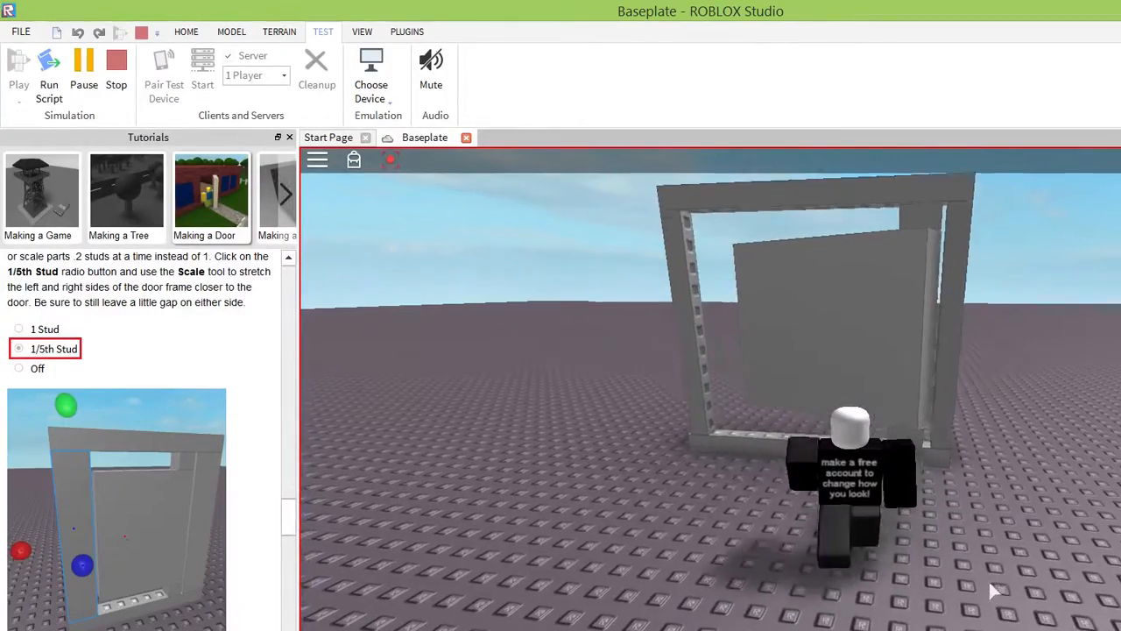
key(w)
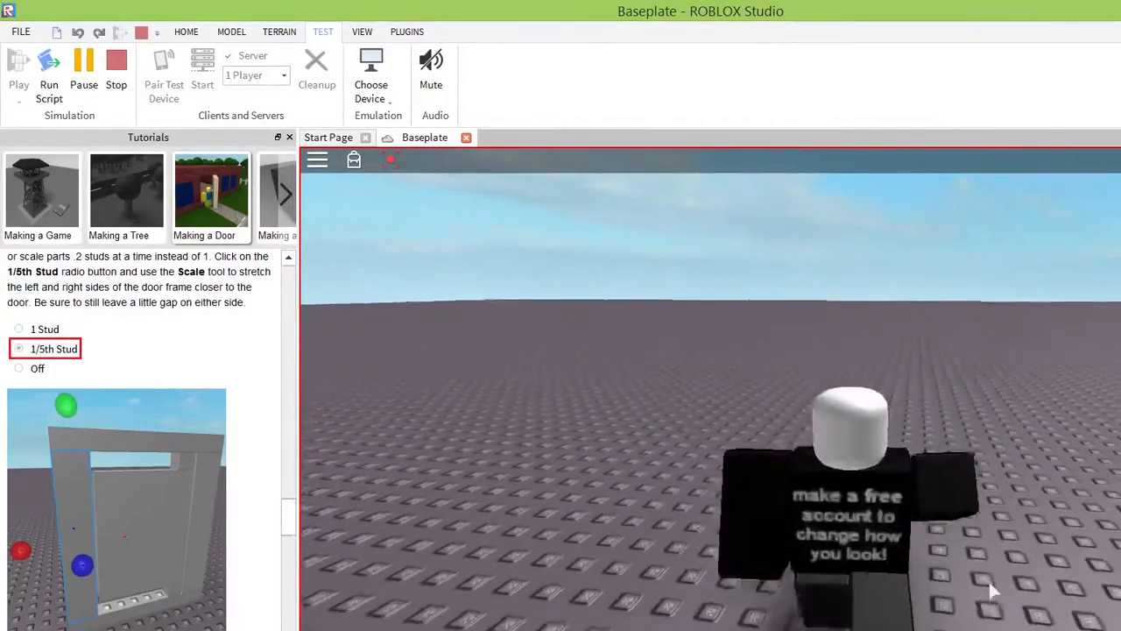
key(d)
right_drag(1010, 518, 1010, 518)
key(s)
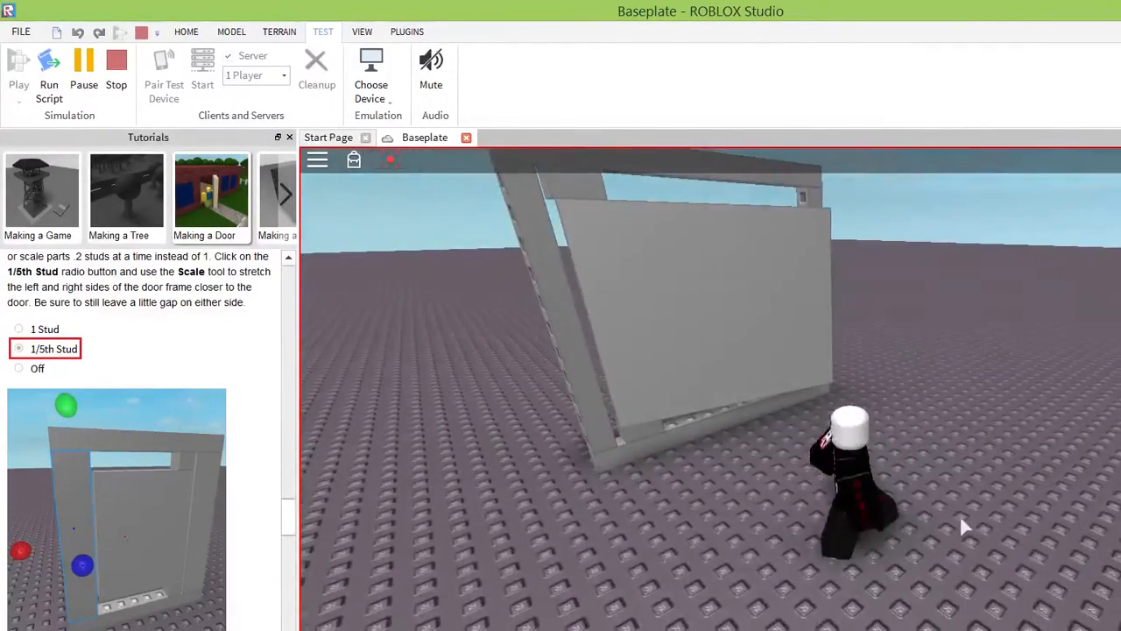
Push the door from the other side by walking the character through the frame near its free edge.
key(w)
key(s)
key(w)
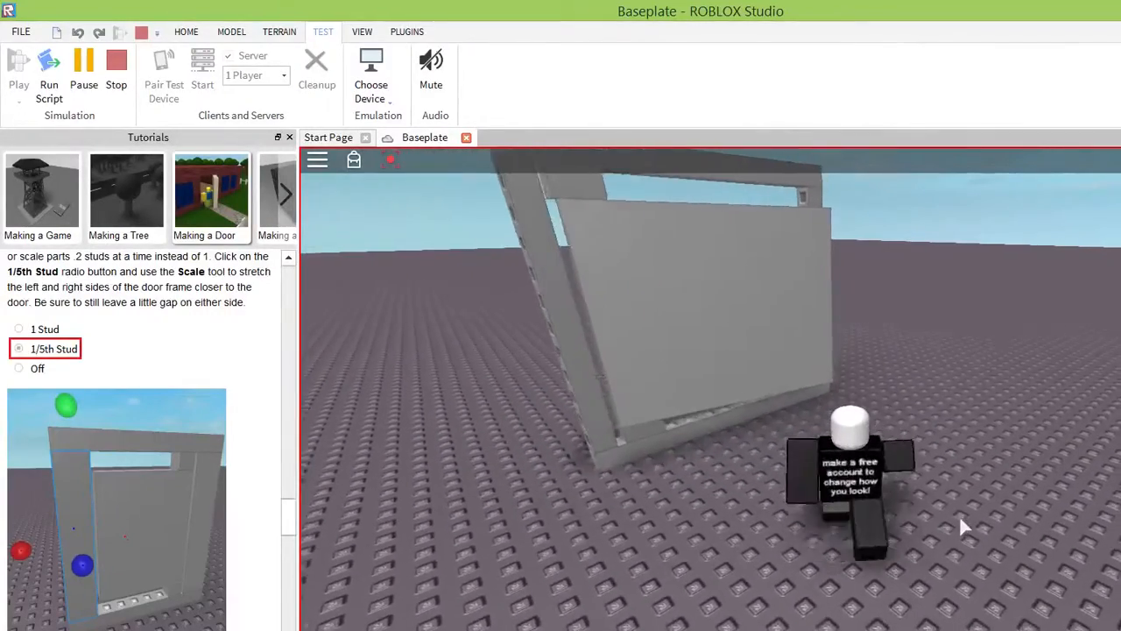
key(a)
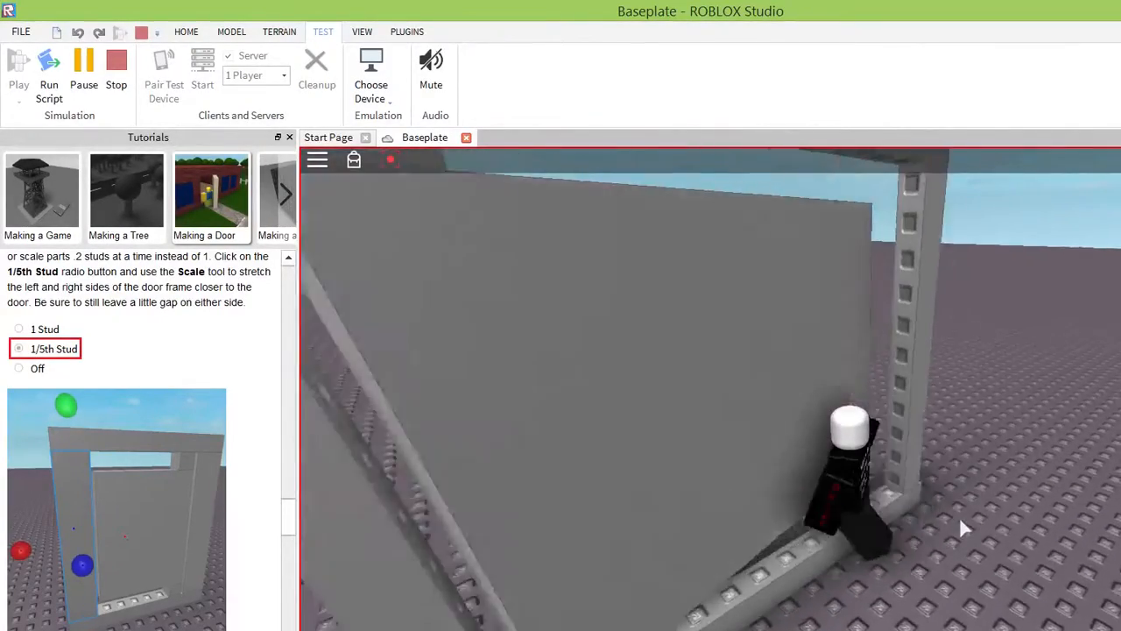
key(w)
key(a)
right_drag(870, 419, 905, 399)
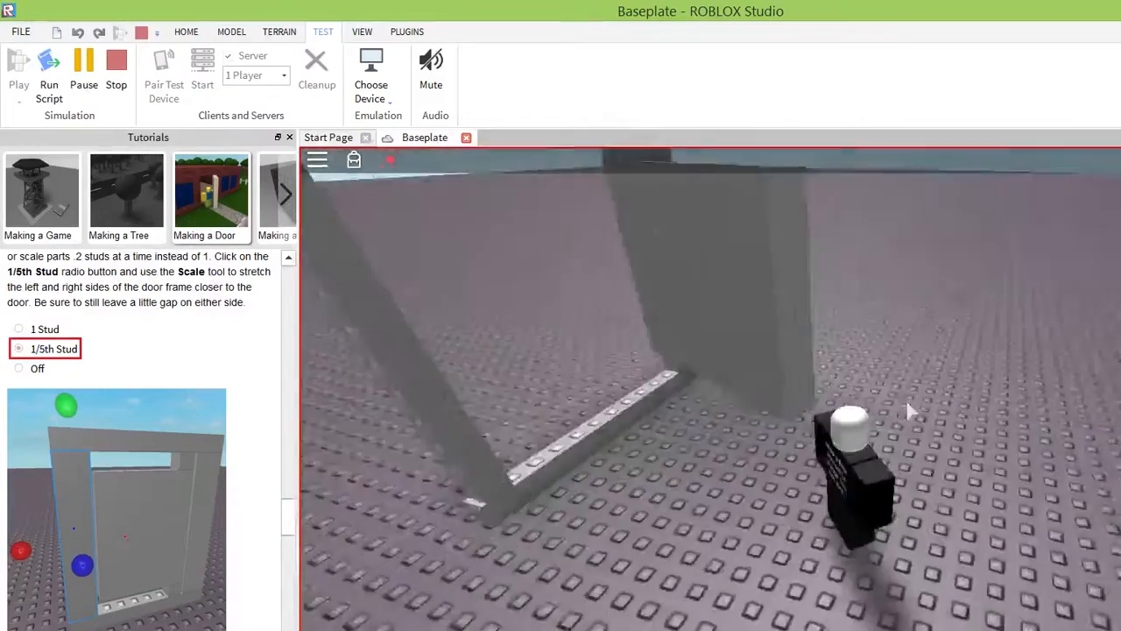
Back the character away to view the whole door in its frame, and end the play test.
key(s)
right_drag(1013, 419, 1013, 420)
key(w)
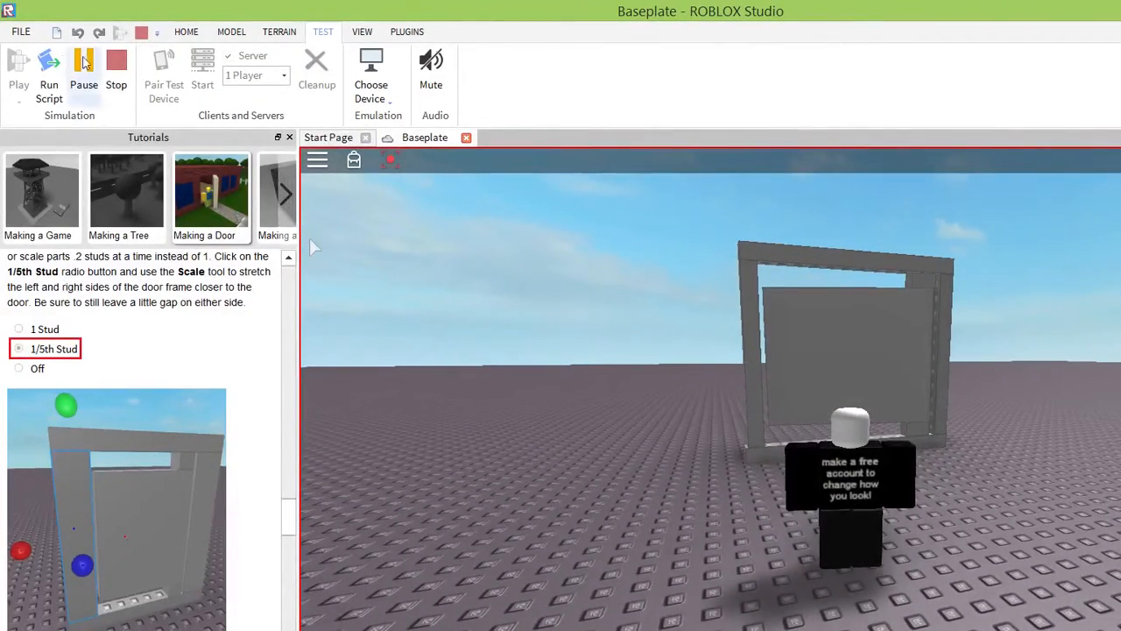
key(shift+F5)
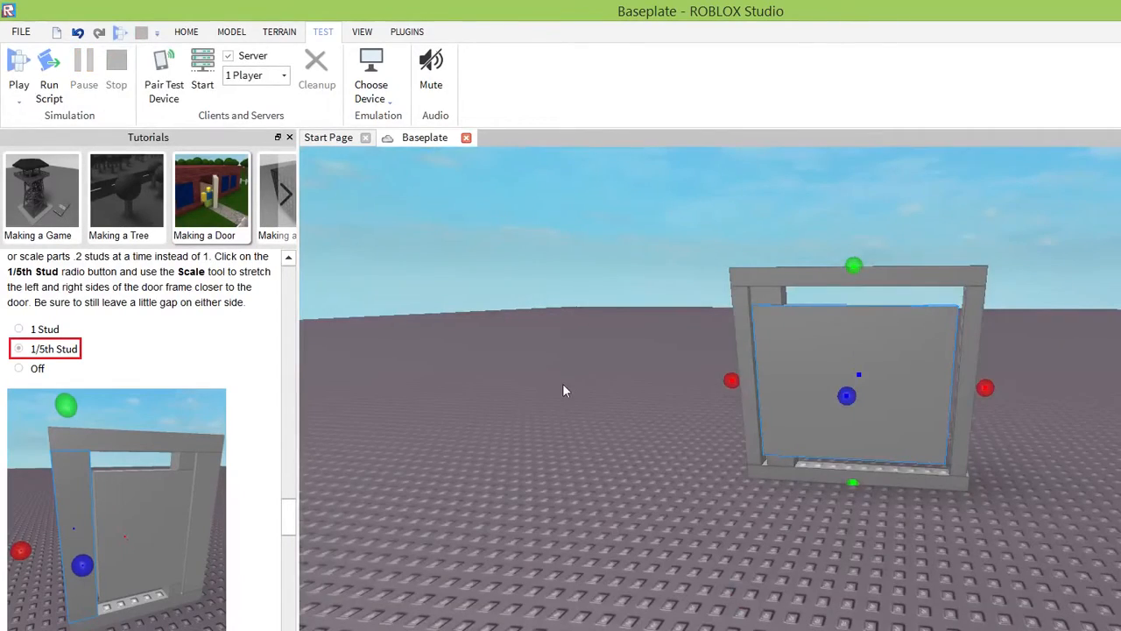
Thin the door panel slightly from both faces with Scale to bring it closer to the frame's depth.
right_drag(564, 387, 564, 387)
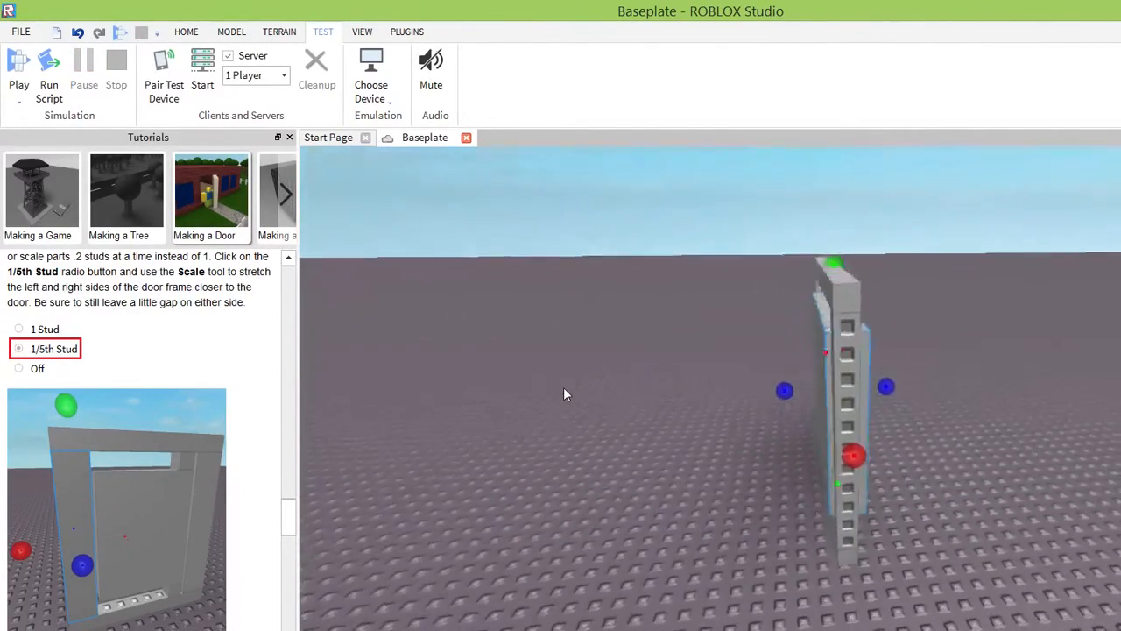
right_drag(739, 395, 736, 446)
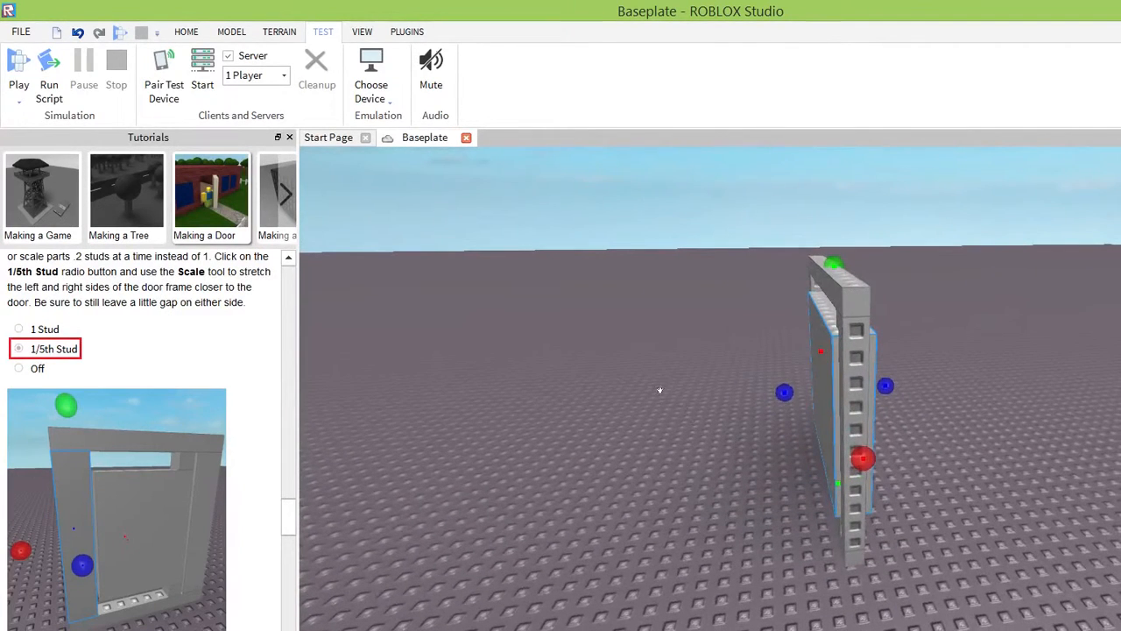
click(186, 31)
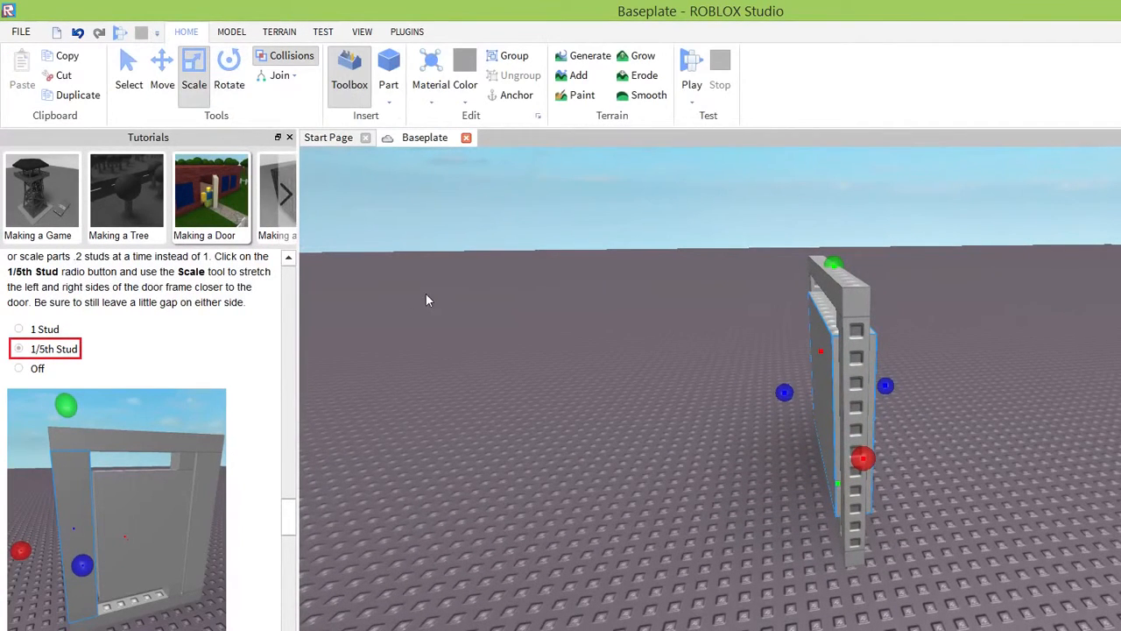
click(800, 357)
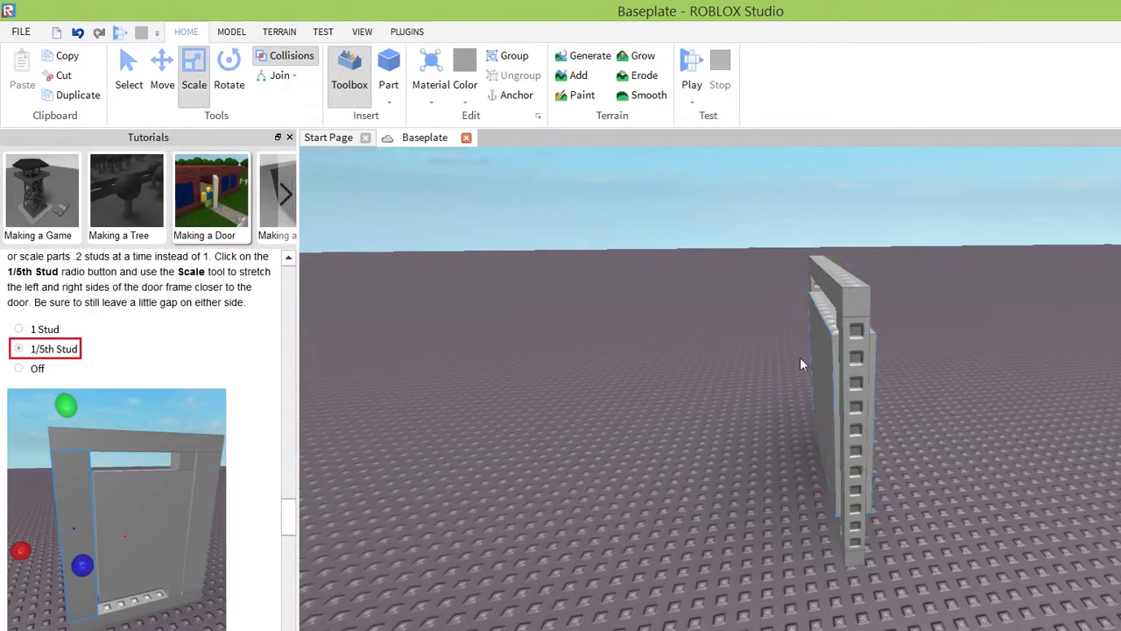
key(ctrl+z)
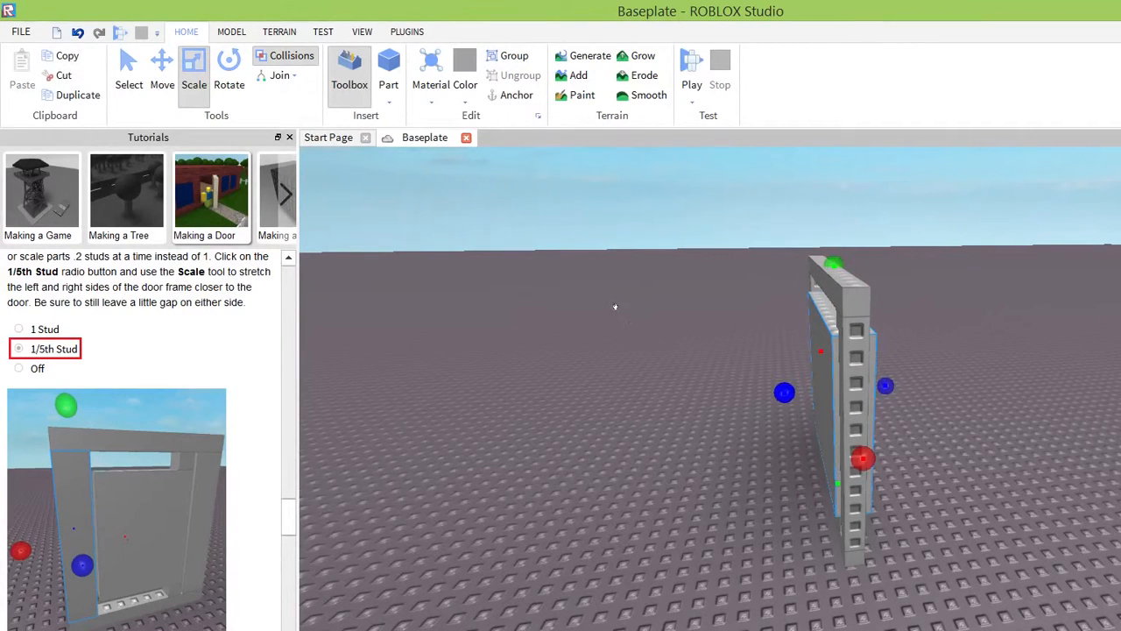
drag(784, 392, 788, 392)
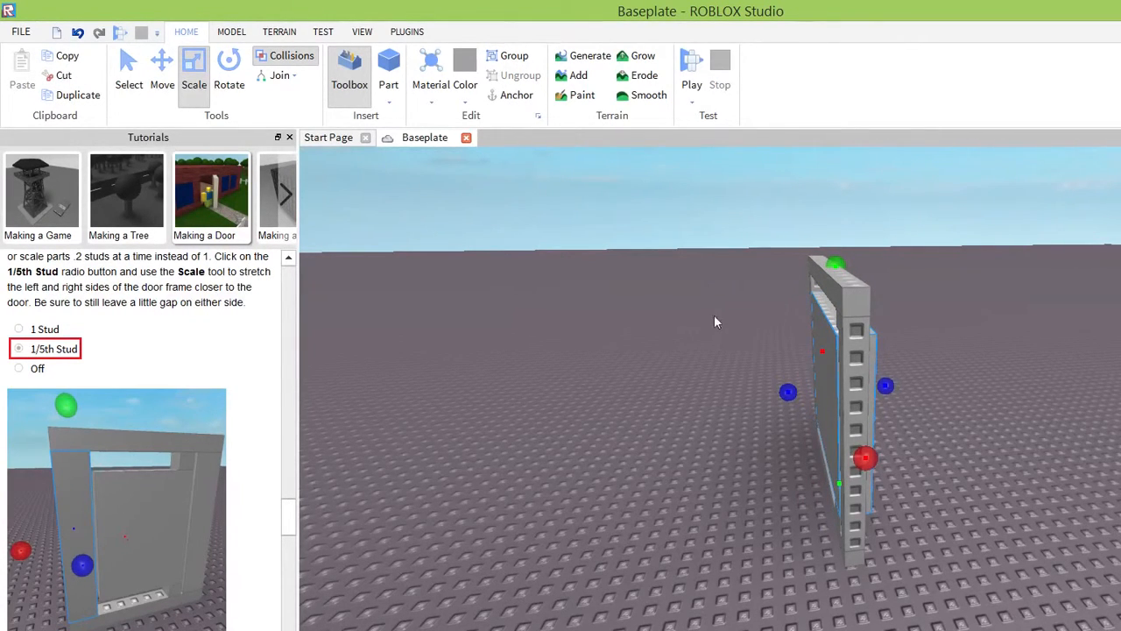
drag(886, 385, 879, 386)
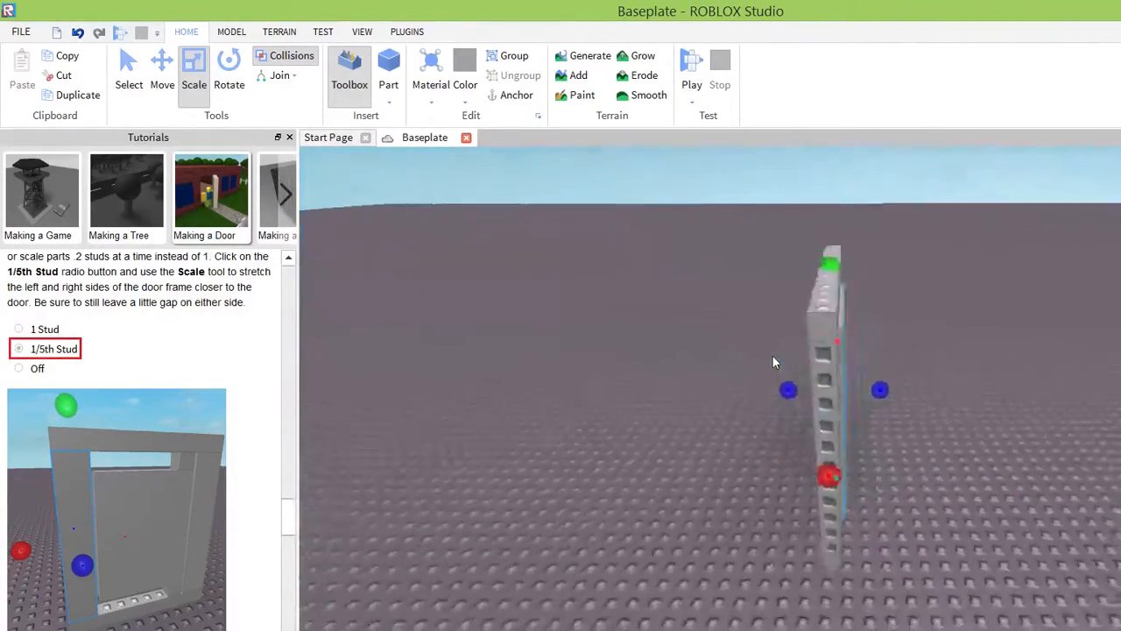
right_drag(772, 356, 772, 355)
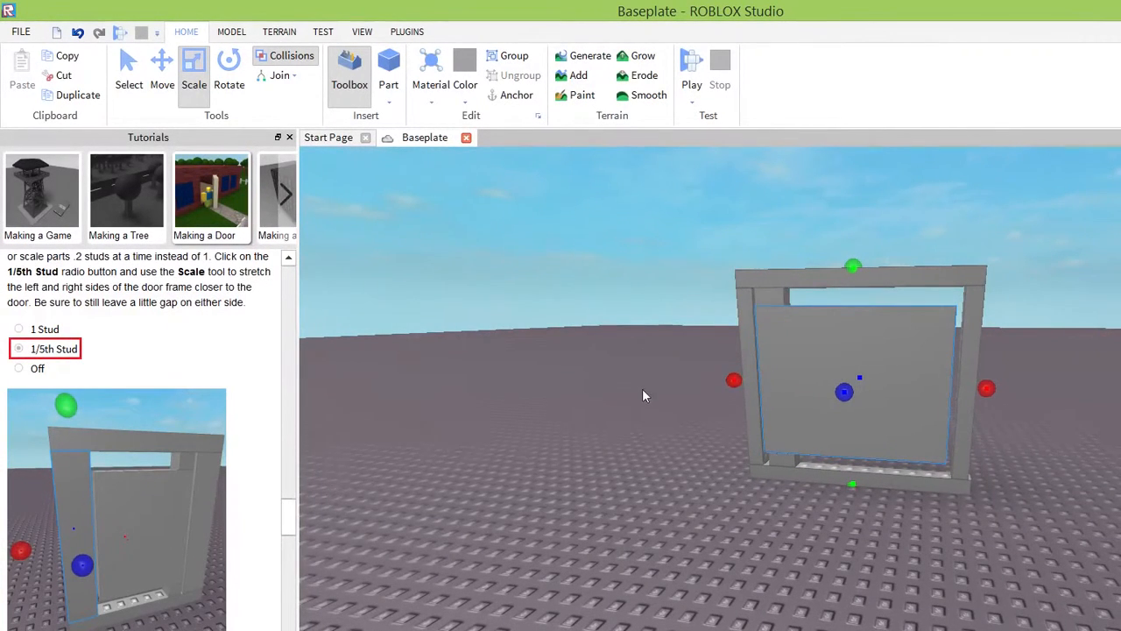
right_drag(642, 390, 630, 376)
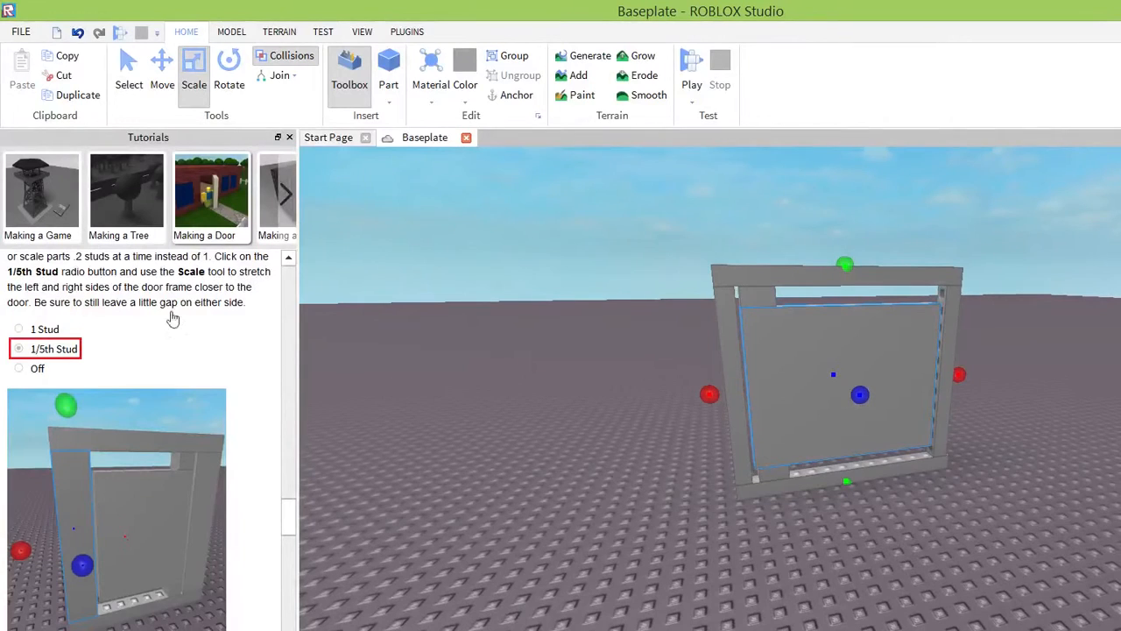
Read the tutorial section on making the hinge parts smaller by changing FormFactor to Custom.
scroll(167, 305, down, 3)
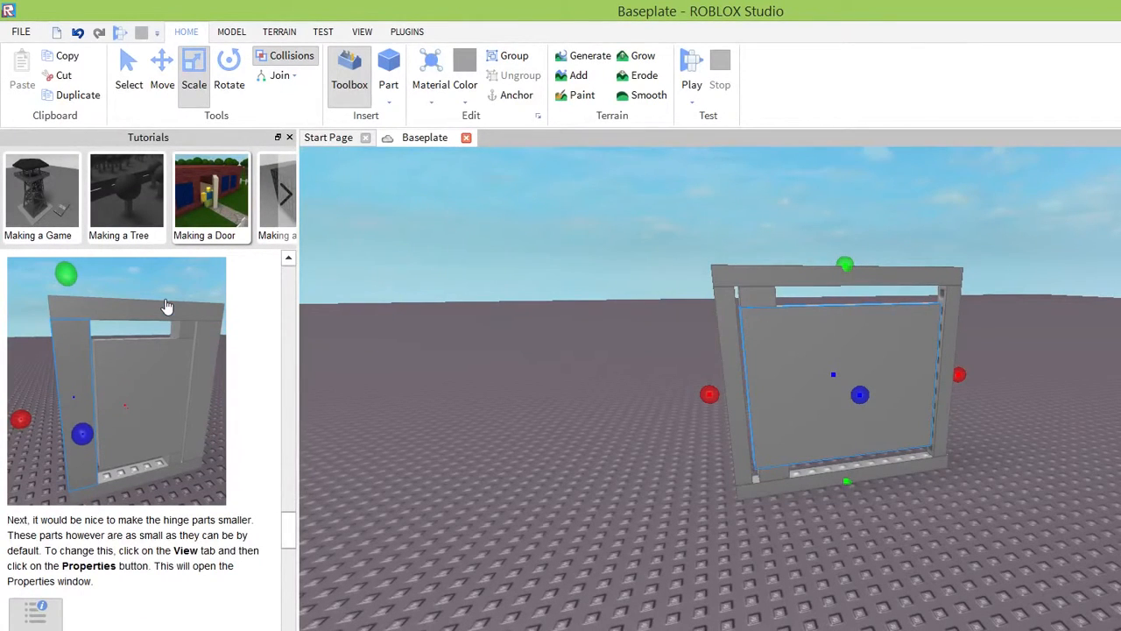
scroll(166, 306, down, 1)
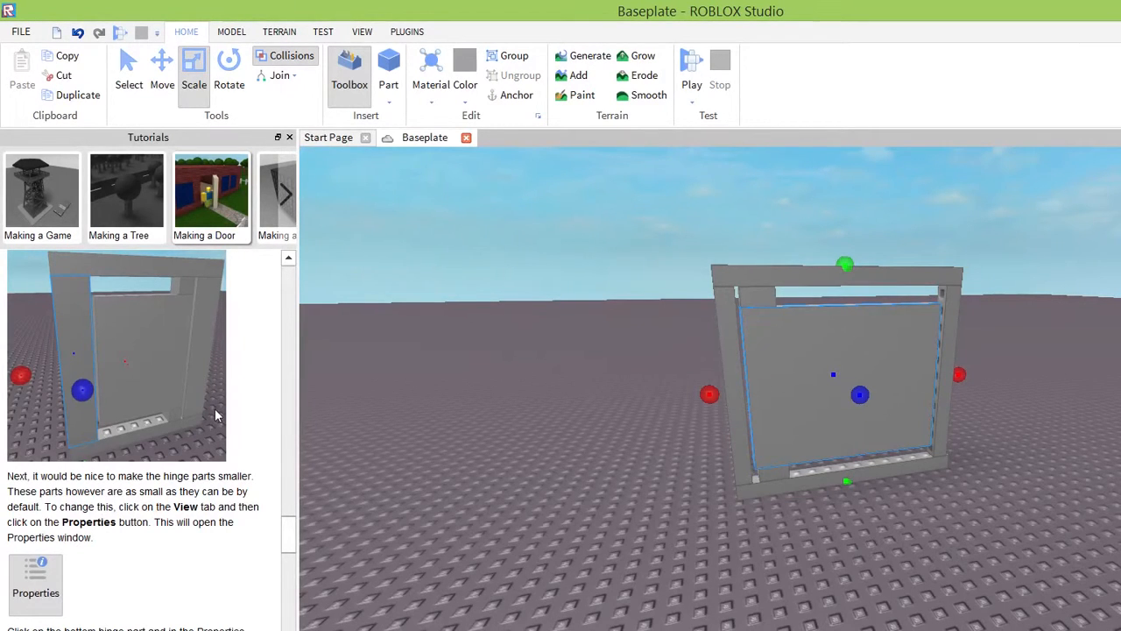
scroll(219, 415, down, 5)
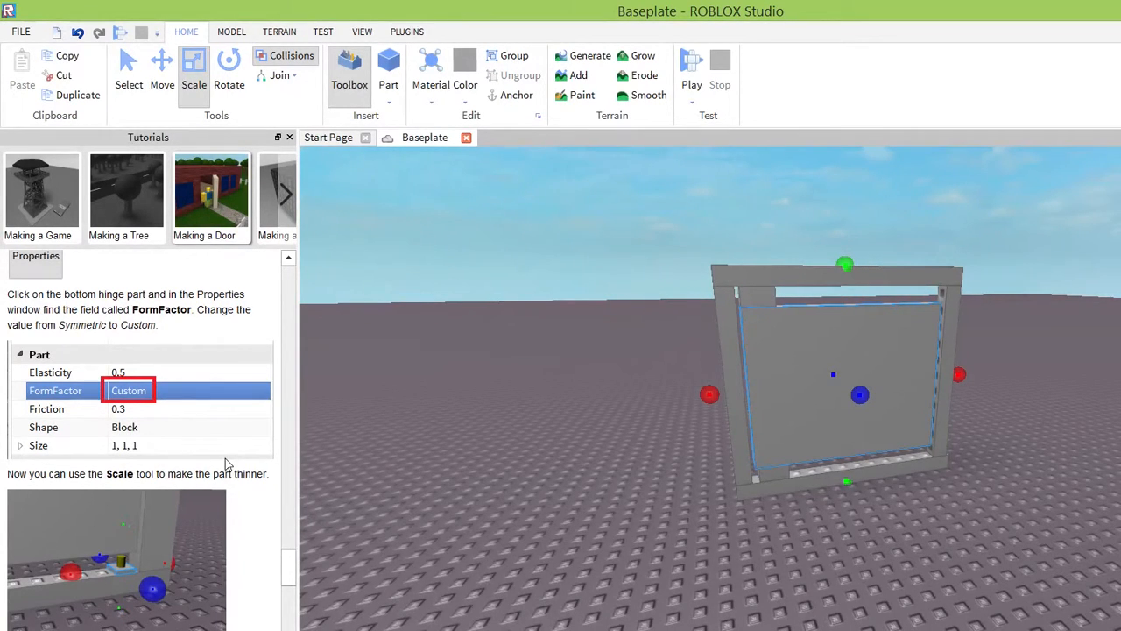
Show the Properties window, select the bottom and the top hinge part in turn, and hide the window again.
click(362, 31)
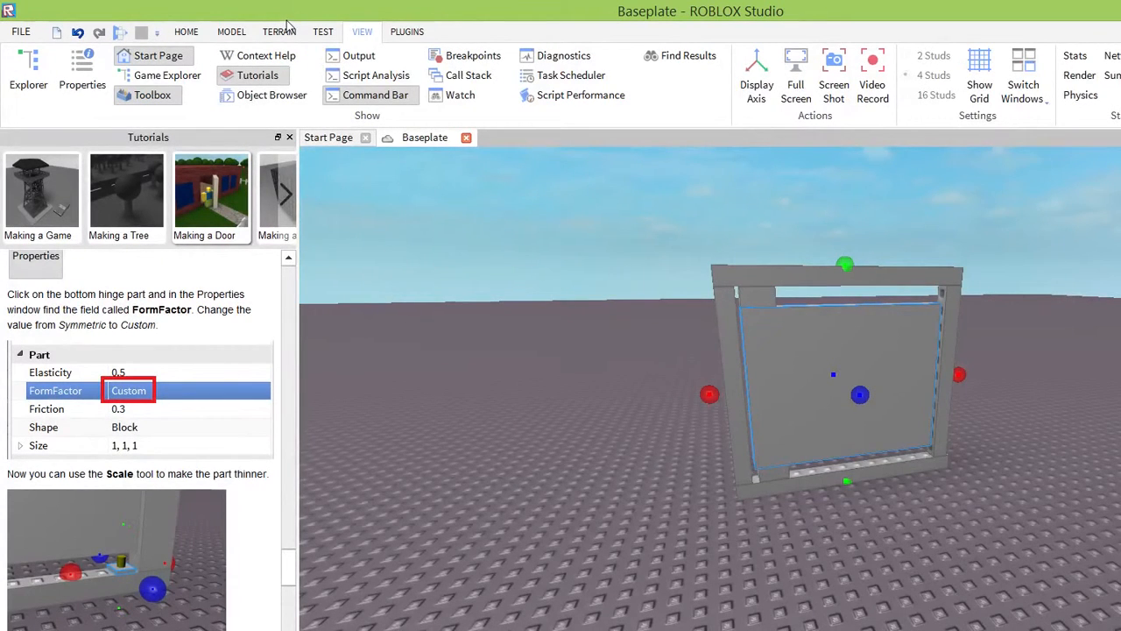
click(75, 63)
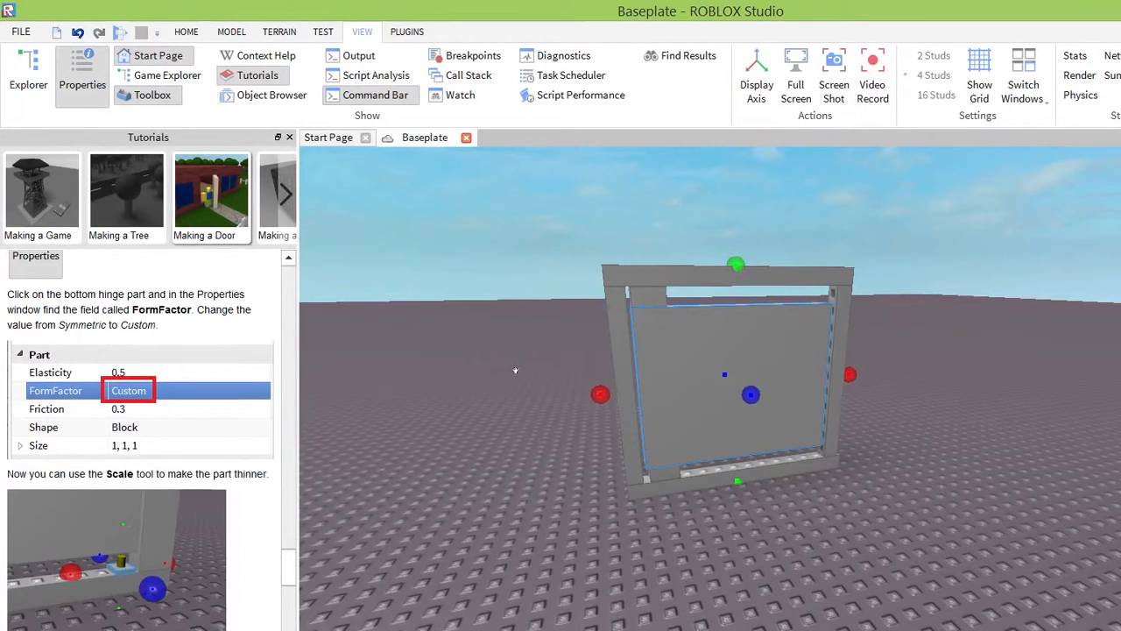
click(664, 473)
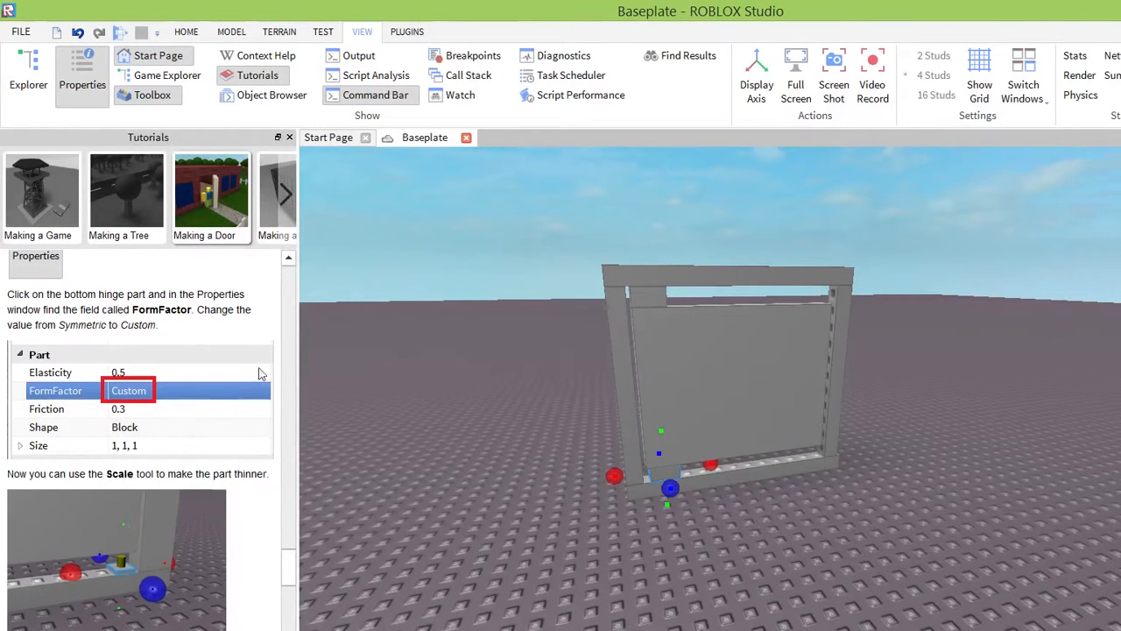
click(637, 289)
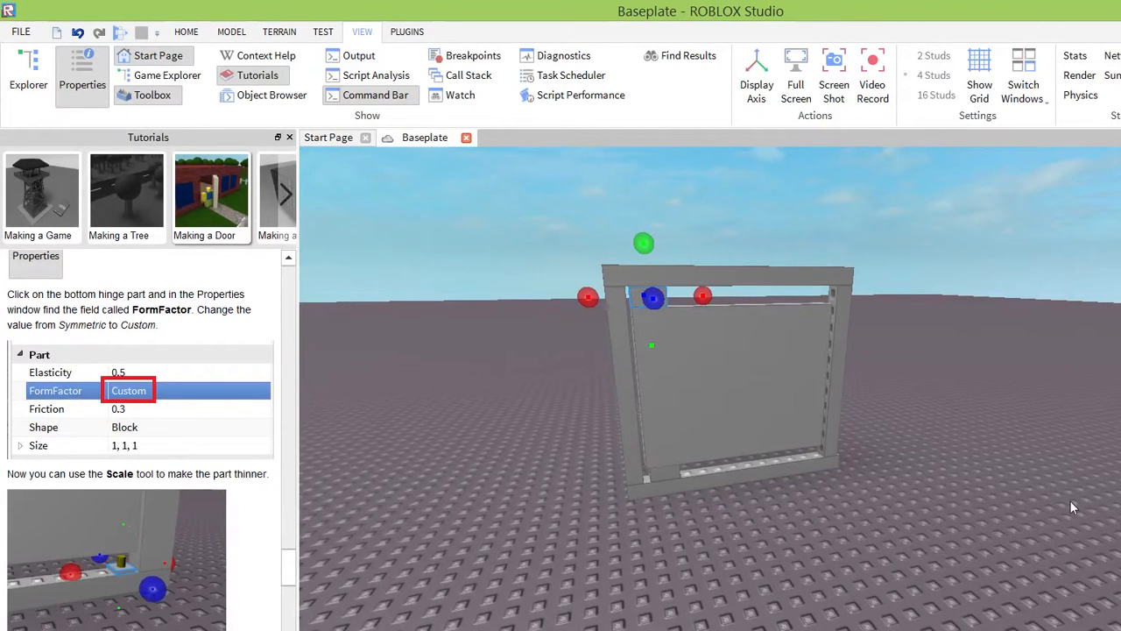
key(a)
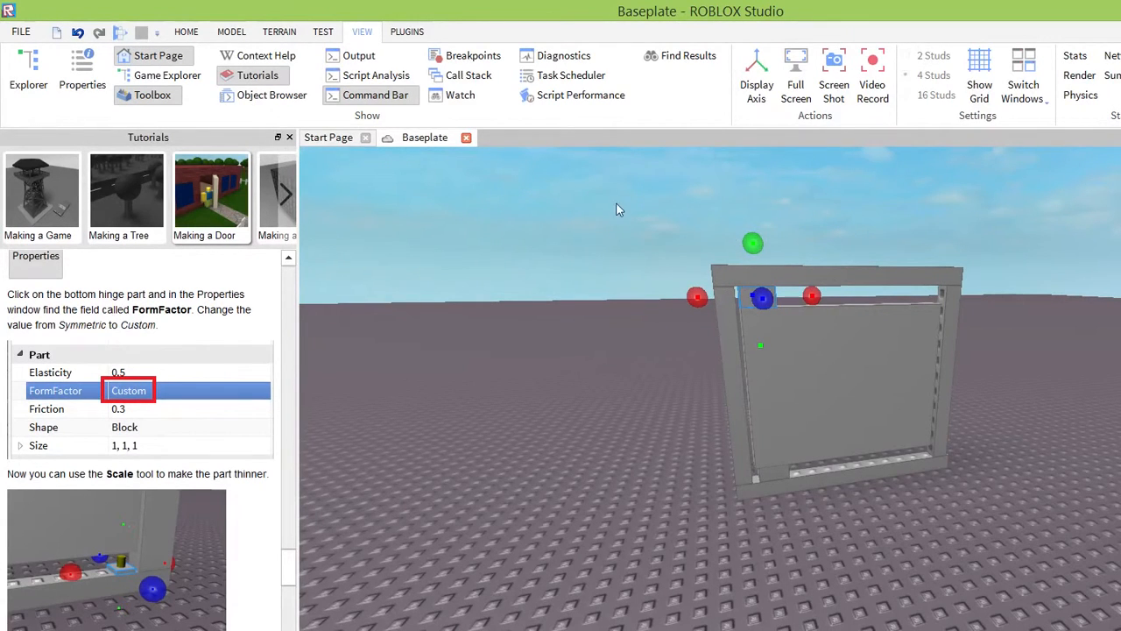
Scale the bottom hinge part down to a thin plate resting on the frame's lower beam.
click(185, 31)
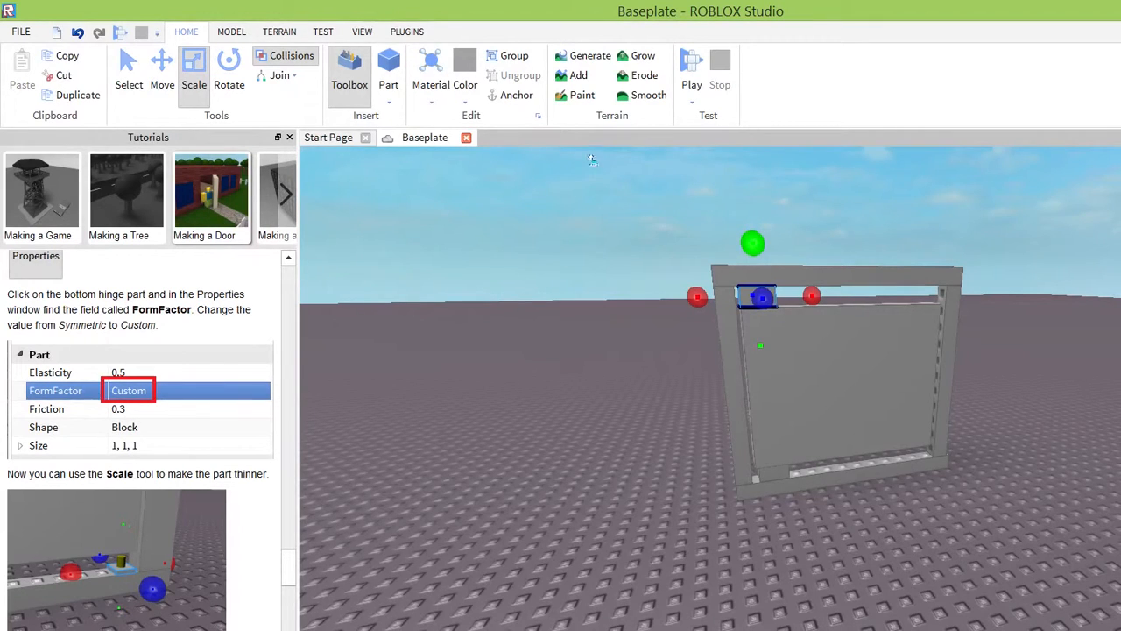
click(607, 370)
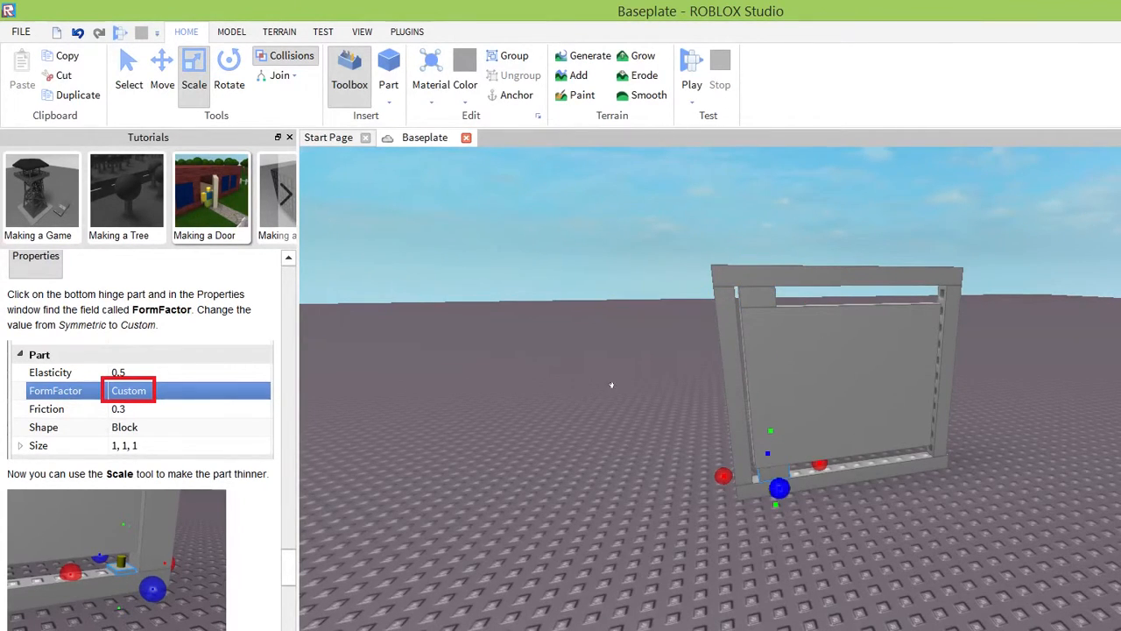
right_drag(534, 421, 534, 422)
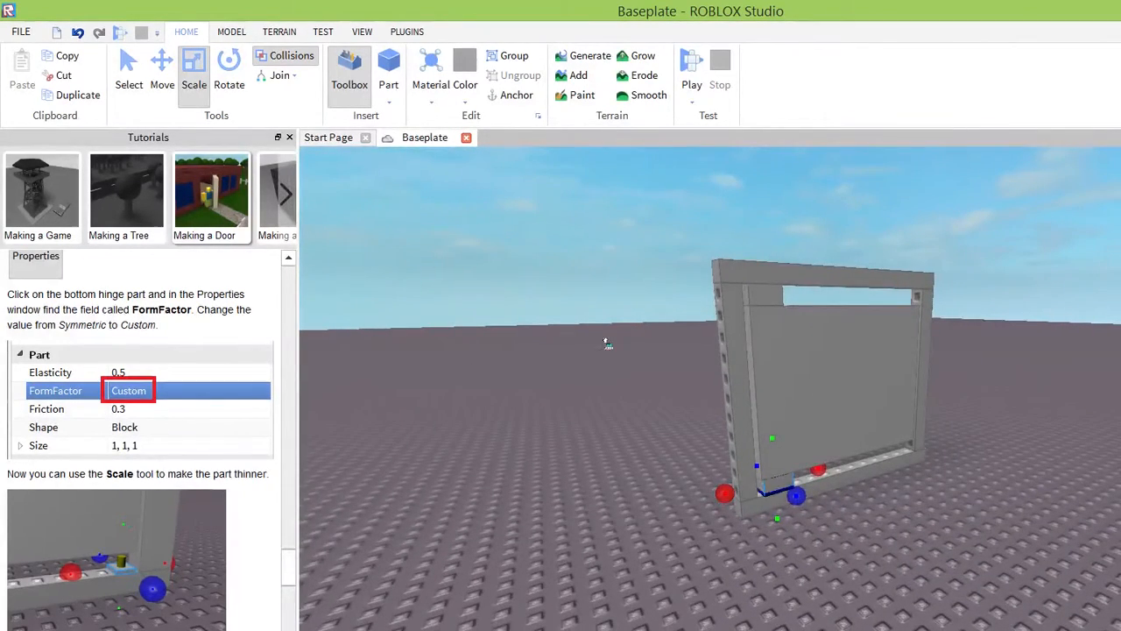
drag(606, 345, 603, 349)
Scale the top hinge part from below into a thin plate against the frame's upper beam.
click(604, 232)
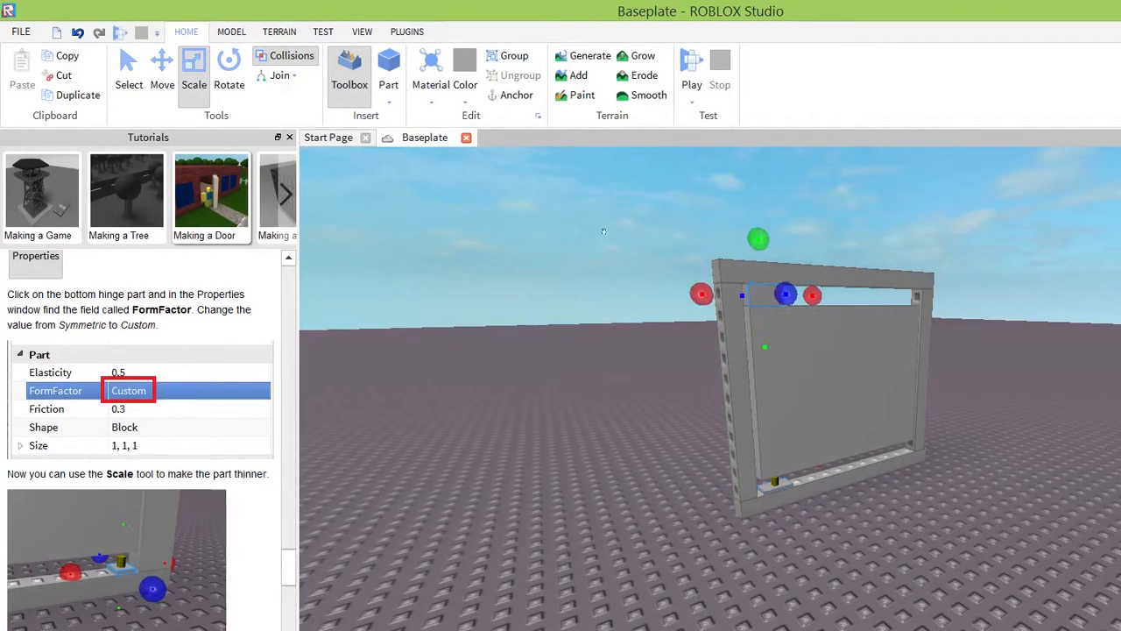
drag(597, 186, 599, 177)
drag(602, 269, 602, 259)
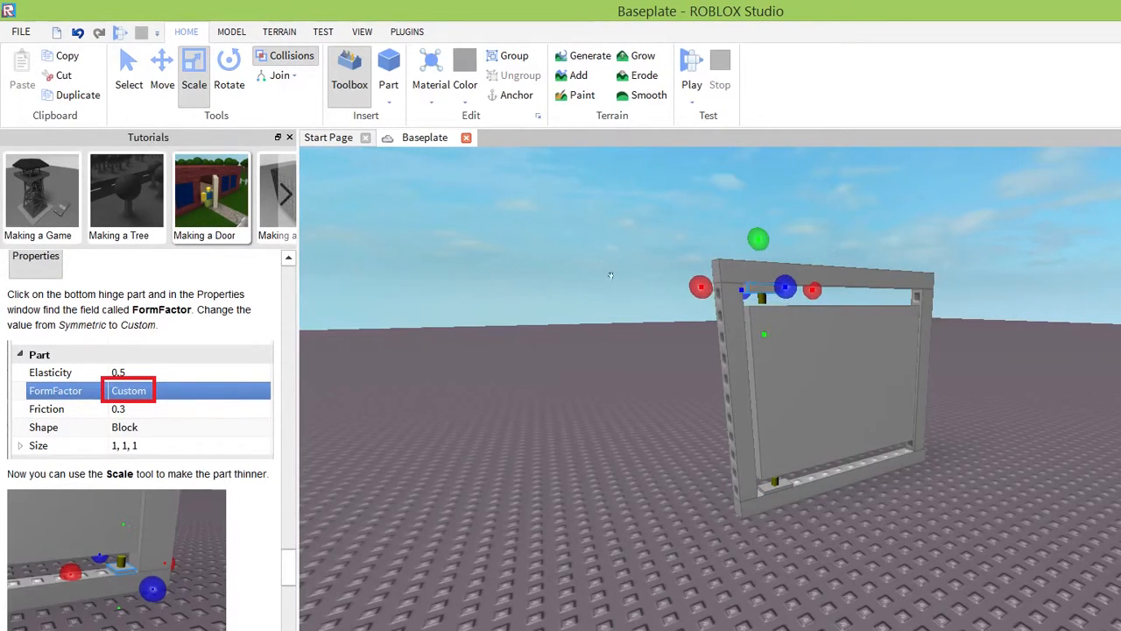
Stretch the door panel's upper and lower edges toward the thinned hinges with Scale, and check the gaps from both sides.
click(610, 276)
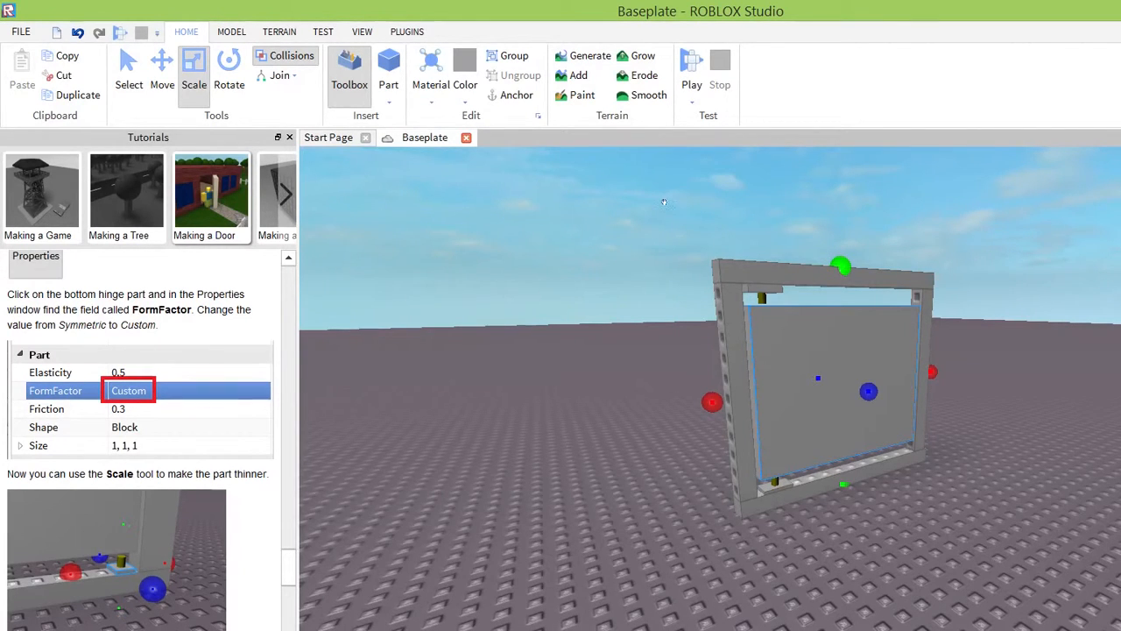
drag(841, 266, 841, 254)
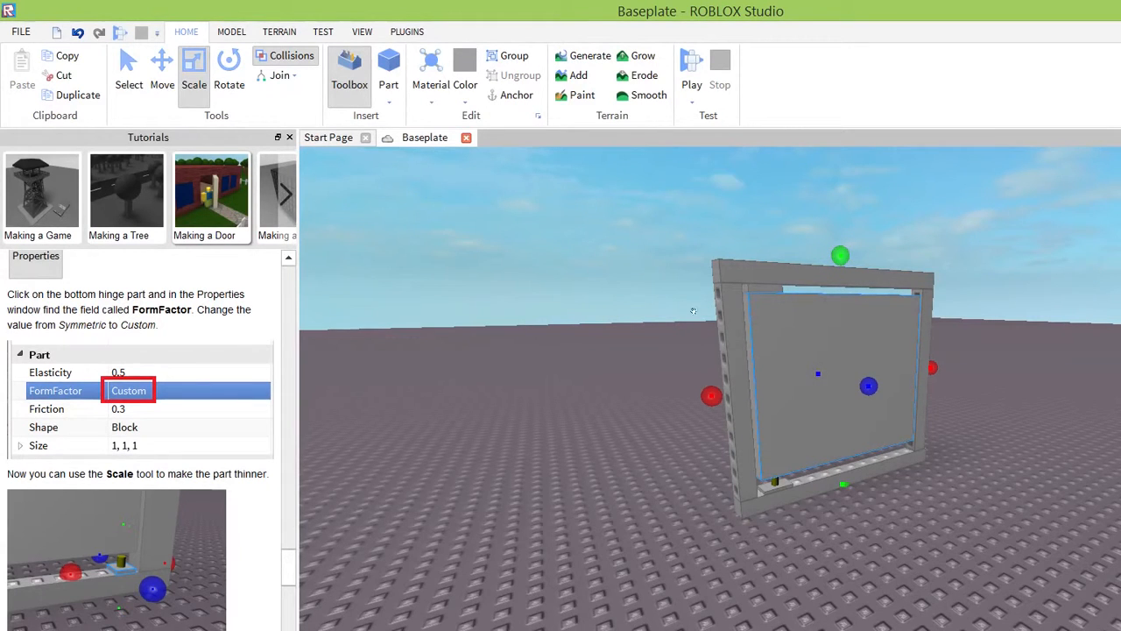
right_drag(830, 396, 825, 396)
drag(845, 487, 845, 490)
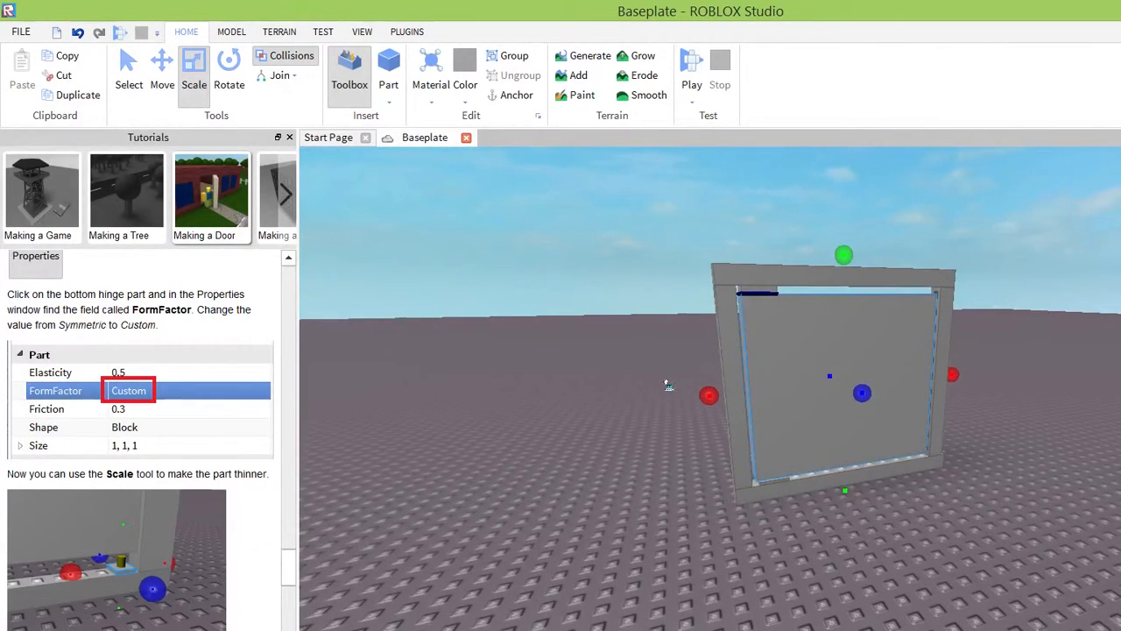
right_drag(673, 413, 670, 419)
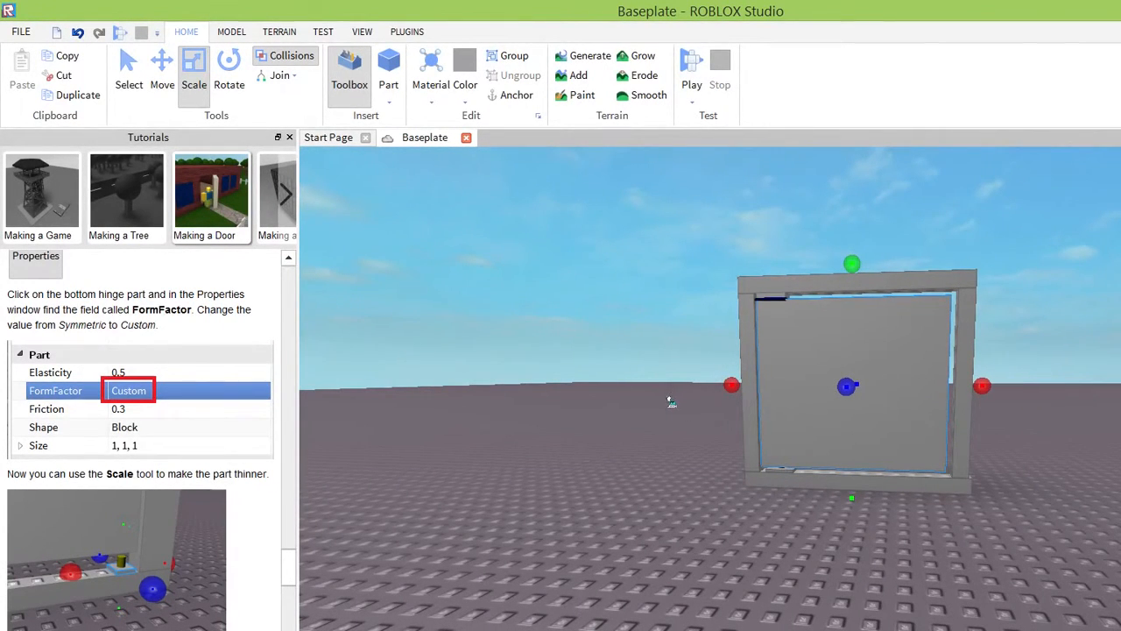
right_drag(667, 423, 657, 421)
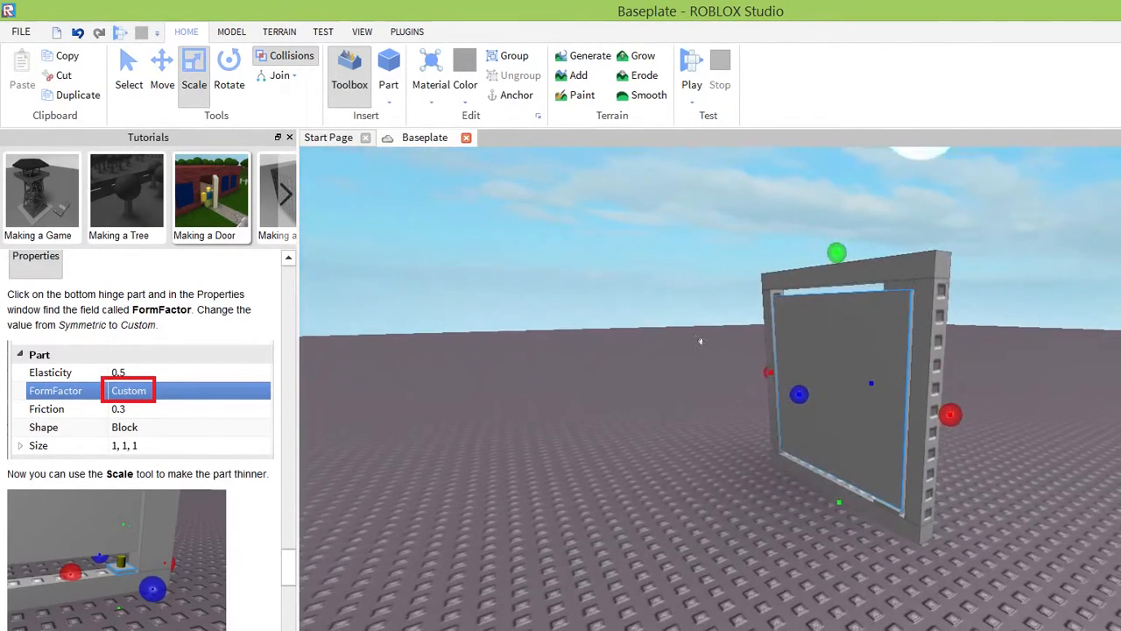
right_drag(692, 333, 733, 473)
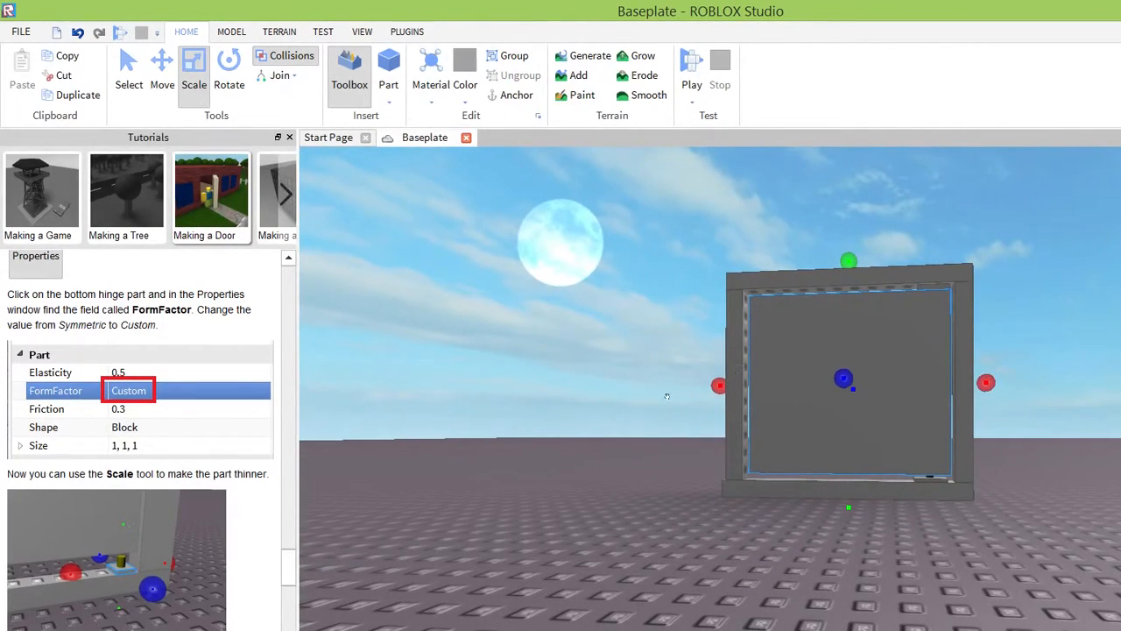
right_drag(792, 438, 796, 435)
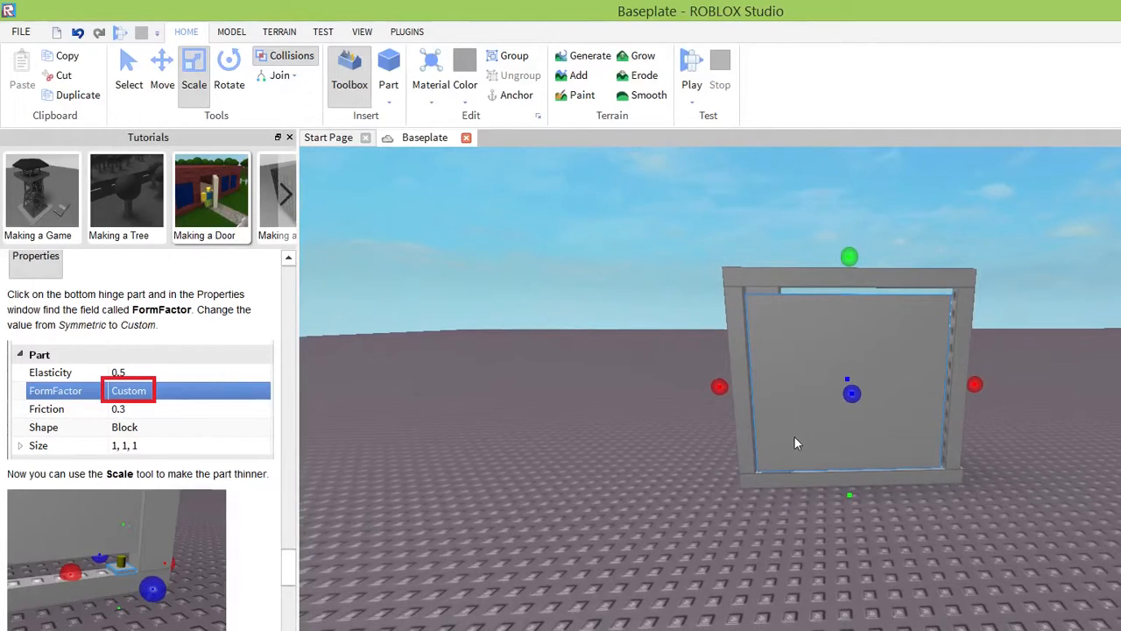
Start a play test and walk the character up to the door and past the frame.
click(322, 31)
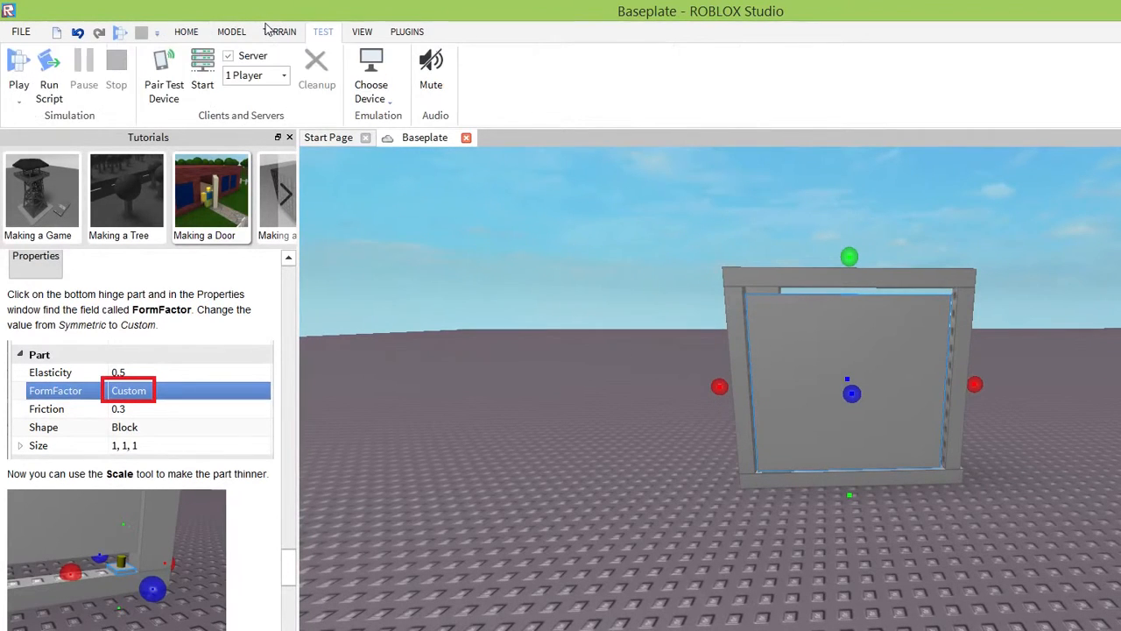
click(22, 86)
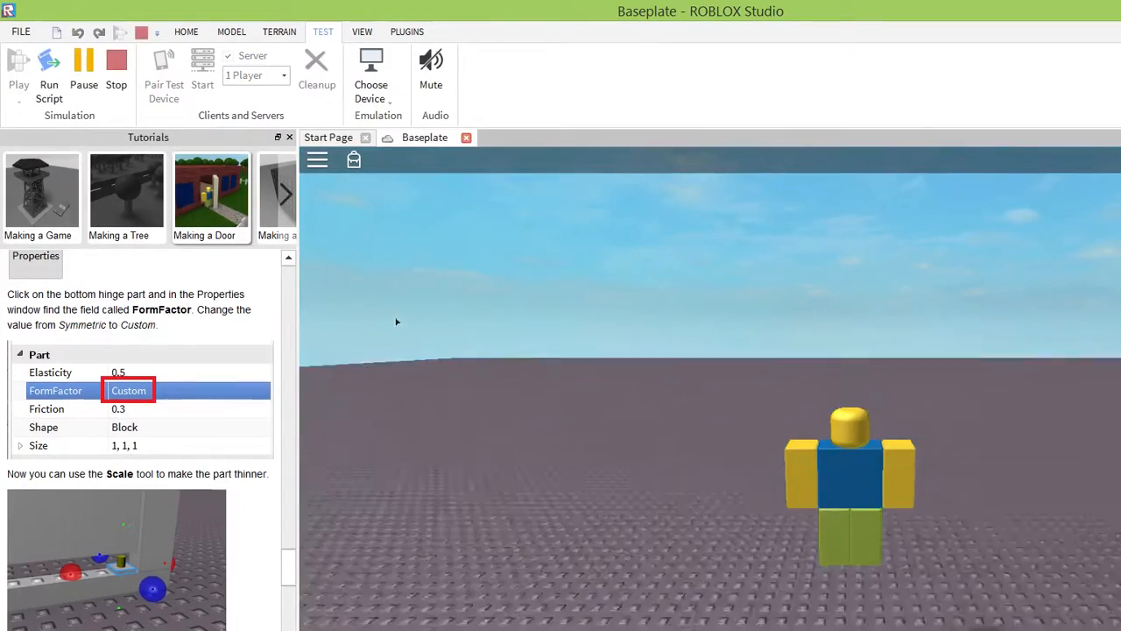
right_drag(598, 390, 592, 391)
key(s)
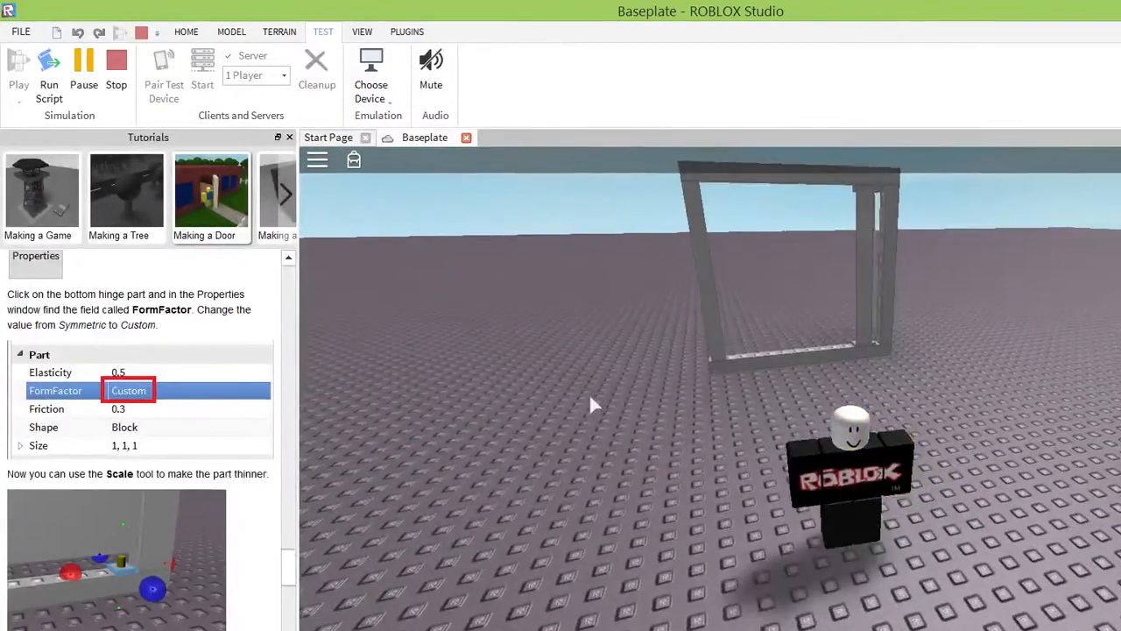
key(w)
key(d)
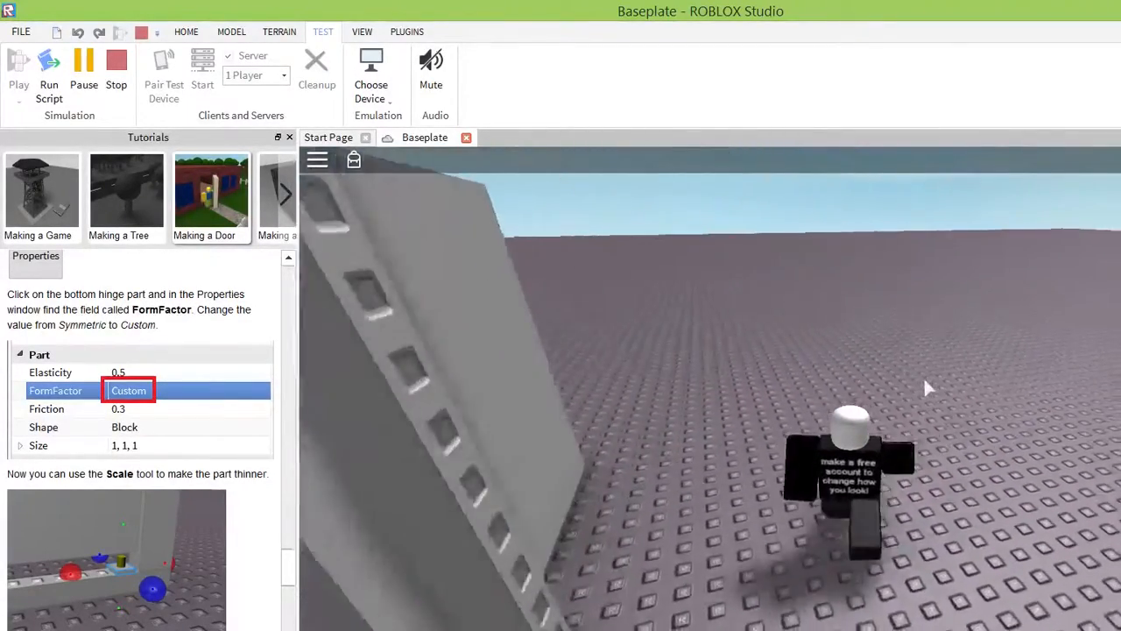
Turn the character back to push the door near its free edge, and back away from the frame.
key(d)
key(a)
right_drag(914, 317, 914, 317)
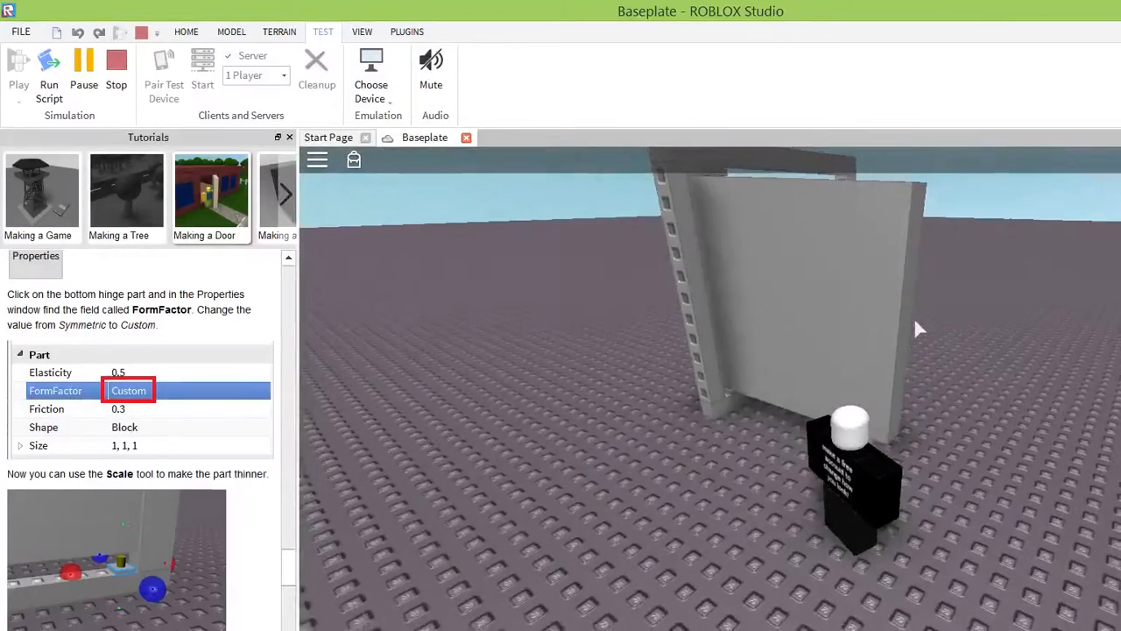
key(w)
key(w)
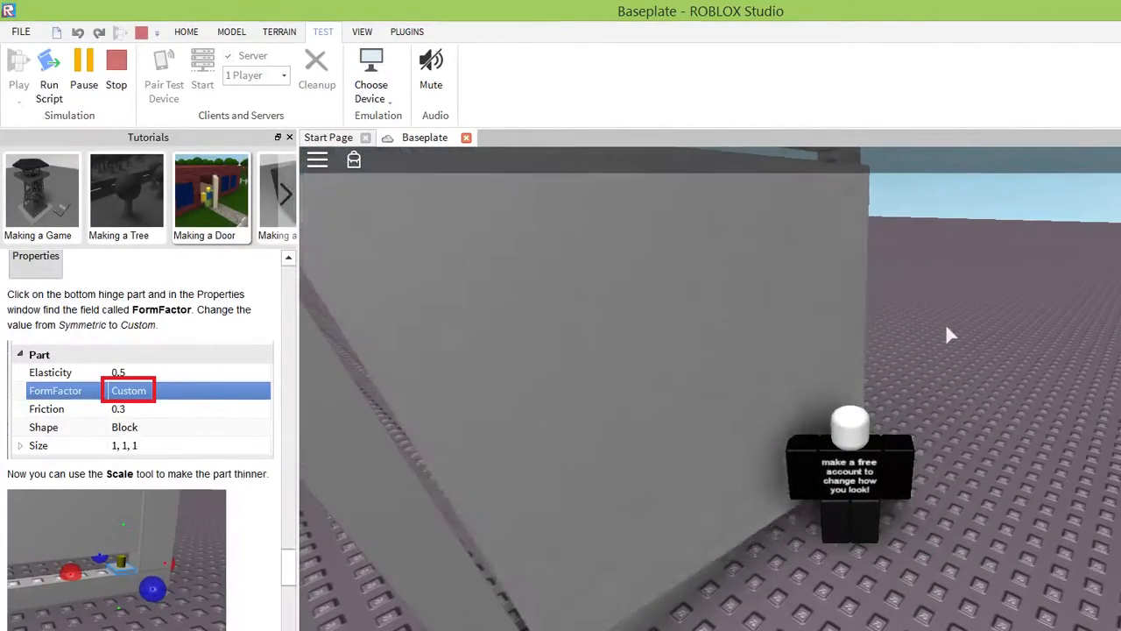
key(s)
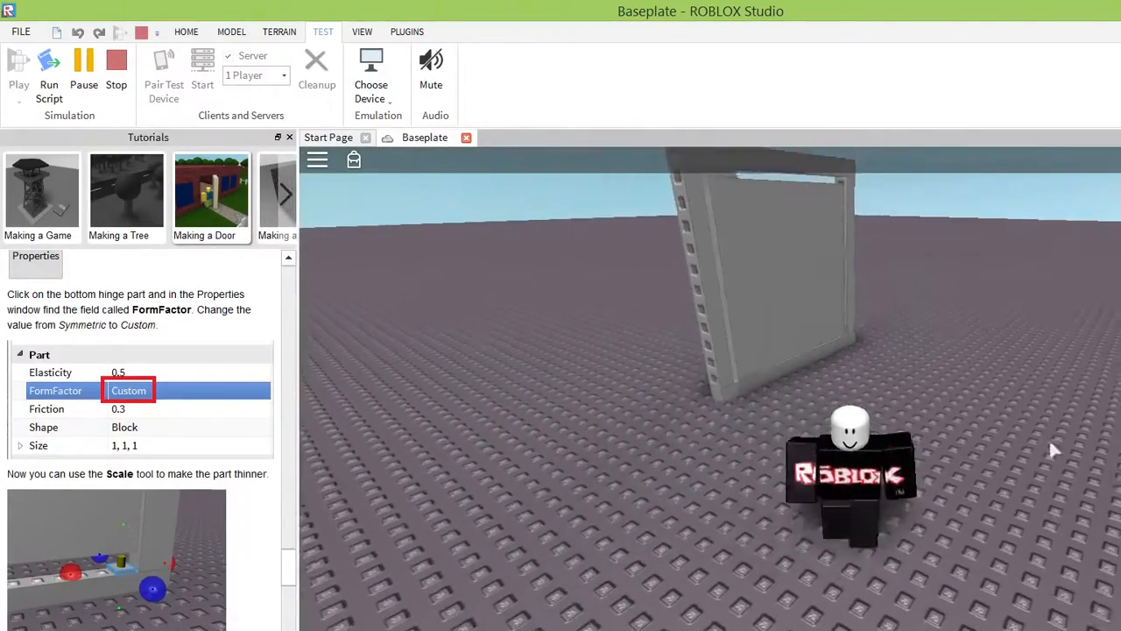
Walk the character around to face the door and push it open through the frame to the far side.
right_drag(1061, 443, 1062, 443)
key(d)
key(s)
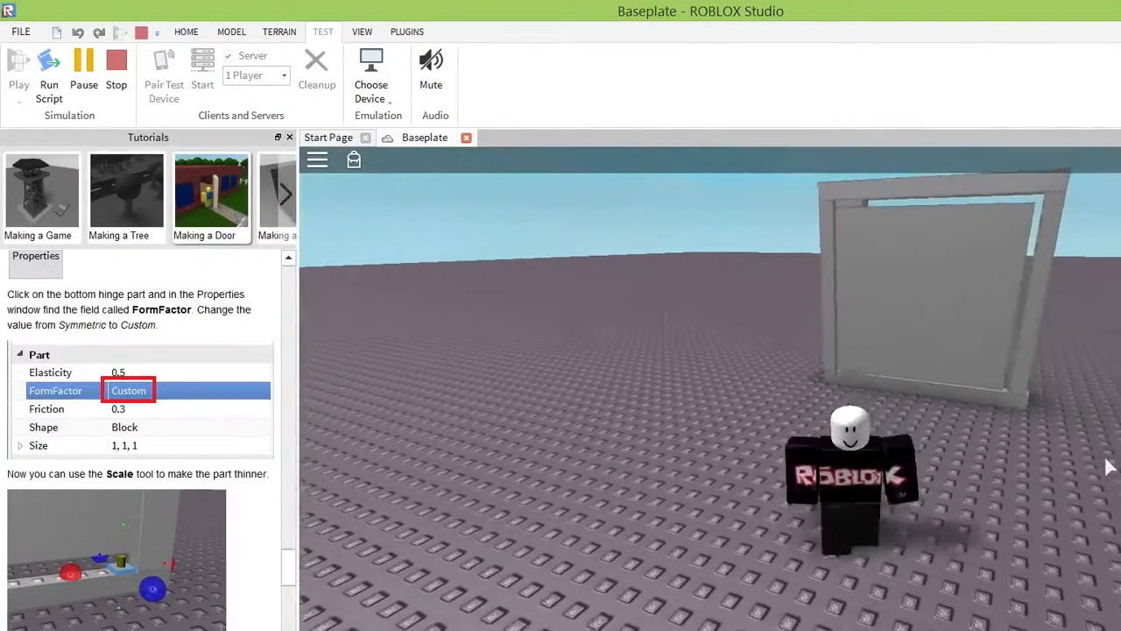
key(w)
key(w)
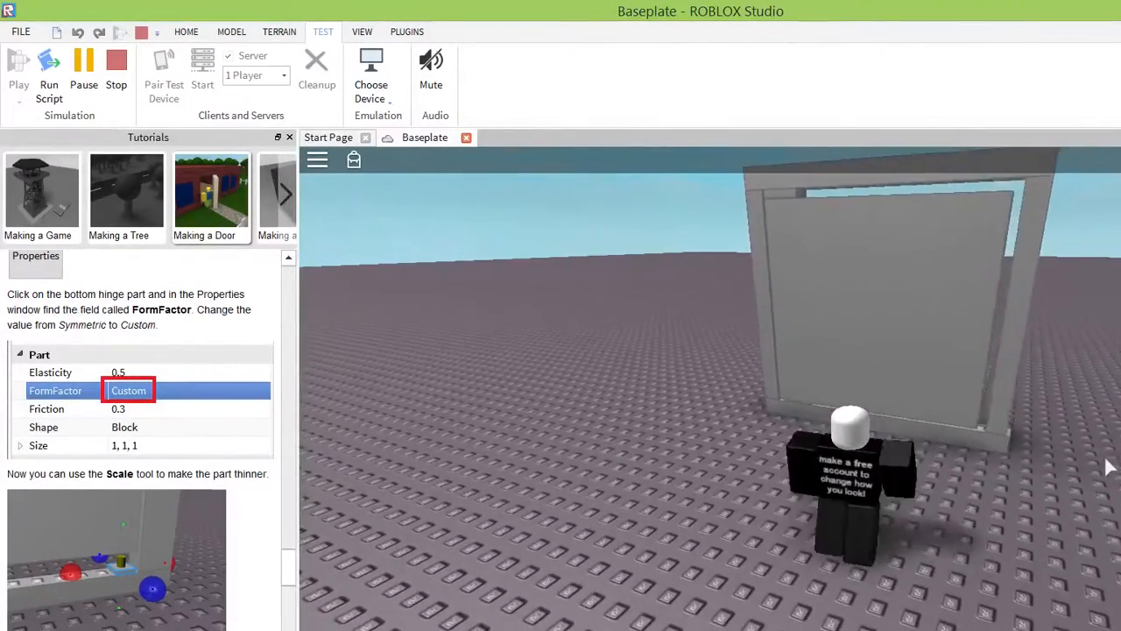
key(d)
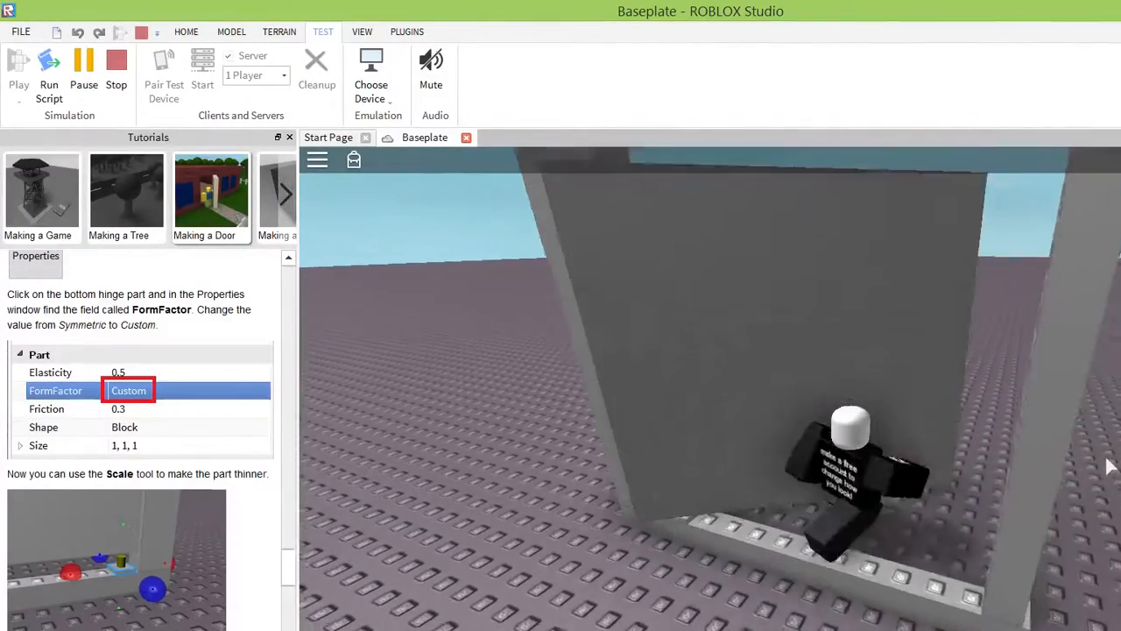
key(w)
key(a)
key(w)
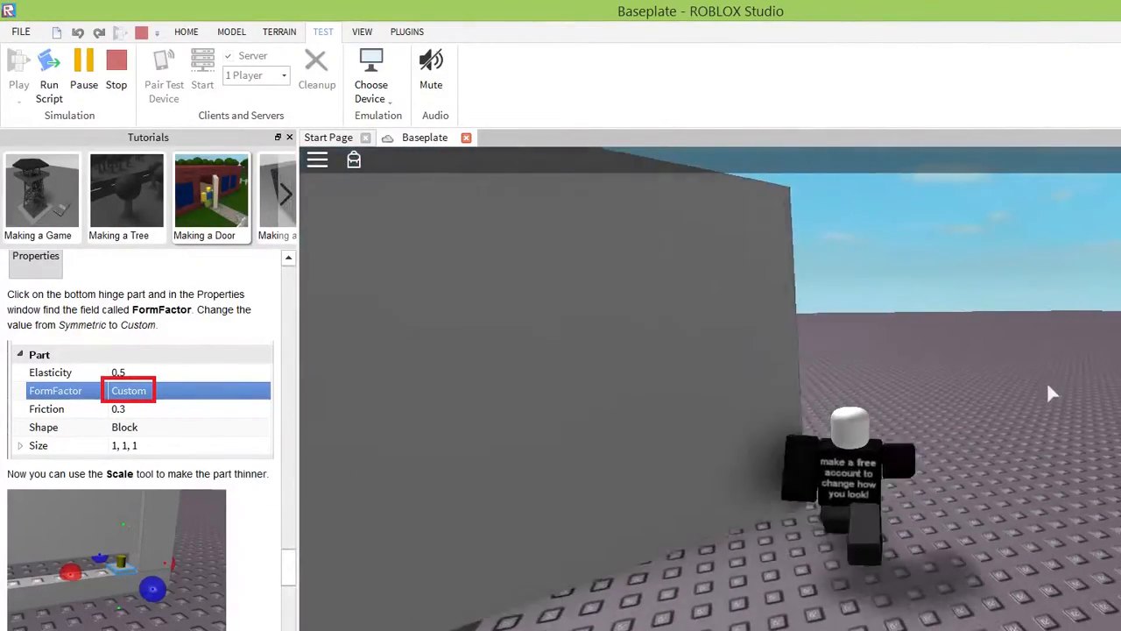
Turn the character toward the open door, push its face to swing it around the hinges, and back away.
right_drag(1006, 396, 1006, 396)
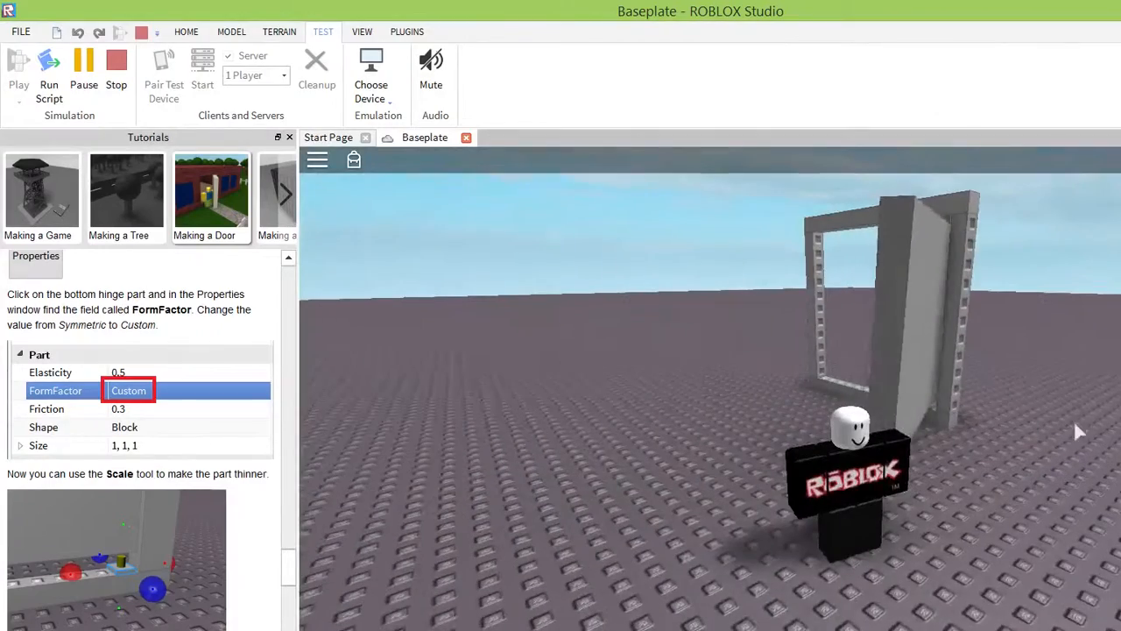
key(s)
key(w)
key(w)
key(d)
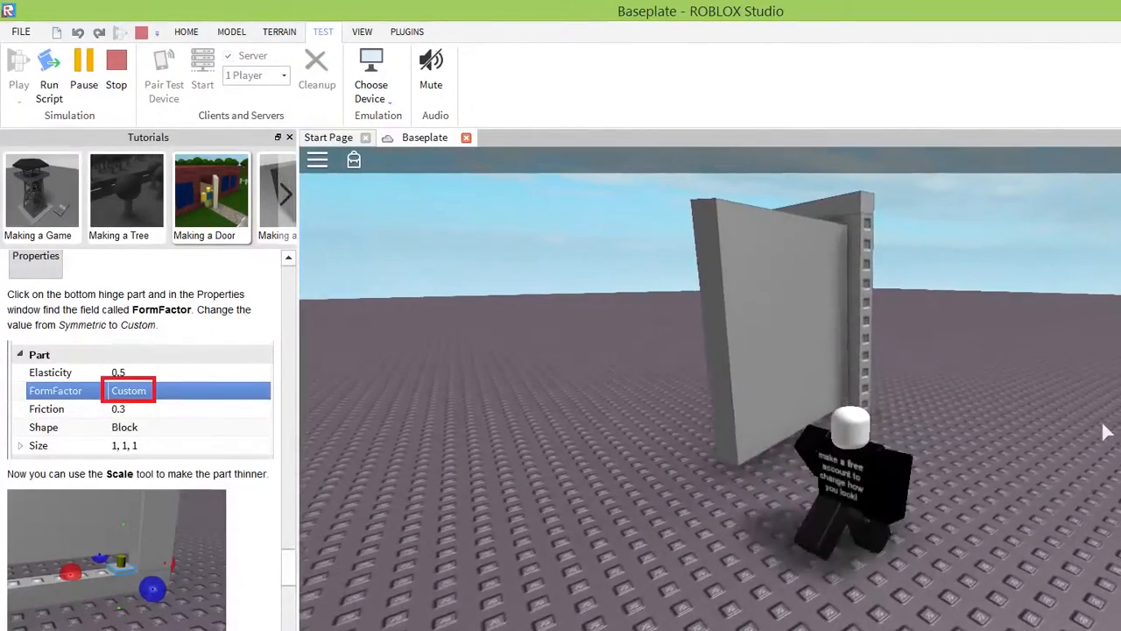
key(a)
key(w)
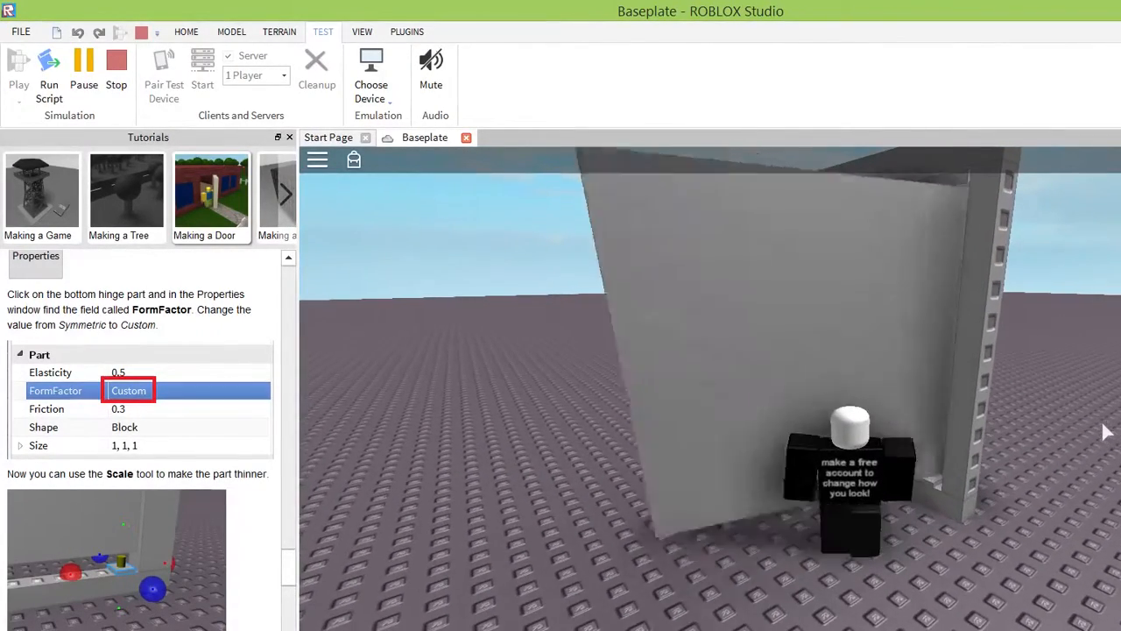
key(s)
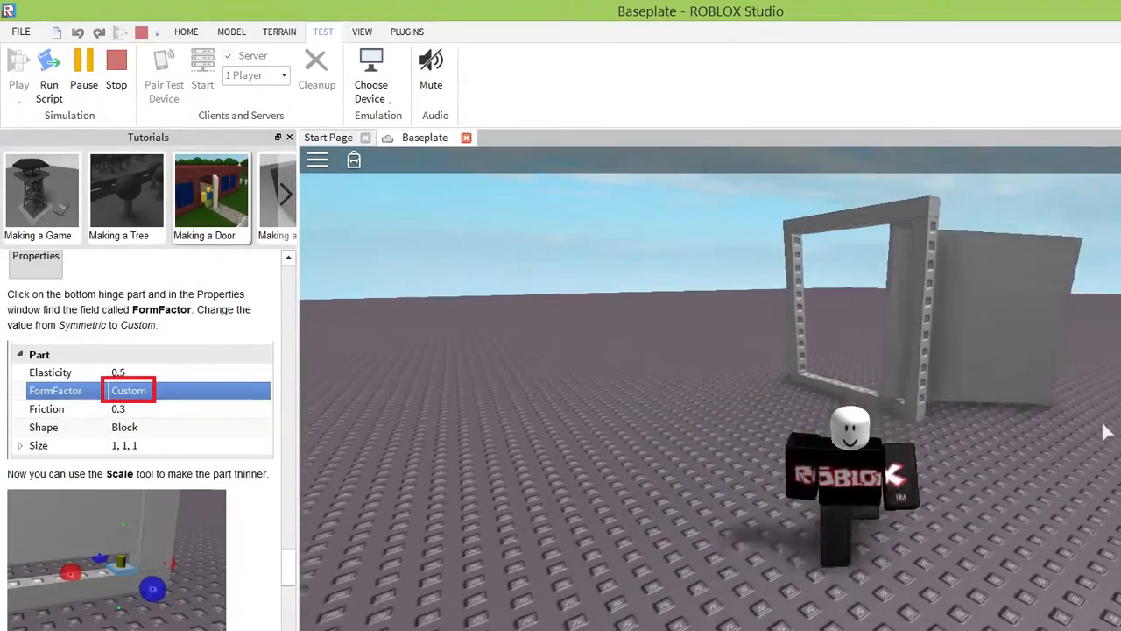
Walk the character back to the open door and push against its face beside the hinge-side post.
key(w)
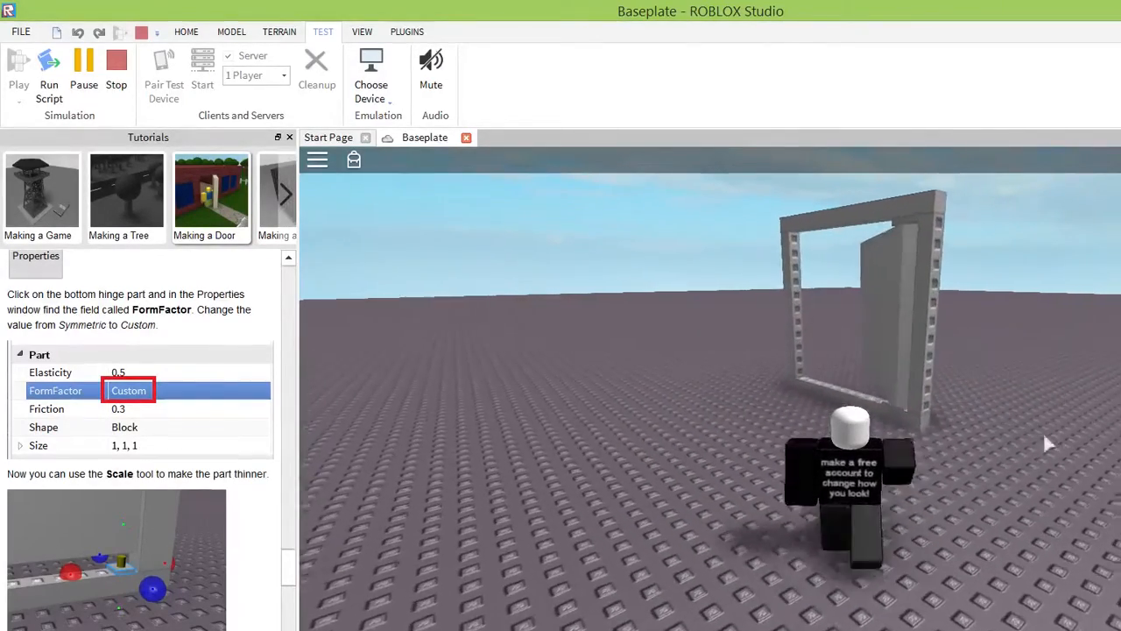
key(d)
key(w)
key(w)
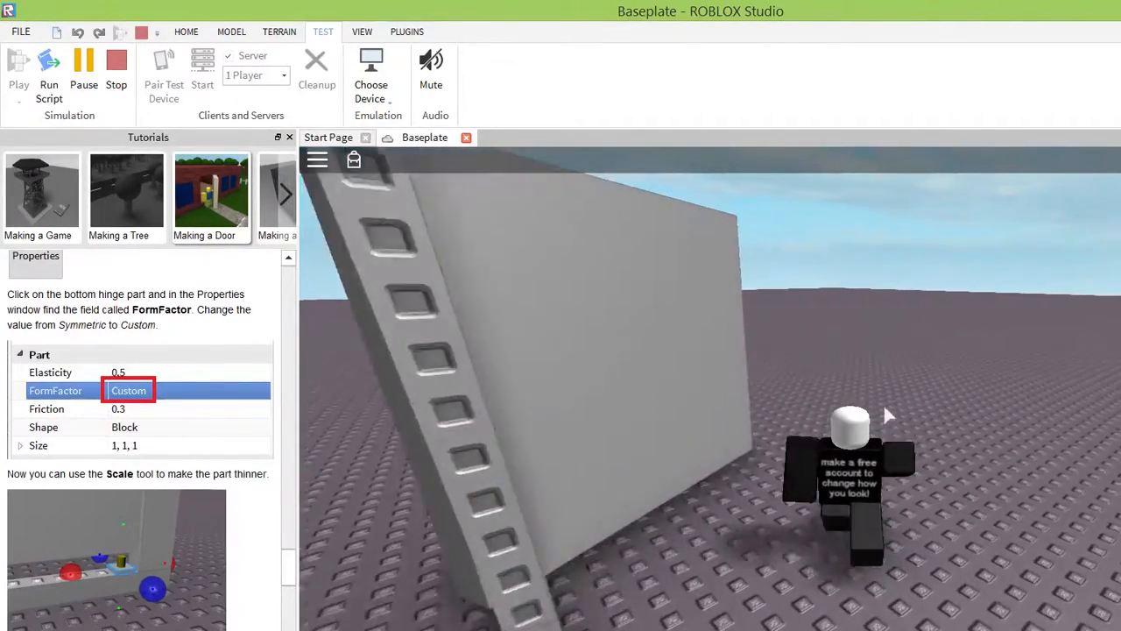
key(w)
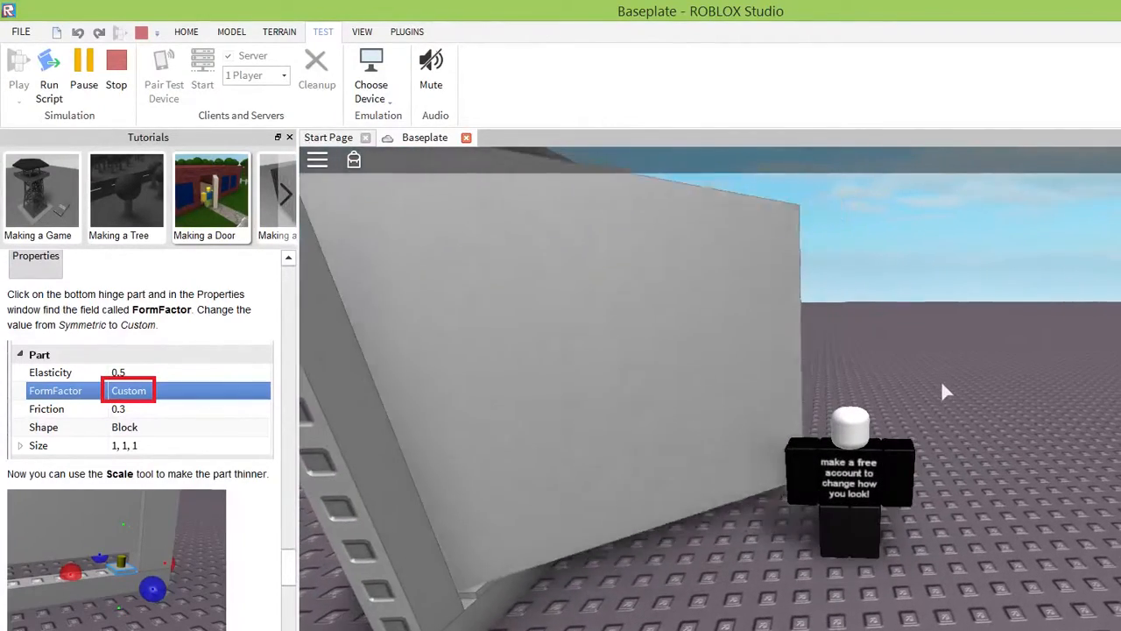
Back the character away, circle around the frame to push the door from another side, and retreat to watch it swing.
key(s)
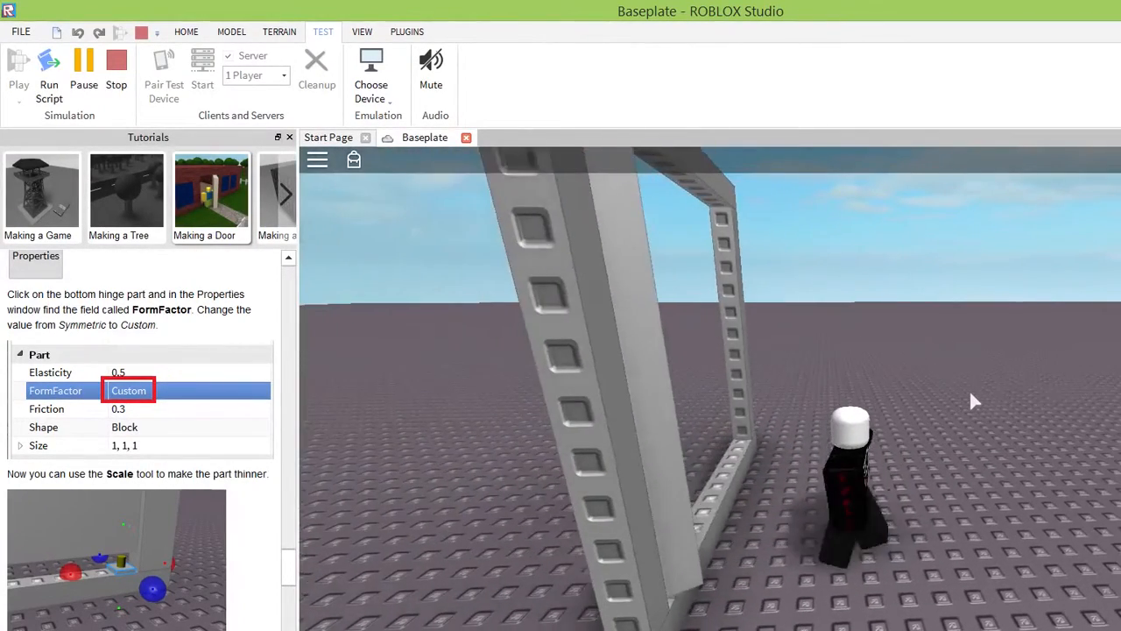
key(a)
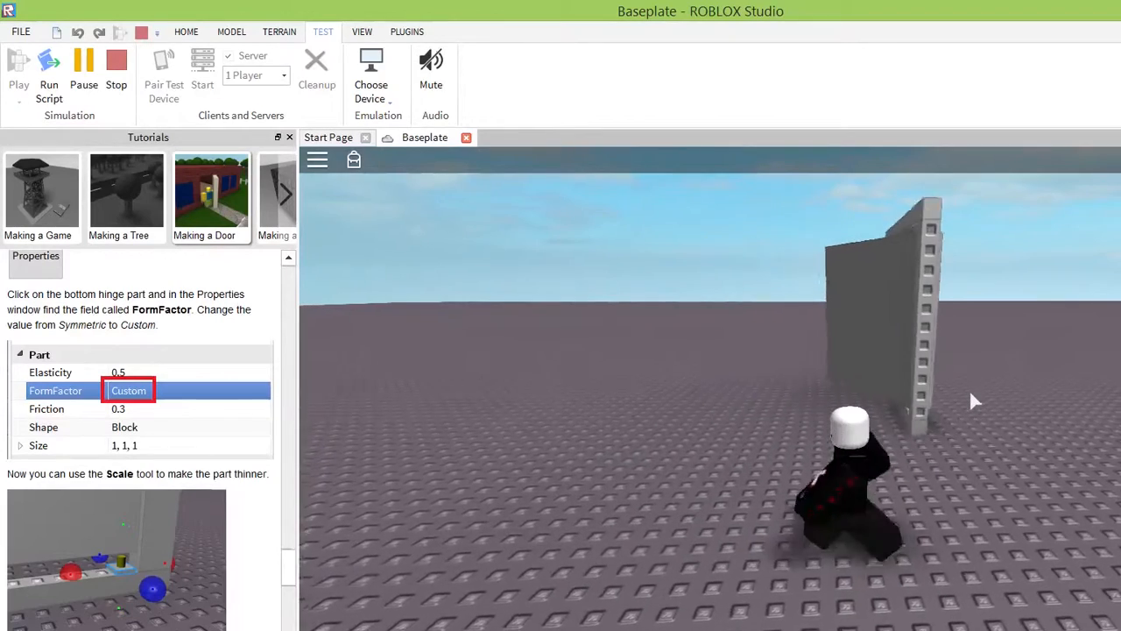
key(w)
key(w)
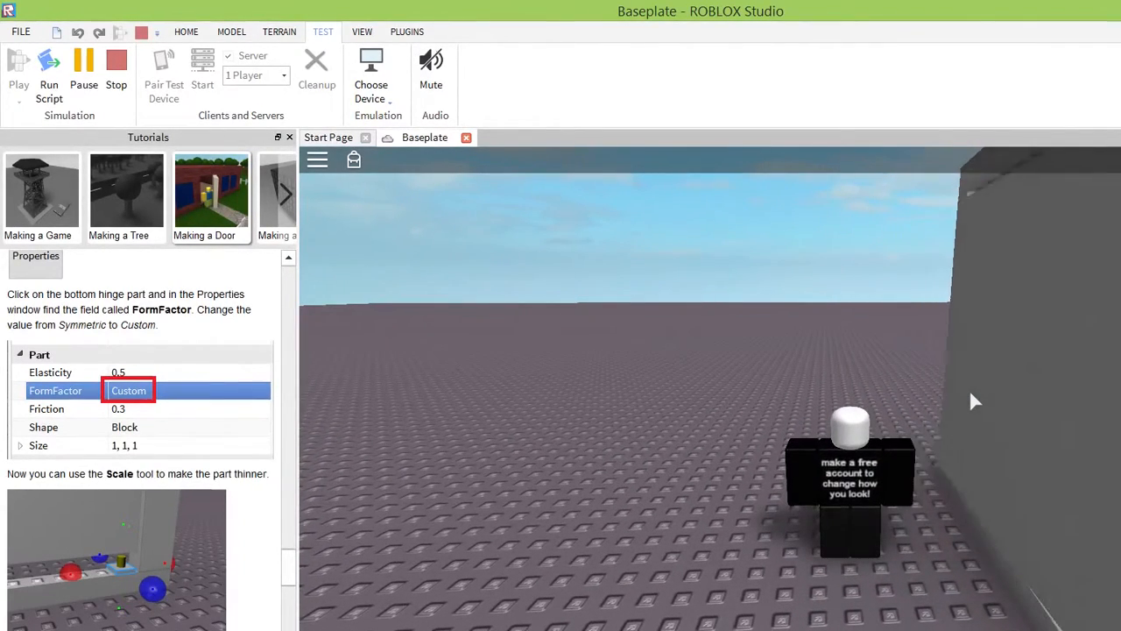
key(s)
right_drag(1109, 508, 1110, 510)
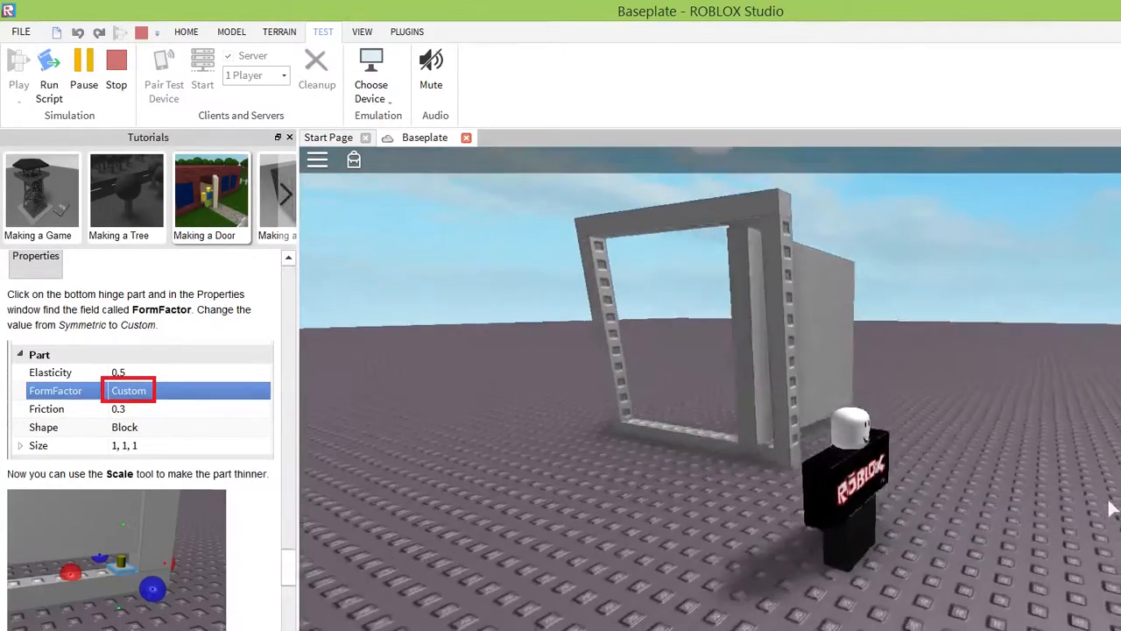
Walk the character up to the door once more, back away from the frame, and end the play test.
key(w)
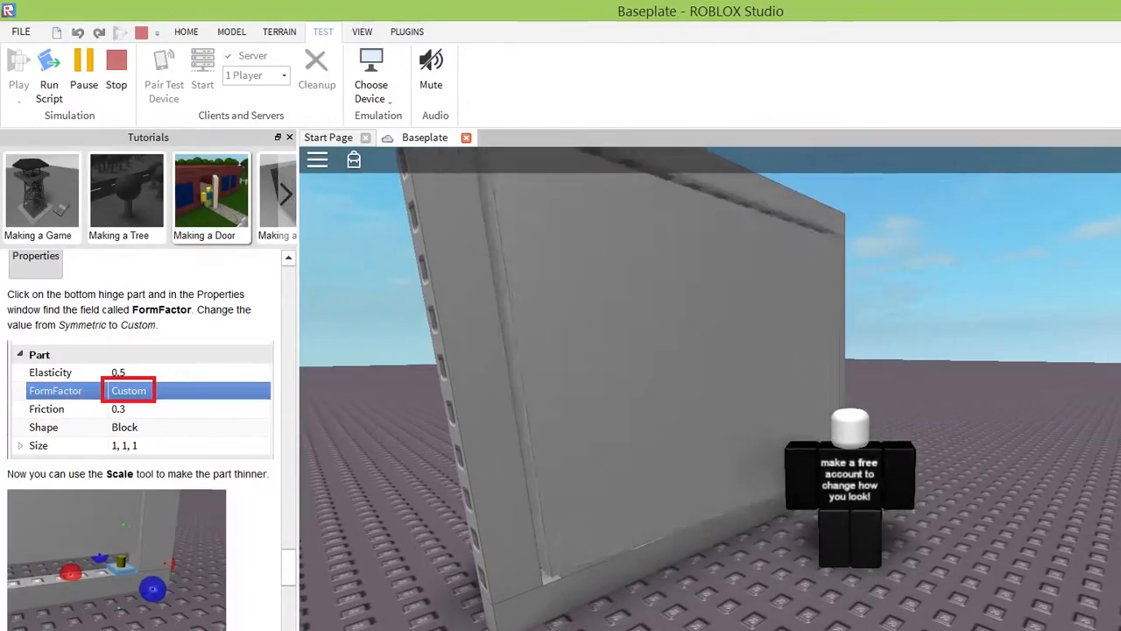
key(s)
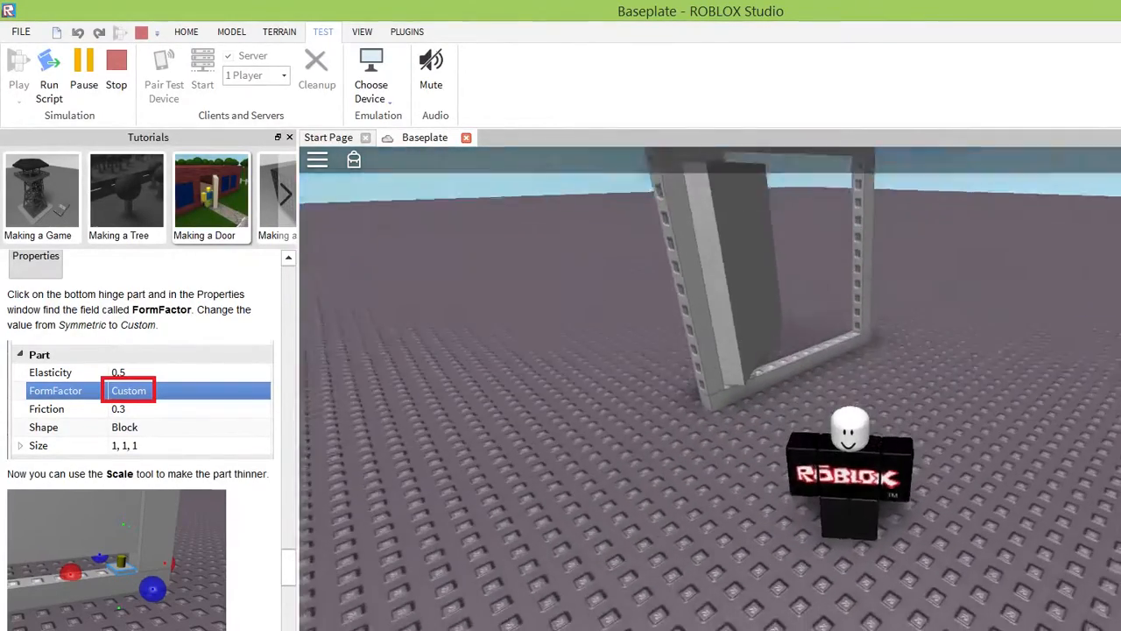
key(a)
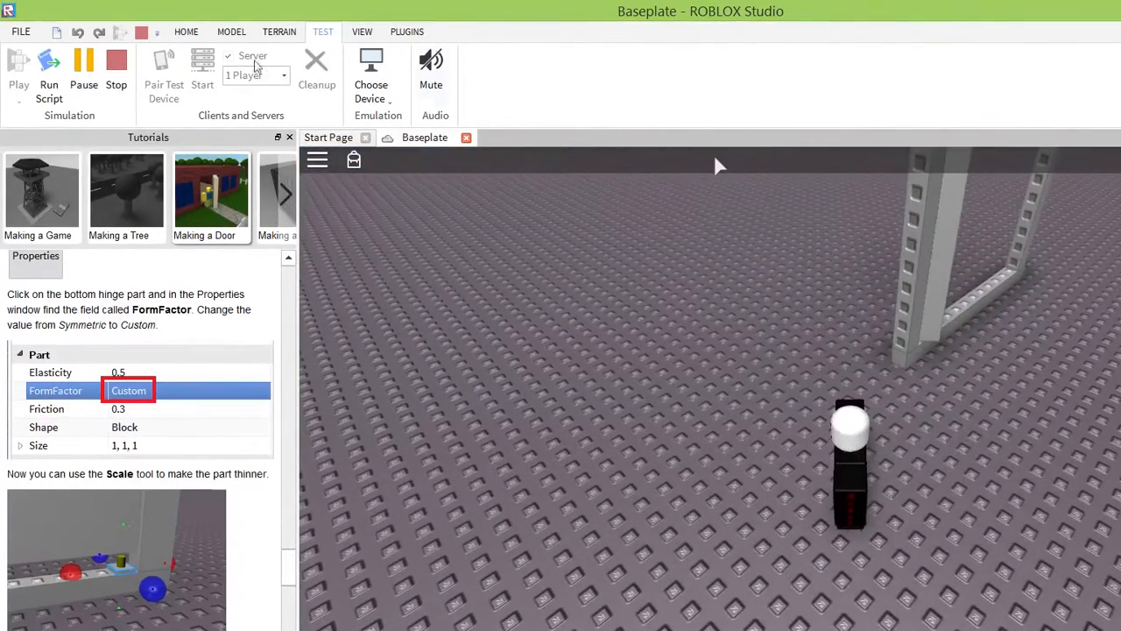
click(98, 56)
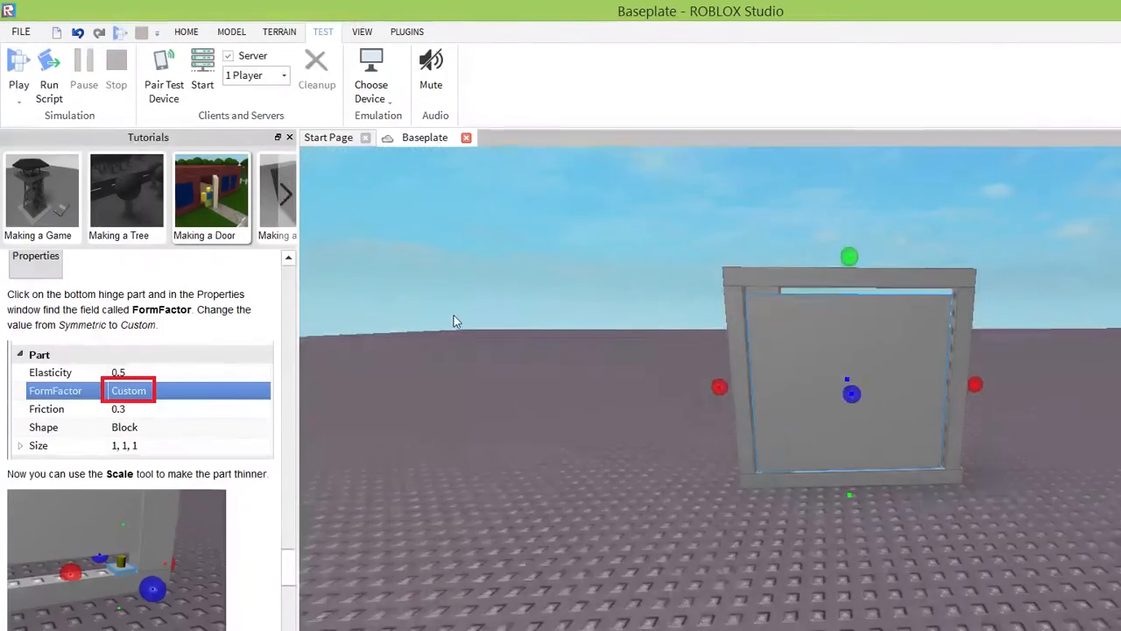
Read the door tutorial through to its closing color and material advice, and color the door golden yellow.
right_drag(453, 318, 453, 313)
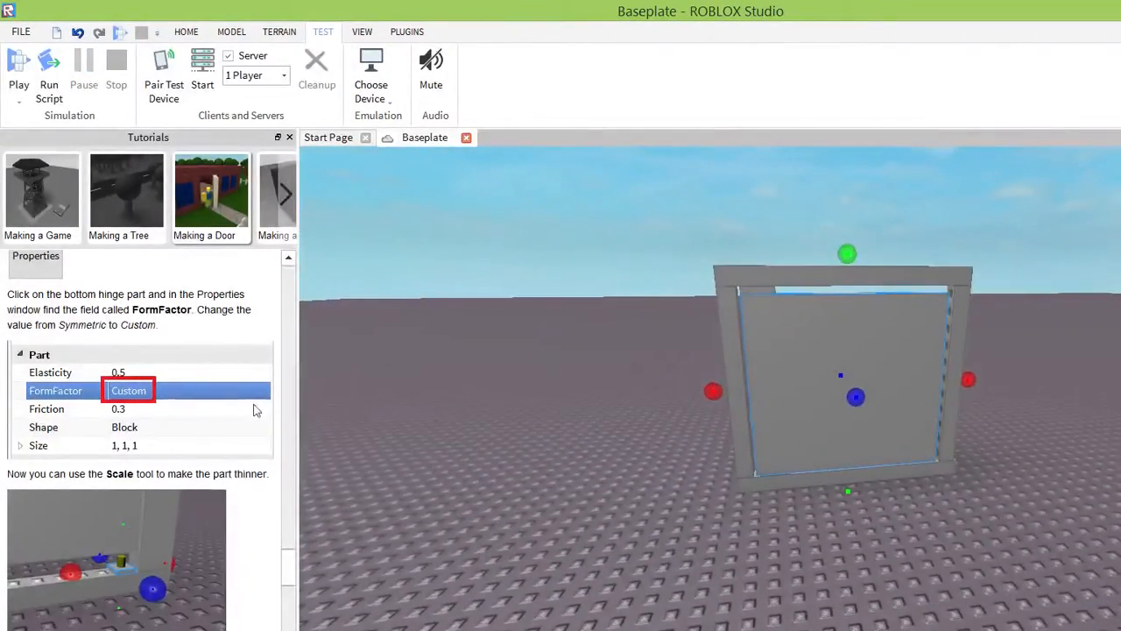
scroll(229, 469, down, 10)
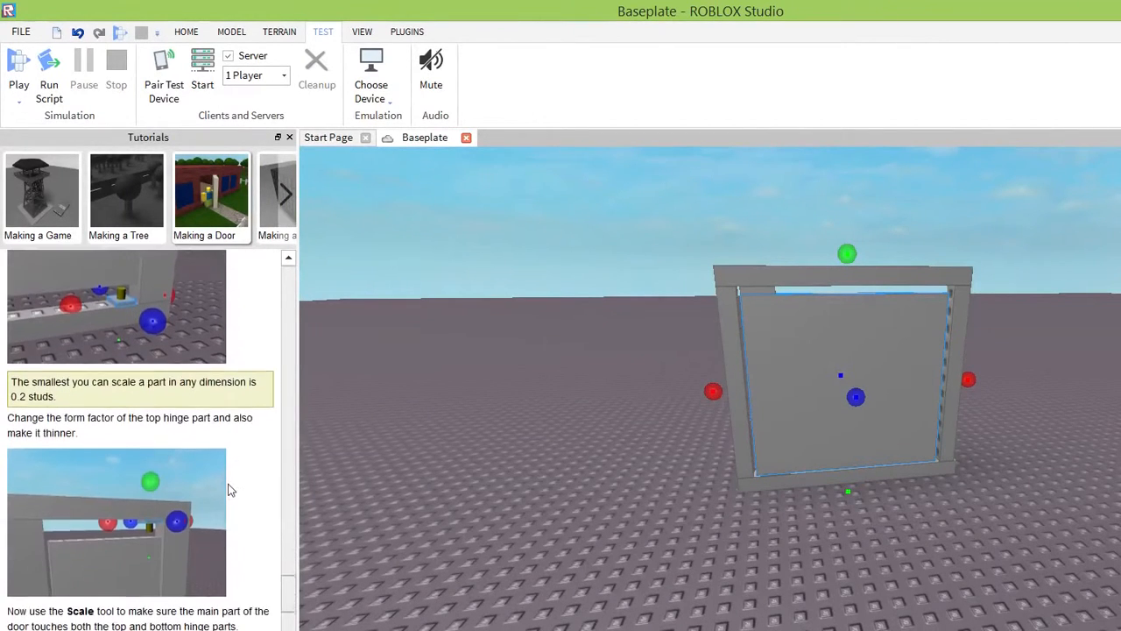
scroll(227, 503, down, 5)
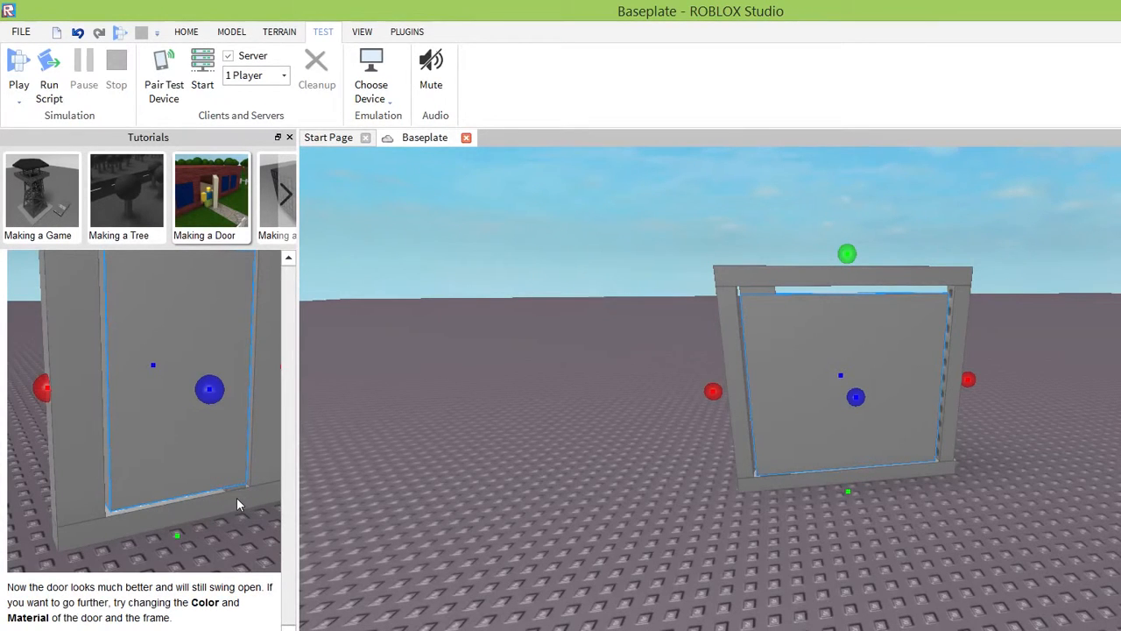
right_drag(496, 465, 497, 465)
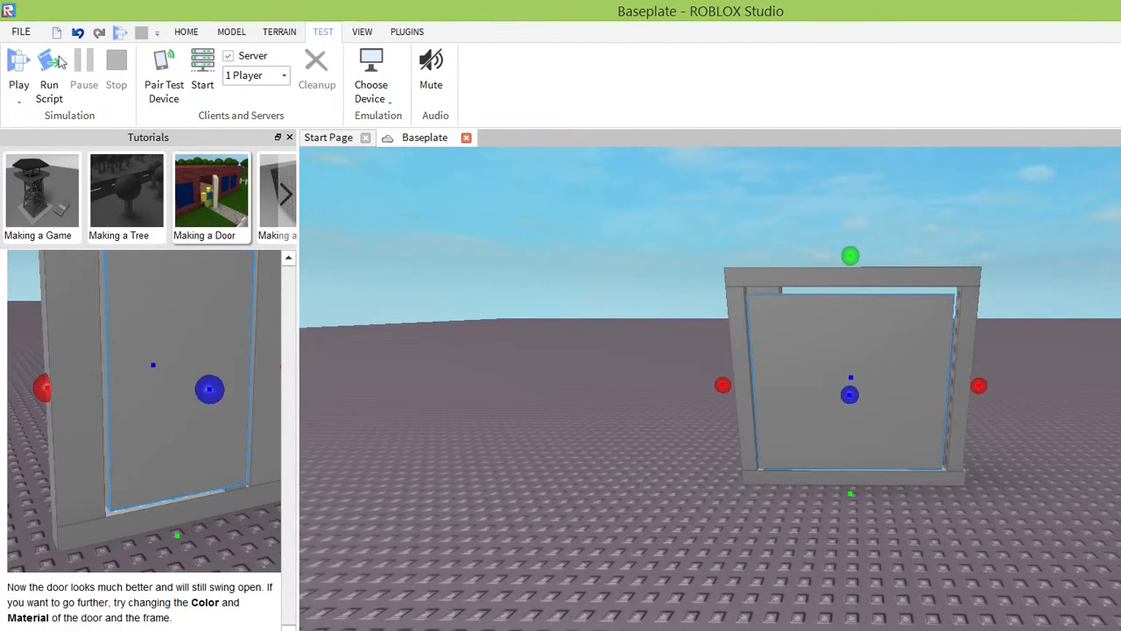
click(186, 32)
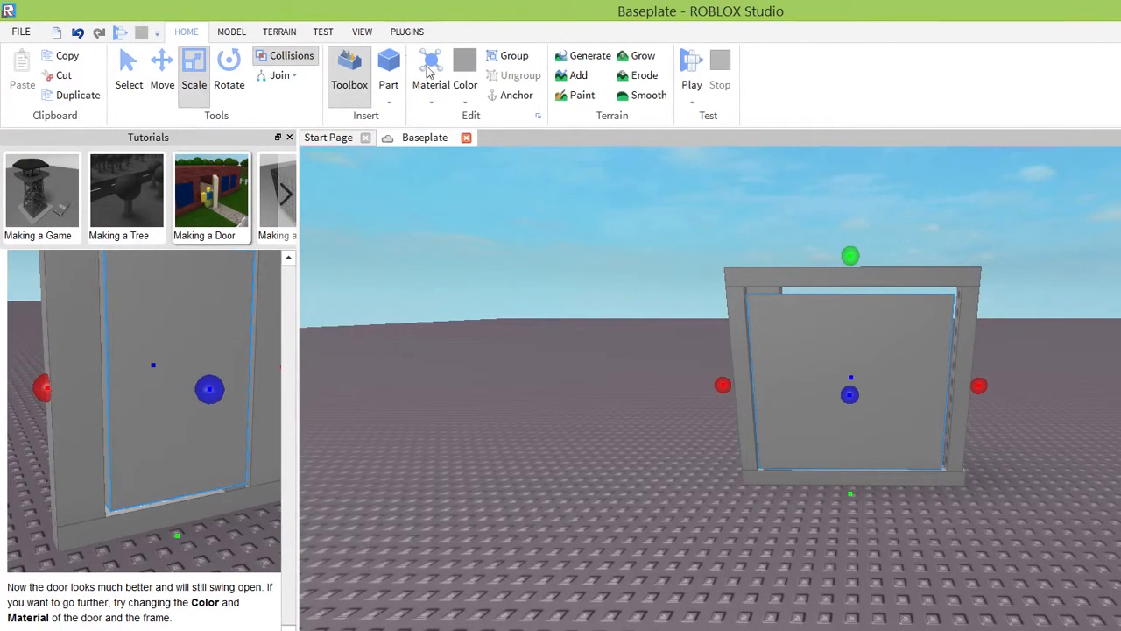
click(358, 88)
click(465, 95)
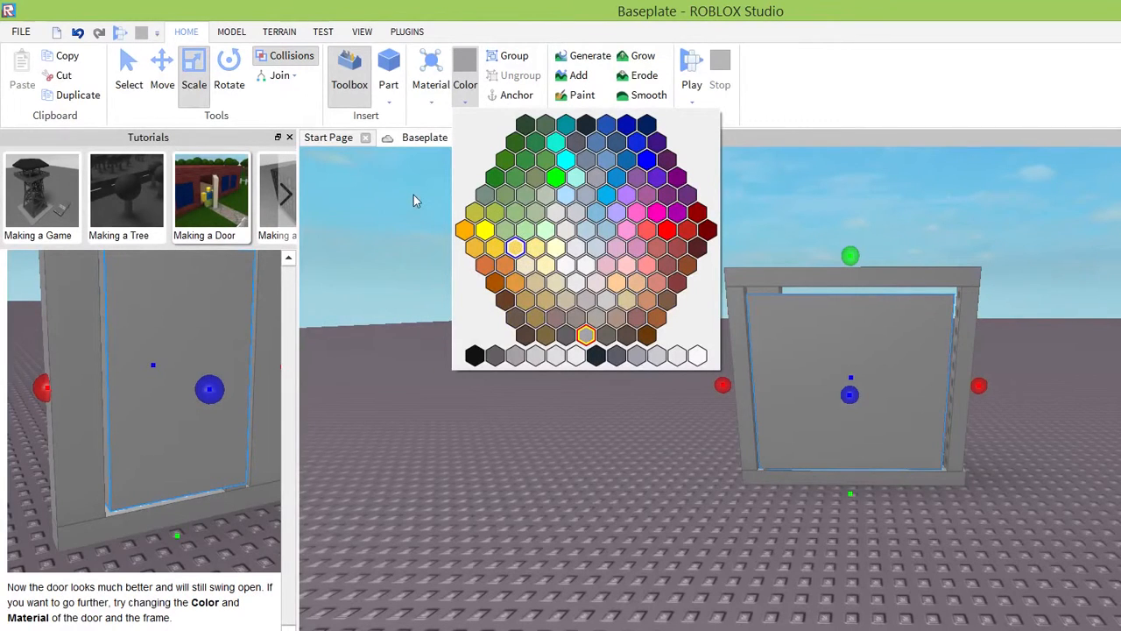
click(494, 247)
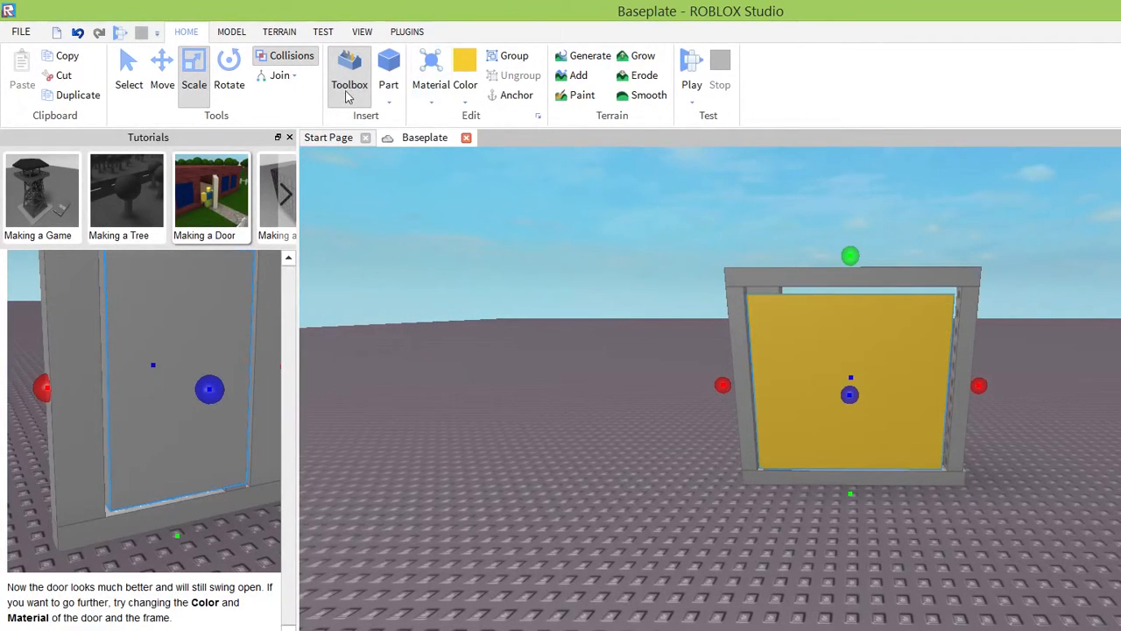
Try Wood, Wood Planks and Sand in turn as the door's material.
click(431, 88)
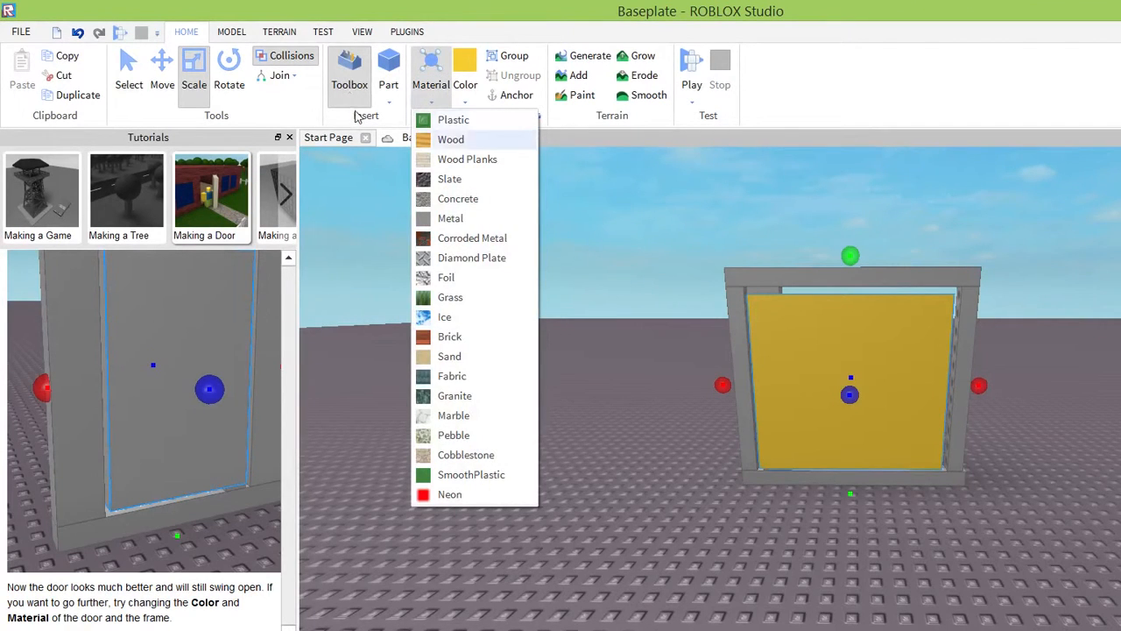
click(451, 139)
click(431, 87)
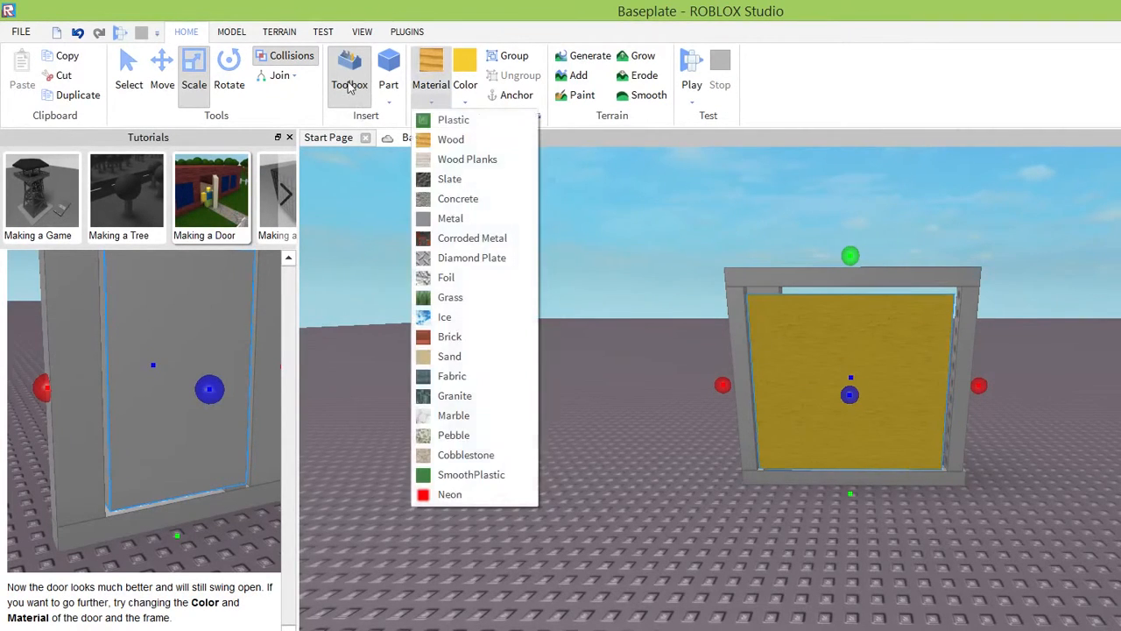
click(456, 157)
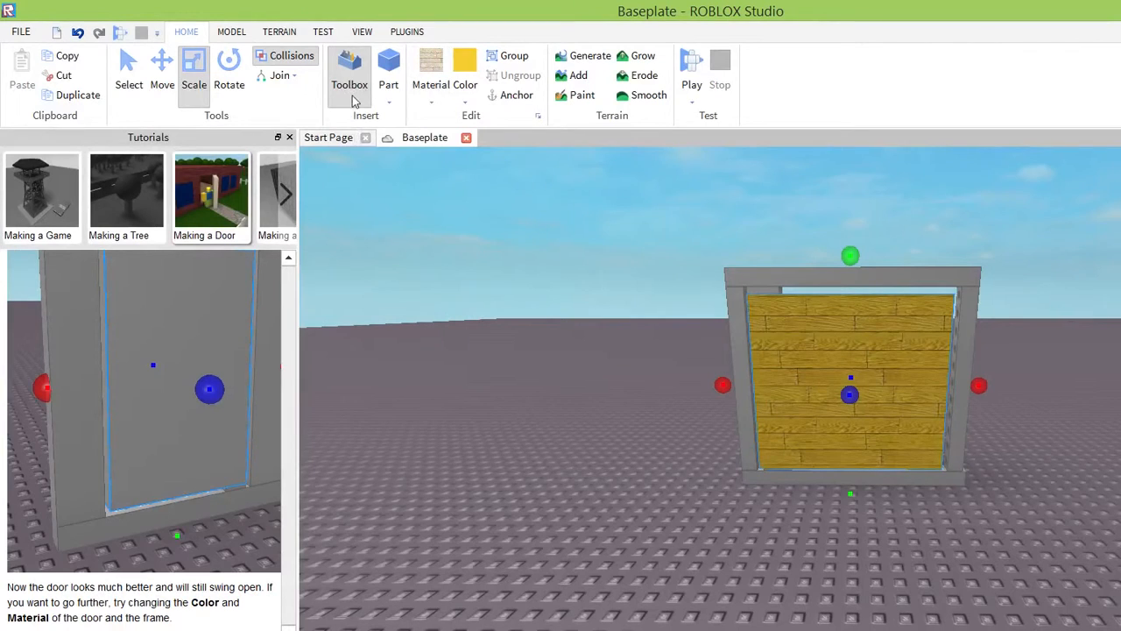
click(431, 88)
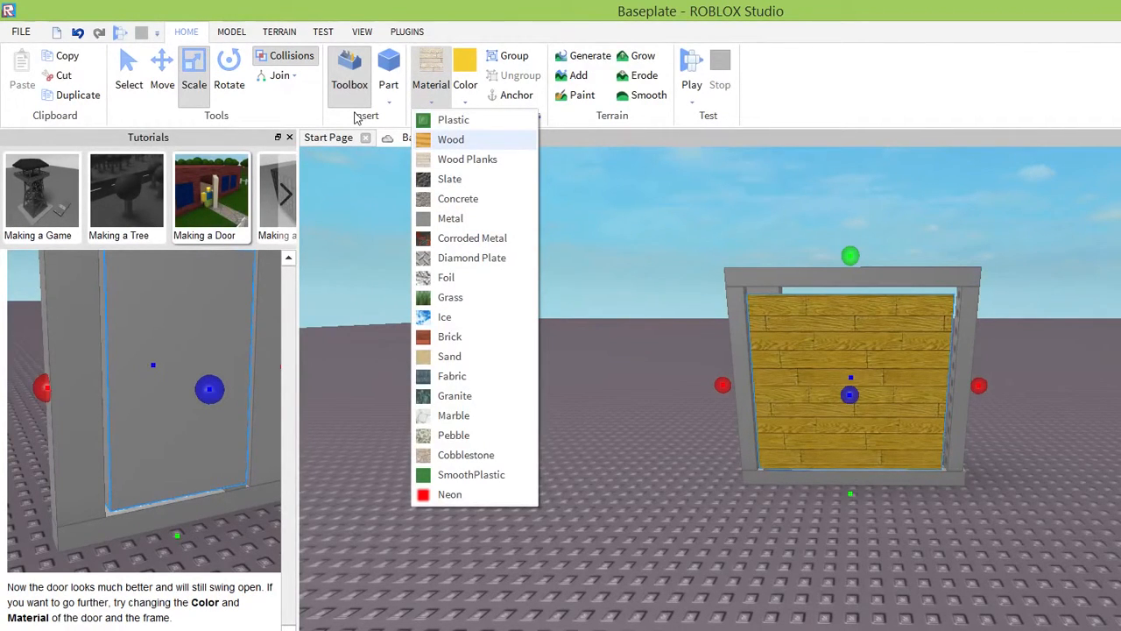
click(449, 355)
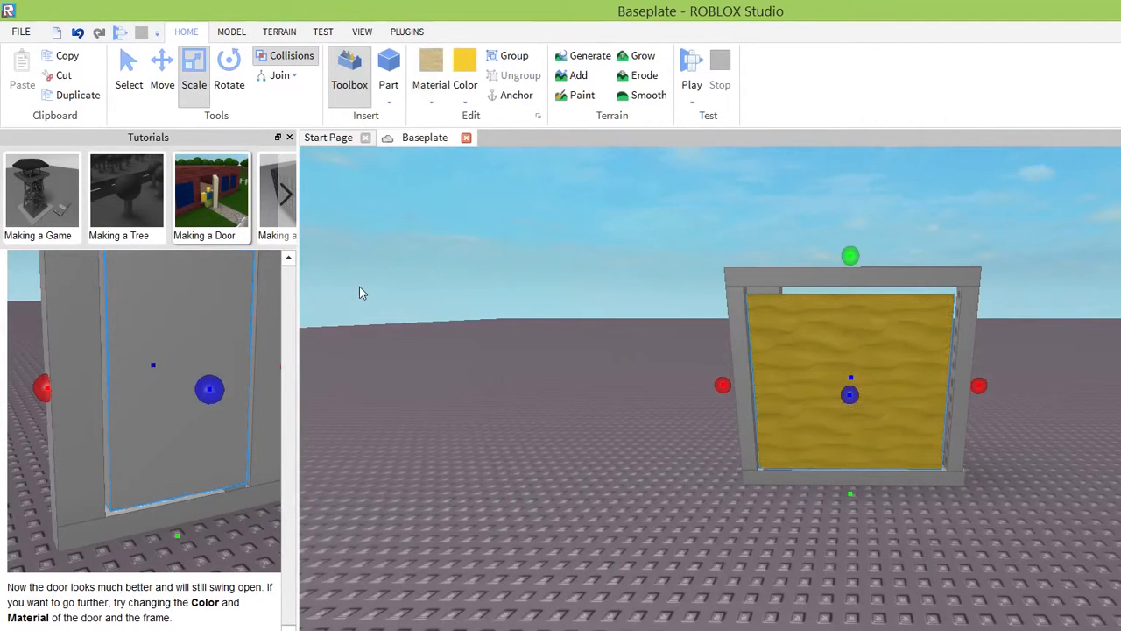
Set the door's material to Wood and its color to dark orange-brown.
click(431, 87)
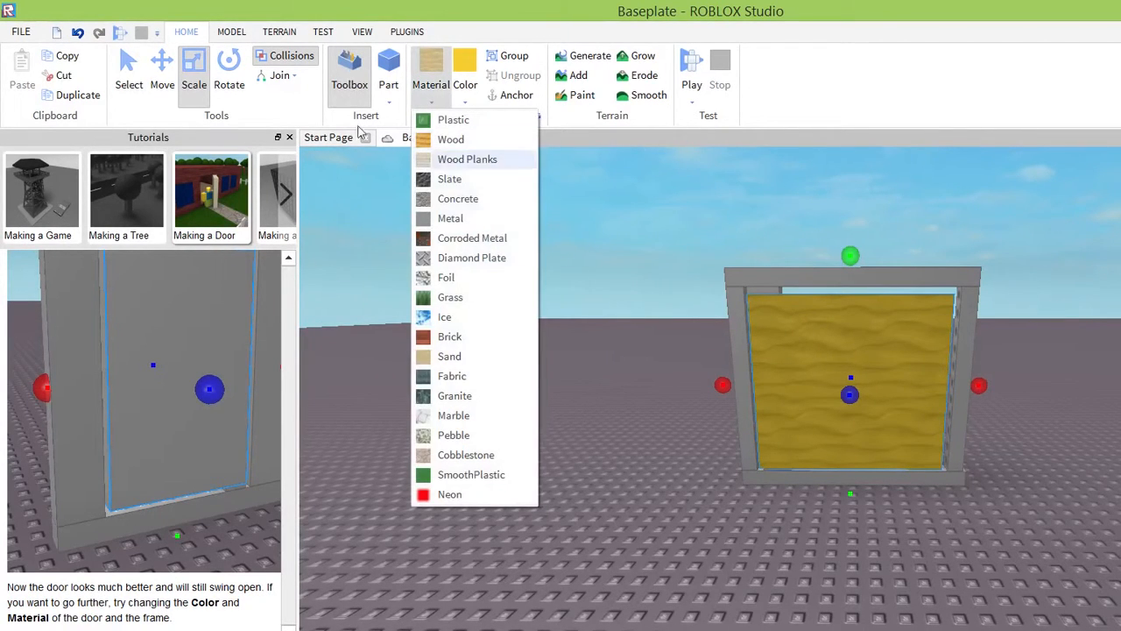
click(451, 139)
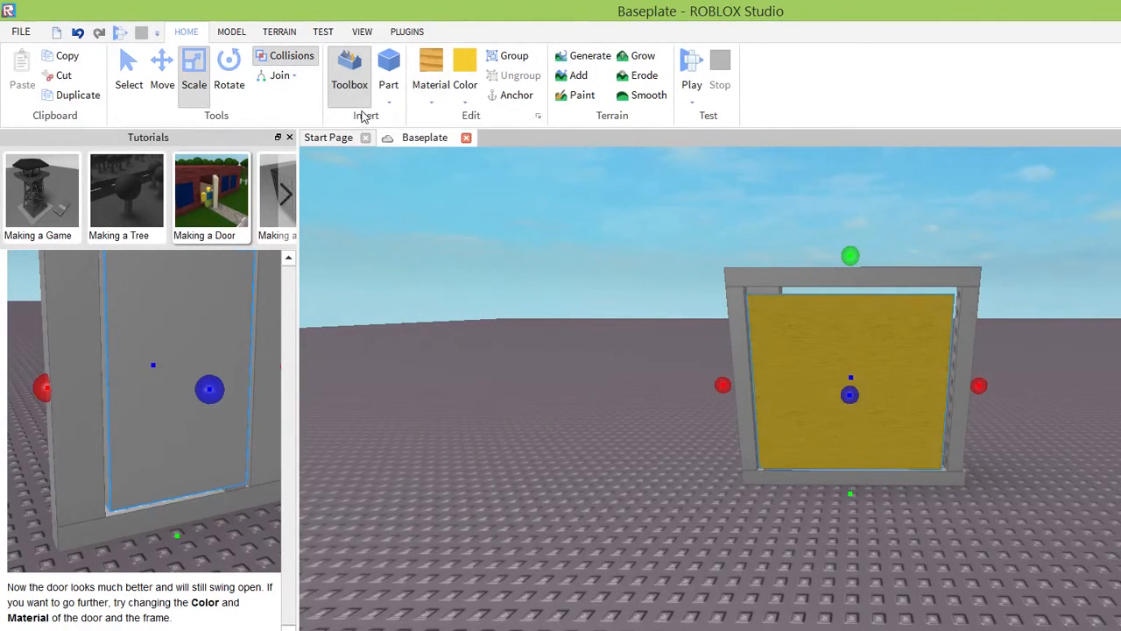
click(466, 93)
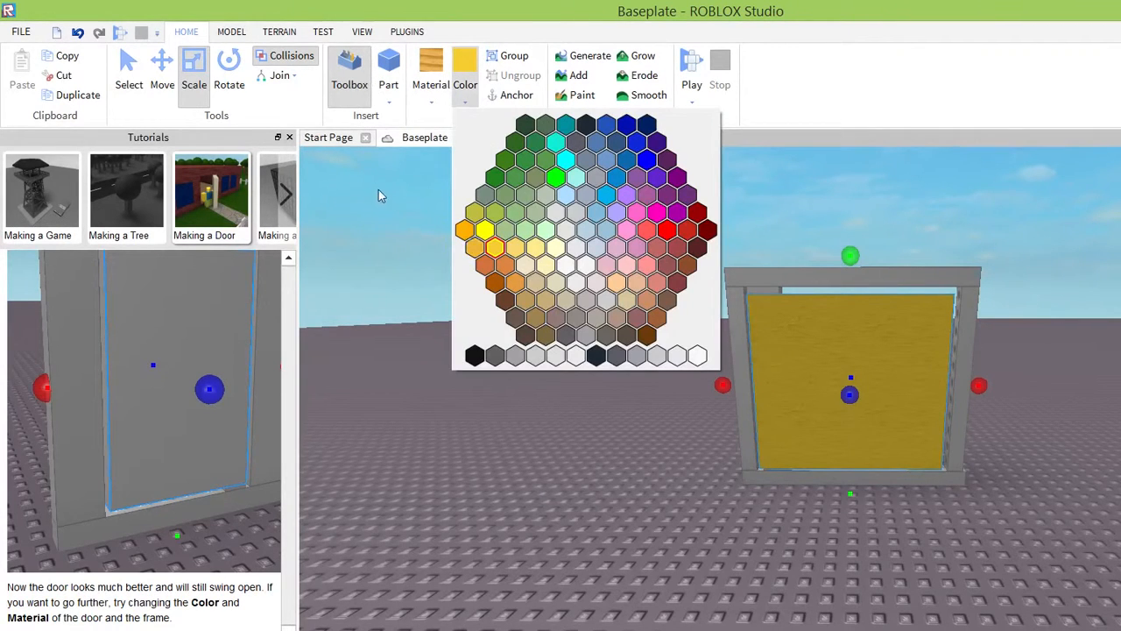
click(495, 282)
click(465, 87)
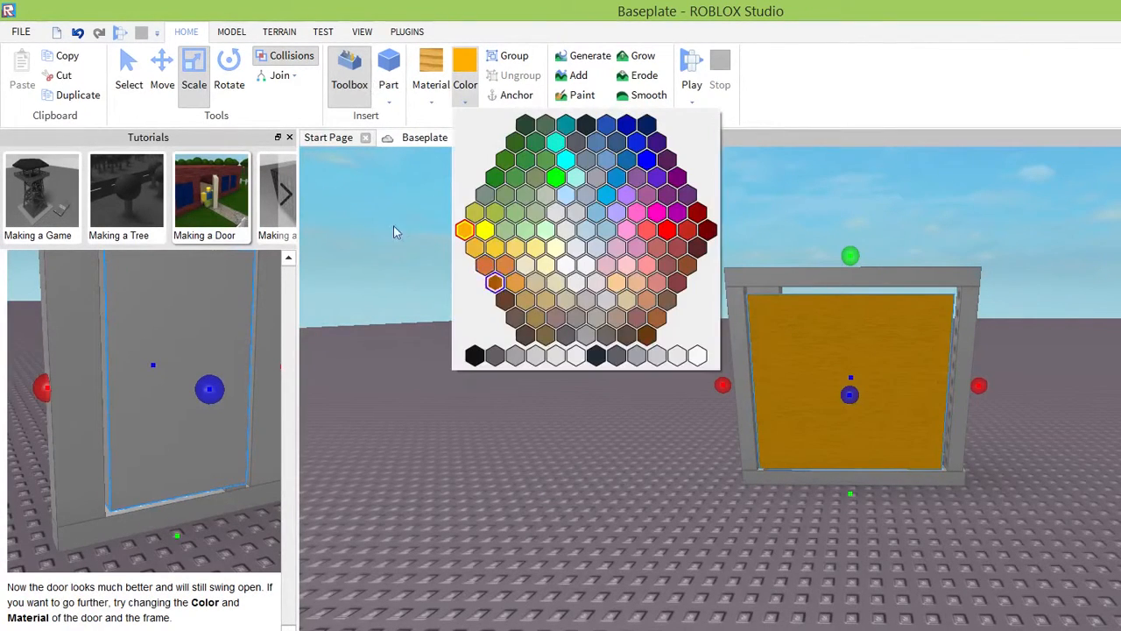
click(495, 282)
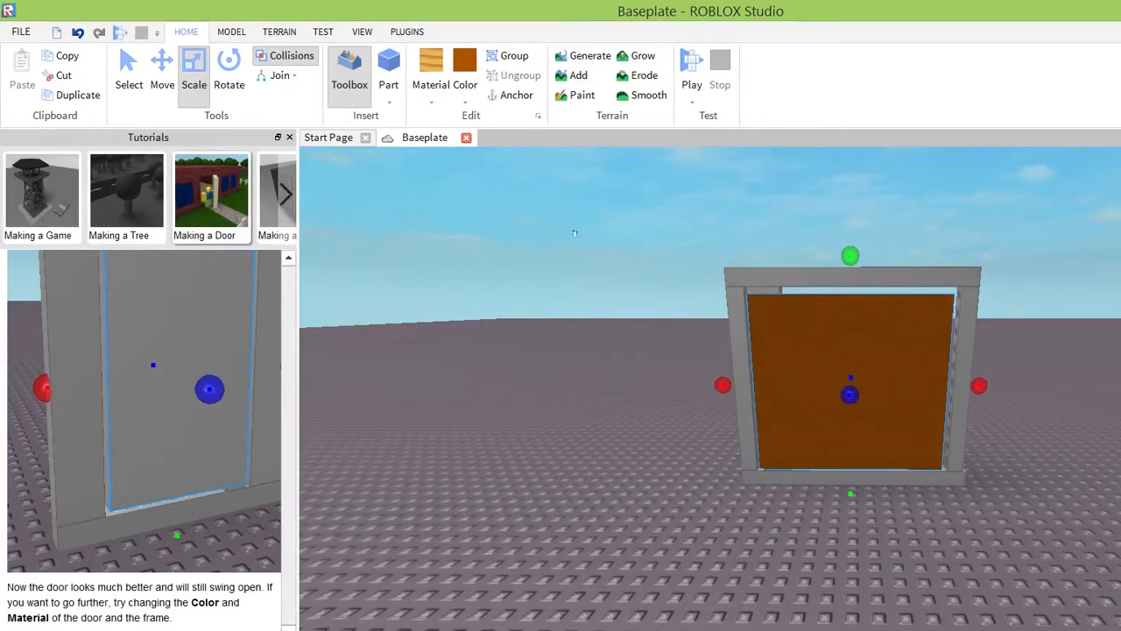
Color the frame's left post a lighter orange-brown than the door and set its material to Wood.
click(739, 306)
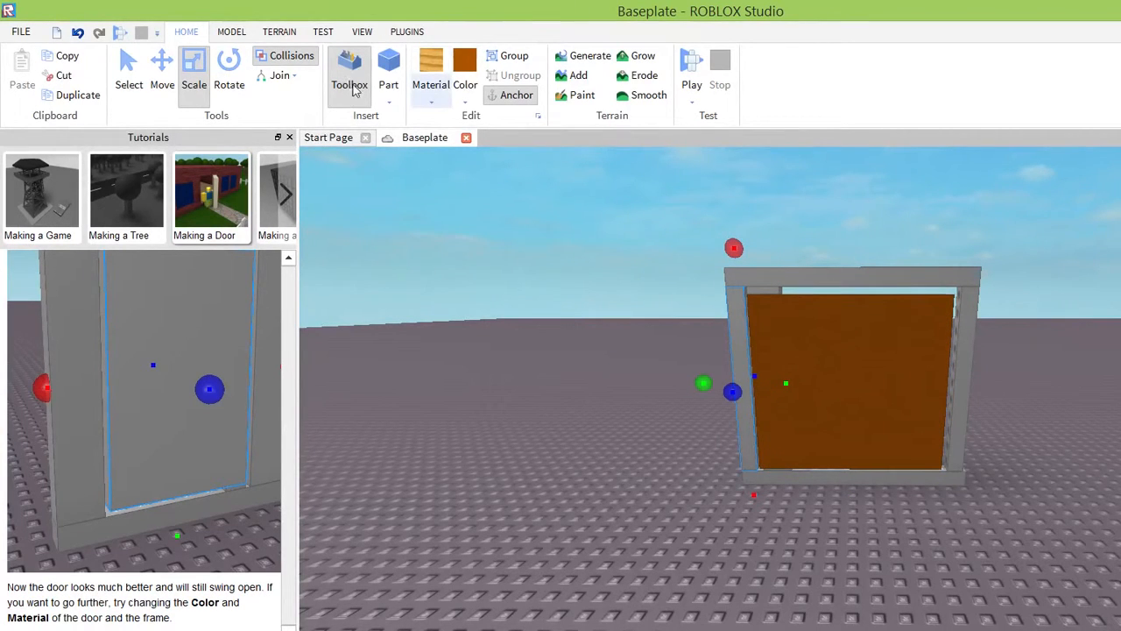
click(465, 97)
click(484, 265)
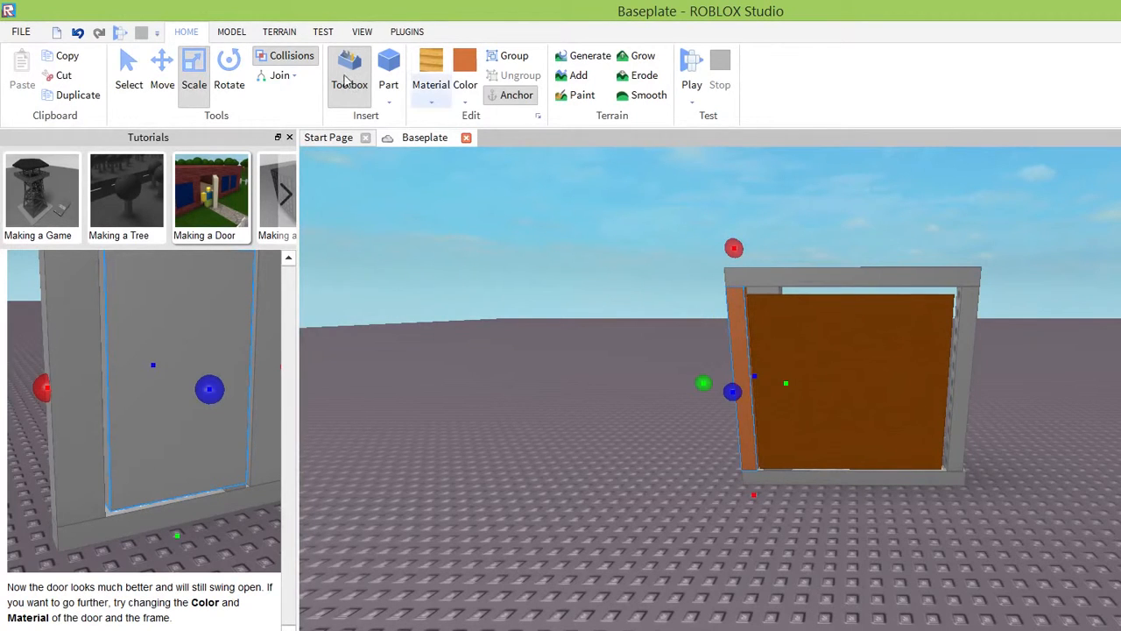
click(431, 87)
click(435, 142)
Color the frame's top beam, right post and bottom beam the same light orange-brown as the left post.
click(789, 278)
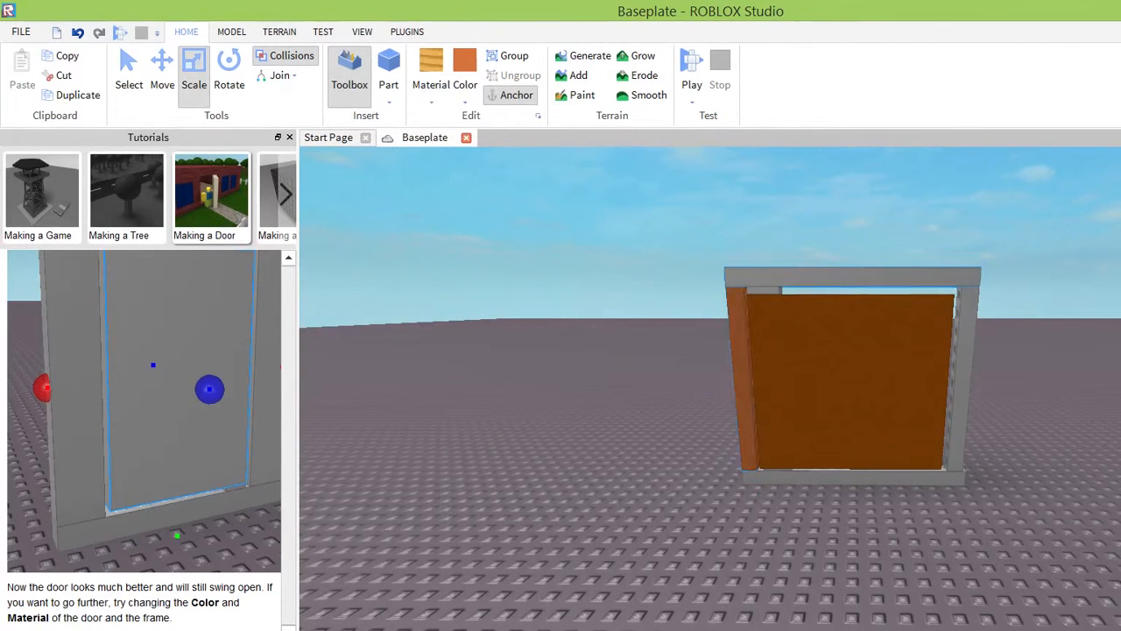
click(465, 88)
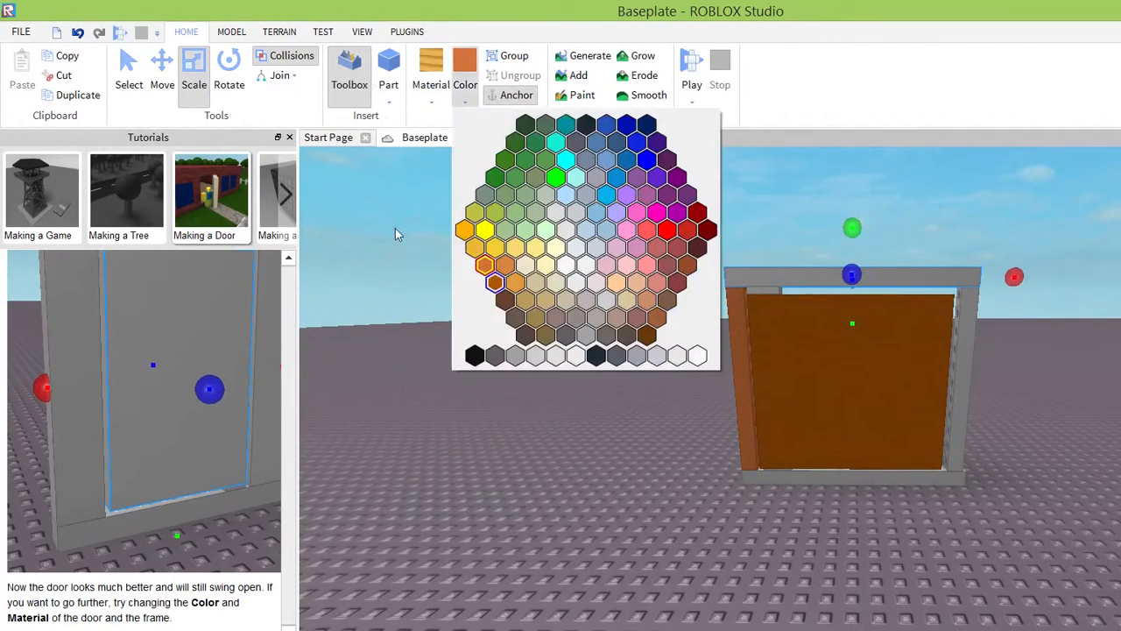
click(485, 264)
click(959, 377)
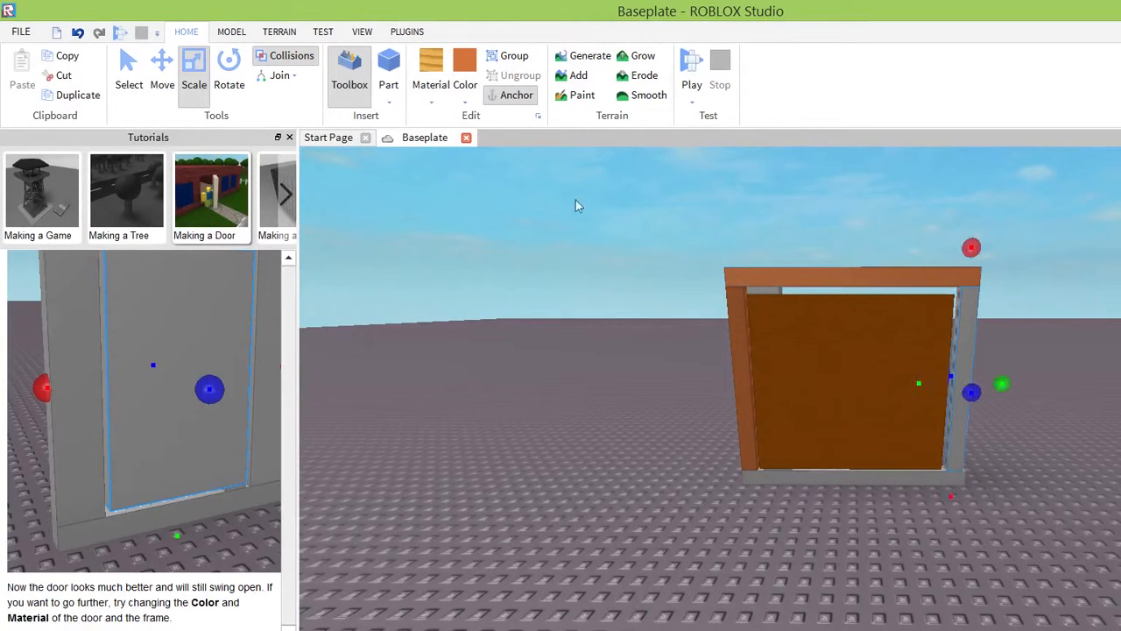
click(465, 88)
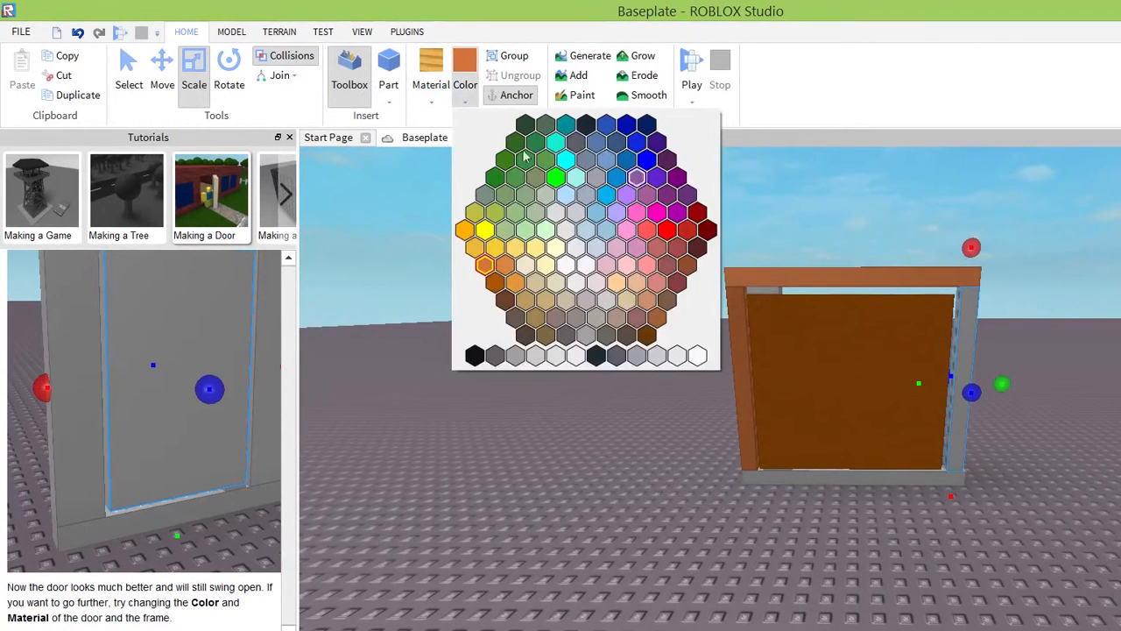
click(484, 264)
click(837, 478)
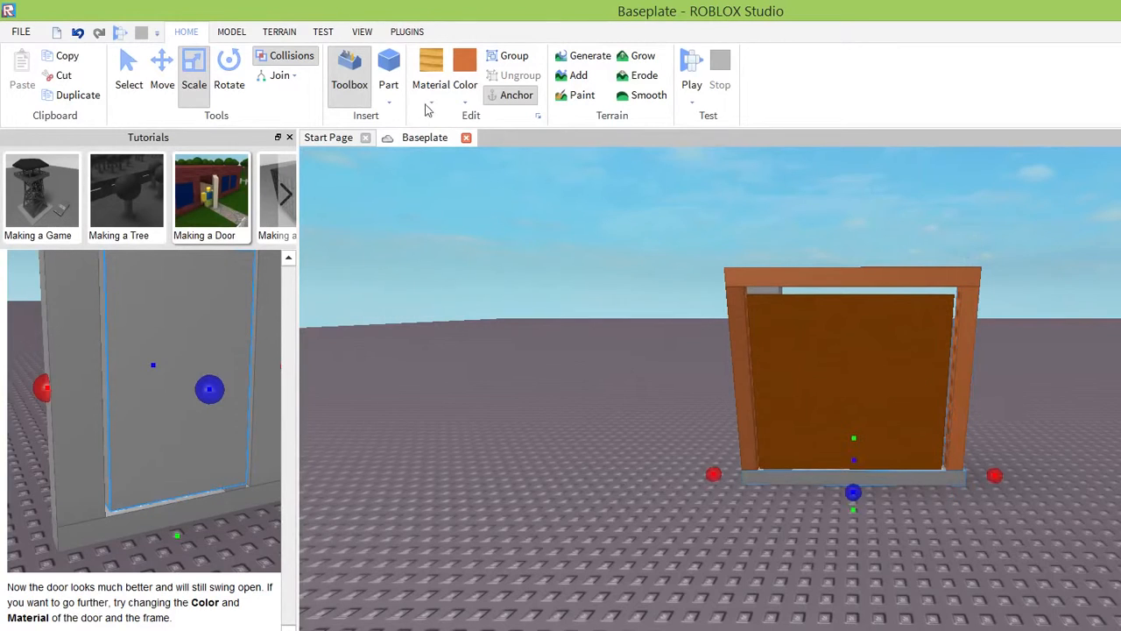
click(465, 61)
Color the small upper and lower hinge blocks the same light orange-brown as the frame.
click(762, 290)
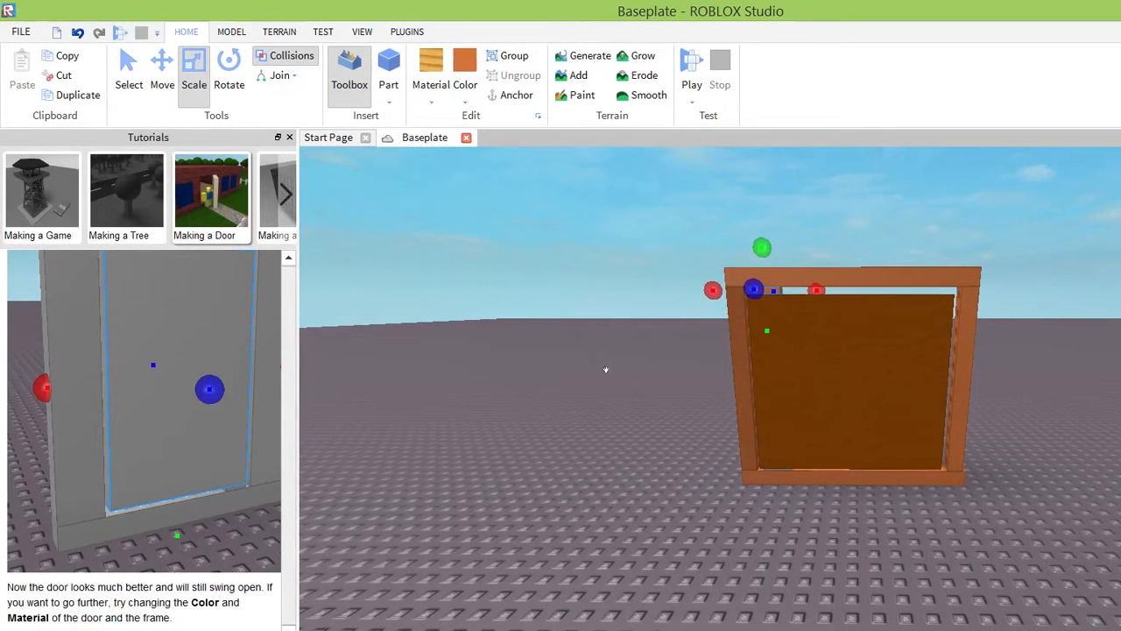
click(775, 477)
click(777, 469)
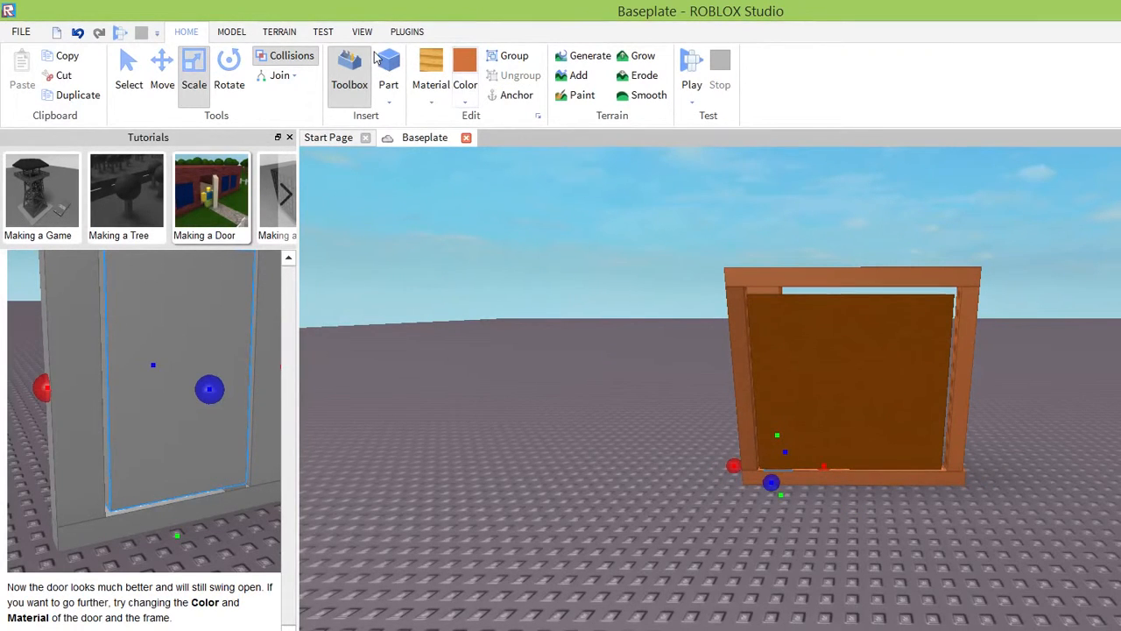
click(753, 289)
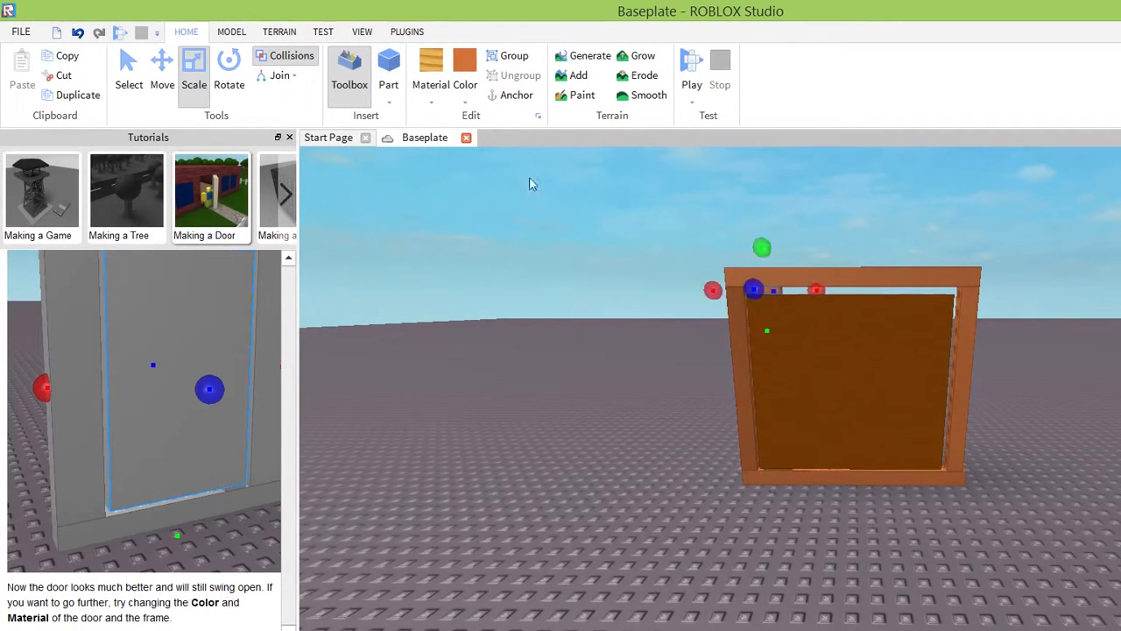
Set the material of the frame's top beam, right post and bottom beam to Wood.
click(819, 274)
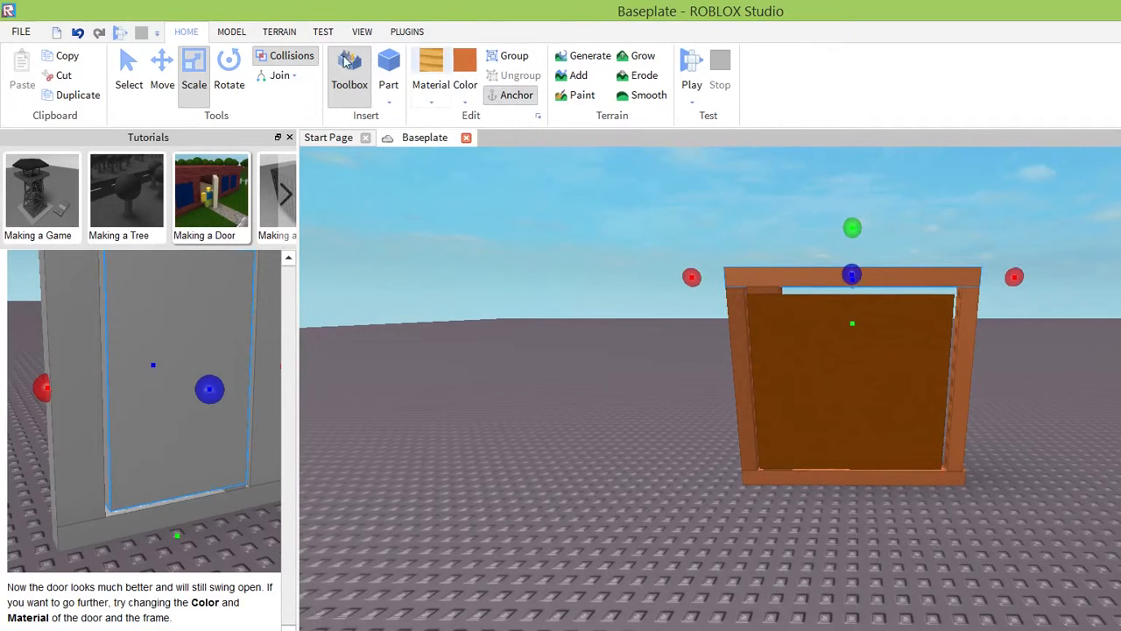
click(427, 64)
click(965, 354)
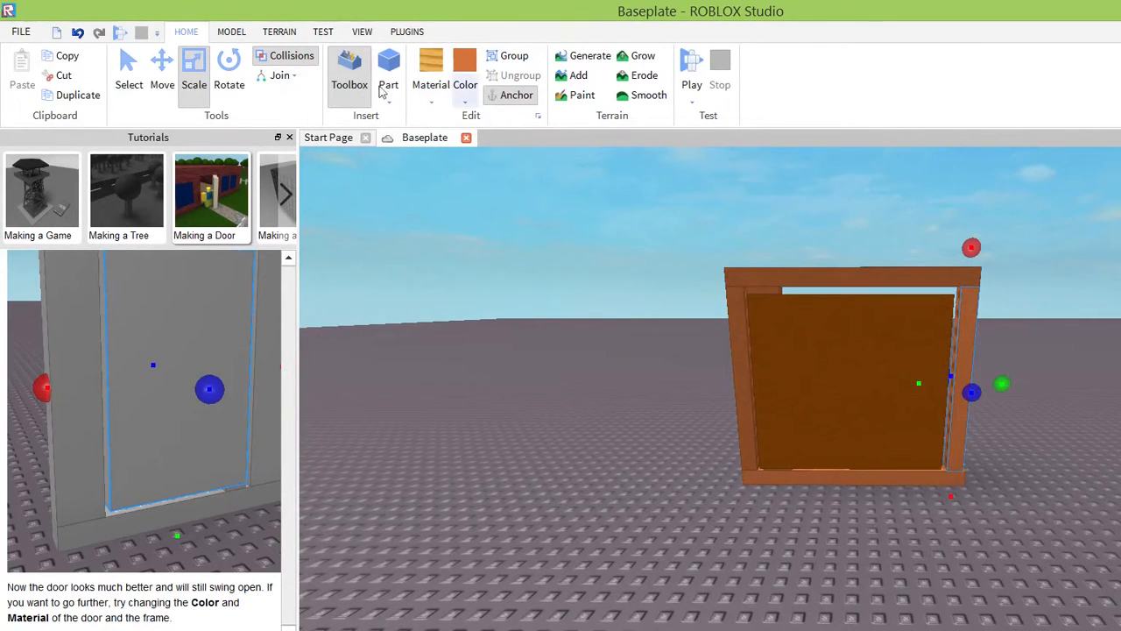
click(429, 65)
click(789, 478)
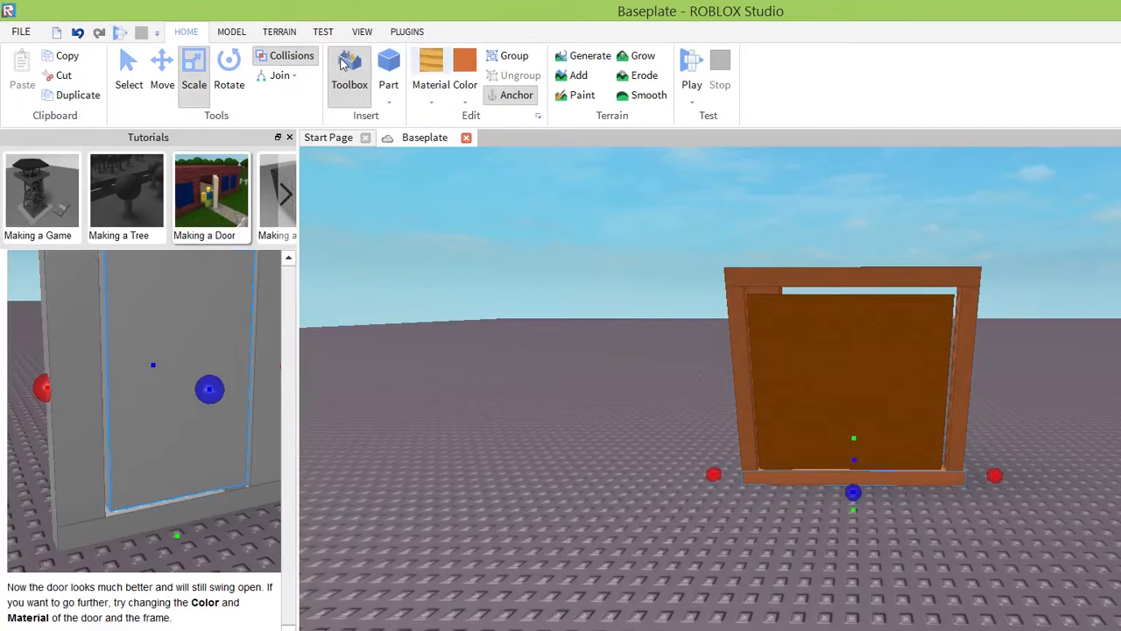
click(430, 64)
Inspect the finished door, start a play test and walk the character toward the door frame.
right_drag(750, 453, 749, 453)
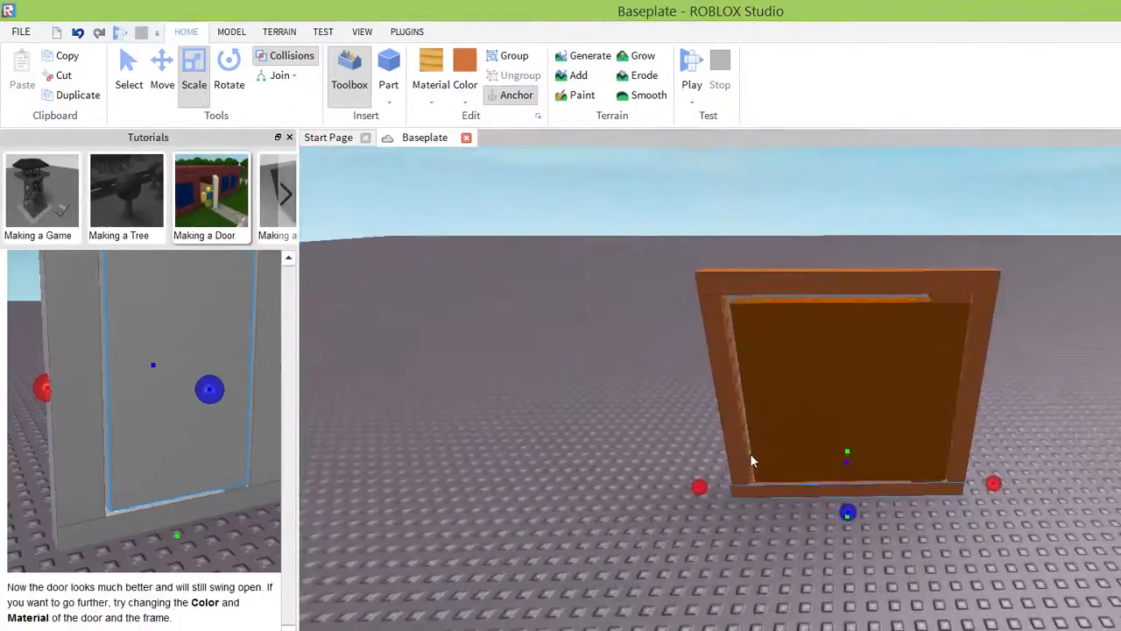
right_drag(850, 457, 851, 458)
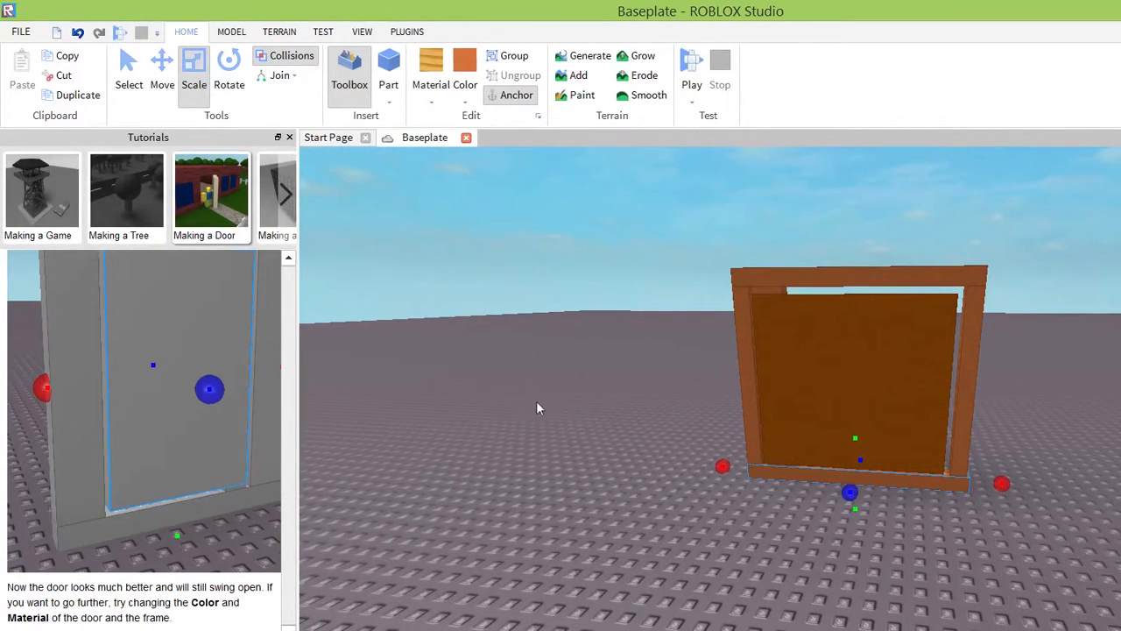
right_drag(576, 429, 576, 429)
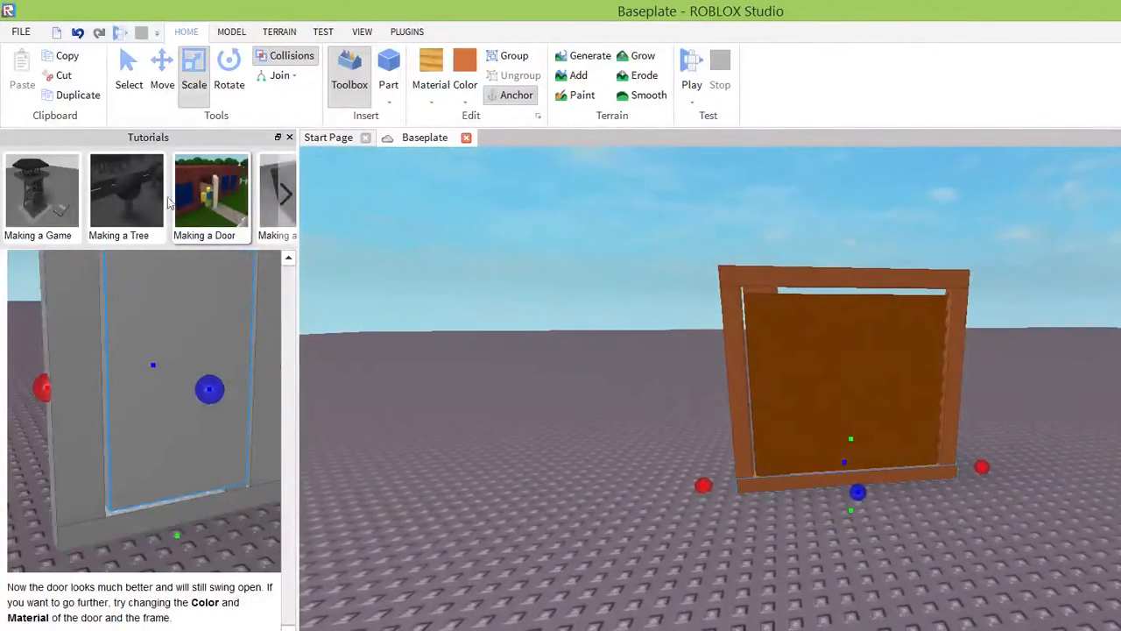
click(324, 32)
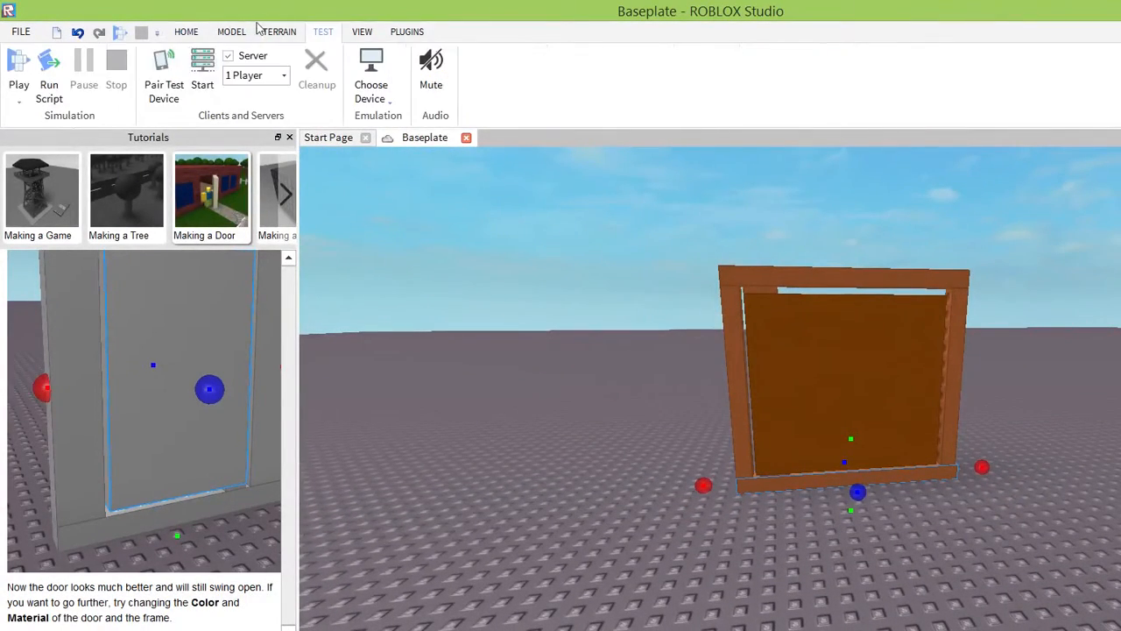
click(18, 88)
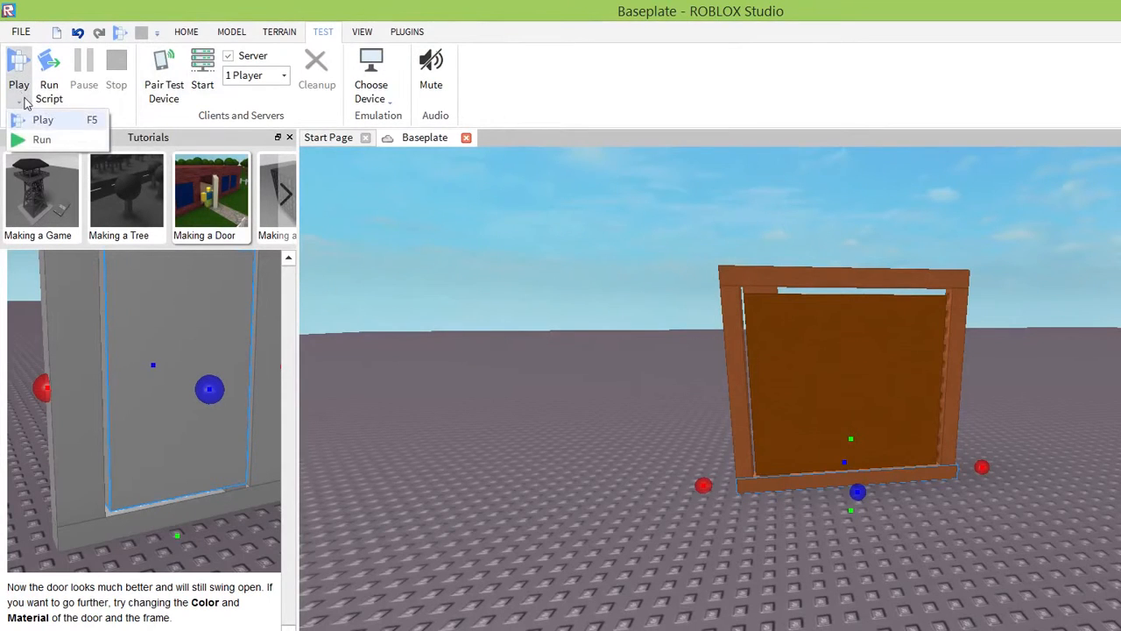
click(24, 117)
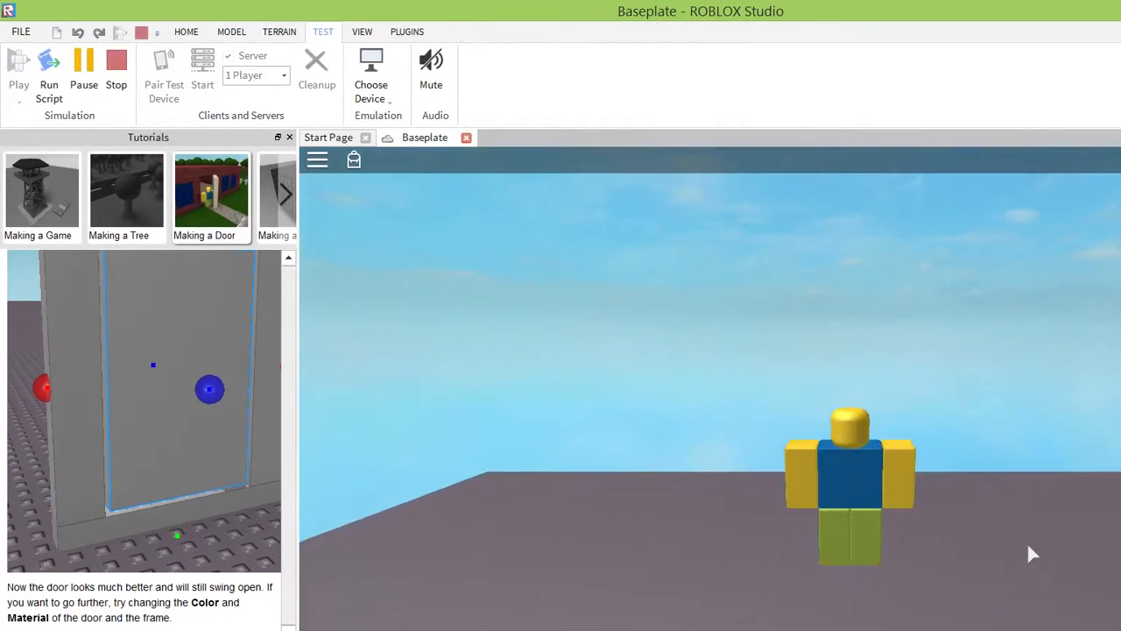
right_drag(986, 529, 1054, 510)
key(w)
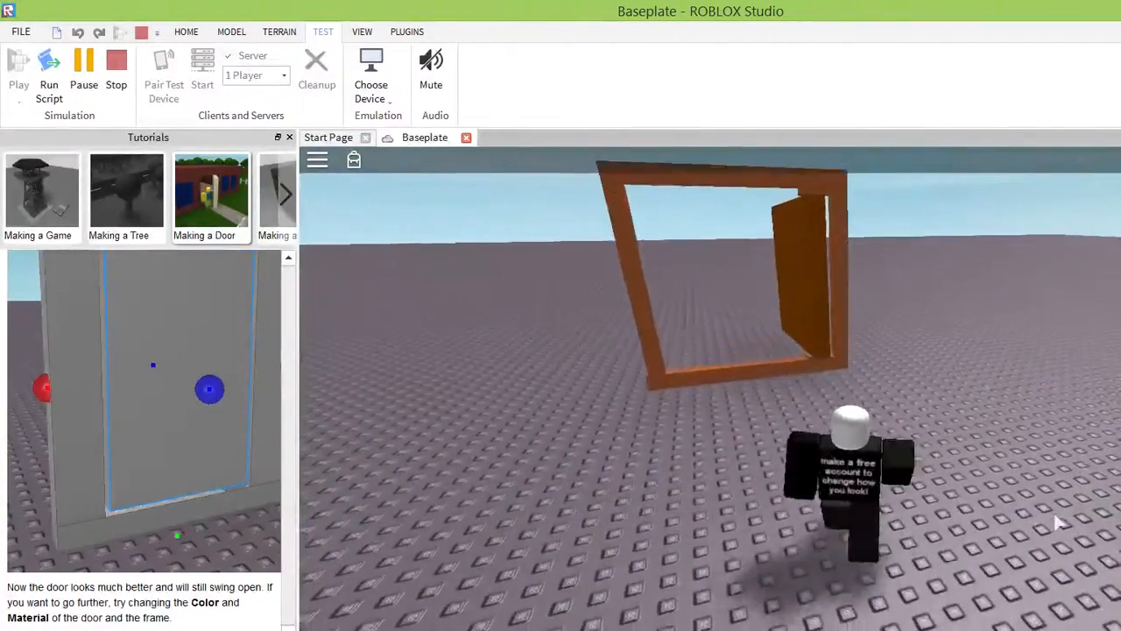
Walk the character around the hinged side of the frame and push against the open door.
key(d)
key(w)
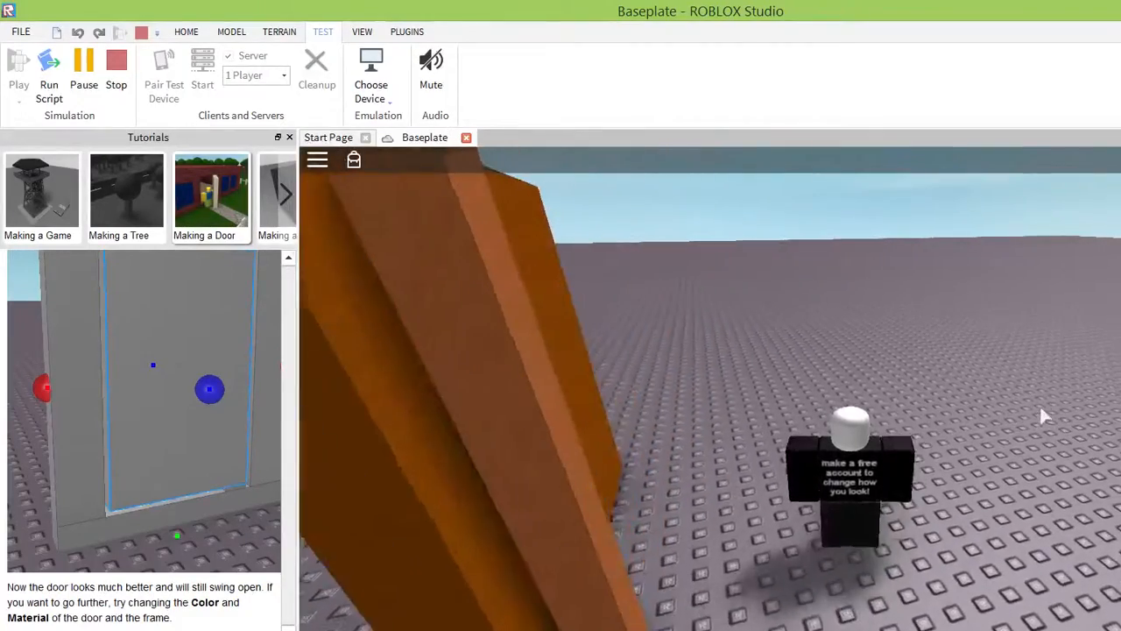
key(a)
right_drag(1055, 383, 1055, 383)
key(w)
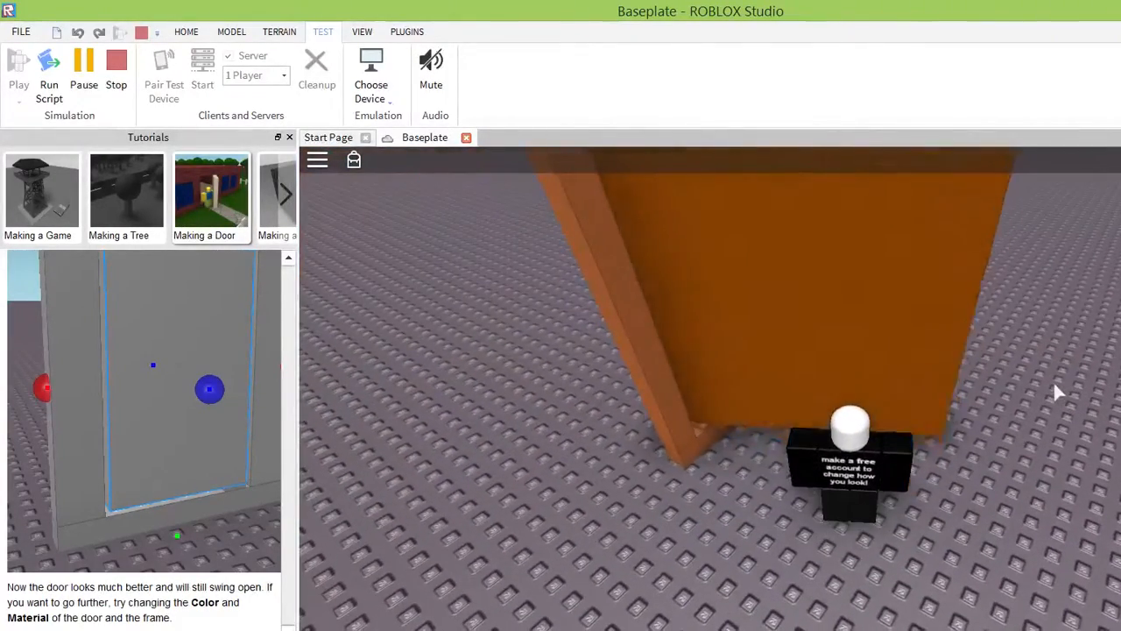
right_drag(1099, 423, 1115, 433)
key(w)
key(w)
key(w)
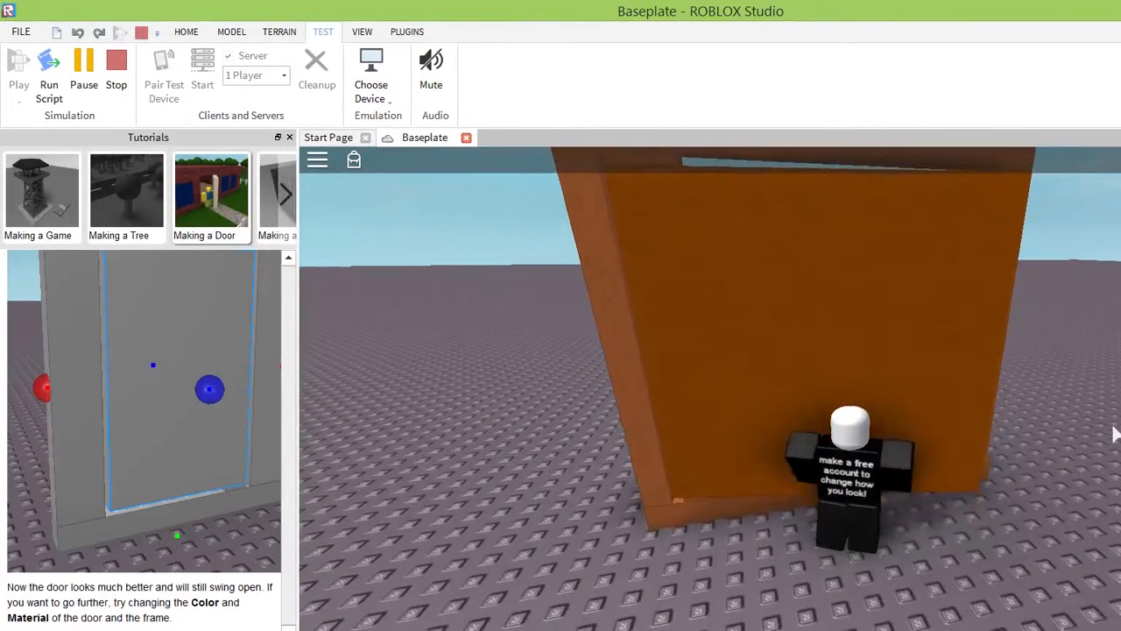
Back away from the door, circle past the frame's free post and push the door from its other side.
key(s)
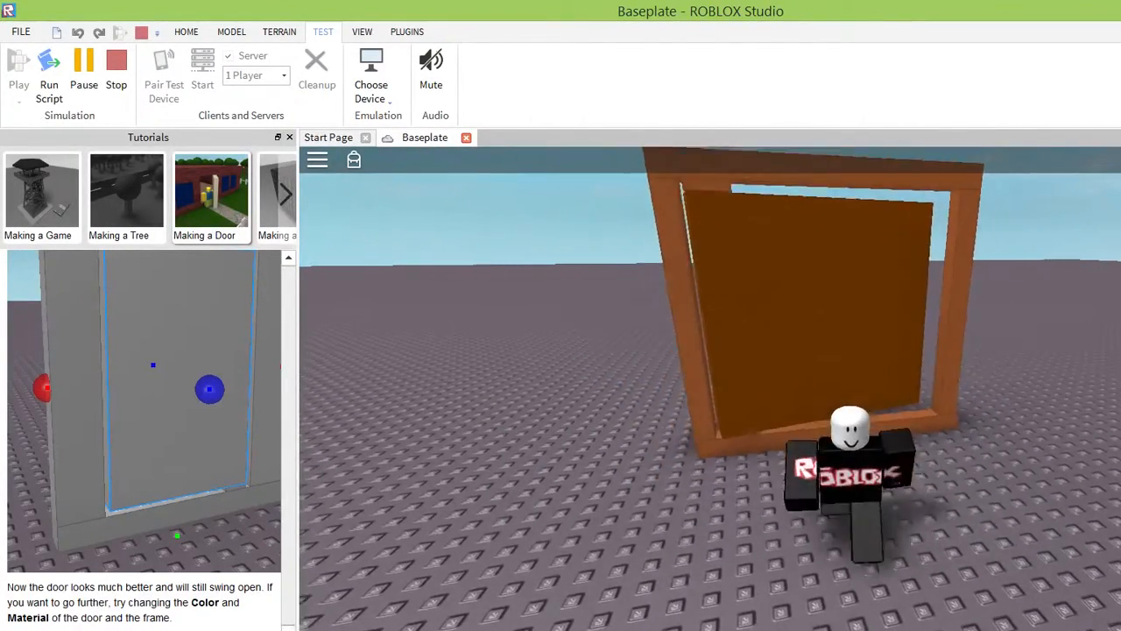
right_drag(1118, 443, 1118, 443)
key(w)
key(w)
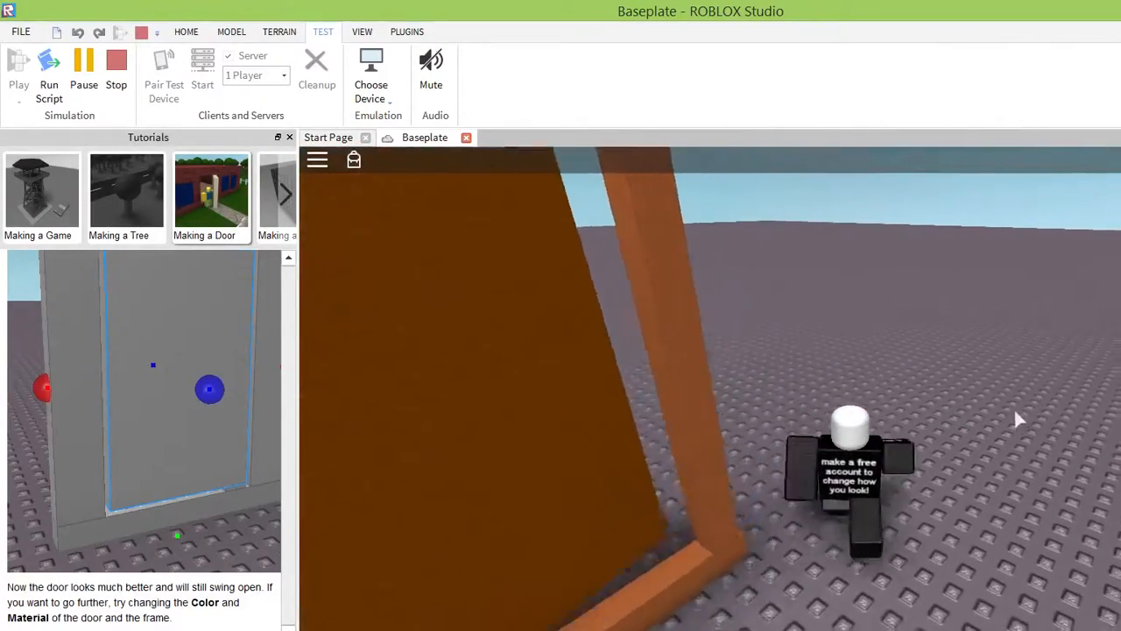
right_drag(1024, 421, 1001, 398)
key(w)
key(w)
key(w)
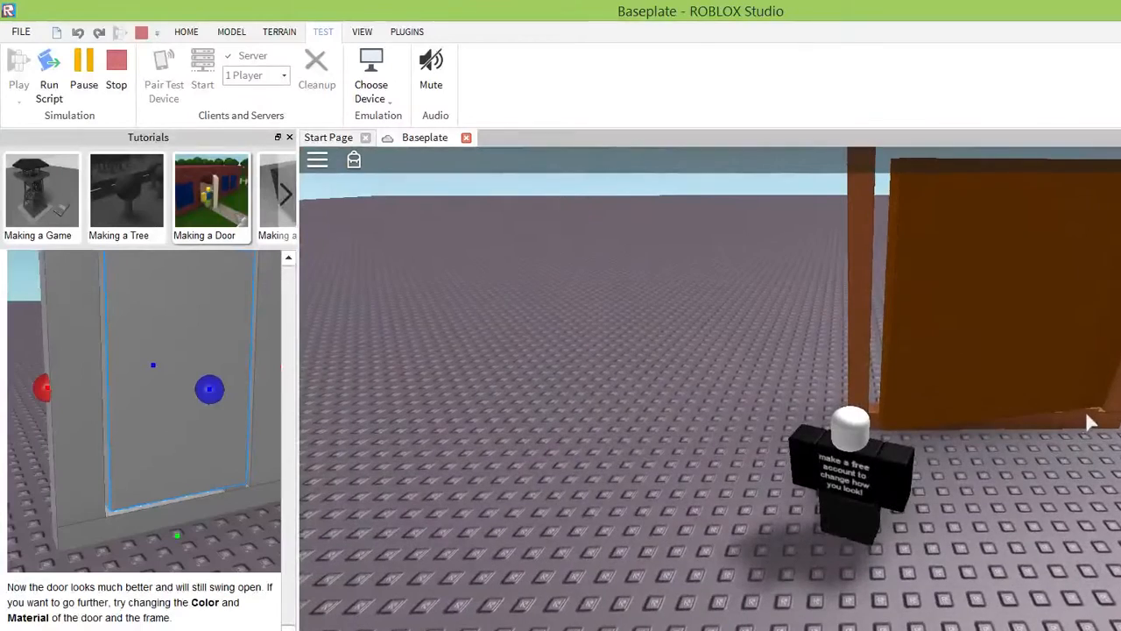
key(w)
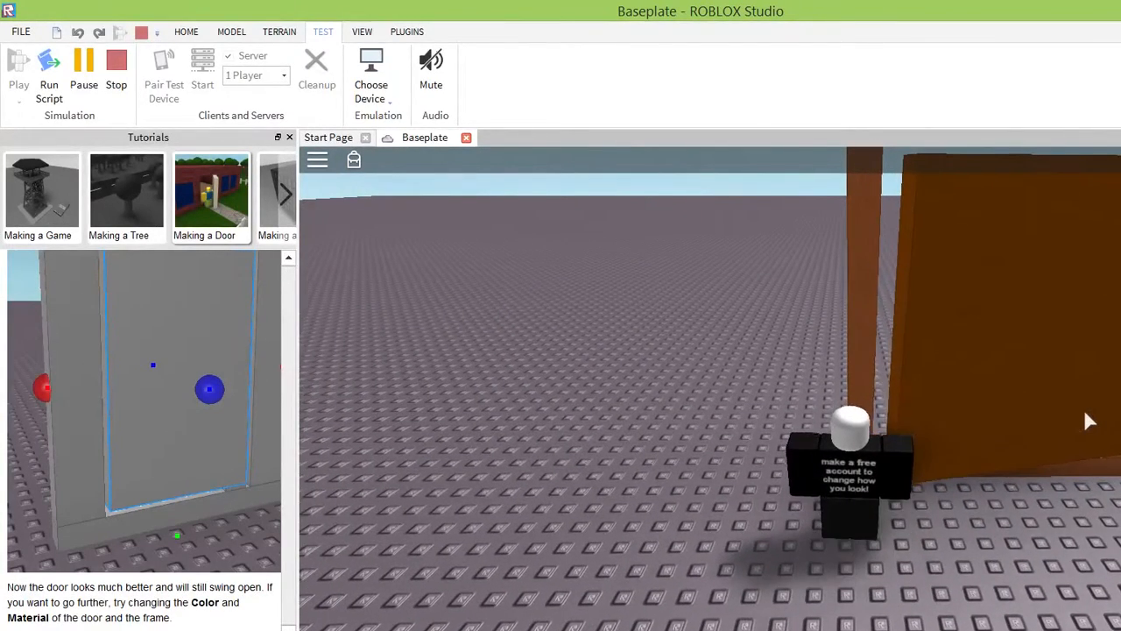
Push the door again near its free edge, and back the character away from the frame.
key(s)
key(w)
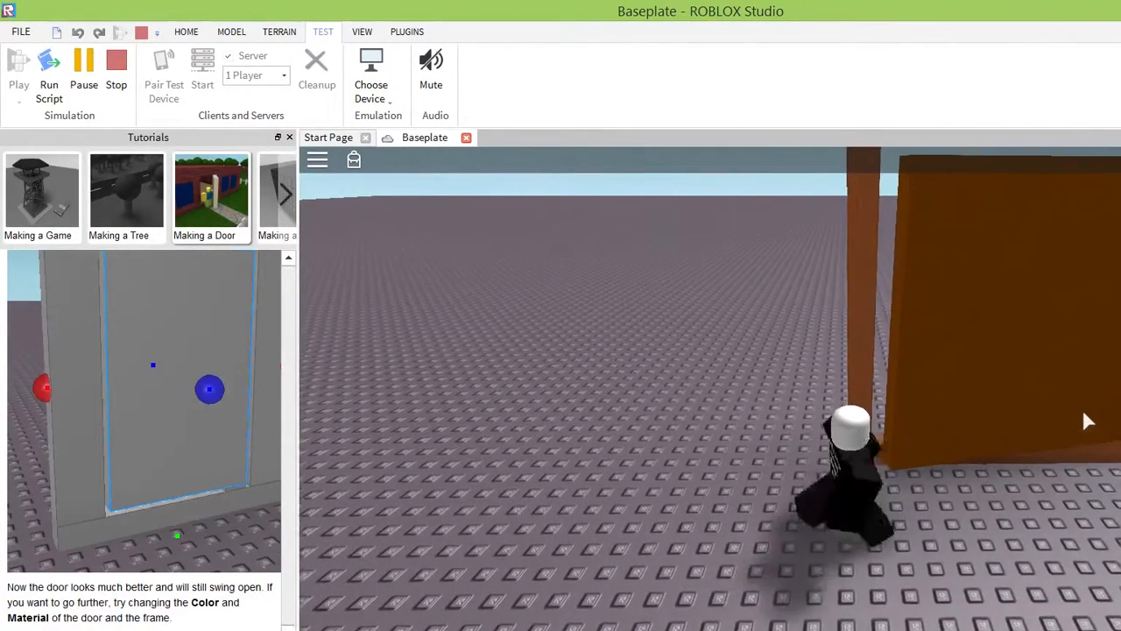
key(a)
key(s)
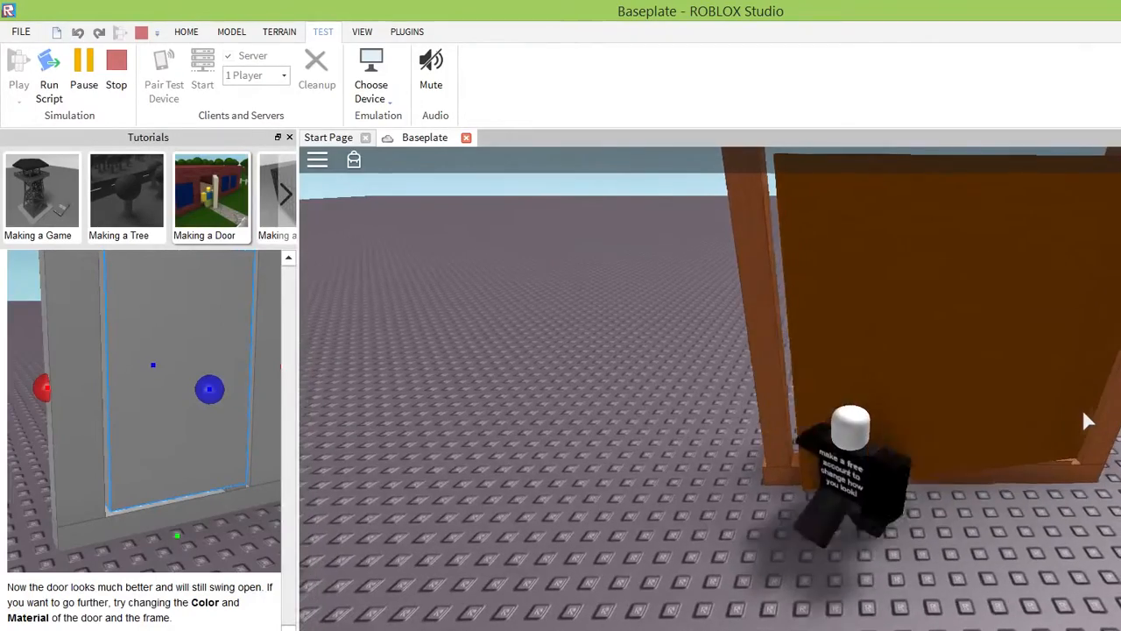
key(s)
key(d)
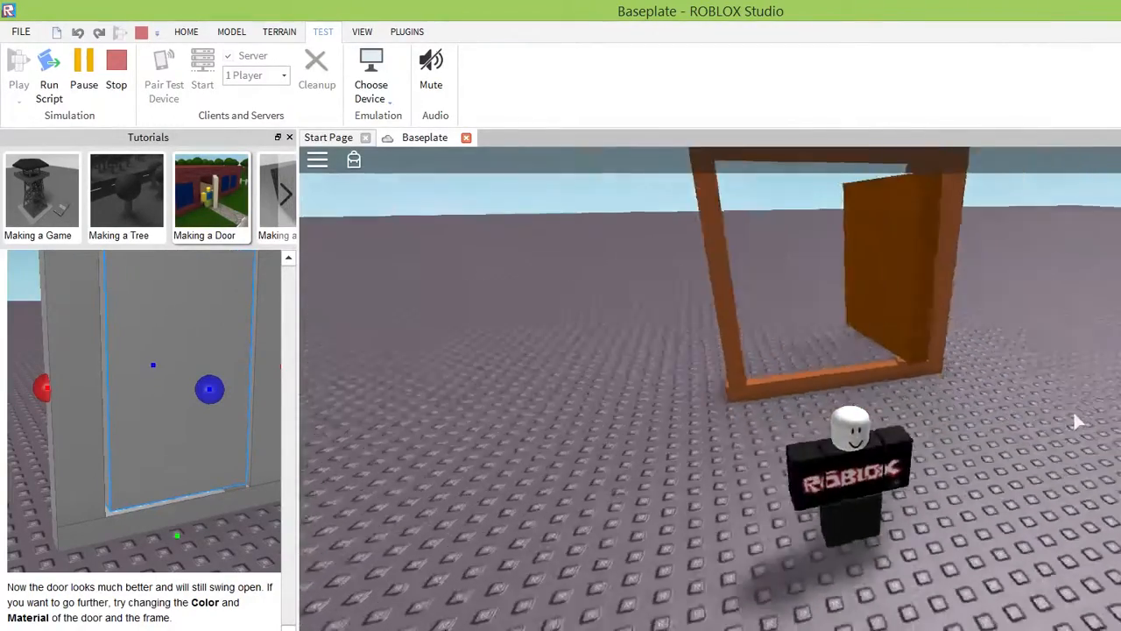
Walk around the frame once more and push the swung-out door back toward its opening.
key(w)
key(w)
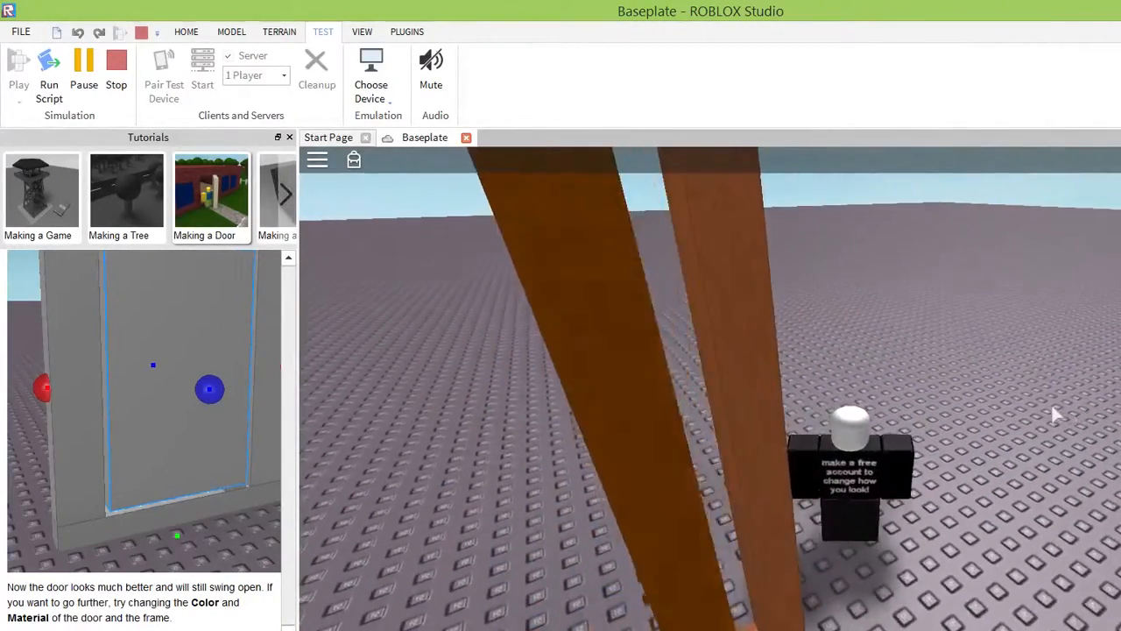
right_drag(1051, 404, 1055, 401)
key(w)
key(w)
key(w)
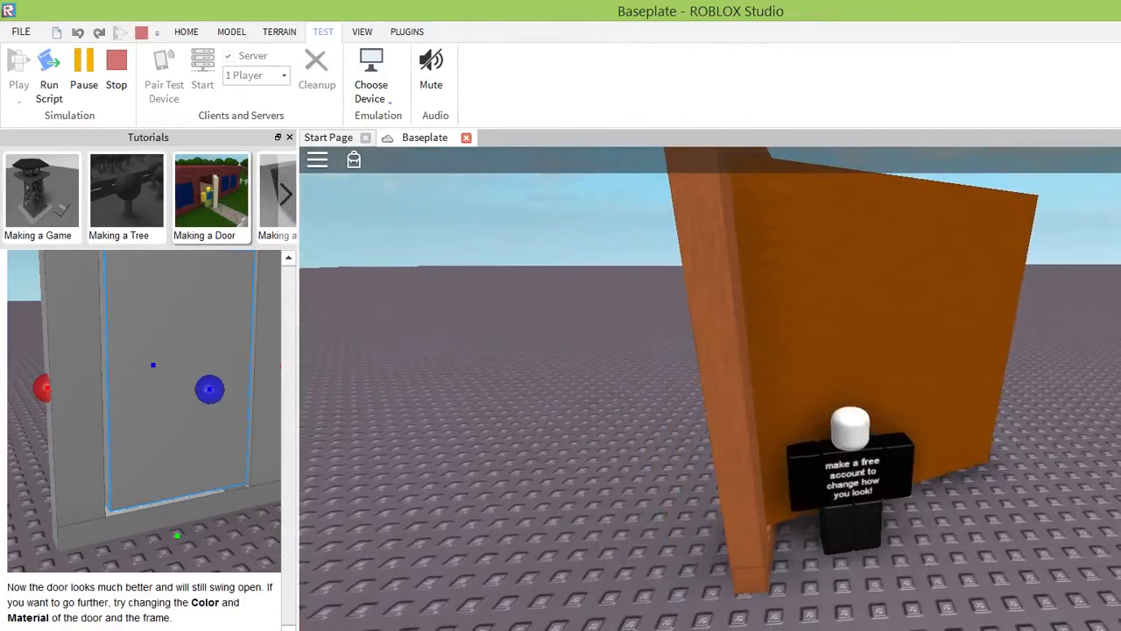
key(w)
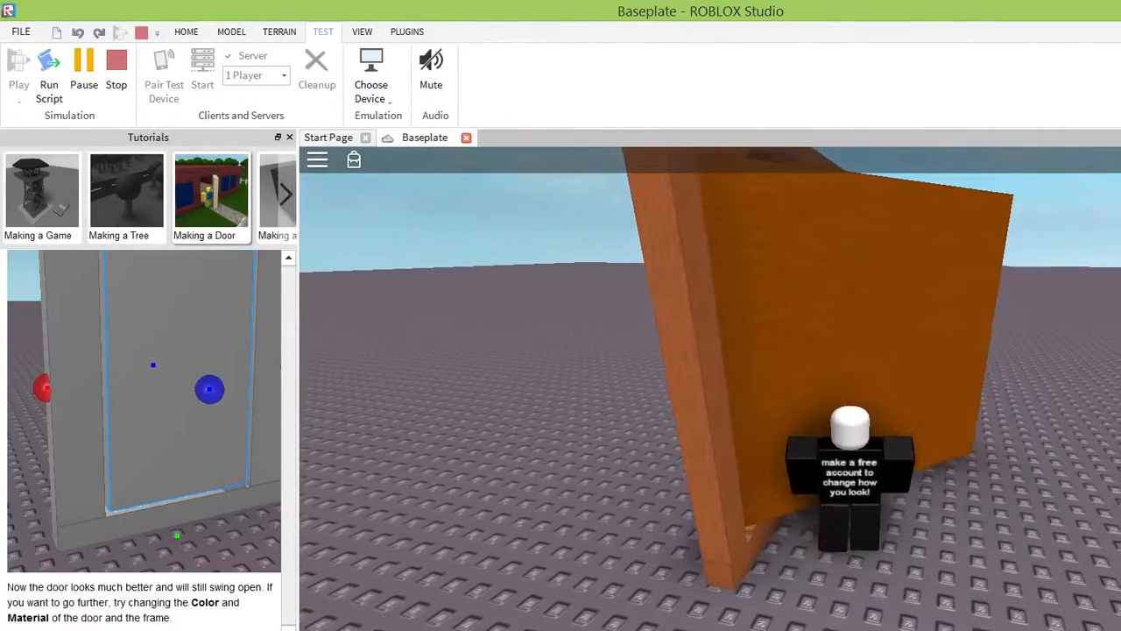
right_drag(1054, 401, 1055, 401)
key(w)
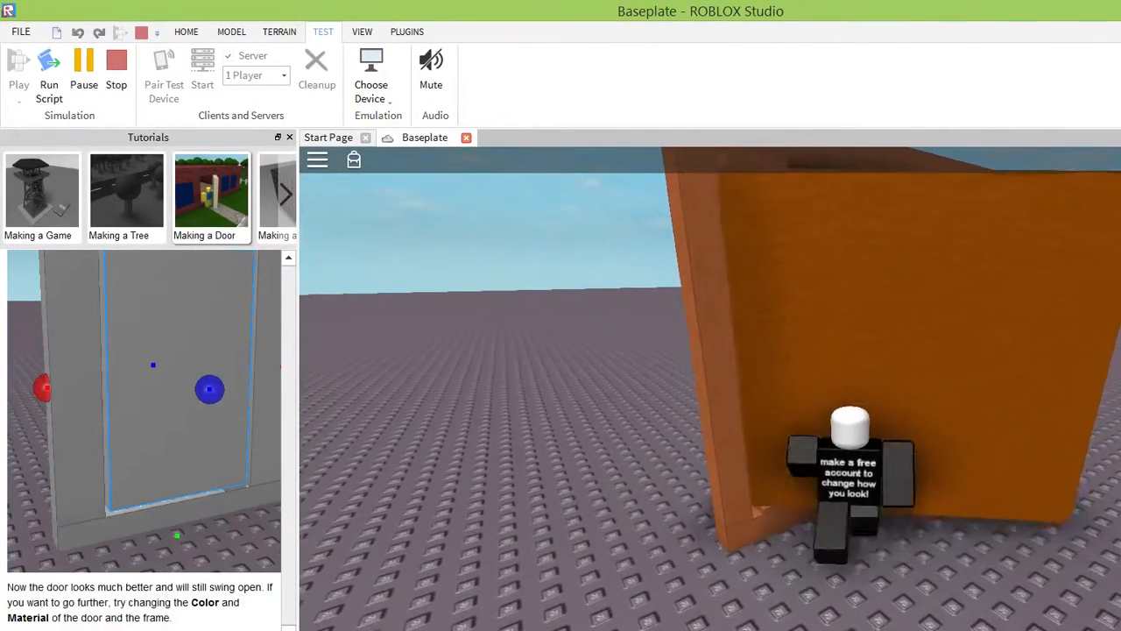
key(w)
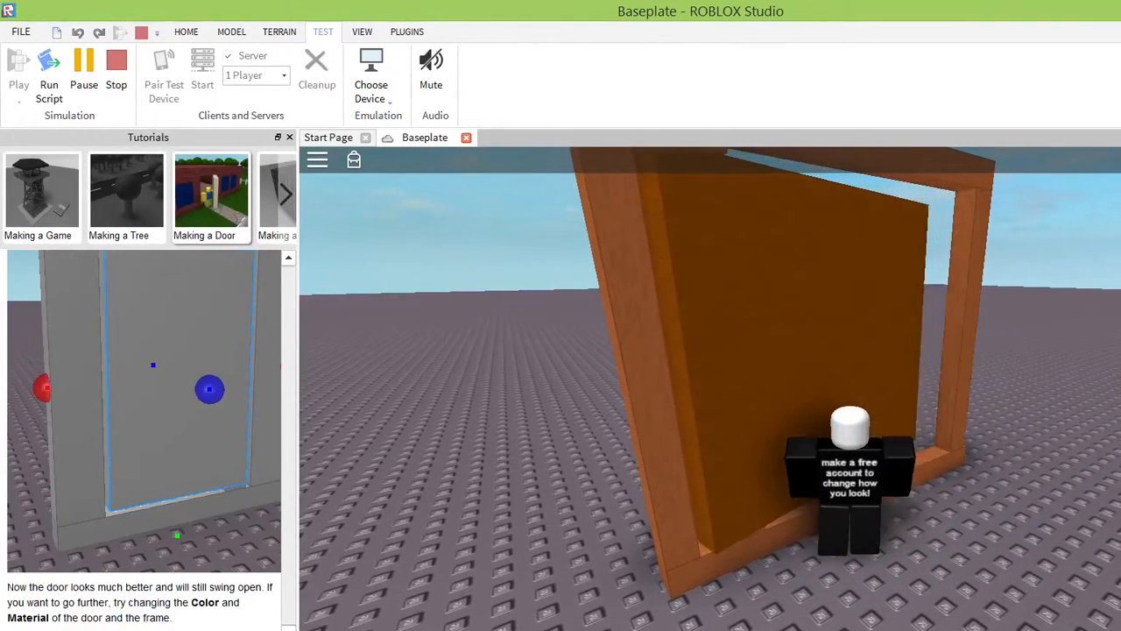
Step back from the door and move the character about in front of it to check its free swing.
key(s)
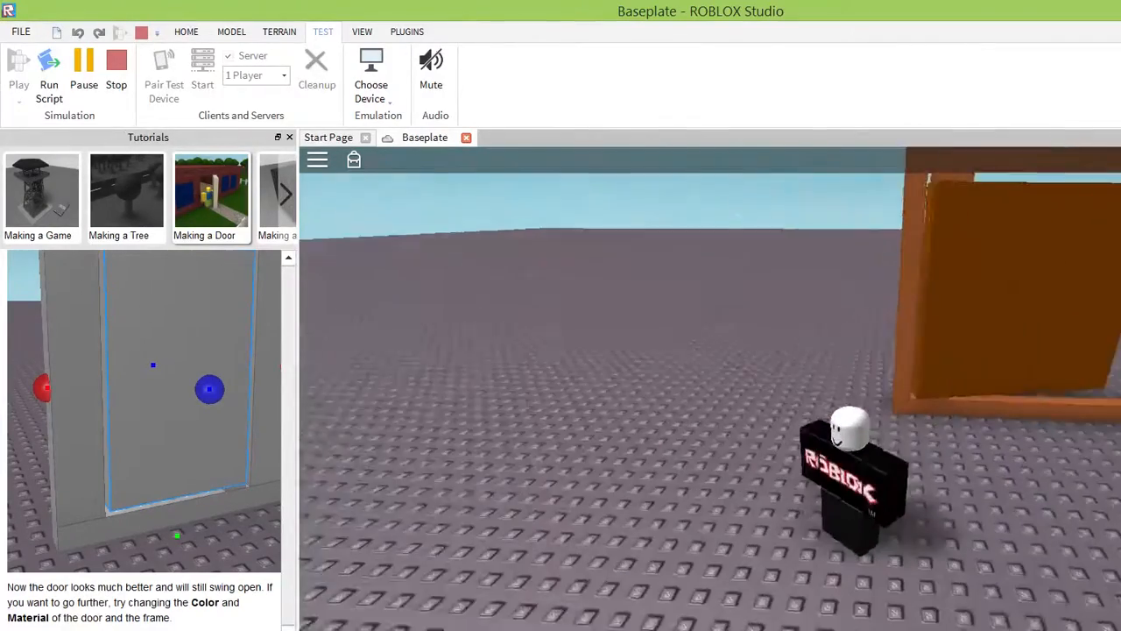
key(d)
key(a)
key(s)
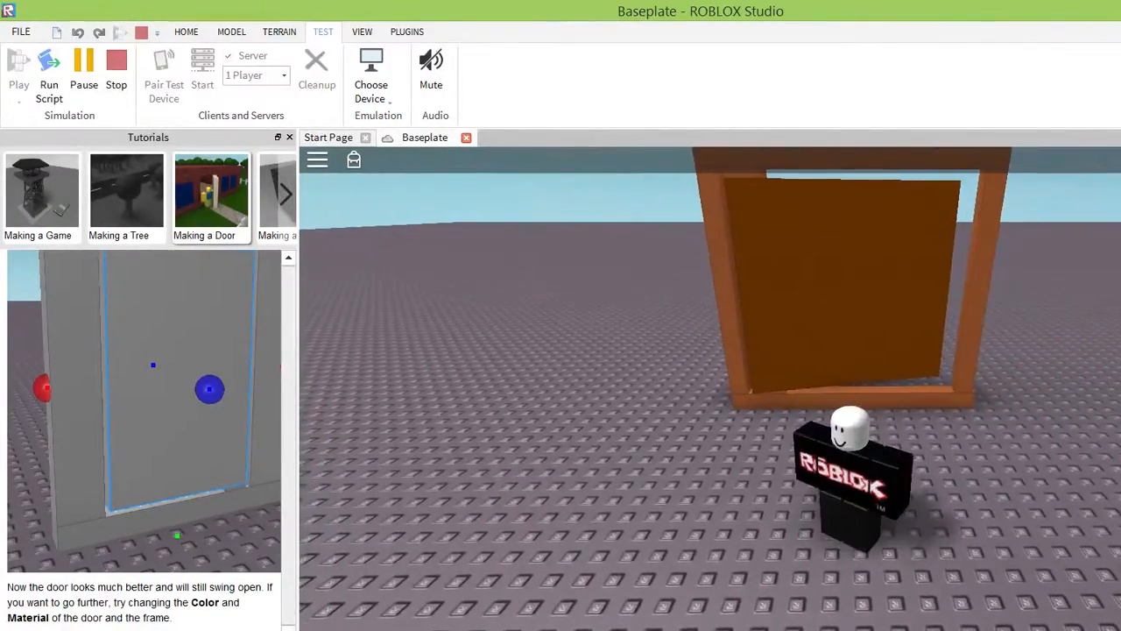
key(w)
key(s)
key(w)
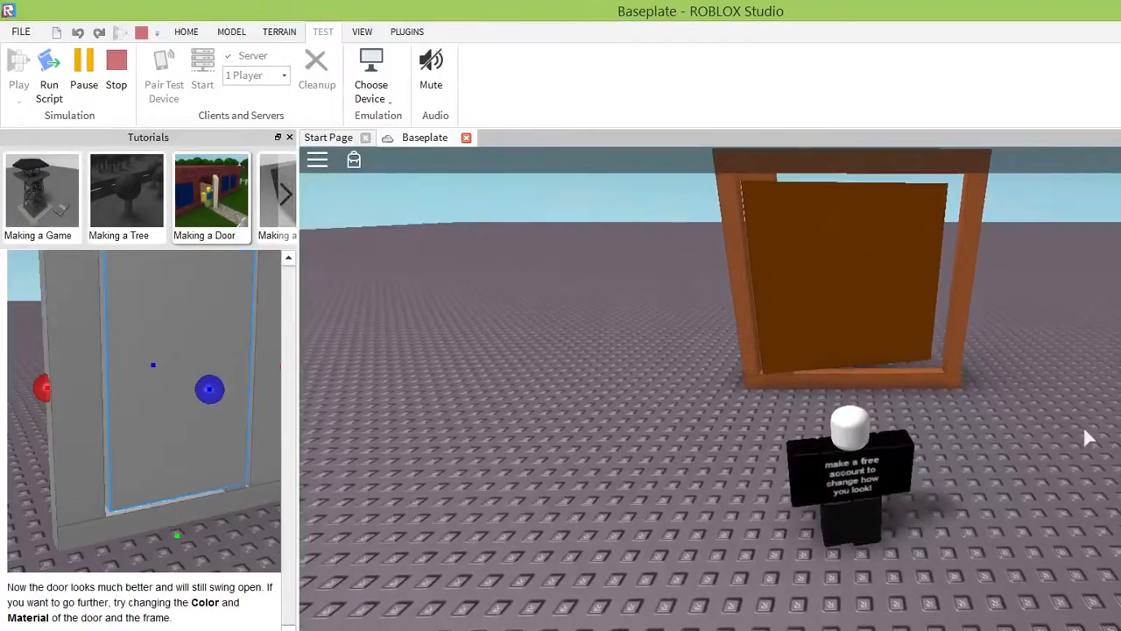
right_drag(1082, 425, 1073, 427)
right_drag(1051, 372, 1051, 372)
key(space)
right_drag(1067, 444, 1066, 444)
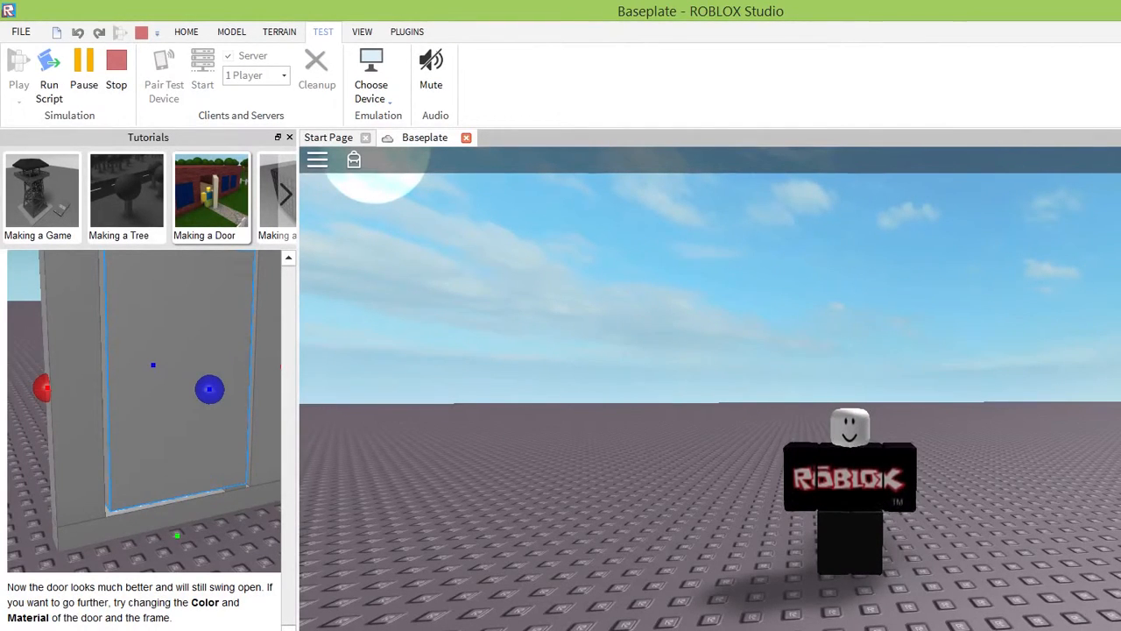
right_drag(1077, 409, 1083, 421)
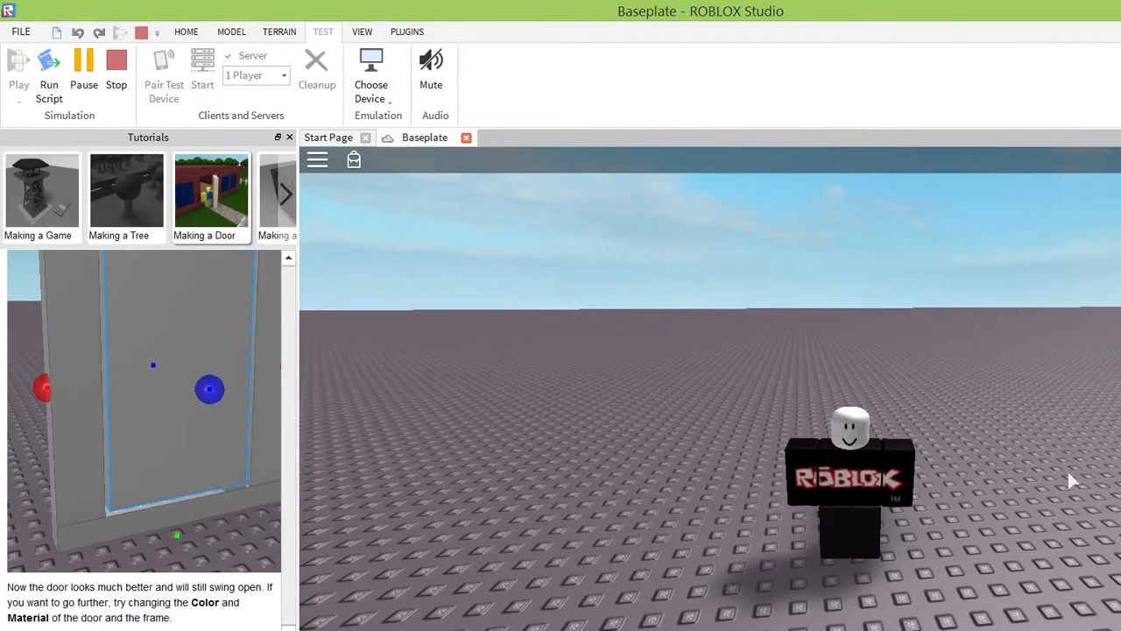
right_drag(1068, 475, 1068, 482)
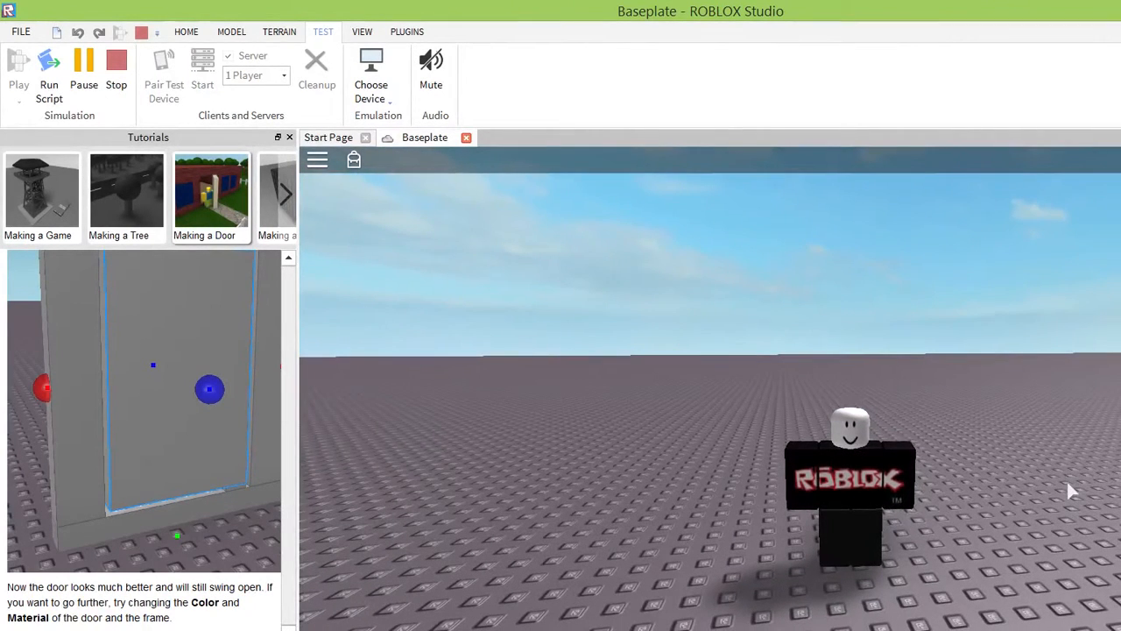